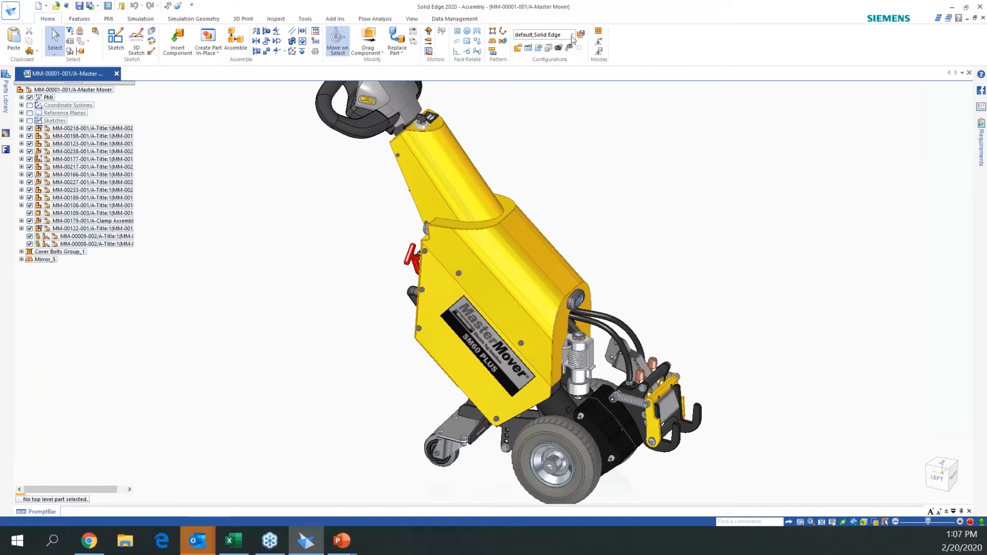
Apply the 02-Hydraulics and Clamp display configuration to the Master Mover assembly
left_click(572, 35)
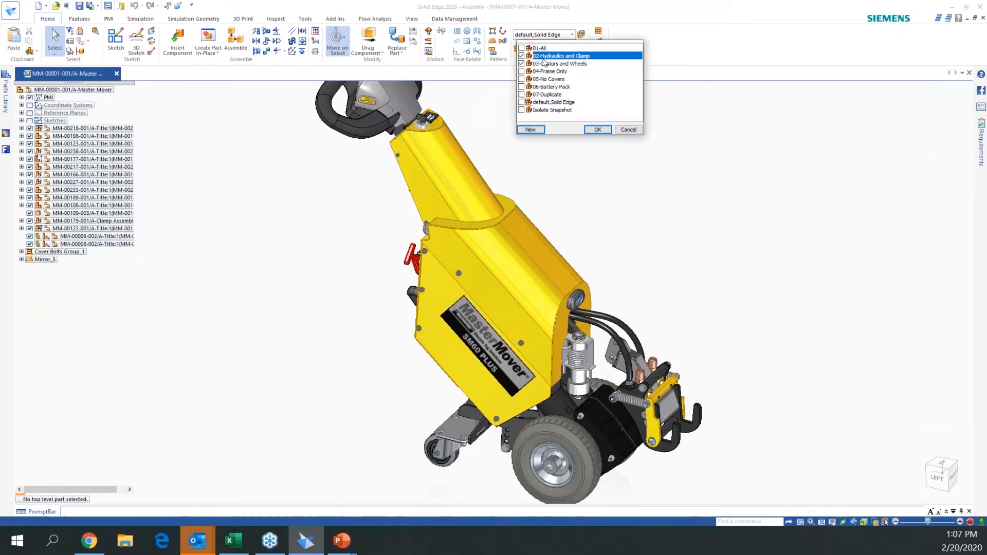
left_click(544, 64)
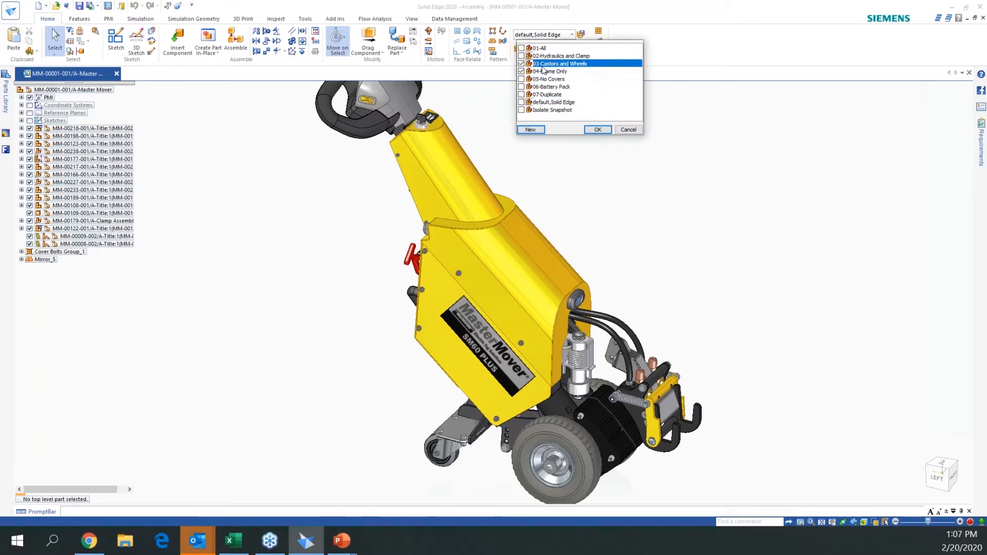
left_click(550, 56)
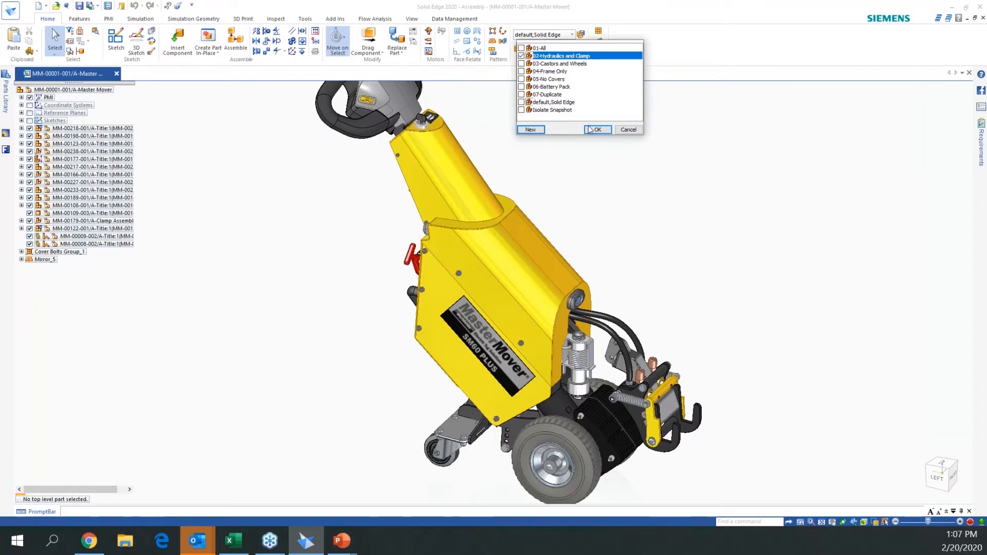
left_click(597, 130)
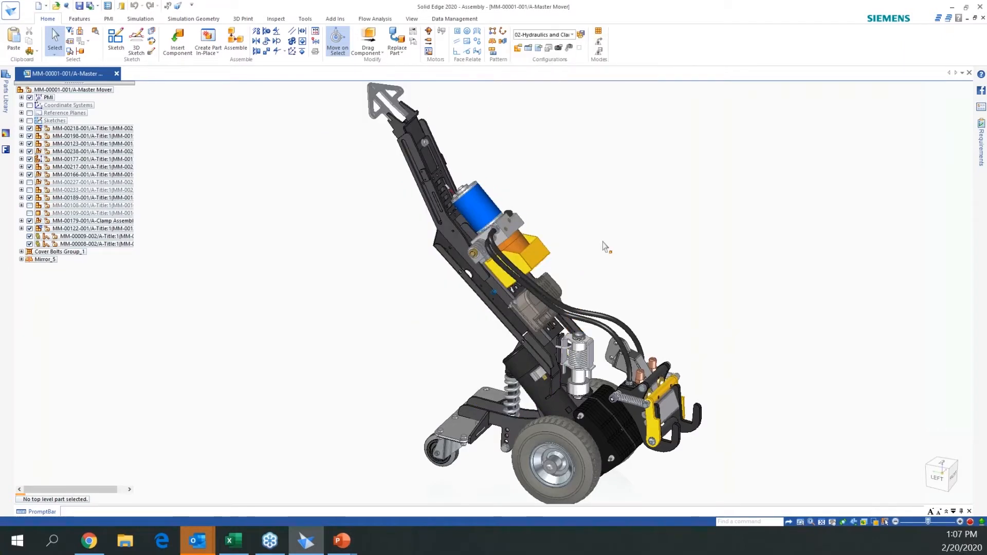
Select the MM-00122-001 subassembly containing the spring-loaded cylinder and open it in its own window
scroll(606, 247, "up", 5)
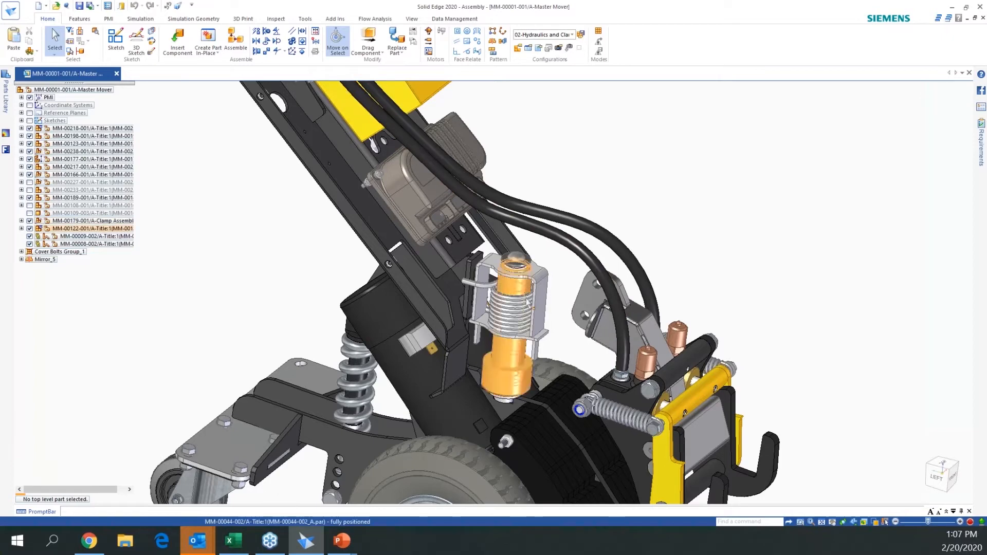
middle_click_drag(500, 285, 552, 289)
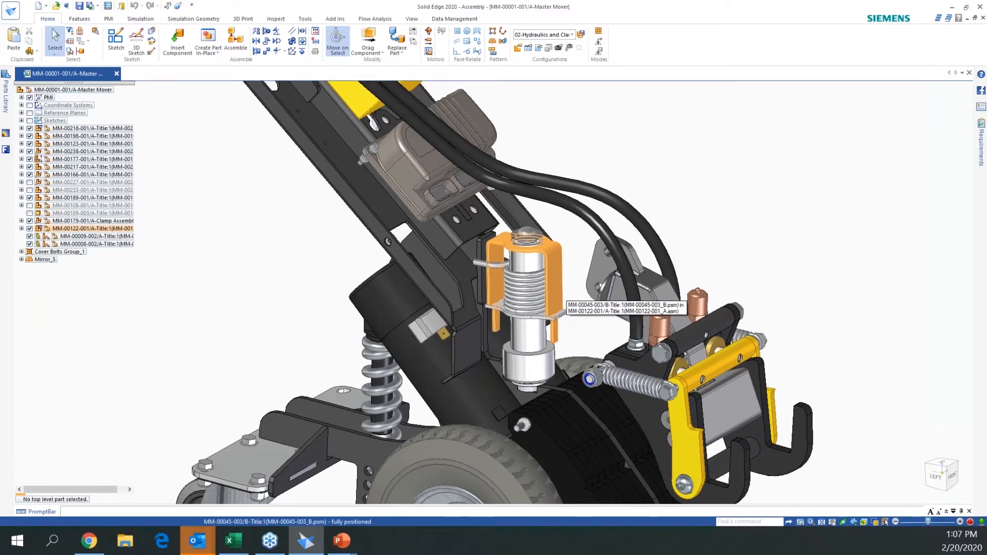
right_click(566, 266)
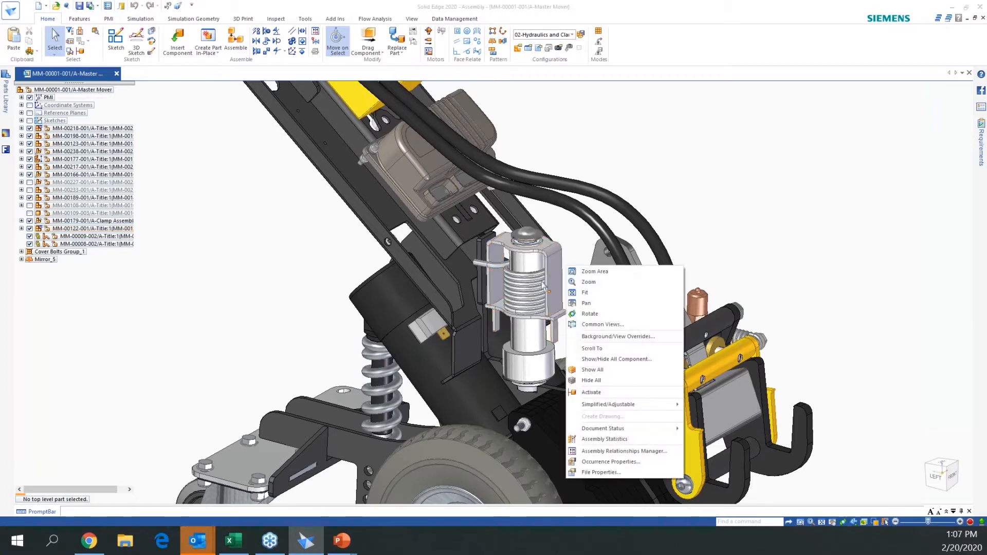
key("Escape")
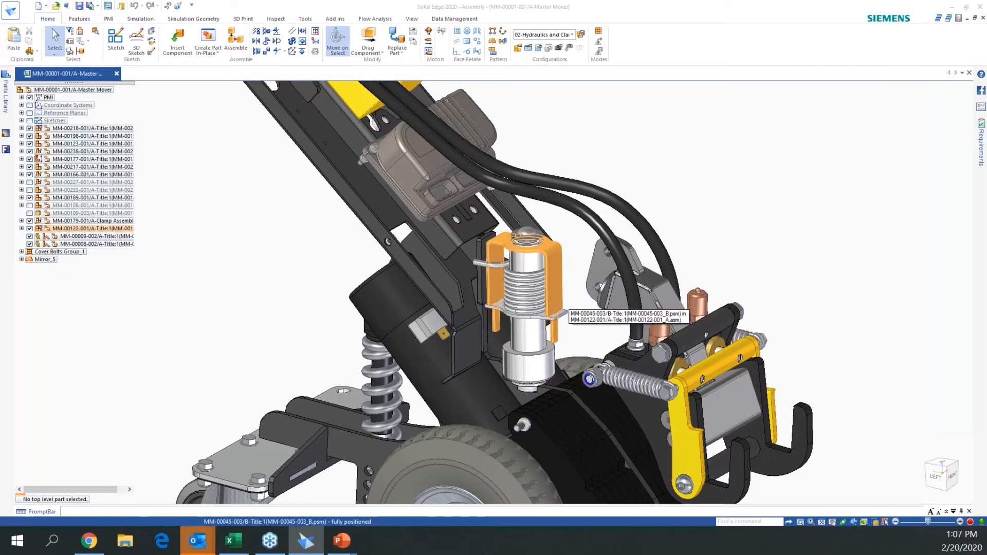
right_click(564, 308)
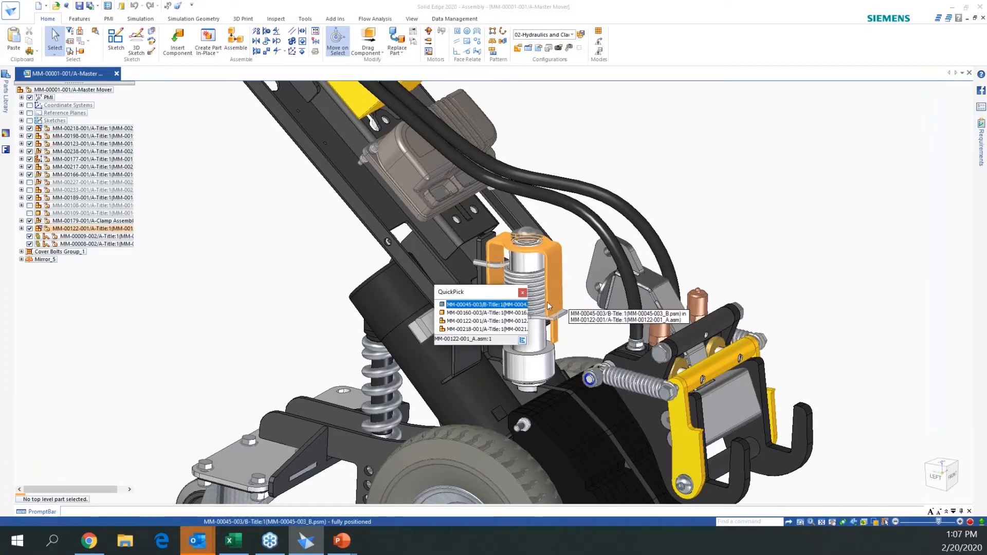
left_click(508, 321)
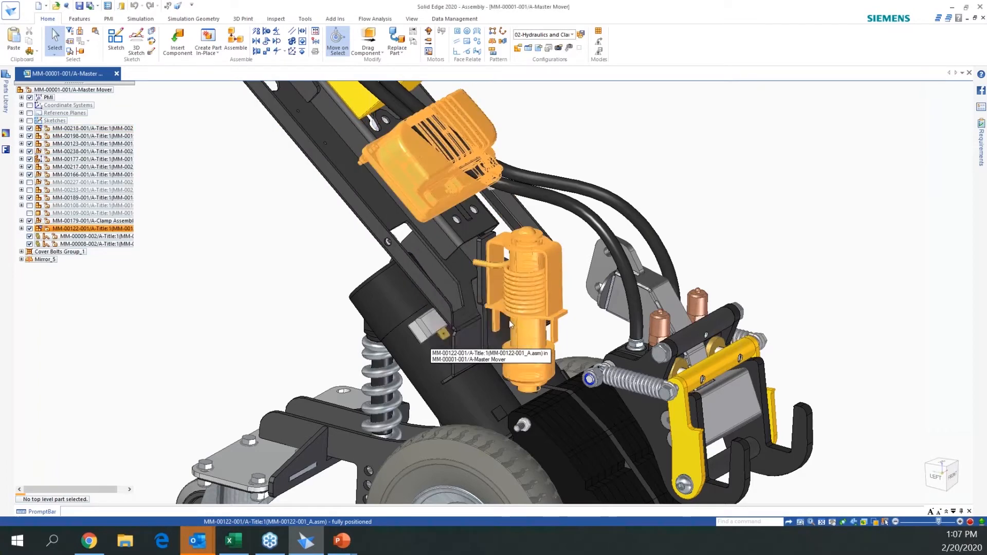
left_click(509, 319)
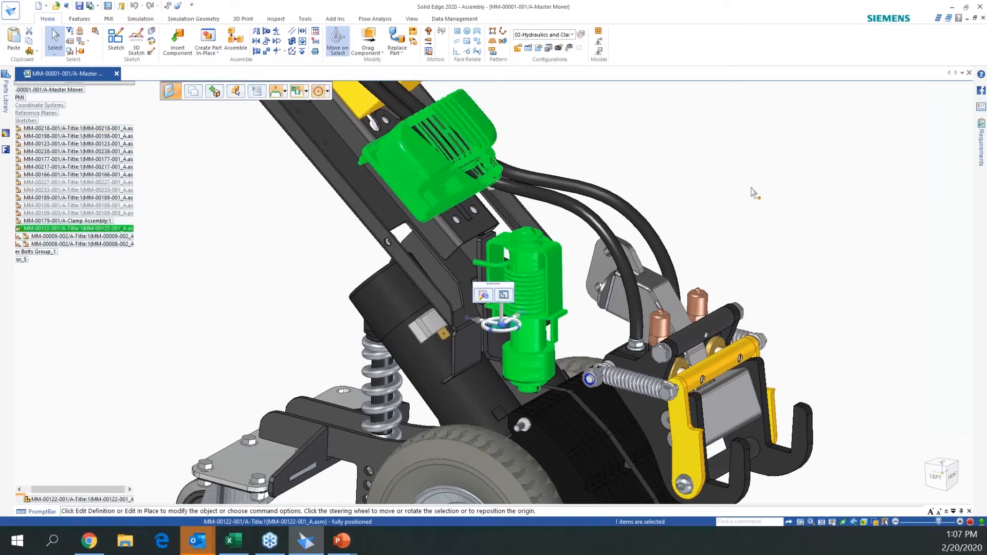
right_click(752, 188)
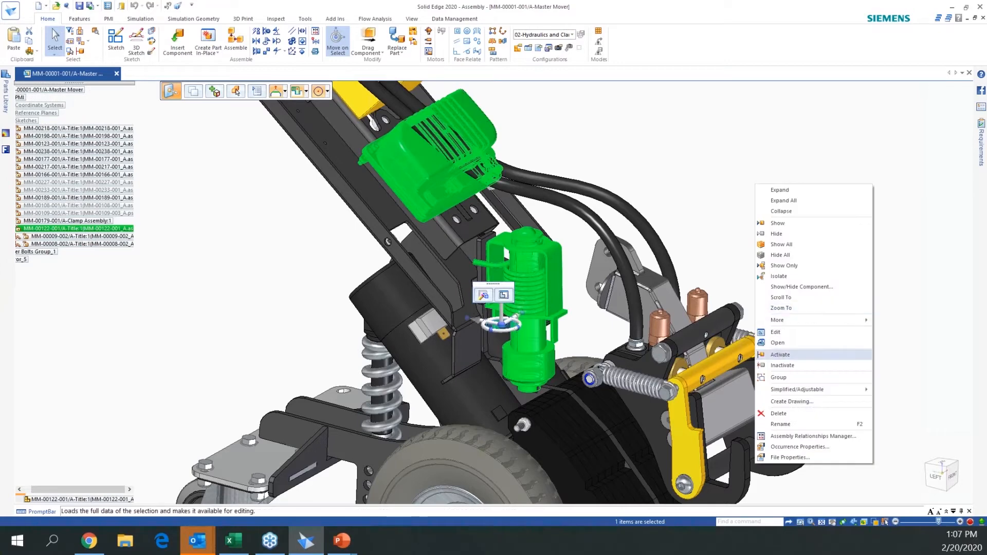
left_click(781, 354)
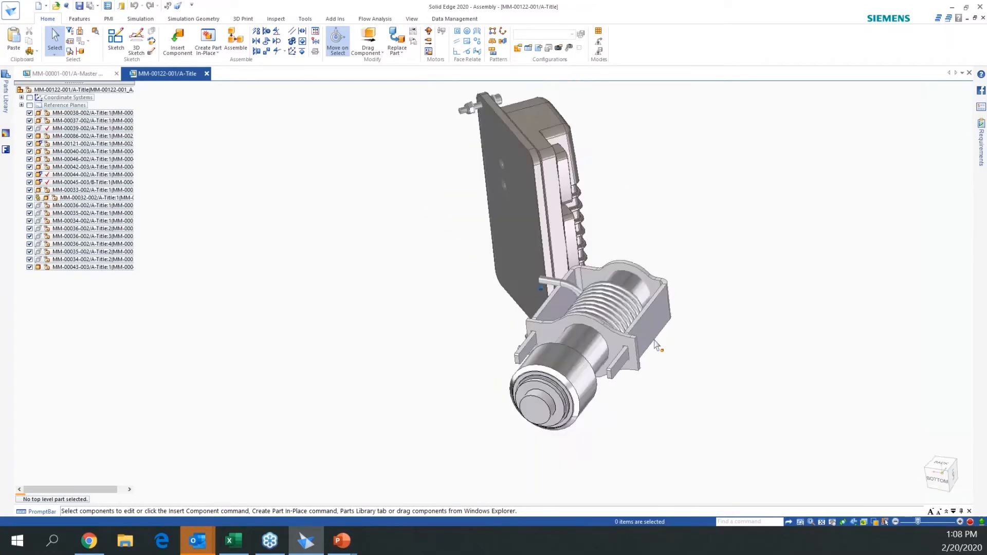
Begin creating a part in place in the subassembly, using the ISO Part.par template
right_click(682, 402)
left_click(653, 409)
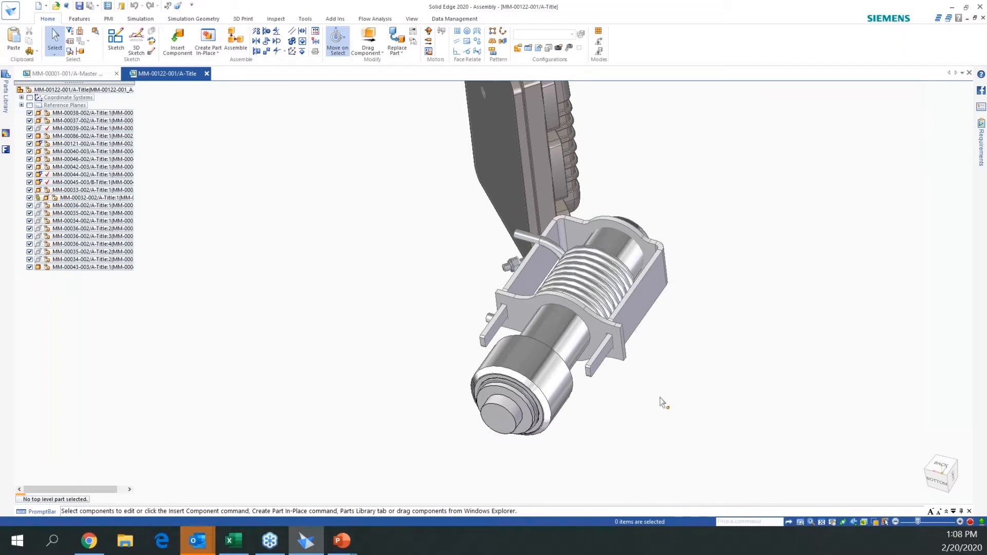
right_click(660, 402)
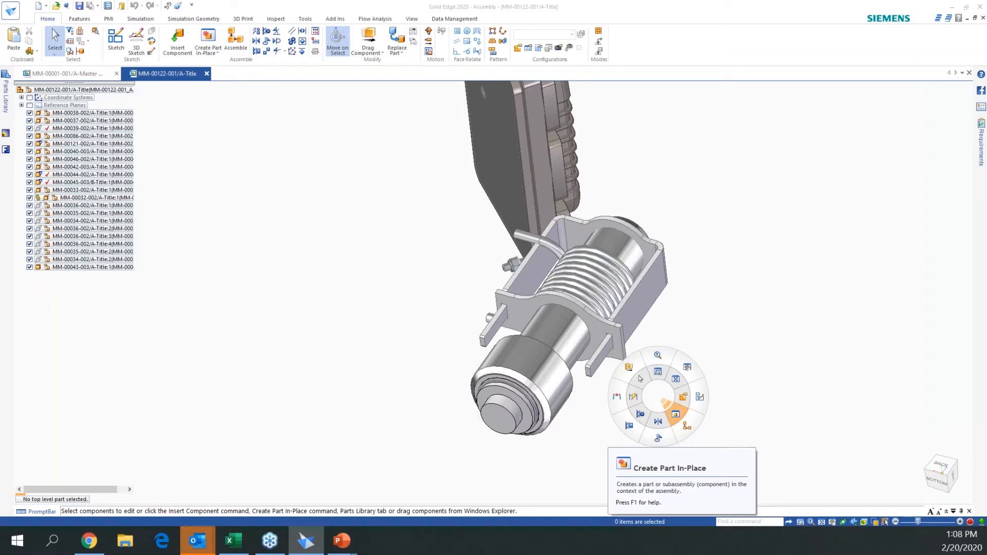
left_click(675, 411)
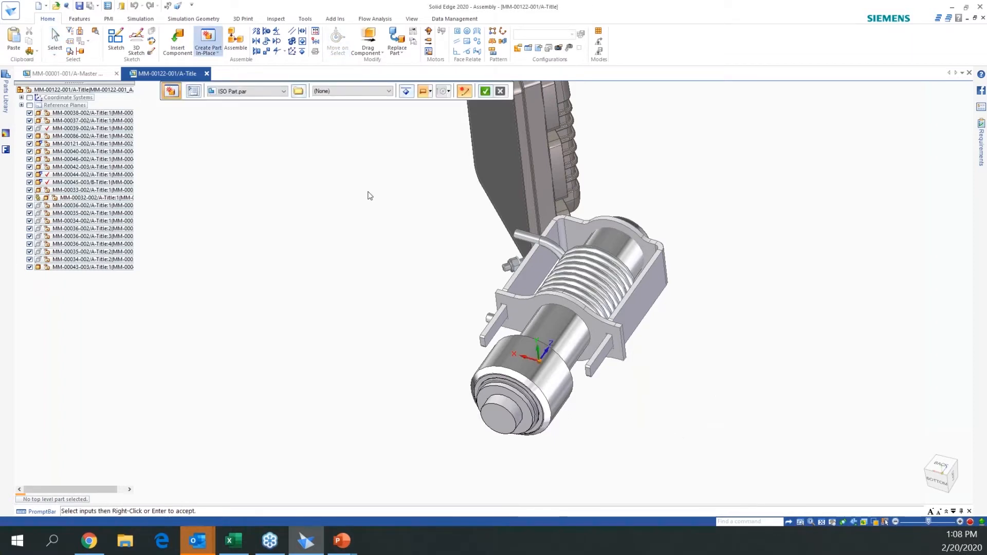
left_click(281, 94)
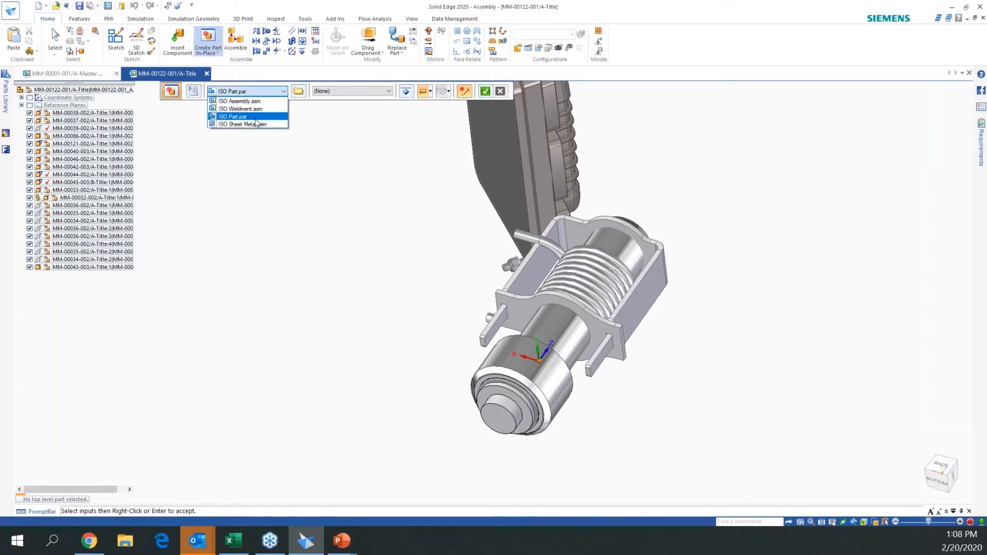
left_click(257, 117)
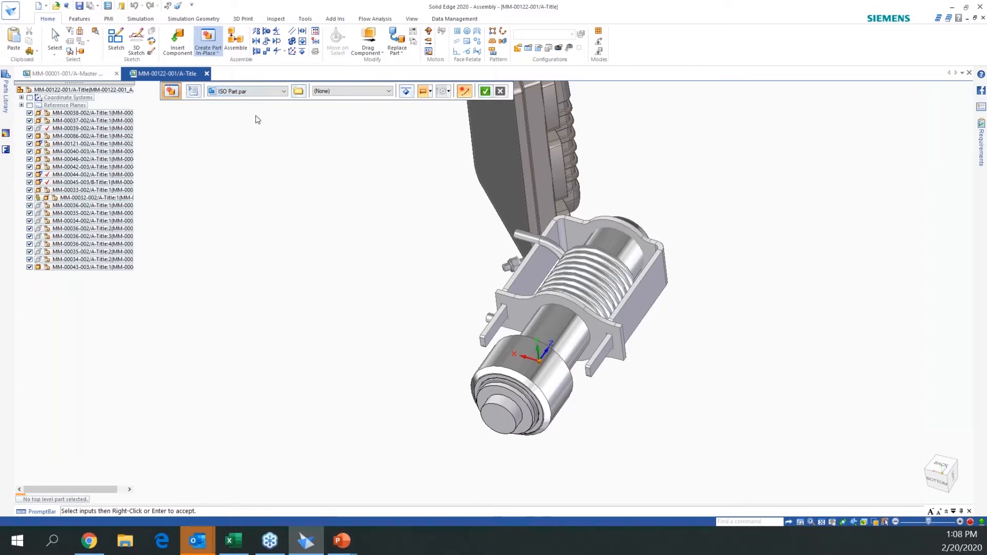
Place the new part's origin at the centre of the round opening in the flat bracket plate, locked to the plate's face, and accept
left_click(428, 93)
left_click(447, 125)
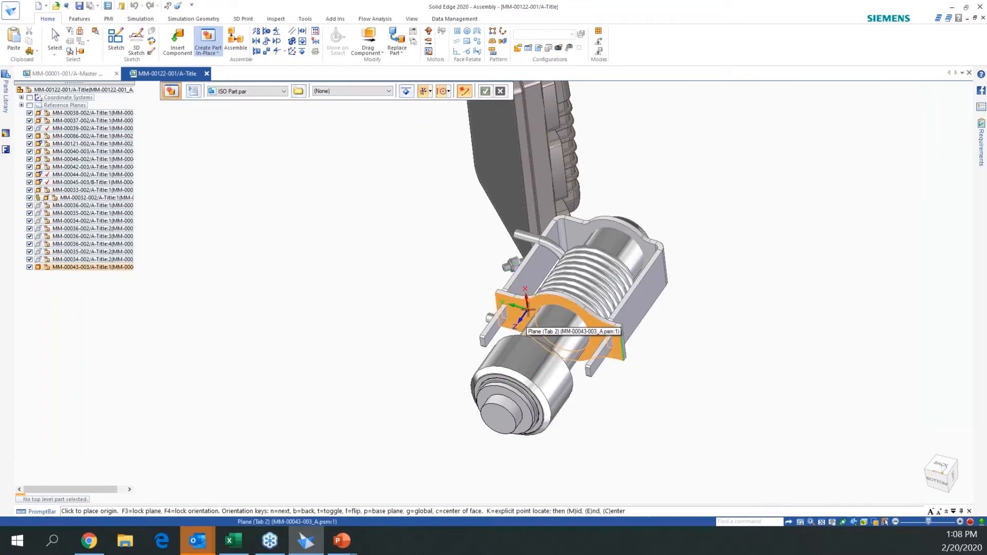
key("F3")
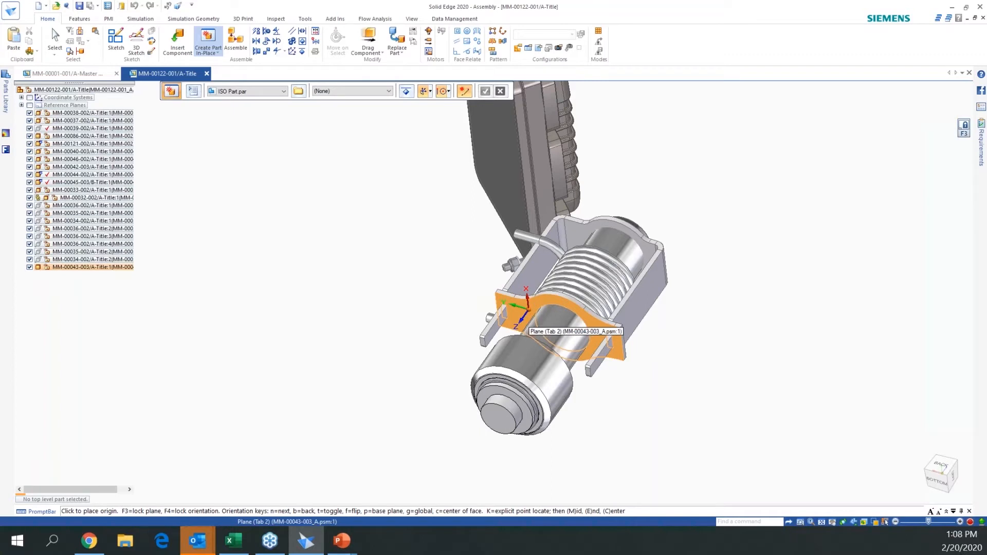
left_click(548, 305)
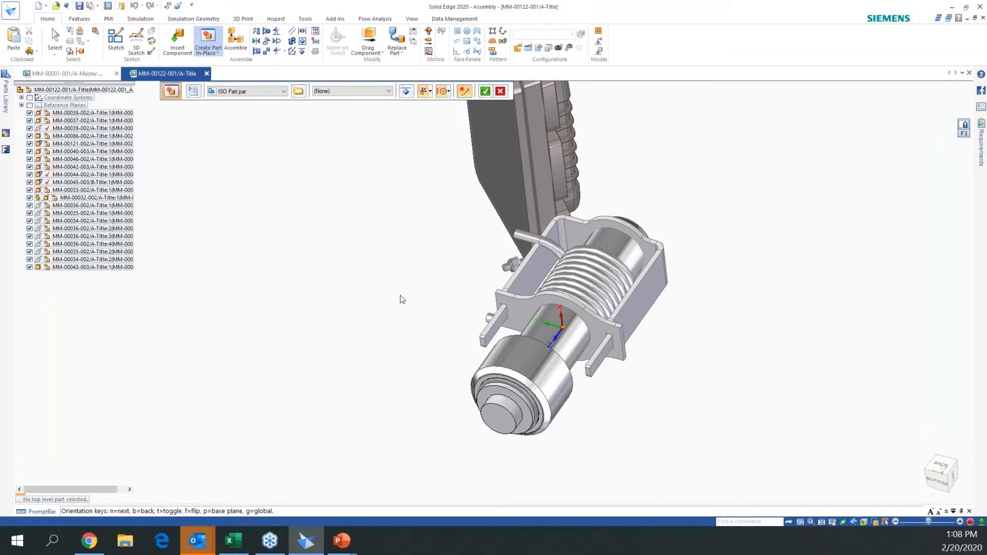
right_click(321, 314)
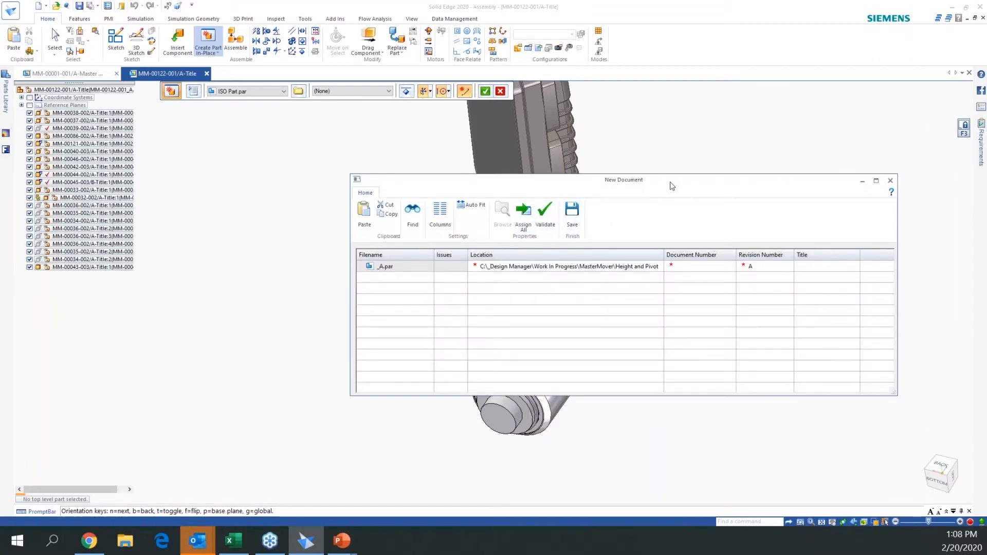
Assign the new part's document number automatically and set its save location to the Working folder under MasterMover
left_click_drag(689, 180, 637, 241)
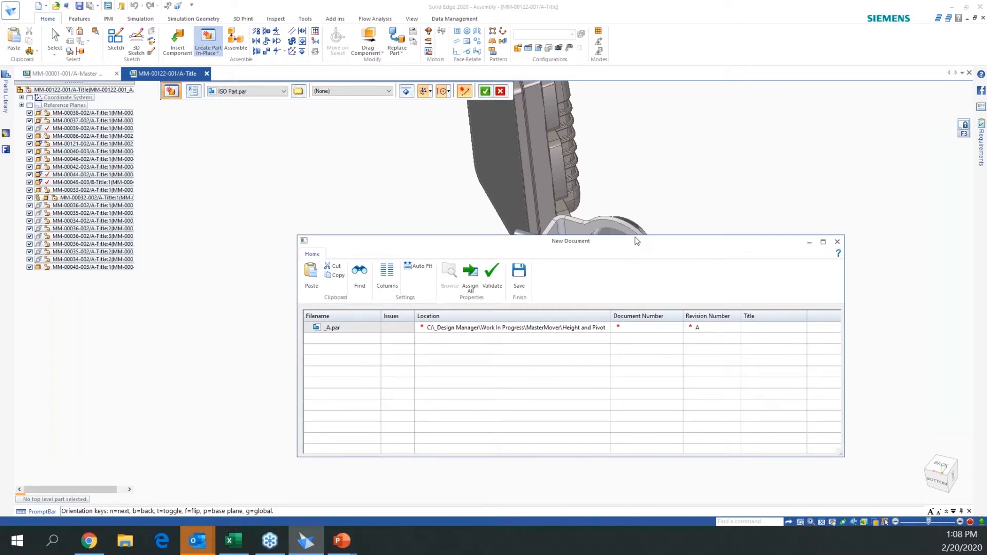
left_click(469, 277)
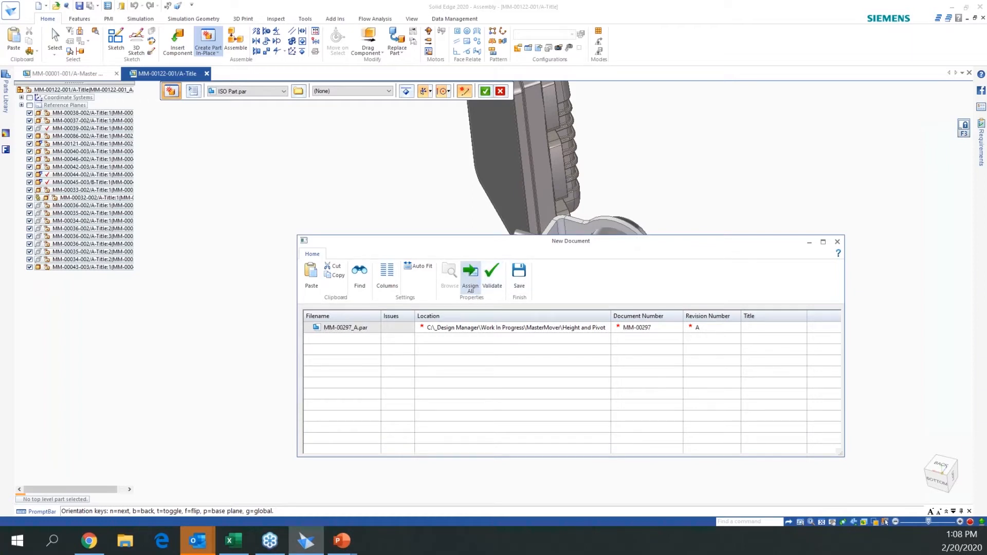
left_click(582, 333)
left_click(449, 272)
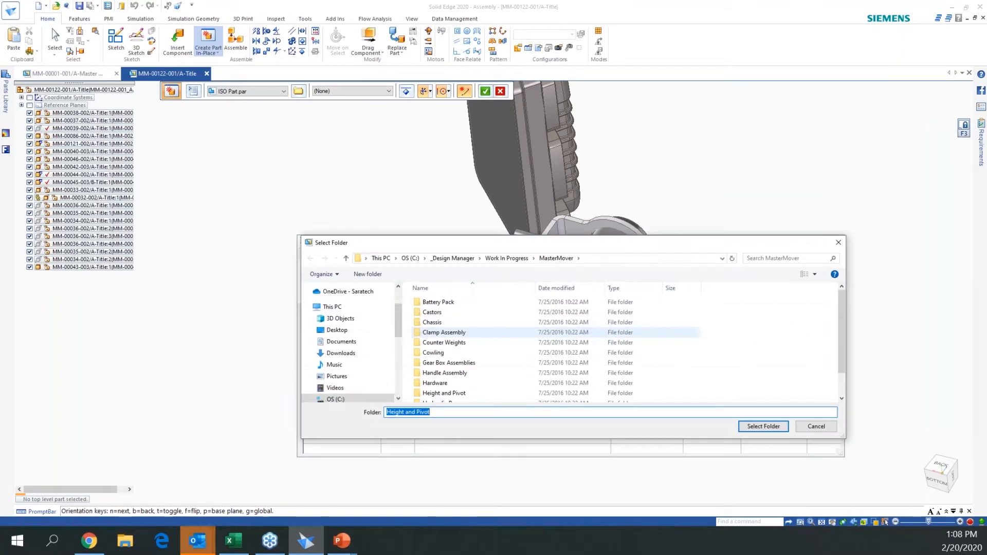
scroll(671, 390, "down", 1)
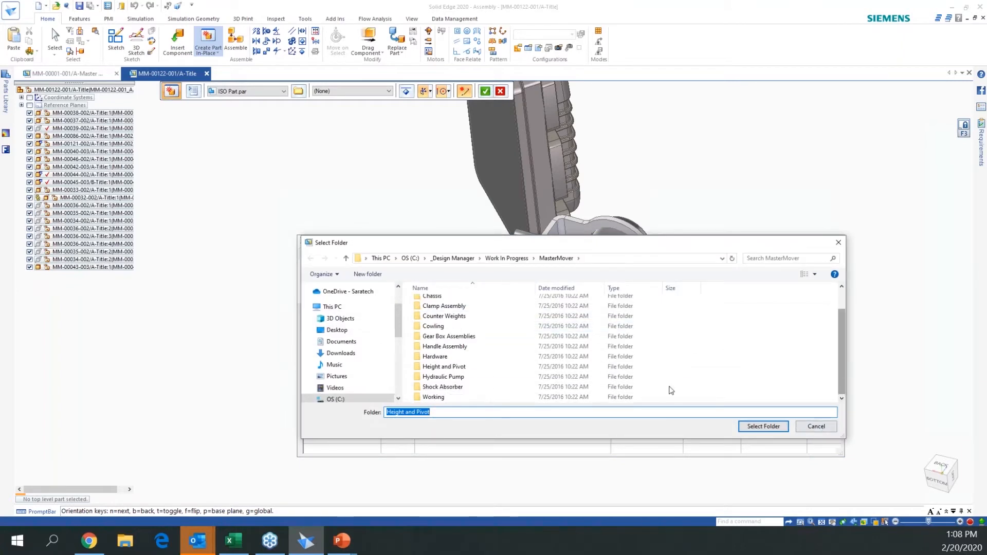
double_click(441, 398)
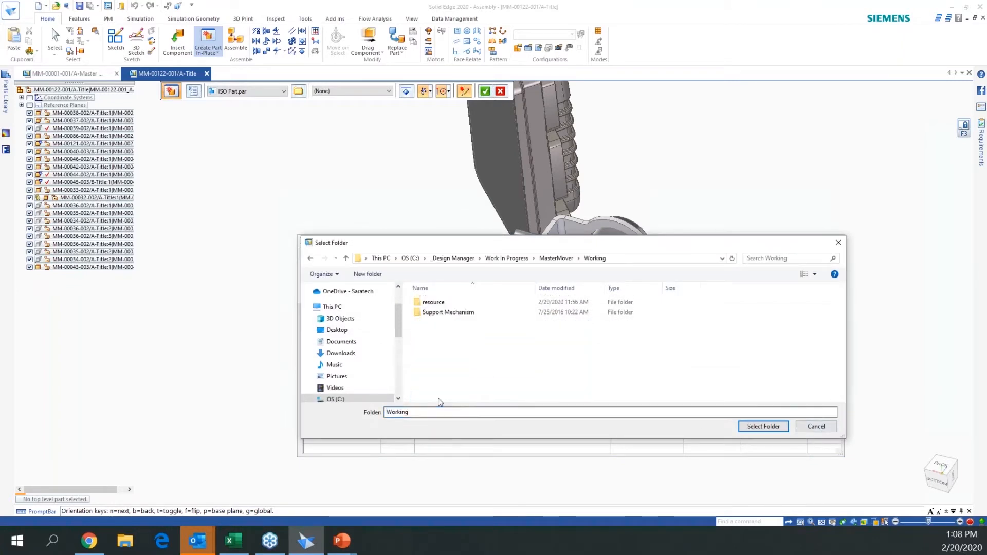
left_click(759, 430)
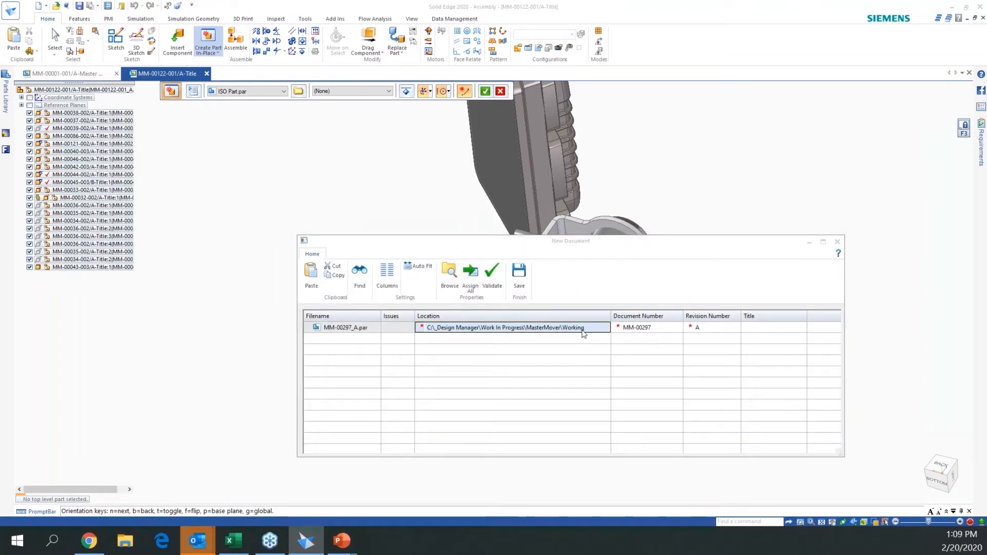
Title the new part "Clamping Arm" and save the new document
left_click(799, 327)
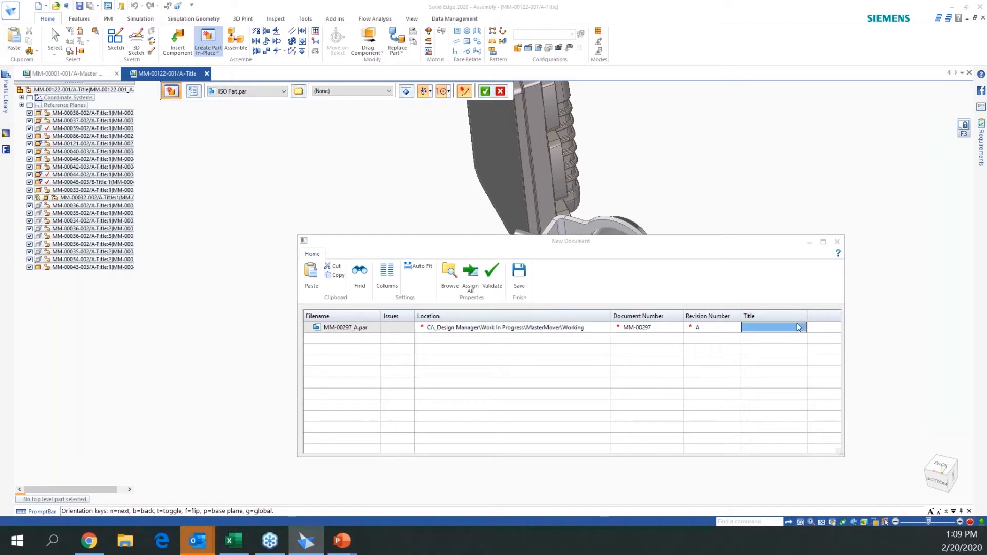
type("Clamping Arm")
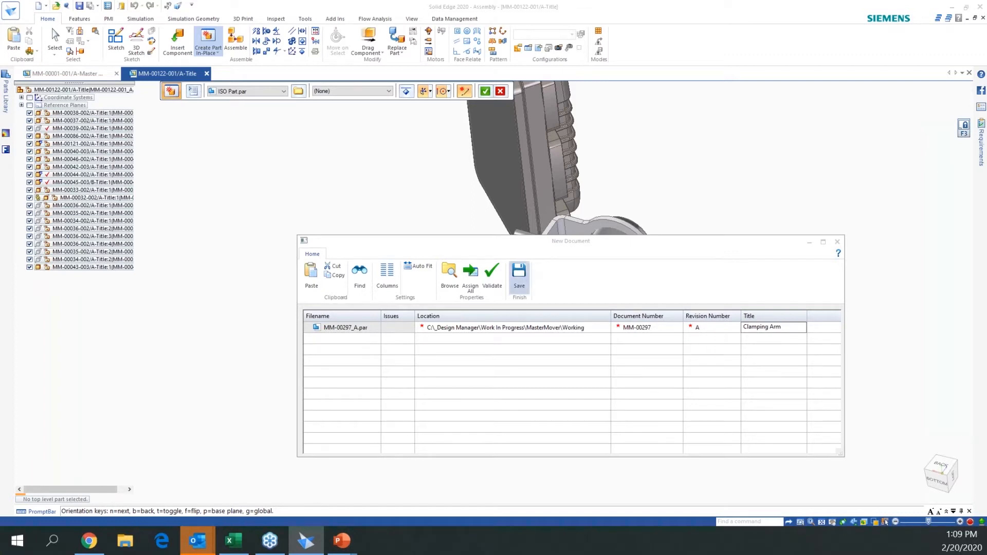
left_click(519, 275)
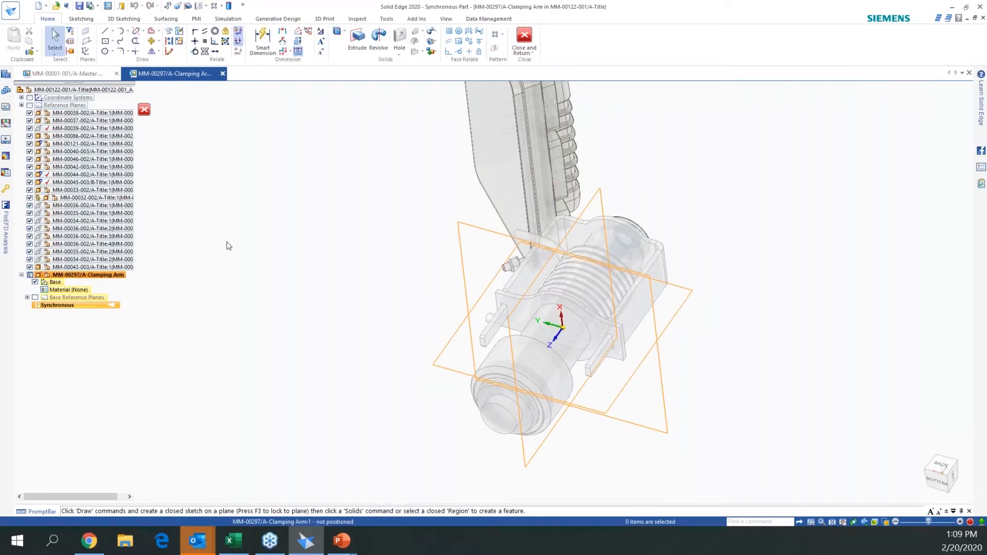
Extrude the flat bracket plate's front face forward, ending at the centre point of the neighbouring cylindrical part's circular edge
left_click(351, 44)
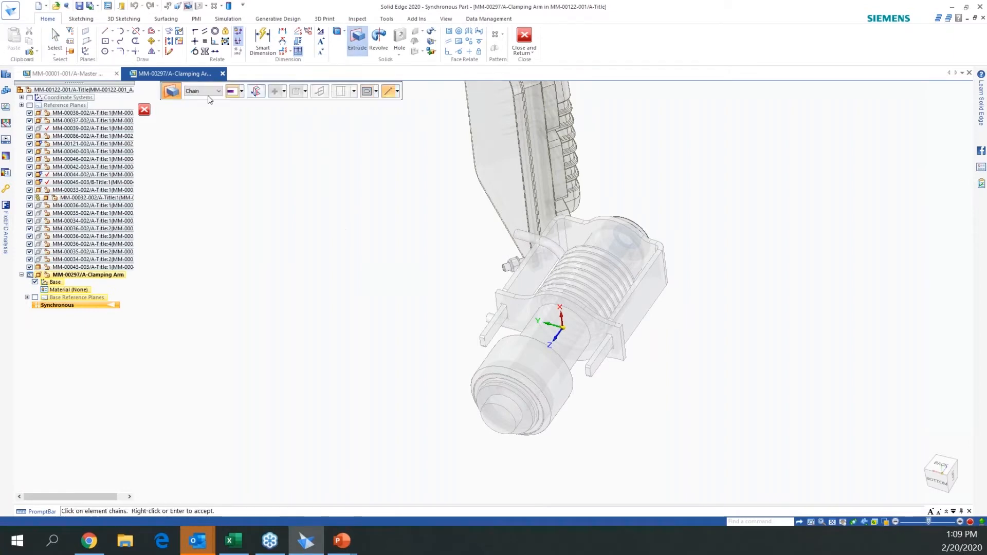
left_click(207, 93)
left_click(205, 112)
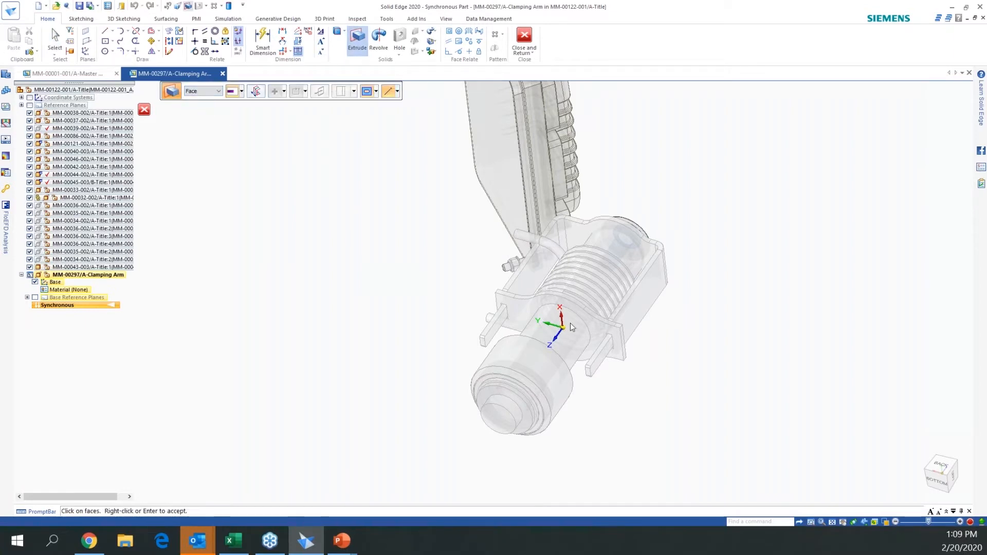
left_click(598, 330)
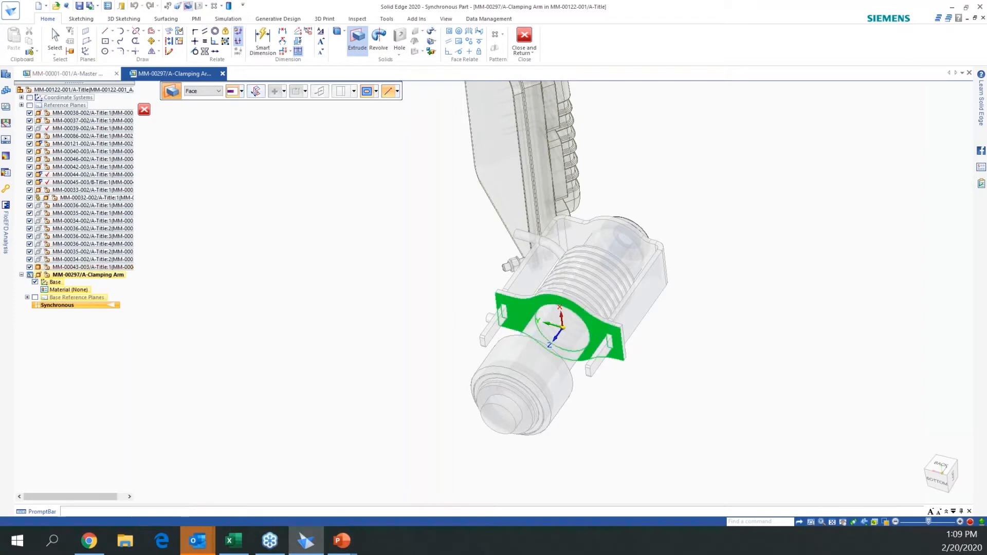
right_click(643, 396)
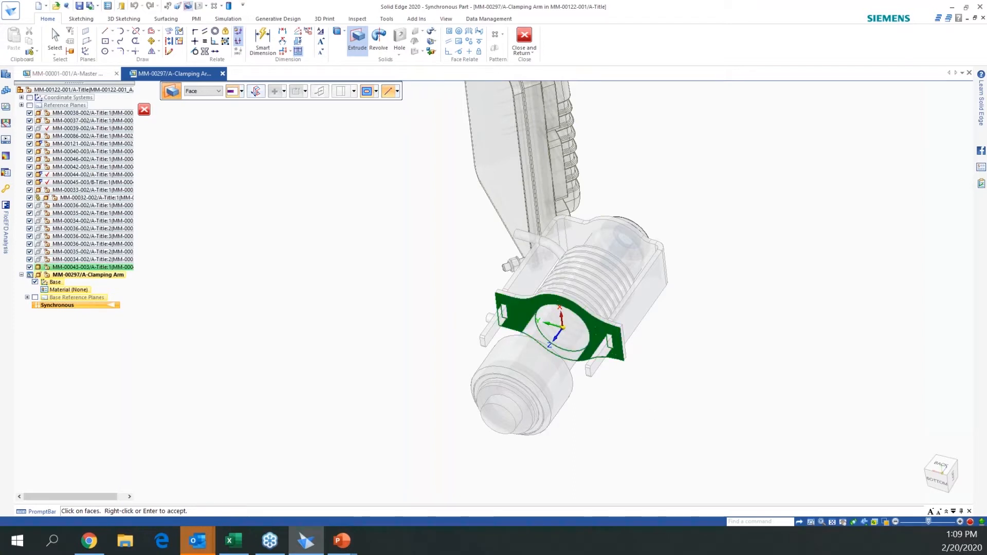
middle_click_drag(581, 396, 602, 401)
left_click(398, 91)
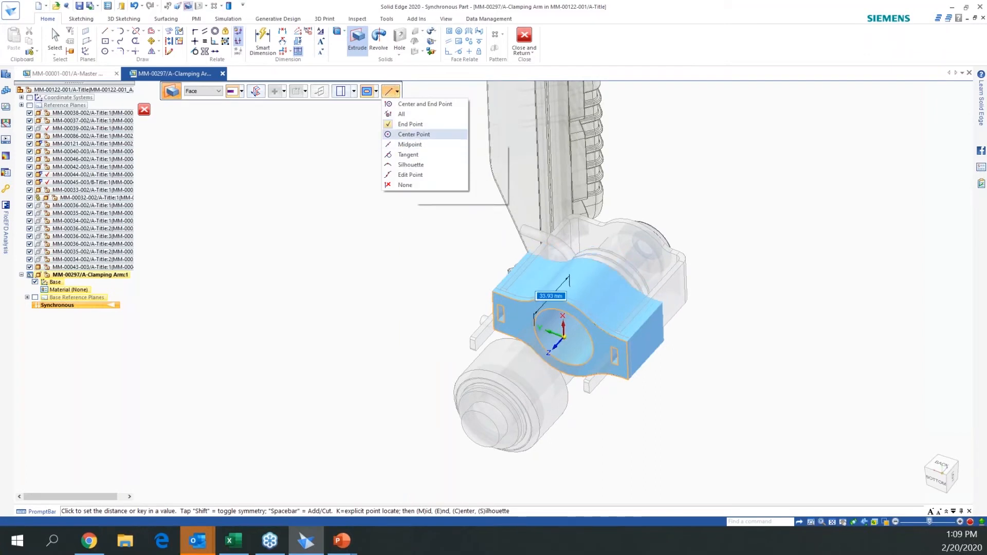
left_click(411, 134)
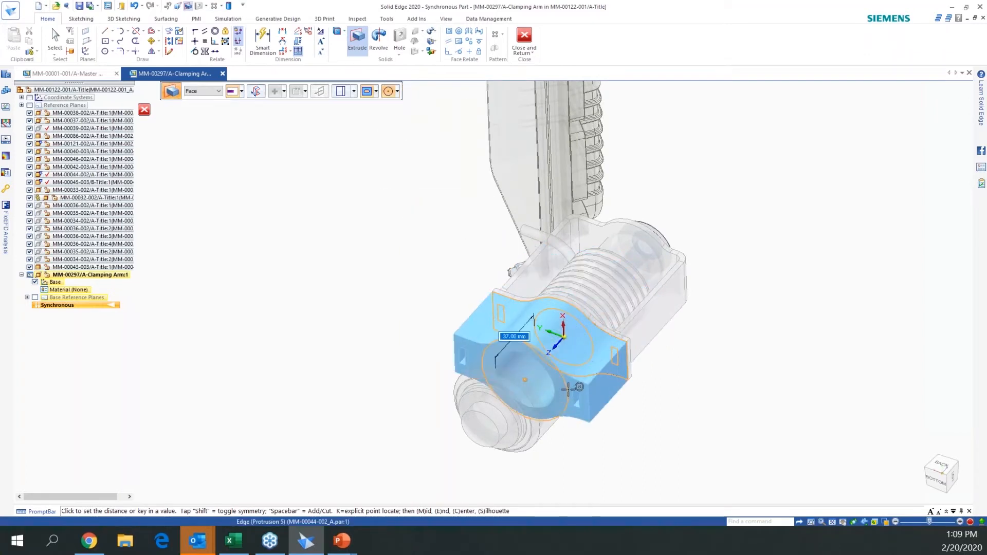
left_click(568, 389)
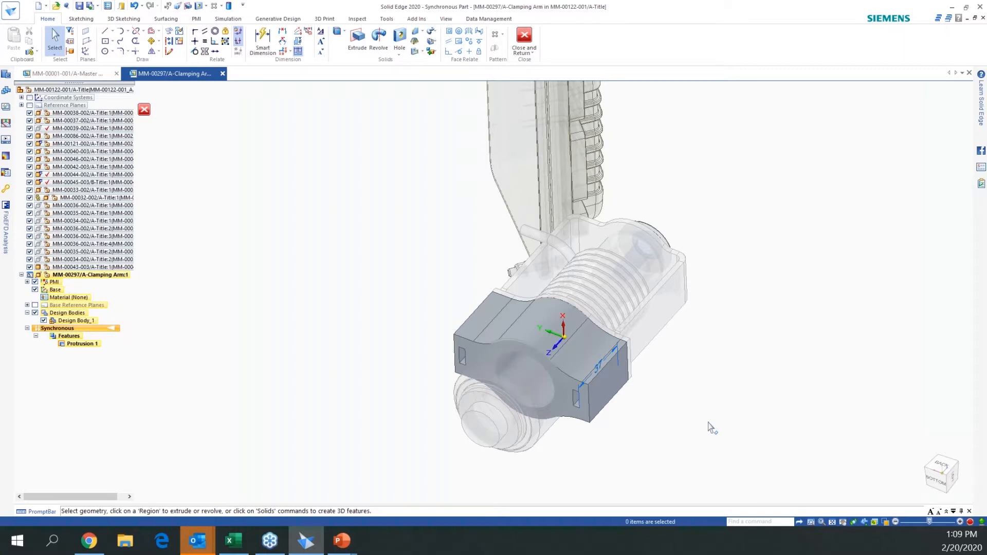
Hide the surrounding assembly and, with Offset design intent off, move matching walls of both rectangular slots to split the clamp through the bore and one end
key("ctrl+h")
middle_click_drag(667, 355, 662, 347)
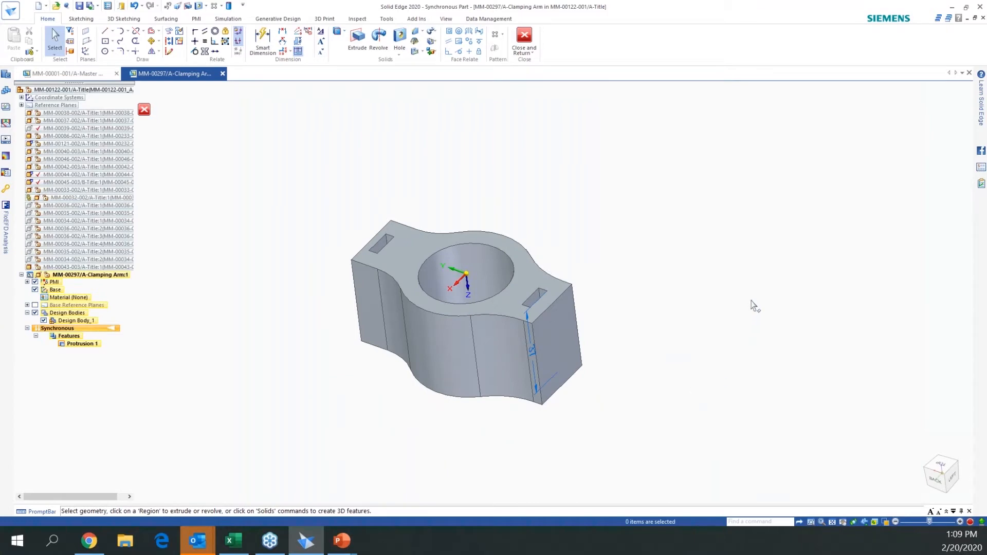
left_click(537, 303)
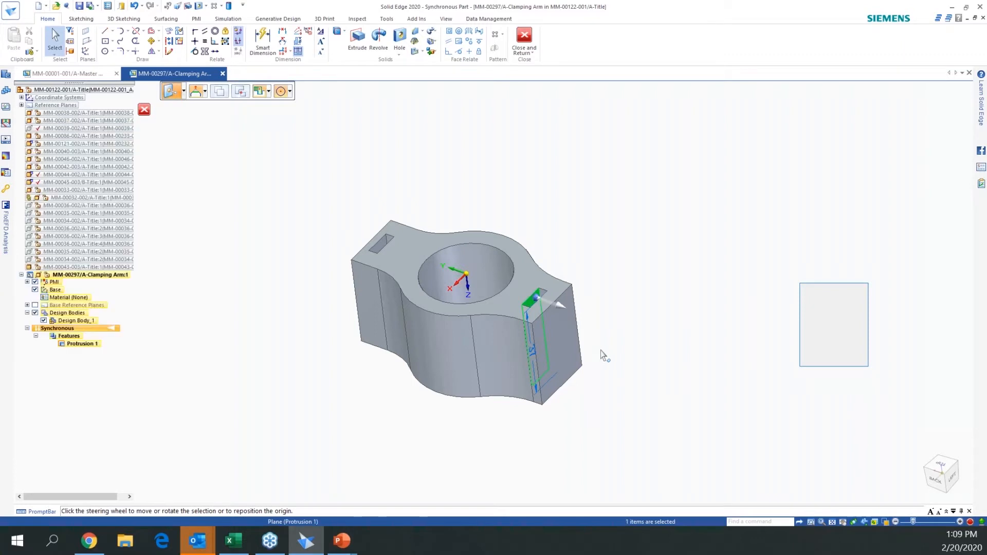
left_click(378, 247, "ctrl")
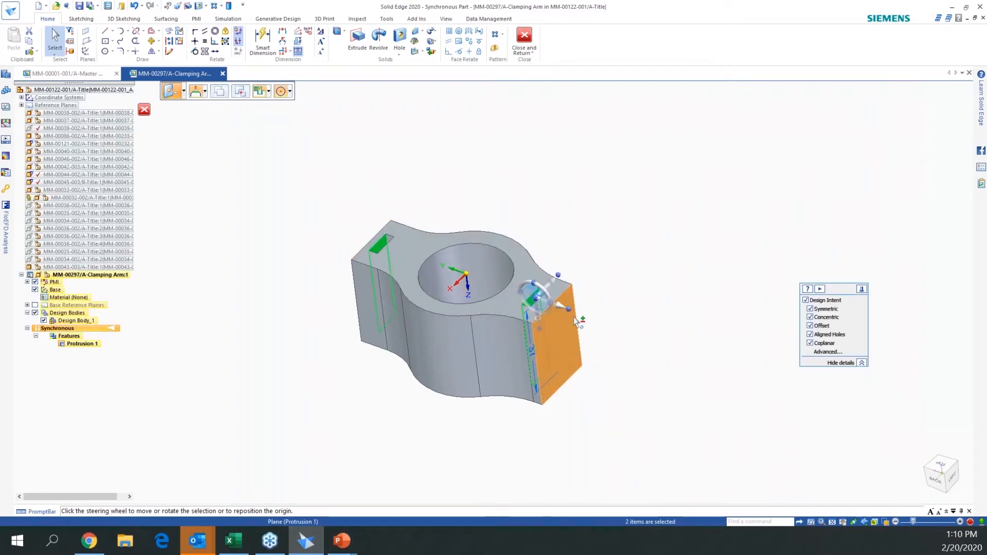
left_click(811, 326)
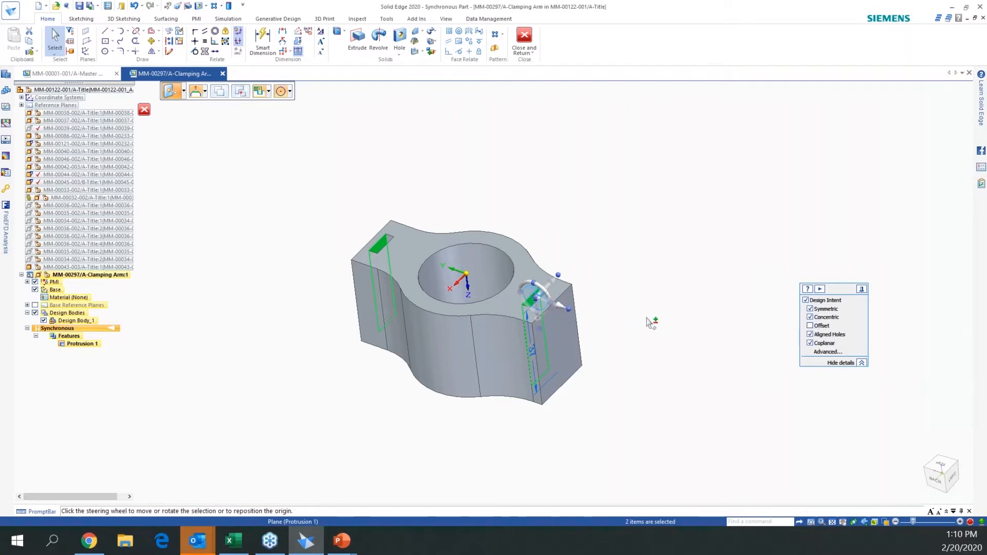
left_click(560, 311)
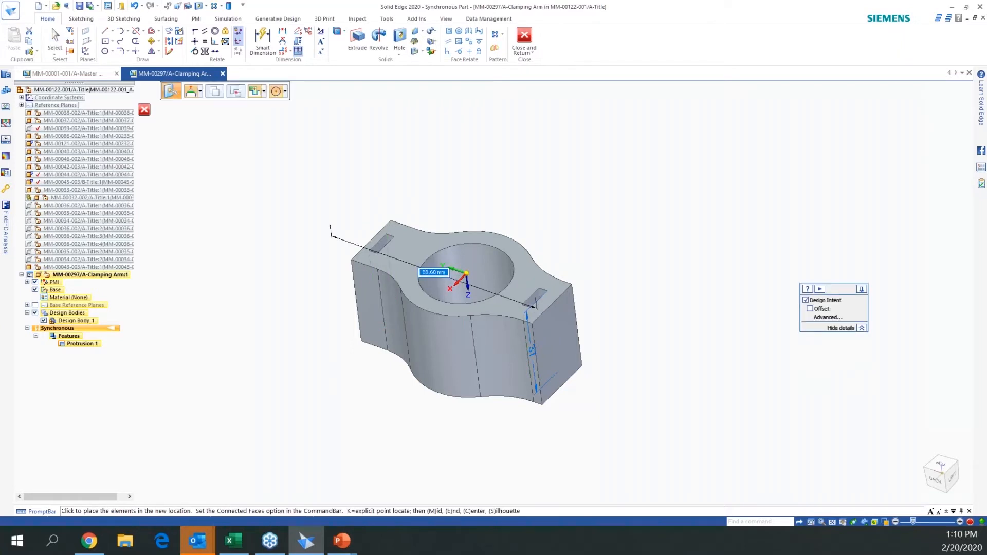
left_click(536, 308)
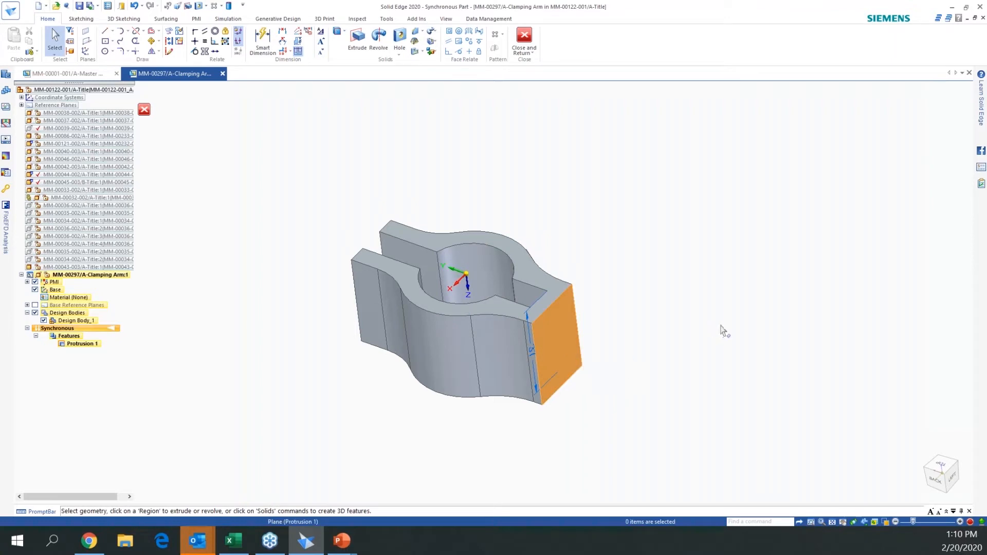
Move the flat face at the closed end of the clamp outward by 52 mm
left_click(576, 355)
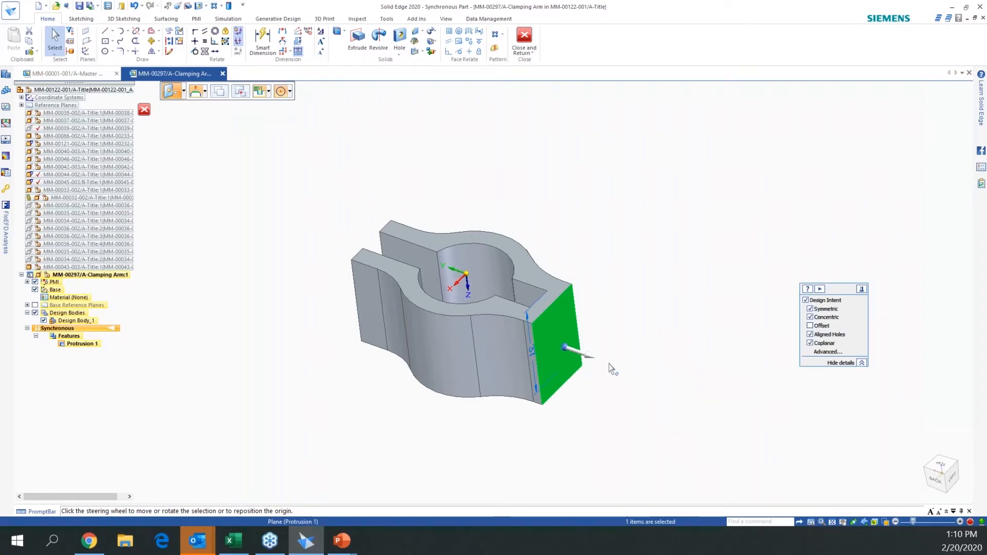
left_click(589, 359)
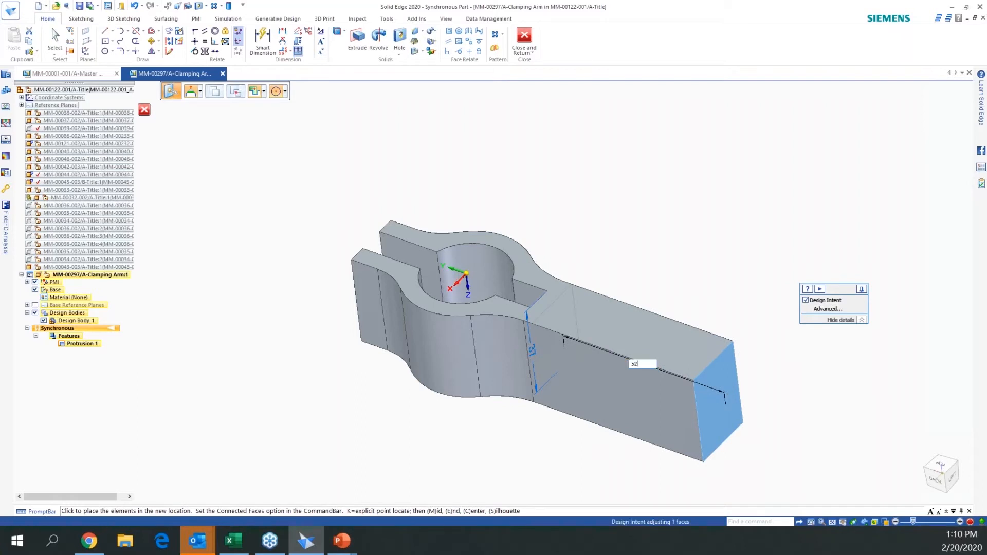
key("Return")
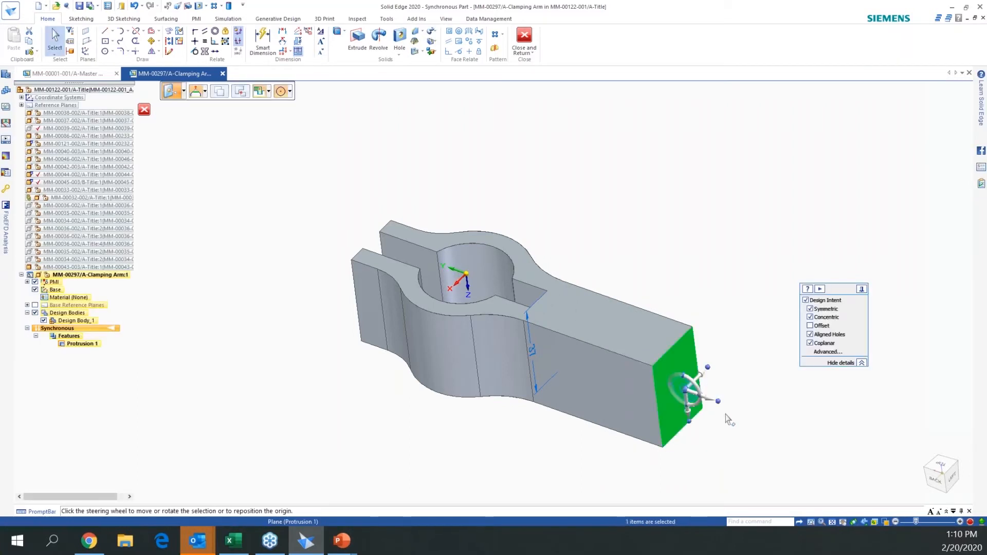
left_click(769, 348)
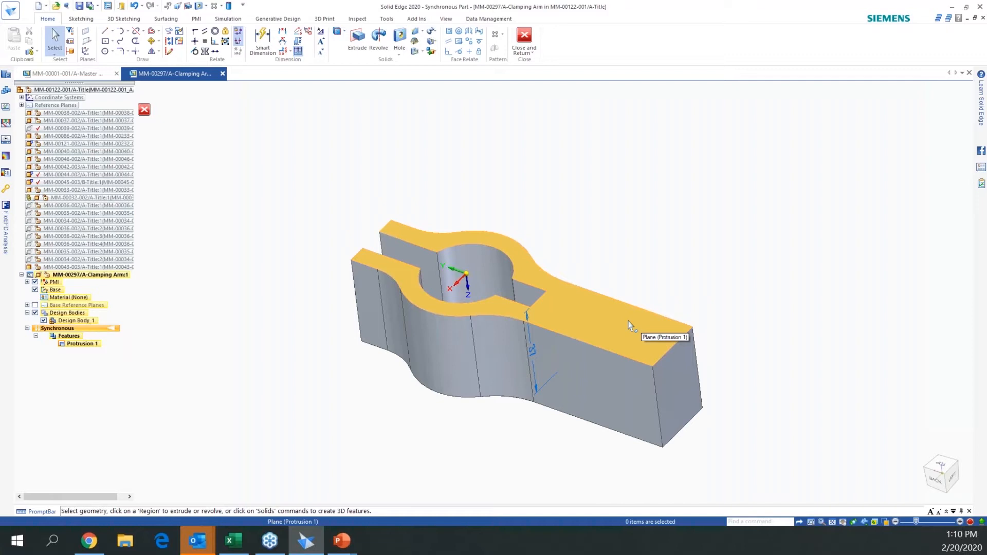
Lock sketching to the clamp's upper face and draw a line across it where the straight block meets the curved clamp portion
right_click(776, 199)
left_click(739, 206)
right_click_drag(736, 204, 755, 227)
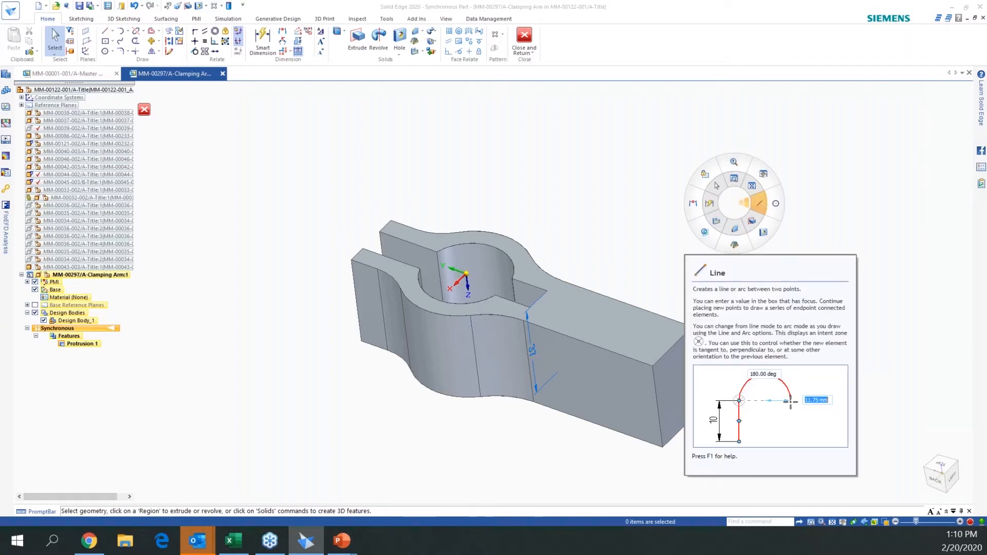
left_click(759, 203)
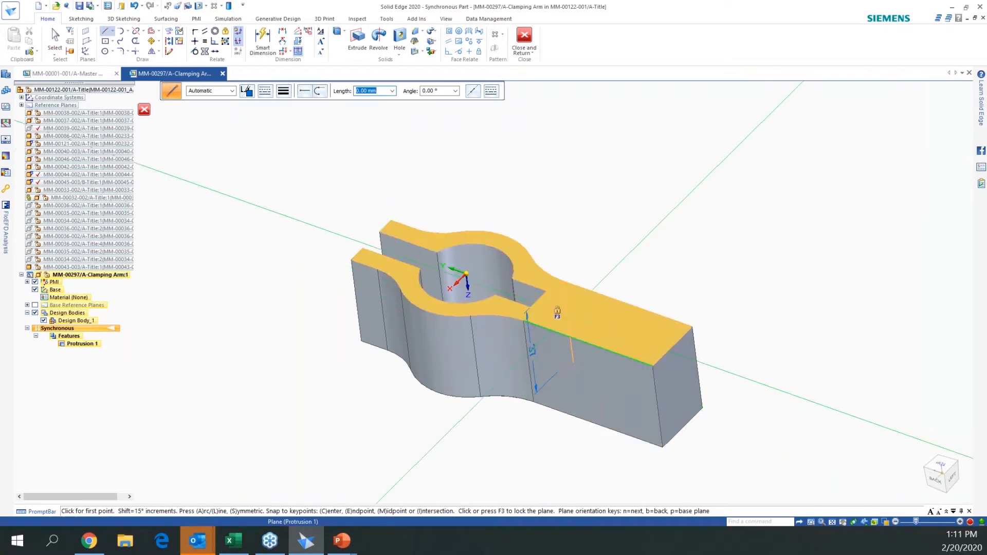
key("F3")
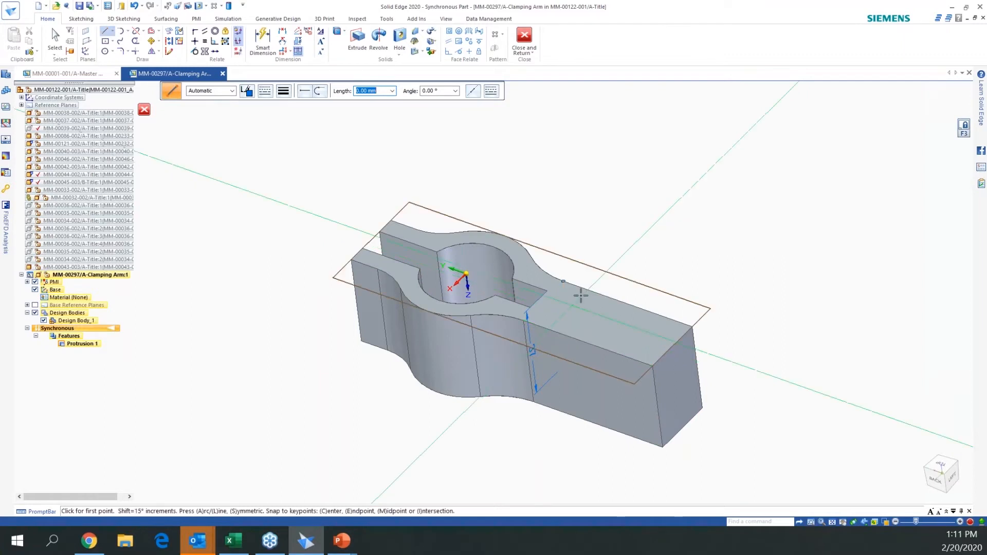
left_click(523, 334)
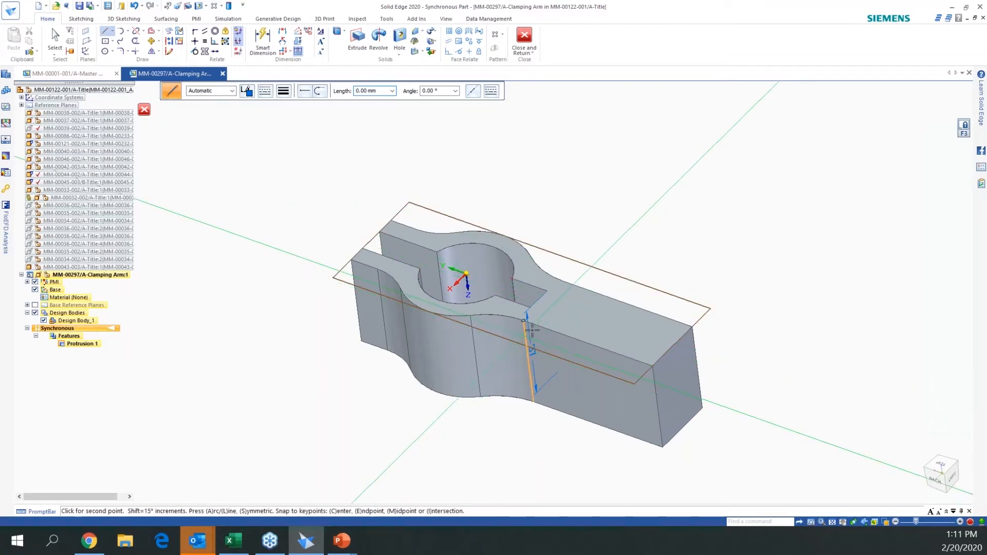
left_click(581, 278)
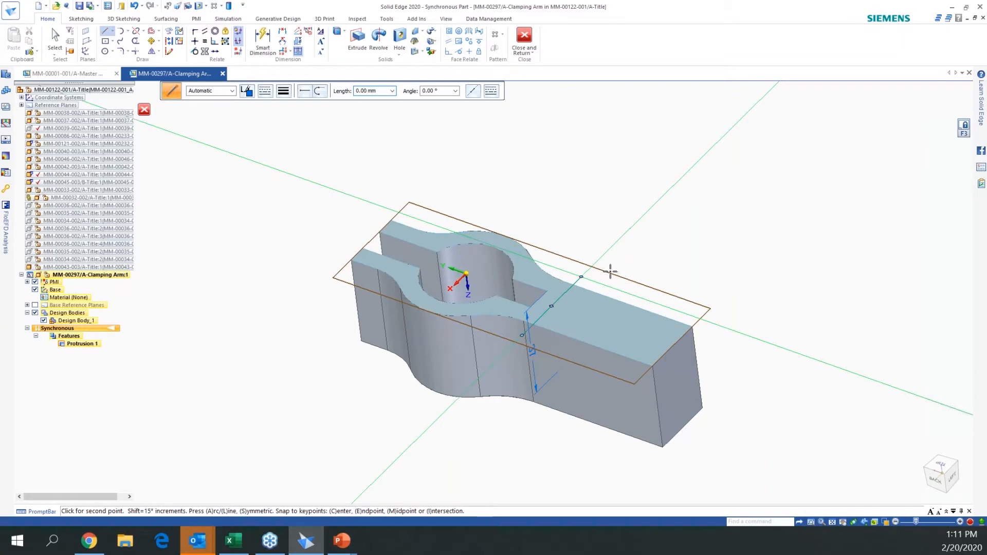
key("Escape")
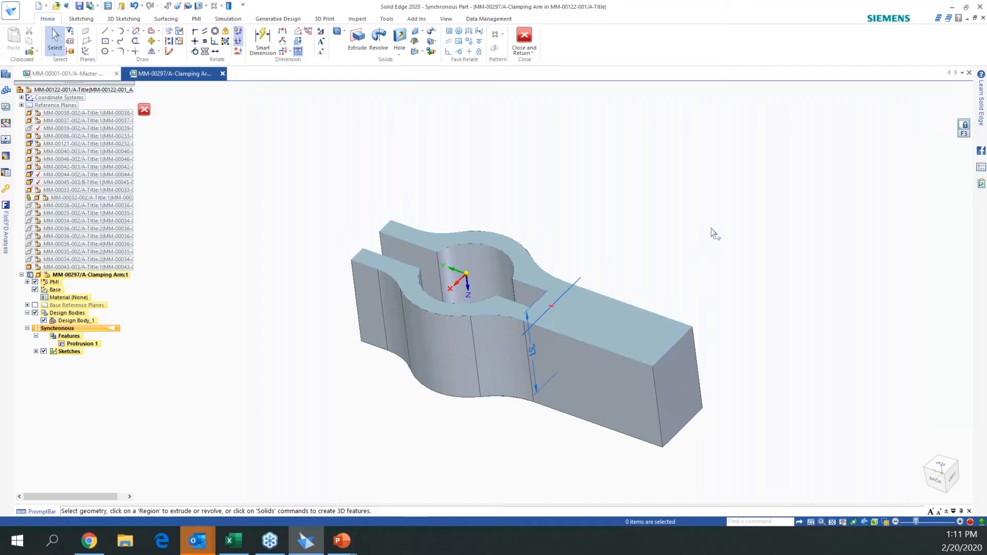
Extrude the rectangular region on the straight block upward by 150-37 (113 mm) to form the tall arm
left_click(623, 331)
mouse_move(623, 322)
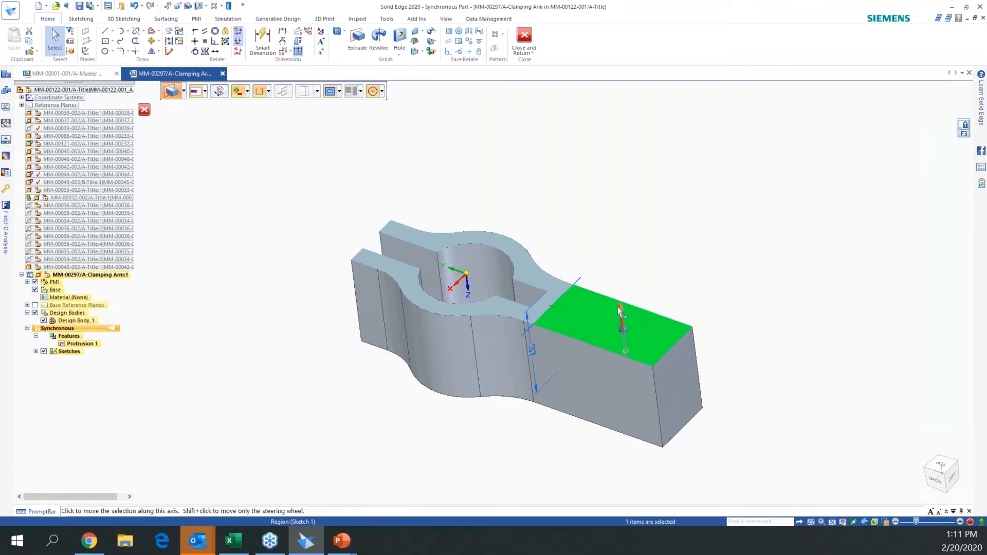
left_click(622, 313)
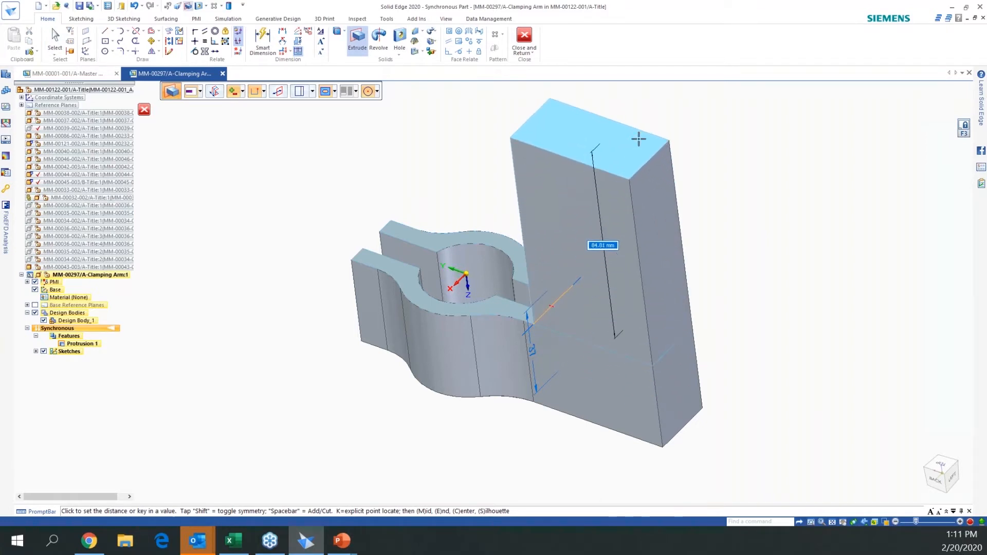
type("150-37")
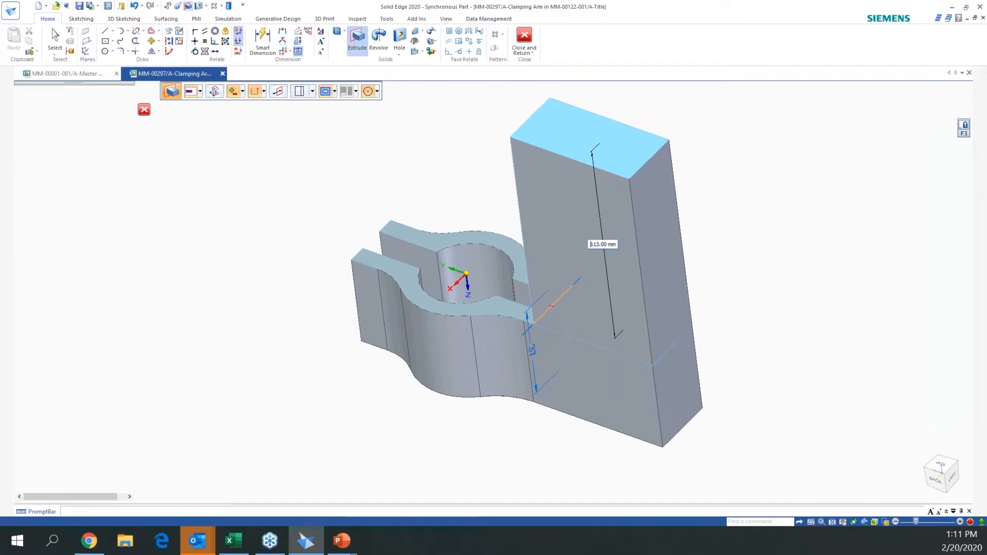
key("Return")
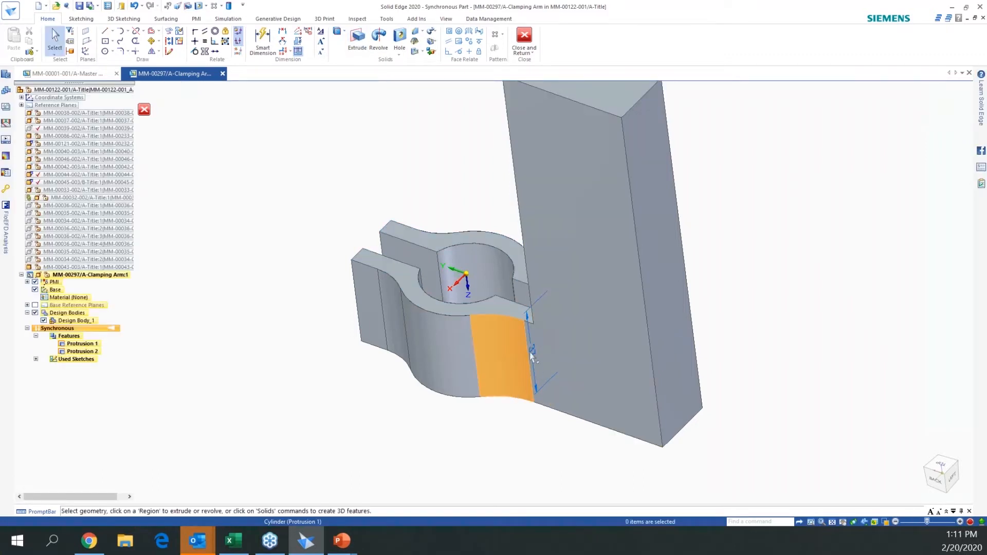
Round the upper and lower end edges of both lugs at the split end of the clamp with a 15 mm radius
key("ctrl+f")
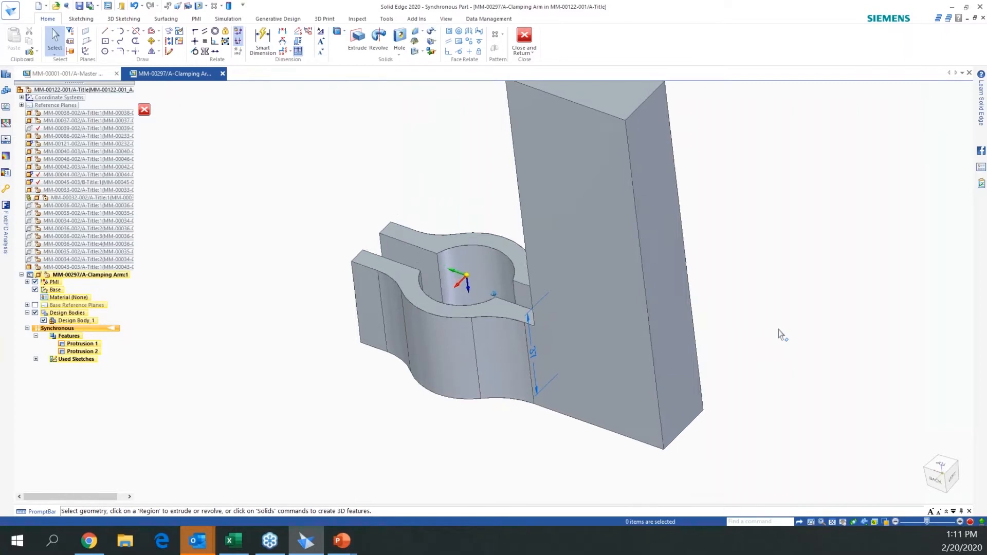
key("ctrl+i")
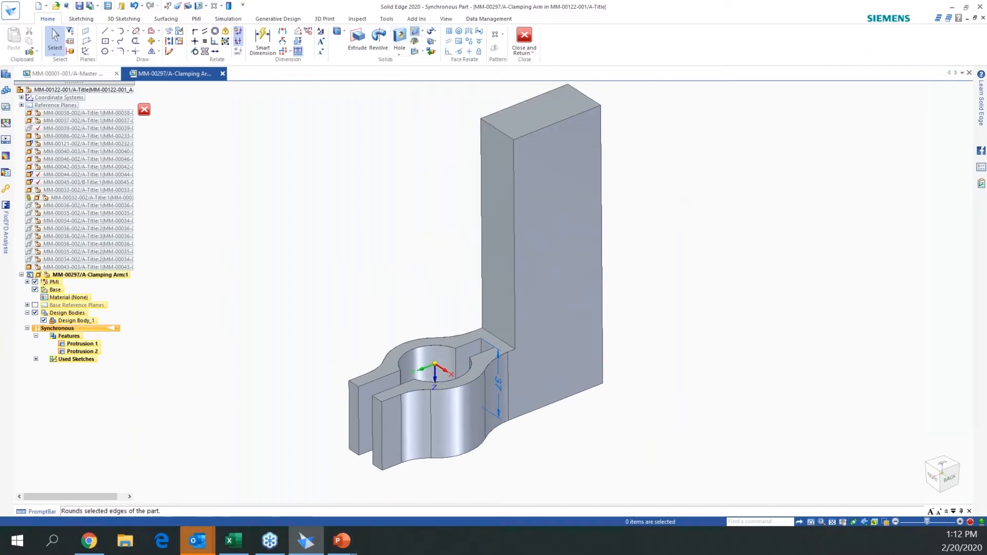
left_click(417, 33)
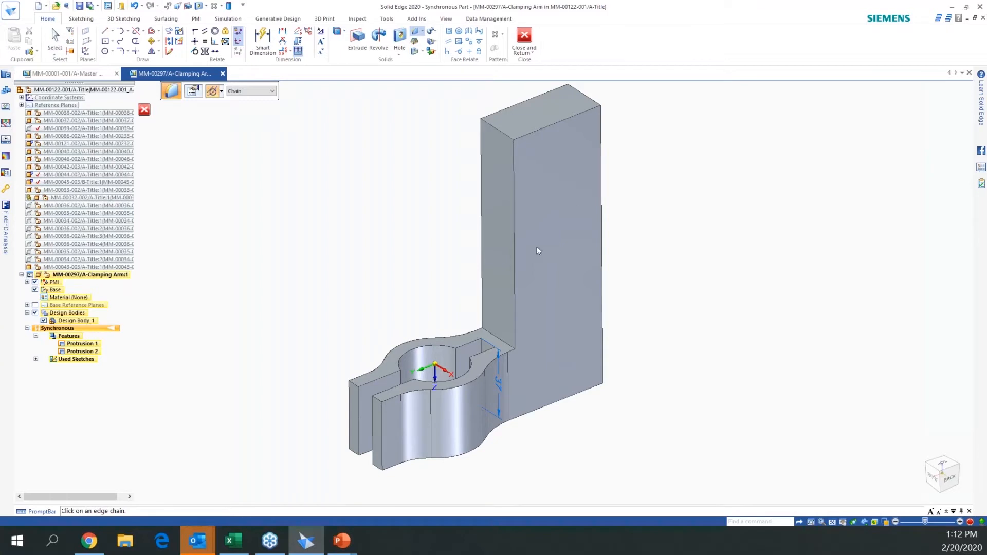
left_click(356, 387)
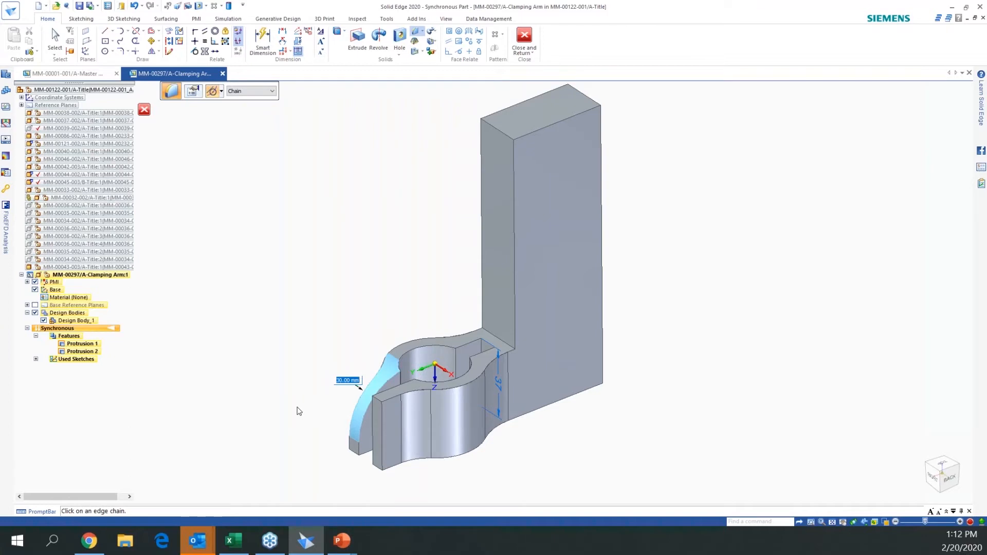
type("15")
key("Return")
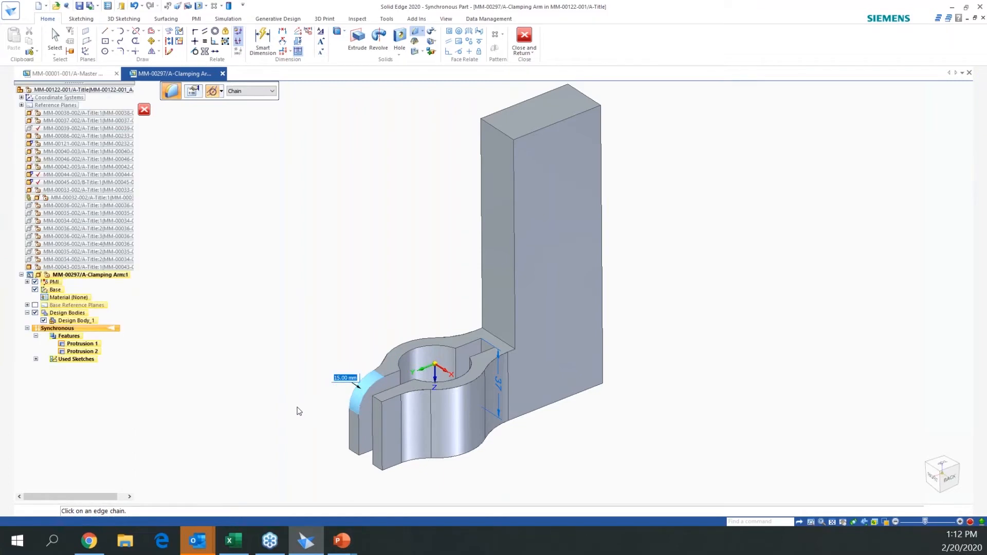
left_click(376, 399)
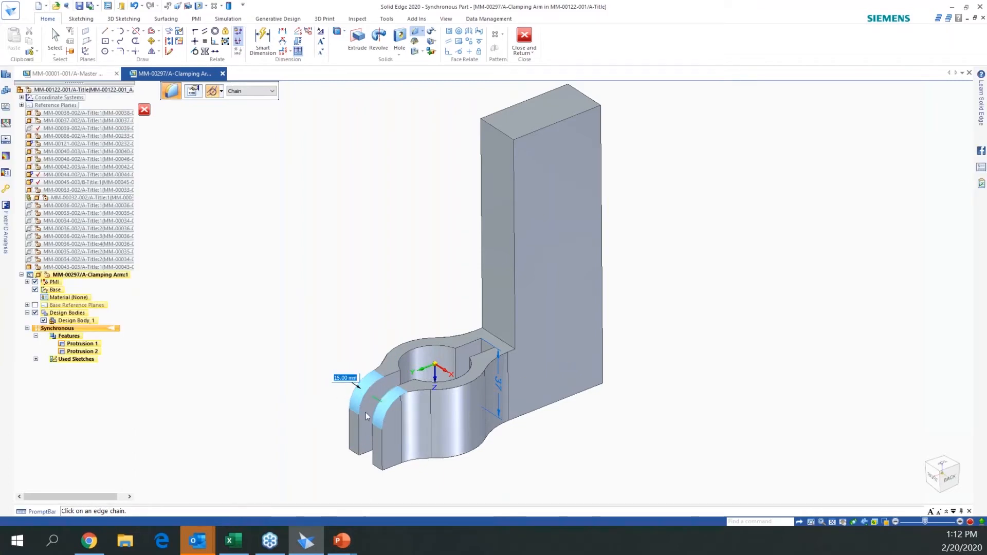
left_click(353, 456)
left_click(379, 469)
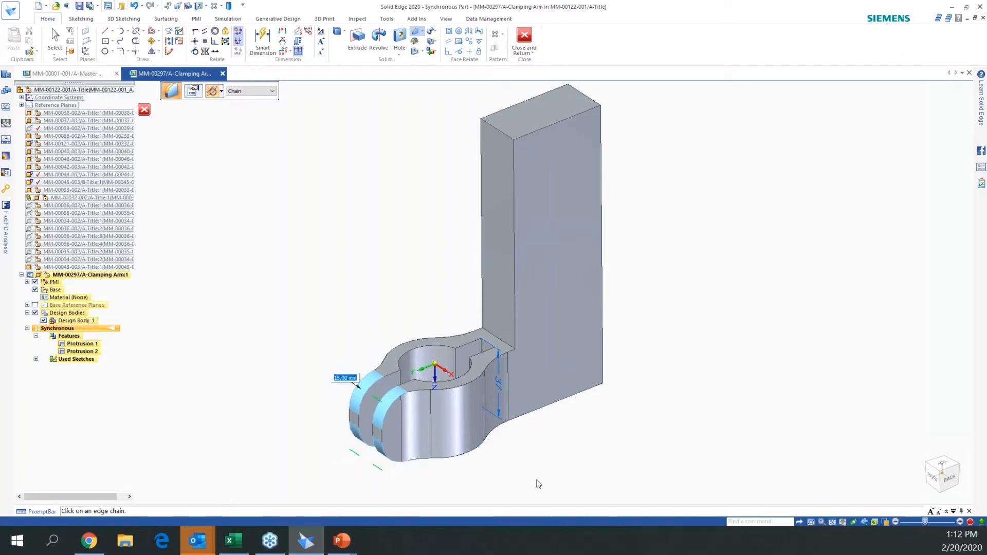
Include the arm's outer bottom edge and both top end edges in the 15 mm round
left_click(590, 379)
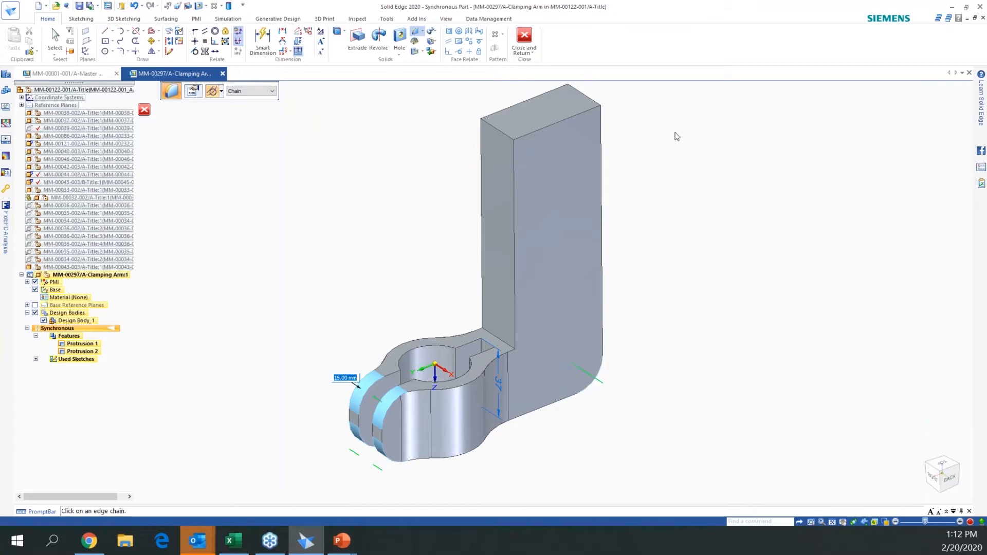
left_click(592, 99)
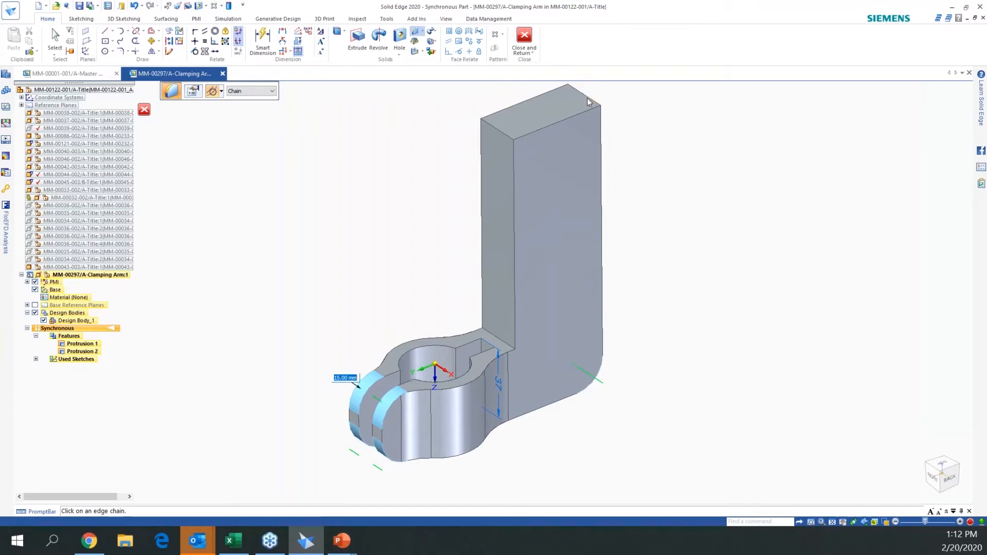
left_click(493, 127)
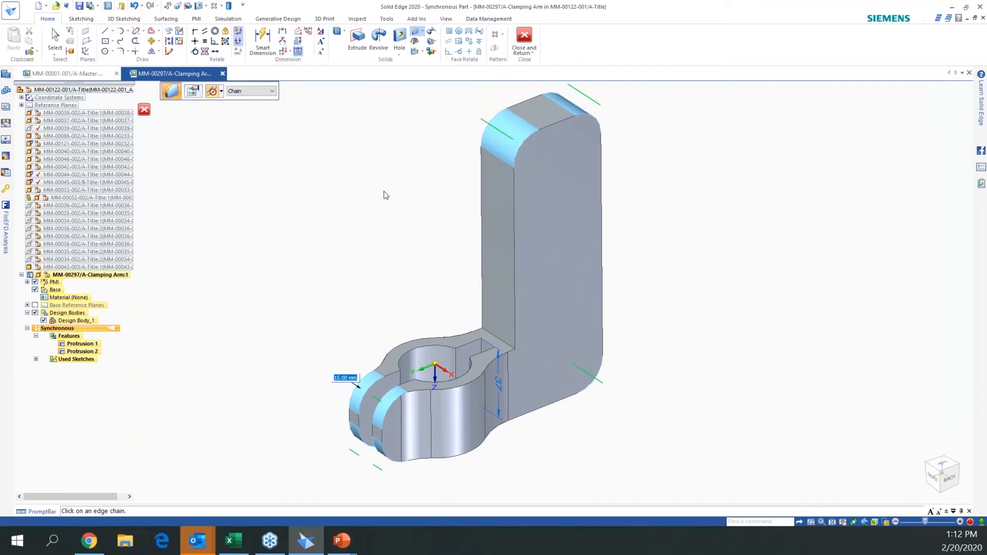
right_click(330, 199)
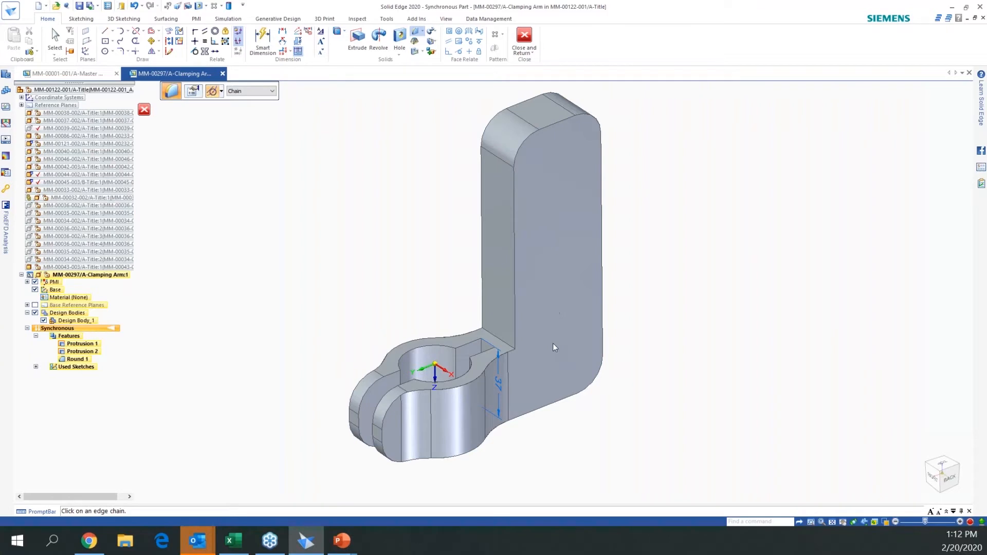
Round the outer edge chains around both side faces of the clamp and arm with a 2 mm radius
left_click(257, 93)
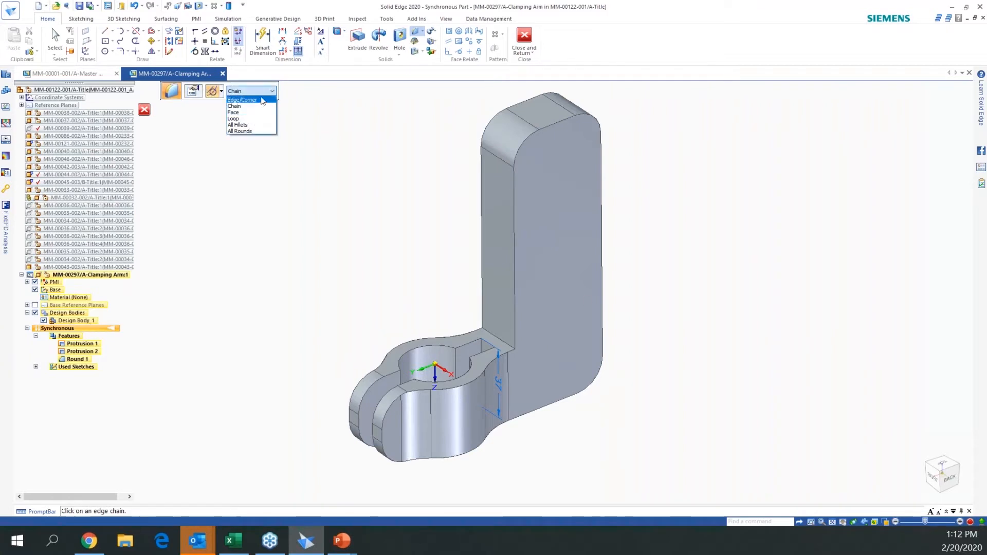
left_click(265, 106)
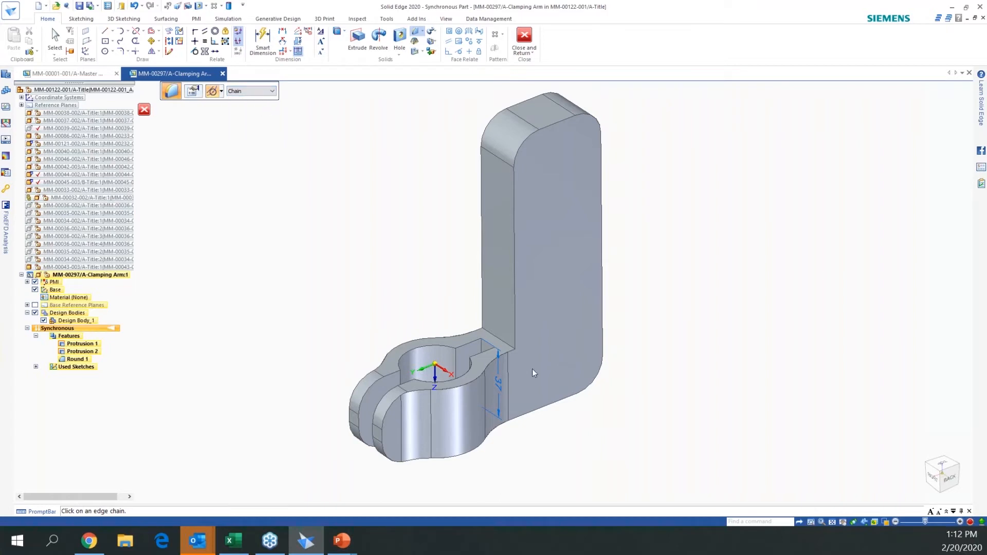
left_click(559, 405)
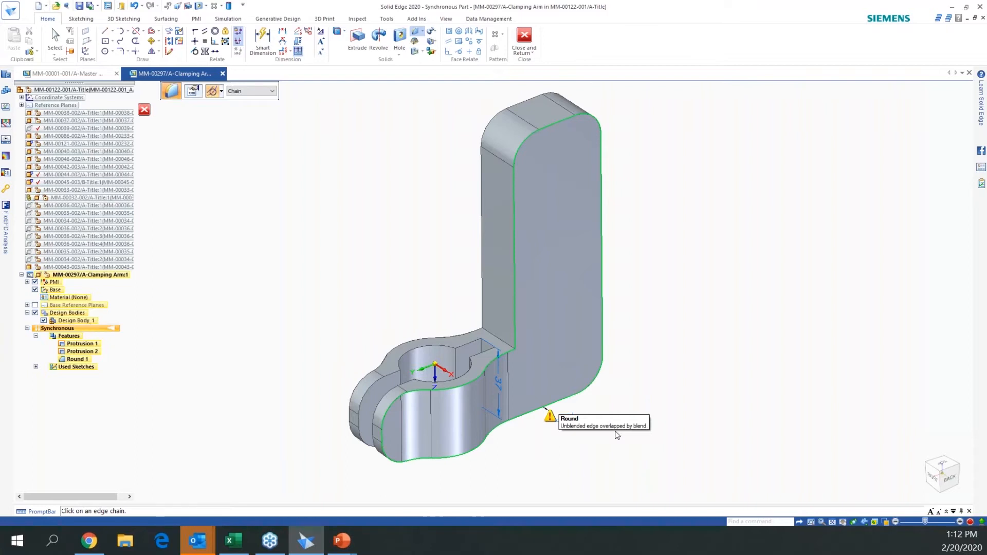
type("2")
key("Return")
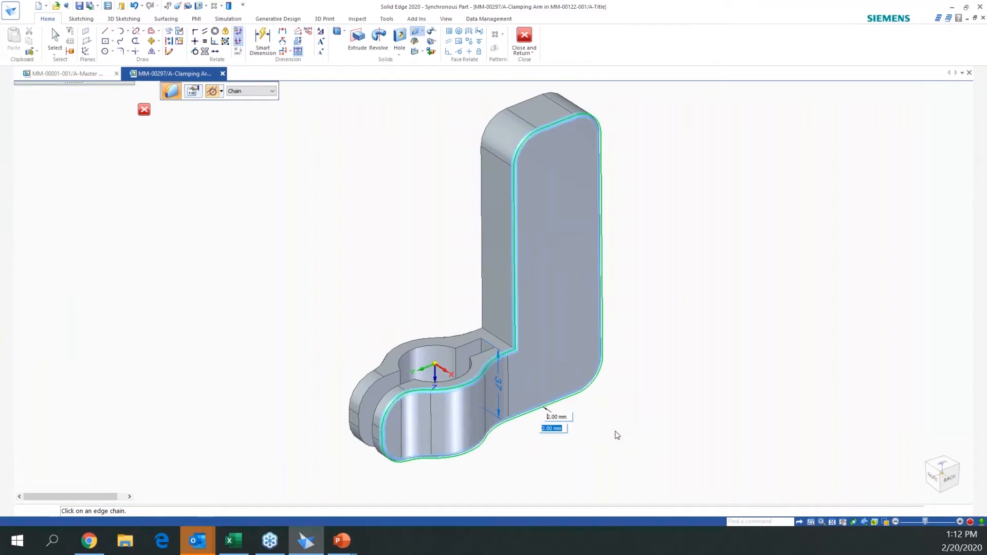
left_click(452, 337)
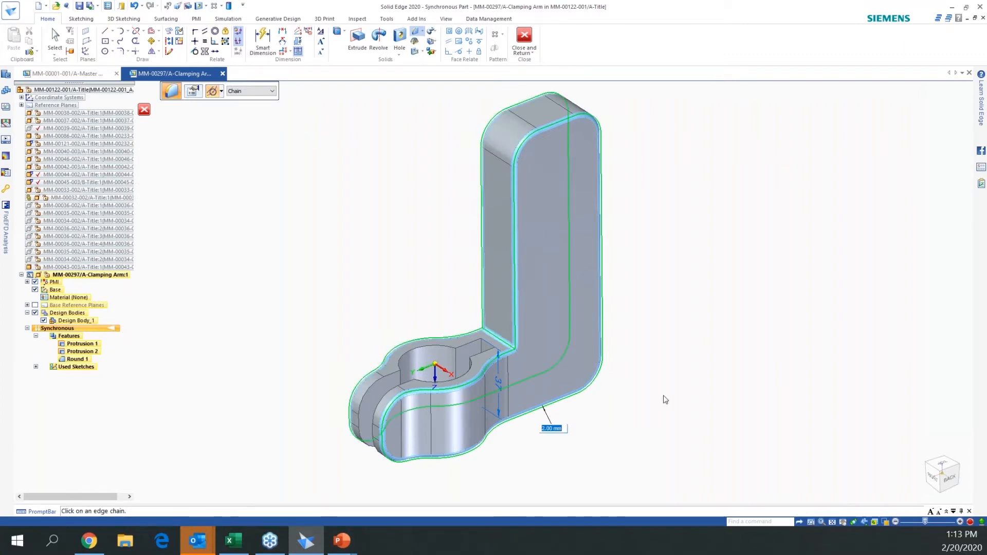
right_click(735, 344)
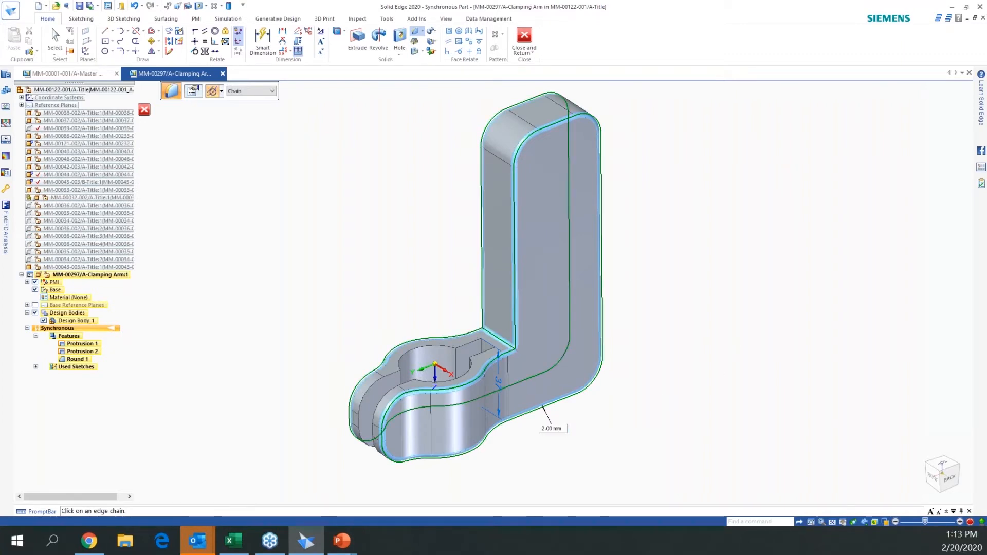
Dimension the tall arm's width across its top and set it to 45 mm by moving the outer face
middle_click_drag(493, 291, 492, 315)
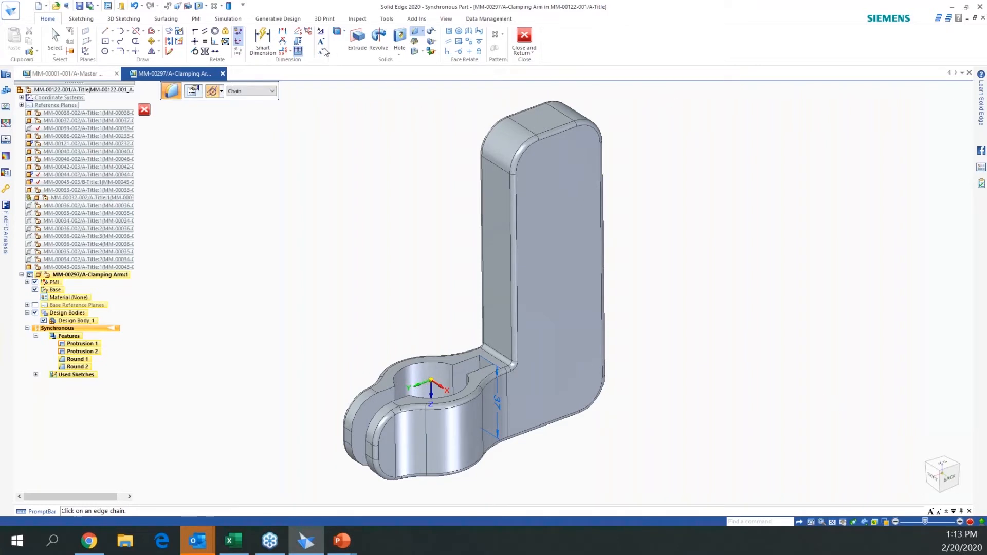
left_click(263, 41)
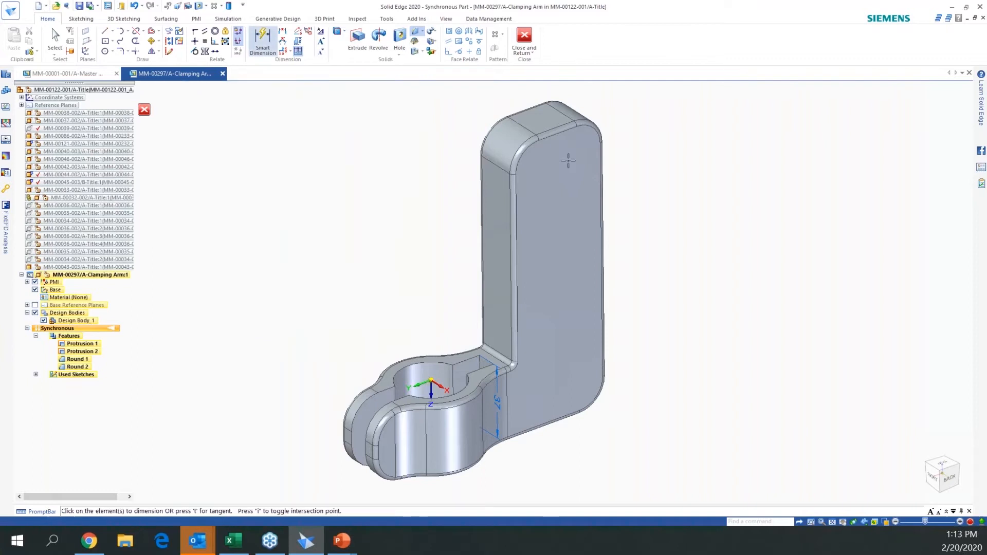
left_click(561, 133)
left_click(557, 91)
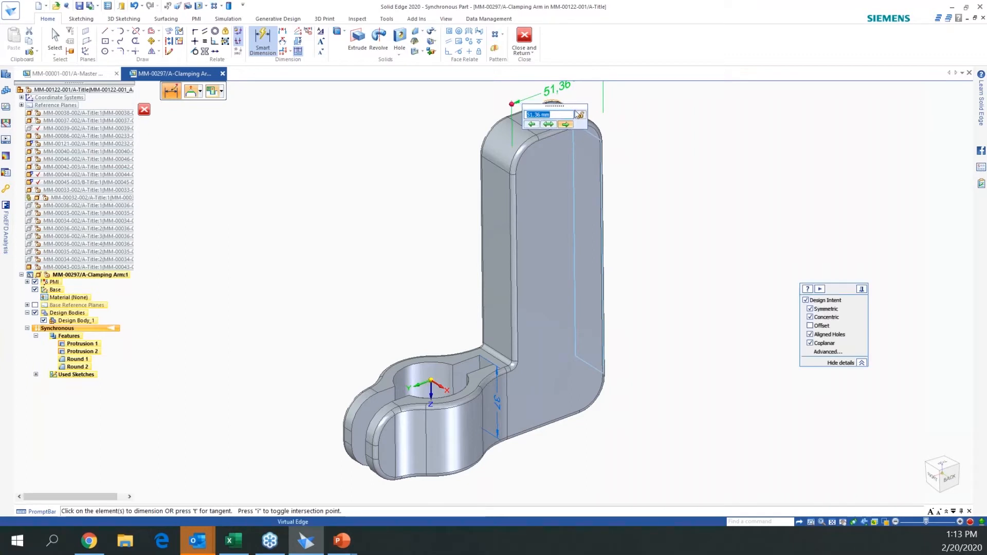
left_click_drag(553, 104, 672, 145)
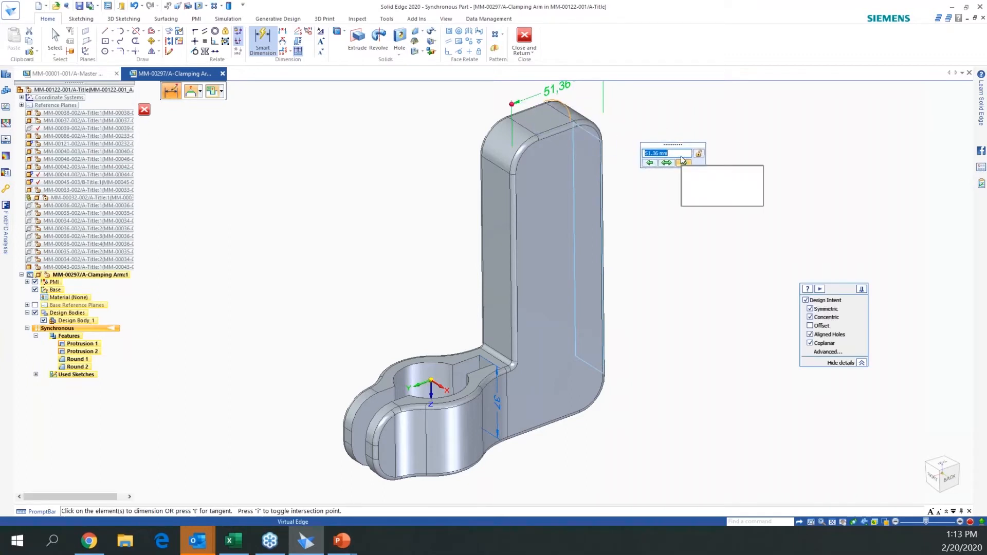
type("45")
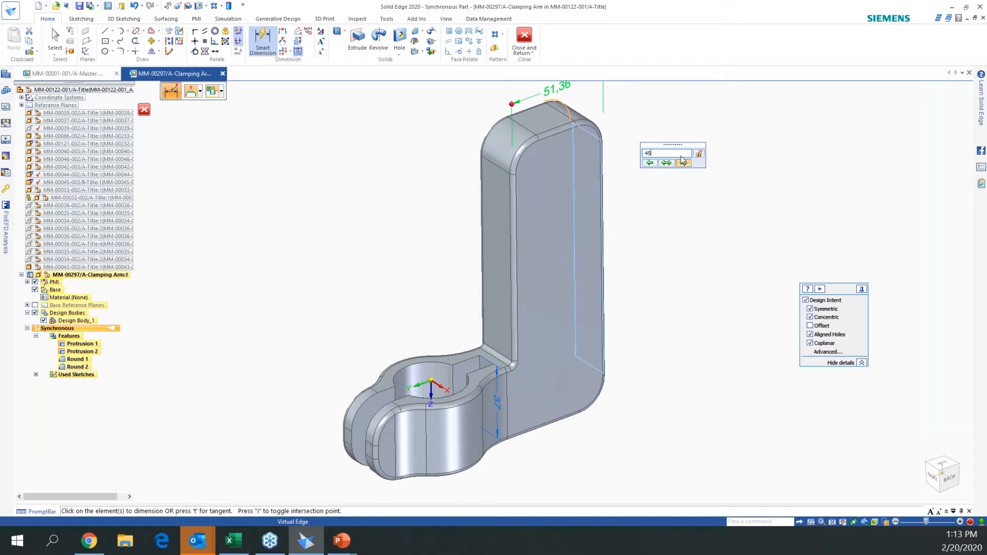
key("Return")
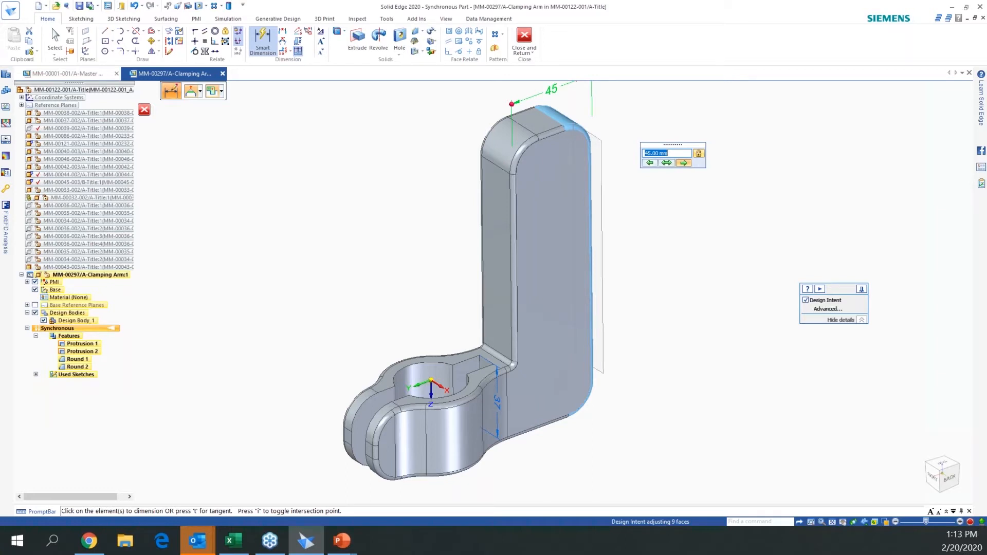
key("Return")
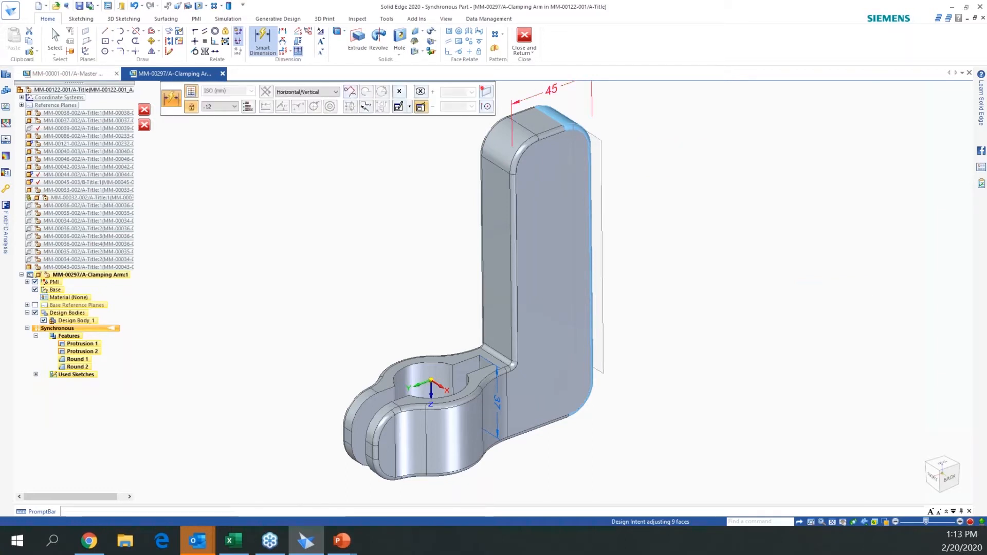
middle_click_drag(694, 150, 686, 185, "shift")
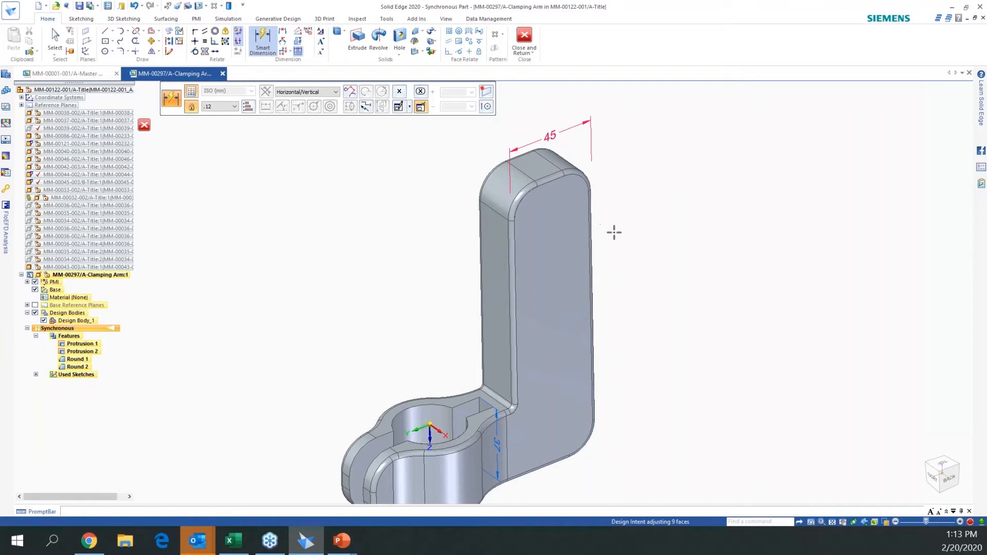
middle_click_drag(476, 381, 467, 368, "shift")
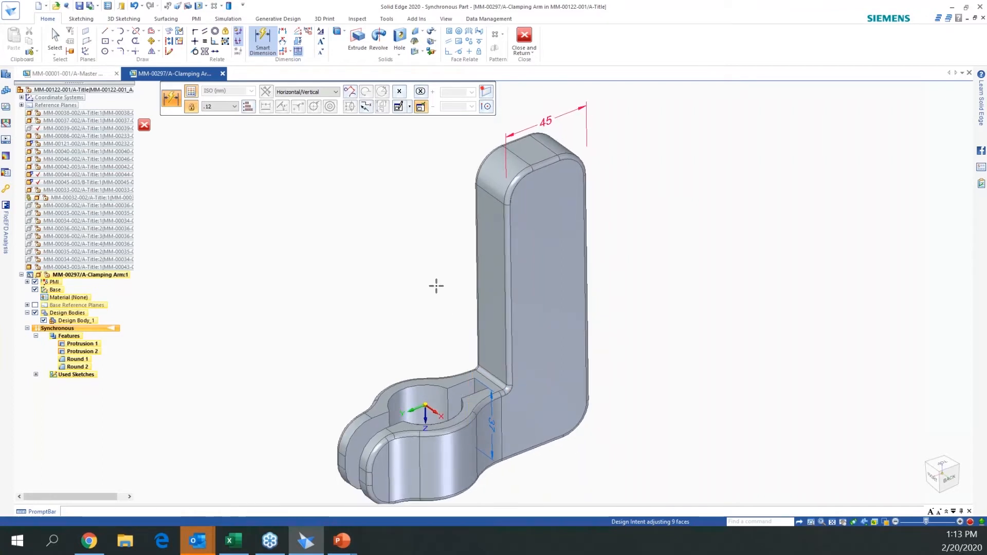
key("Escape")
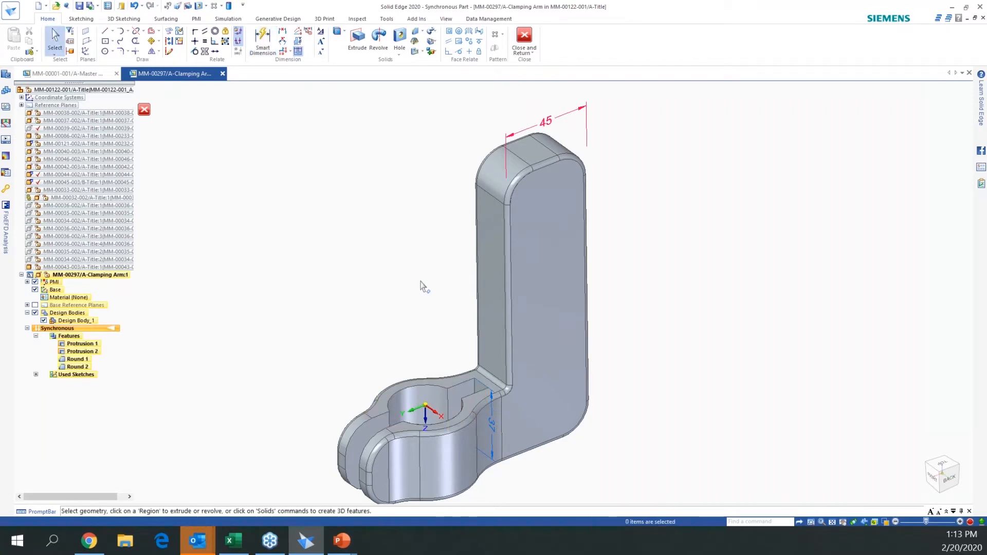
Select the slot between the bore and the arm with Selection Manager by recognizing it as a cutout from one slot wall
key("space")
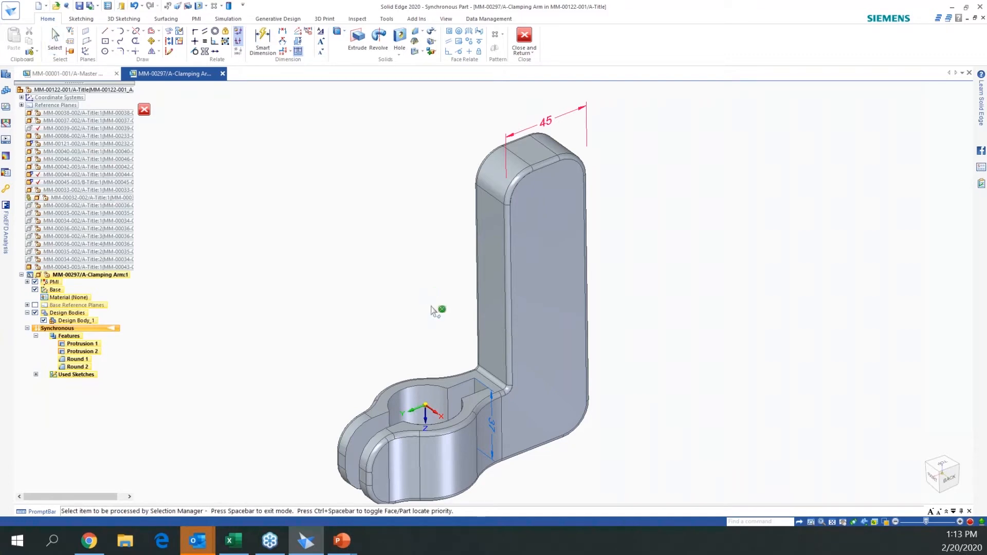
left_click(468, 393)
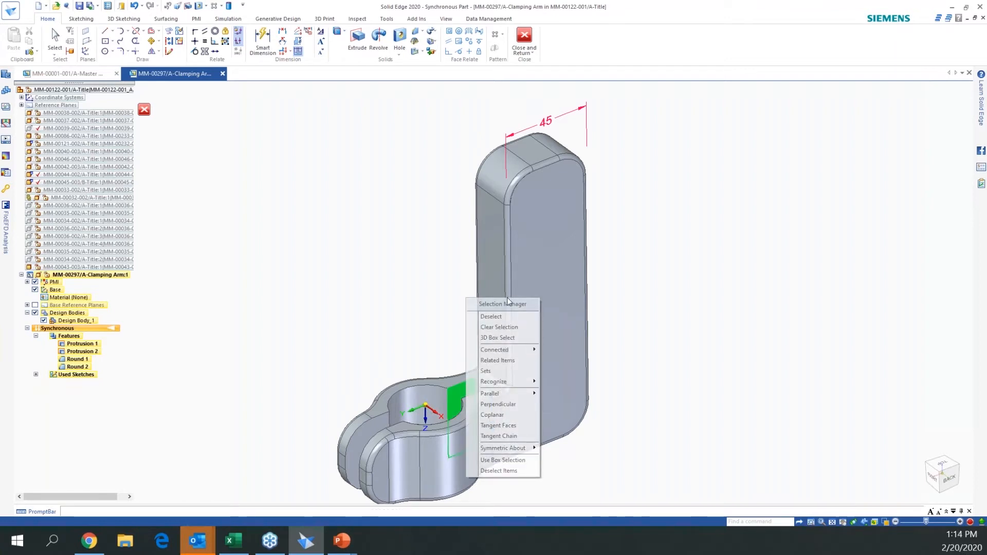
mouse_move(502, 384)
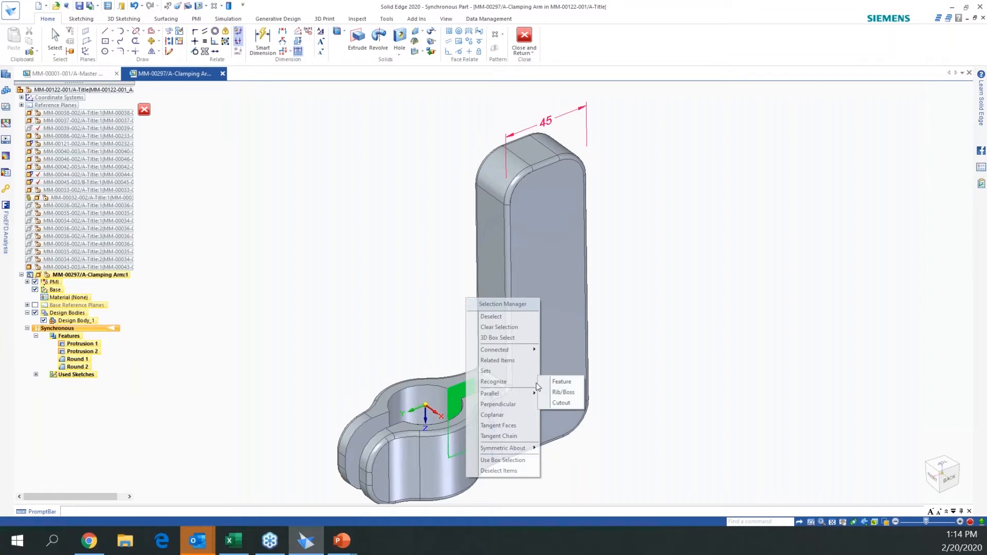
left_click(557, 403)
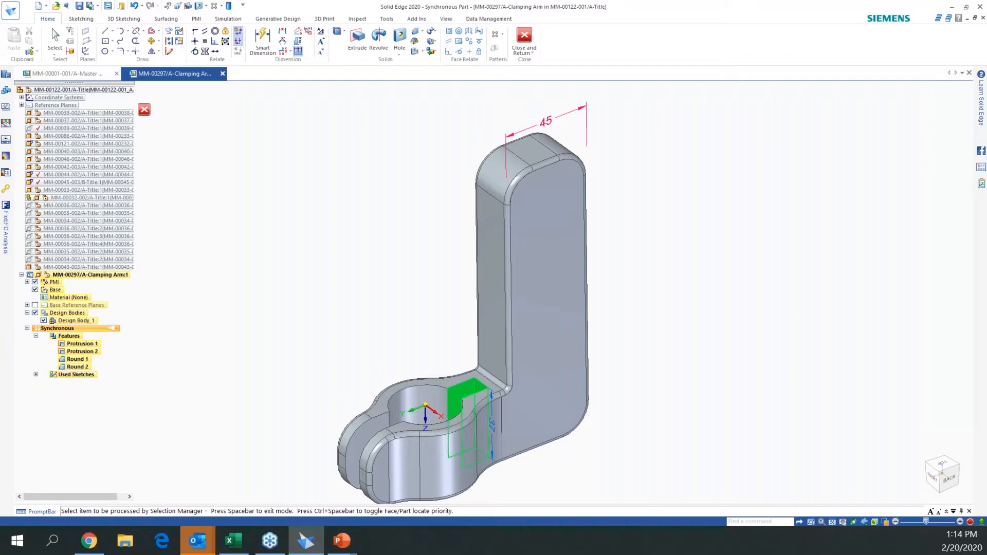
key("space")
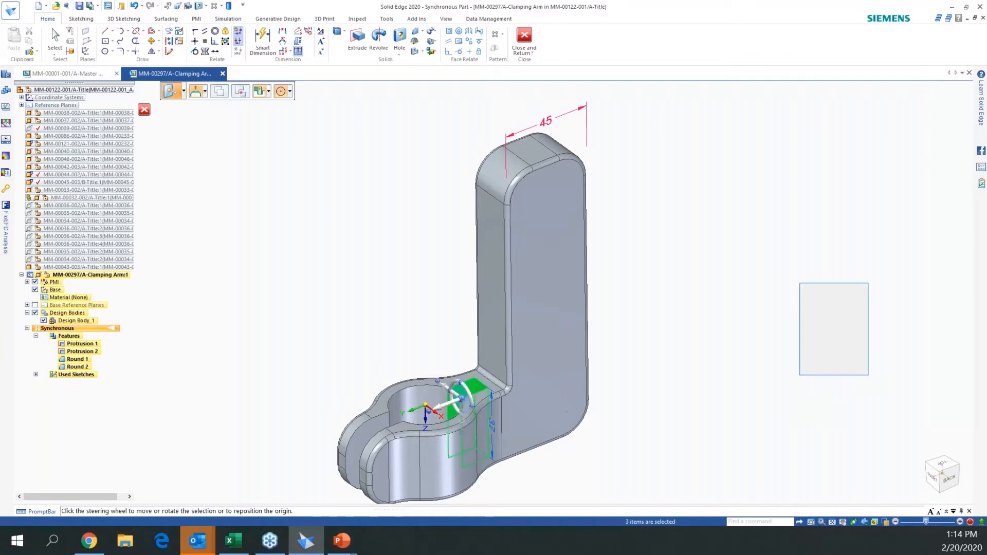
Reposition the steering wheel to the midpoint of the edge where the tall arm meets the clamp, using midpoint snapping
left_click(426, 405)
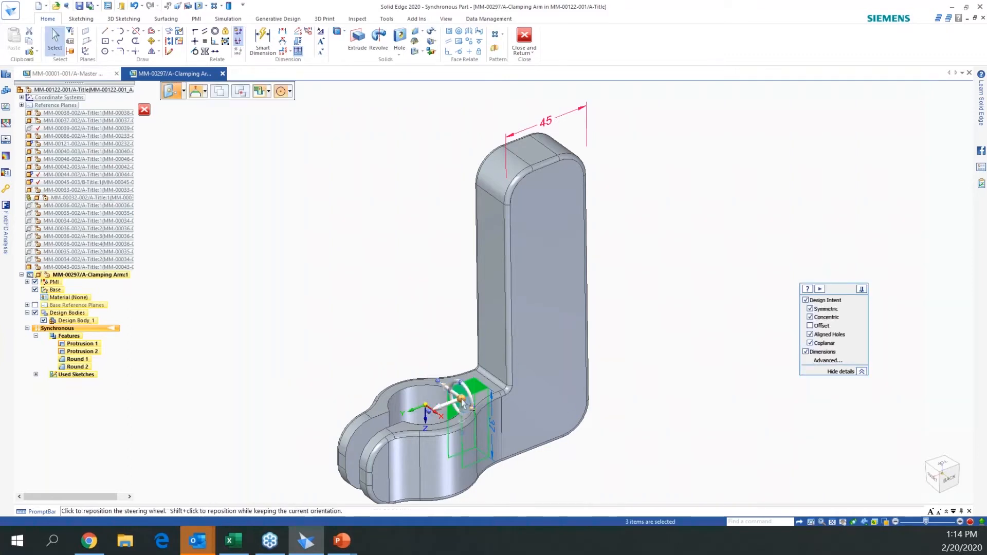
left_click(430, 404)
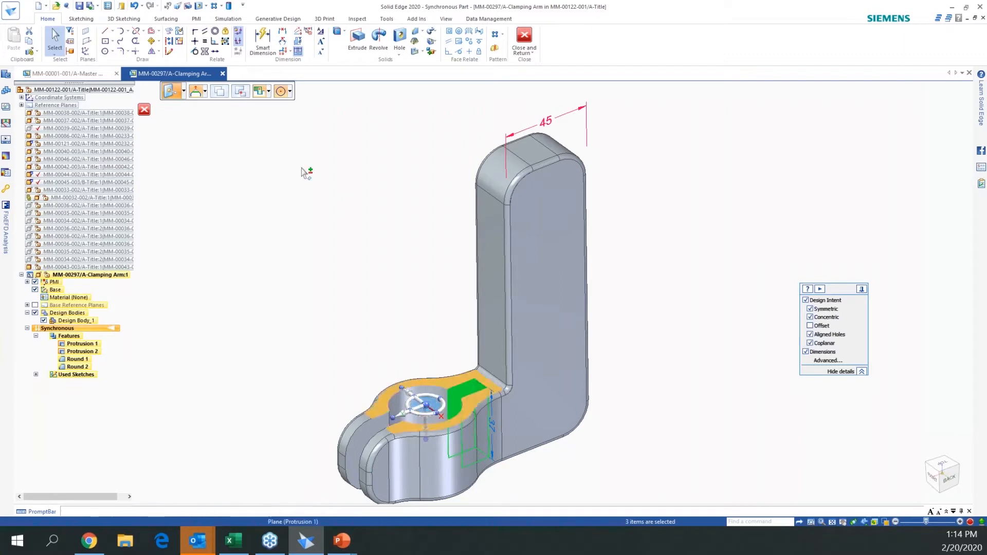
left_click(290, 91)
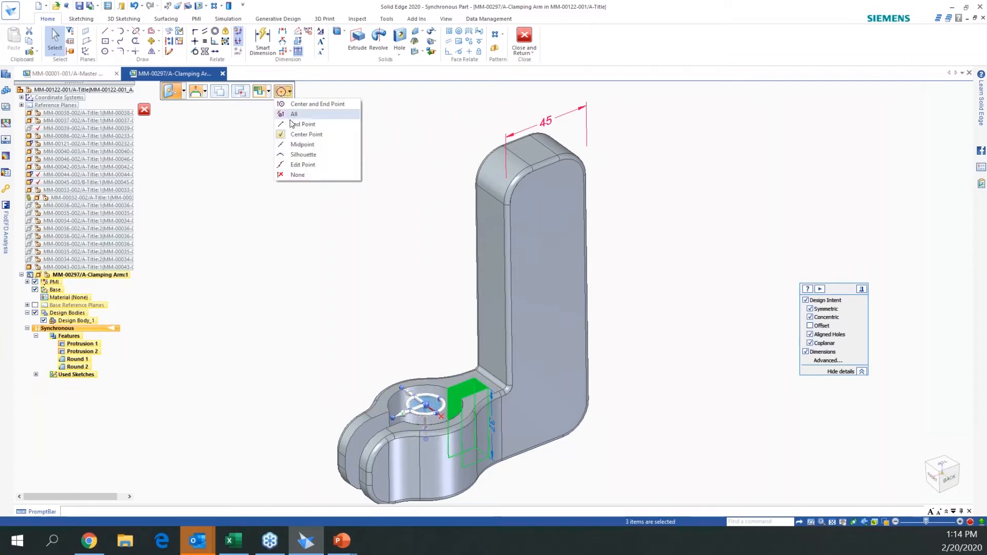
left_click(309, 148)
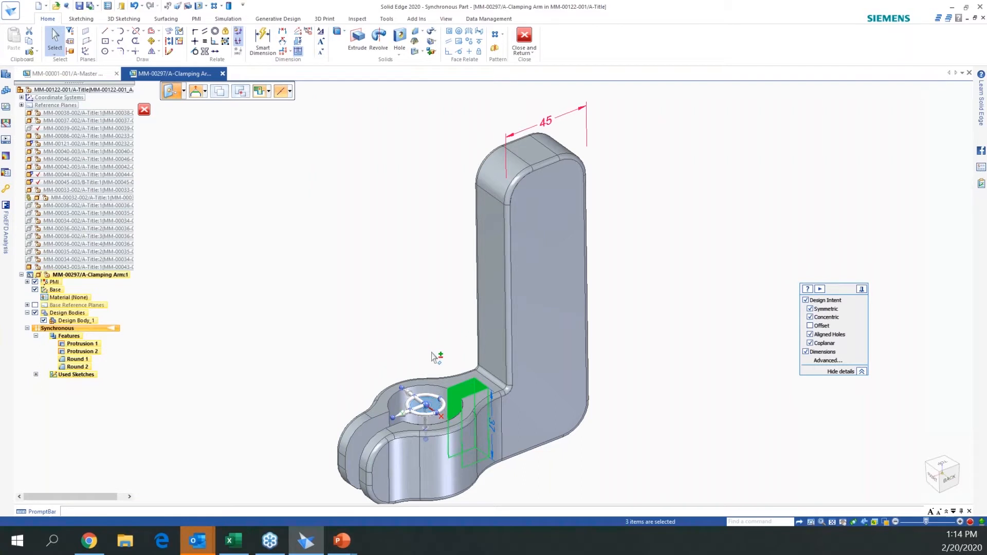
left_click(425, 406)
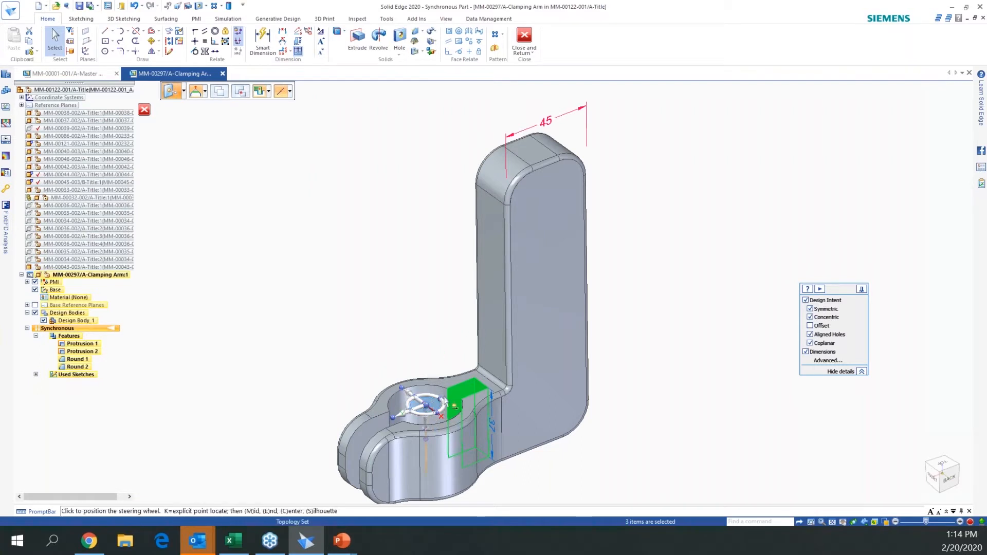
left_click(501, 381)
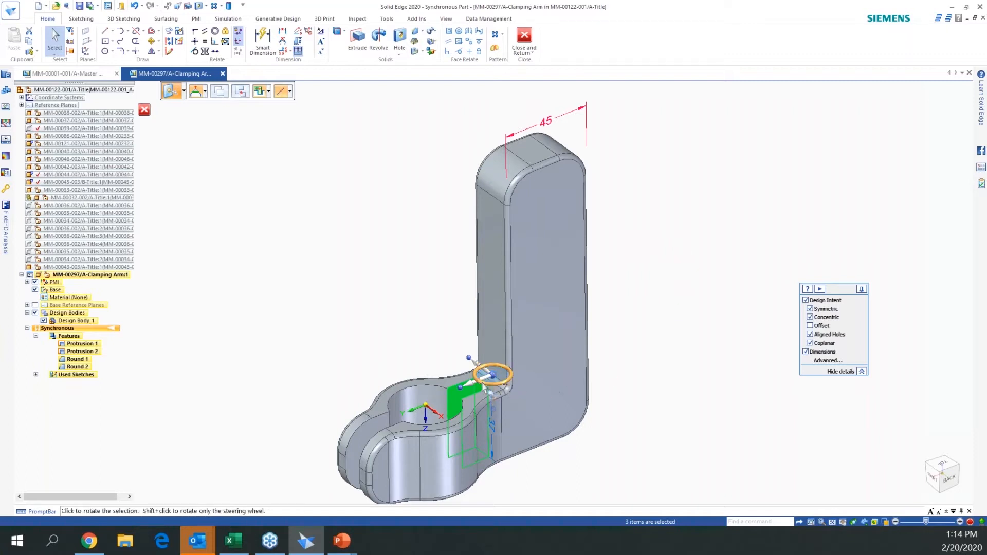
Rotate a copy of the slot by 180° about the steering wheel so it cuts into the tall arm
left_click(509, 381)
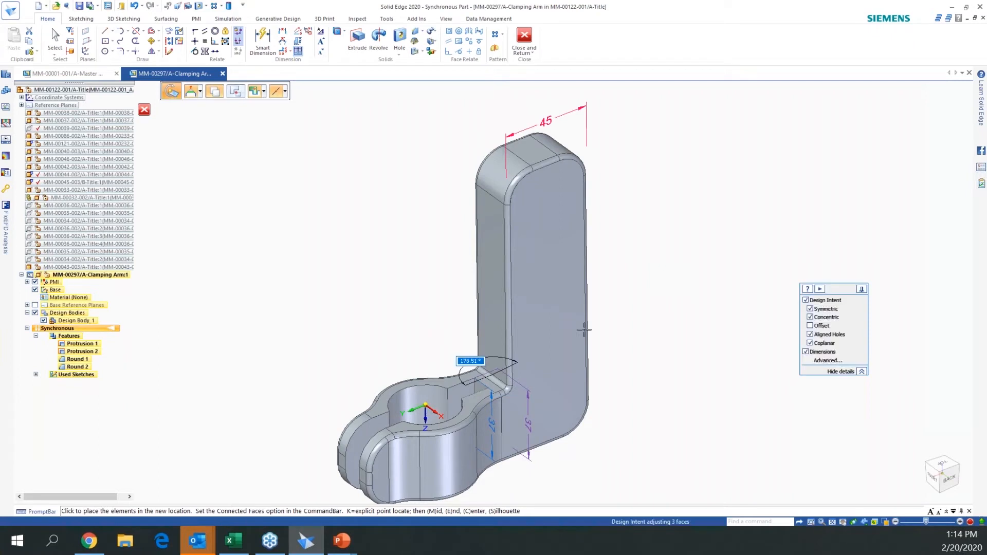
type("180")
key("Return")
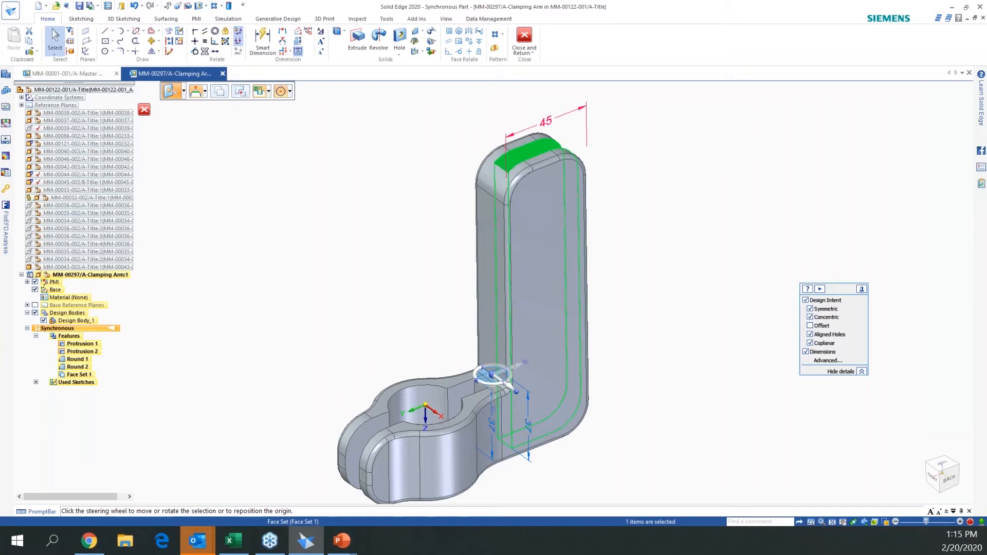
Move the inner end face of the arm's new slot about 10 mm away from the bore
middle_click_drag(651, 332, 572, 270)
key("Escape")
left_click(572, 270)
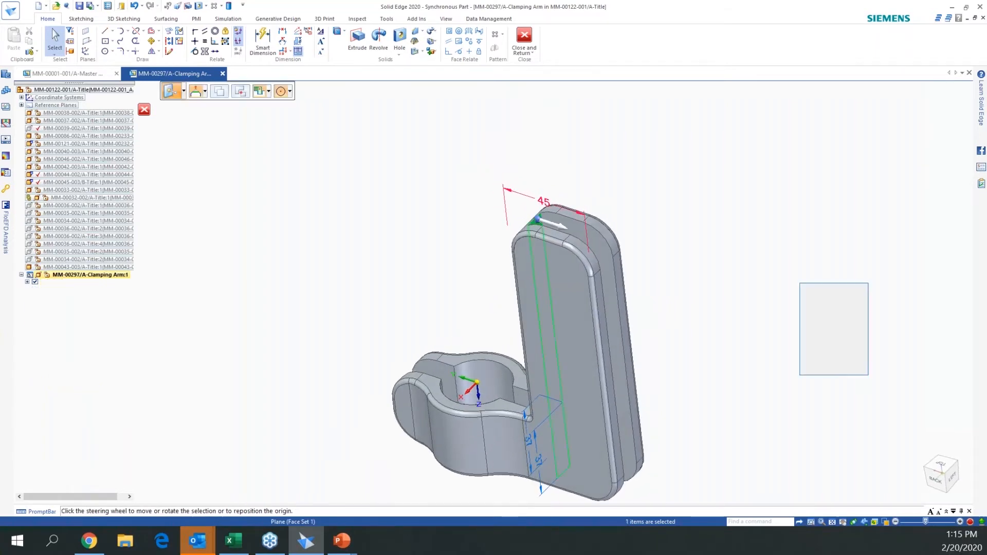
left_click(560, 230)
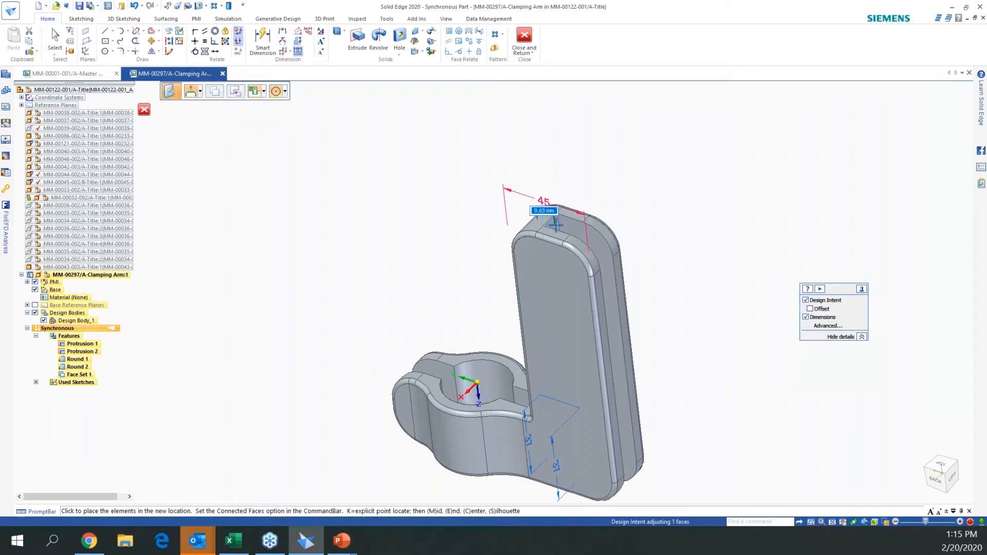
left_click(558, 227)
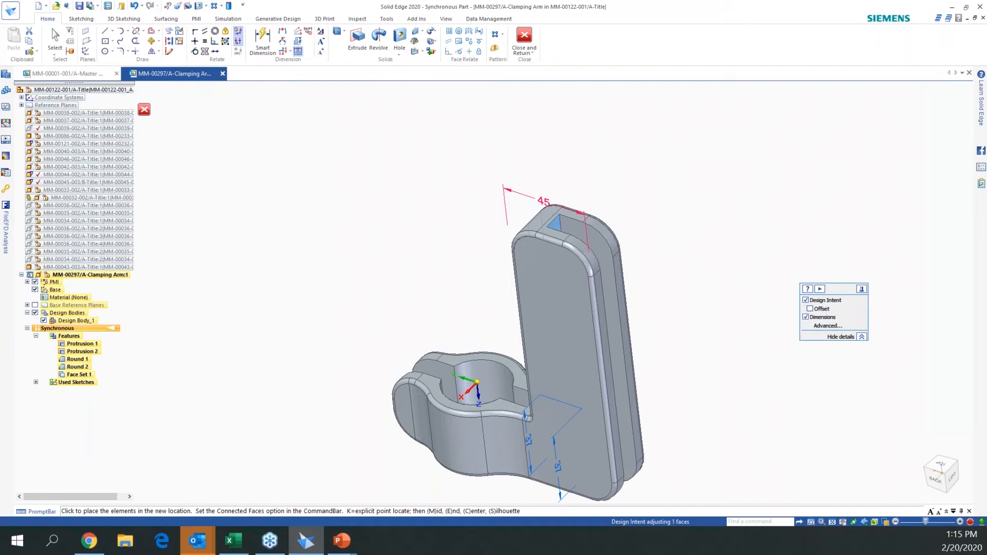
Offset the new slot's inner end face 17 mm from the tall arm's bore-side face with an offset relationship
left_click(565, 228)
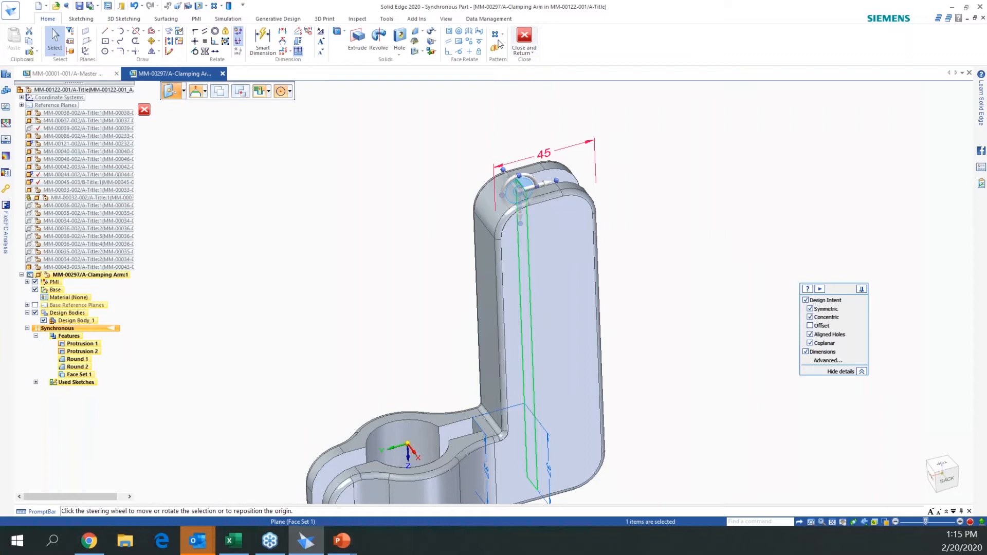
left_click(480, 33)
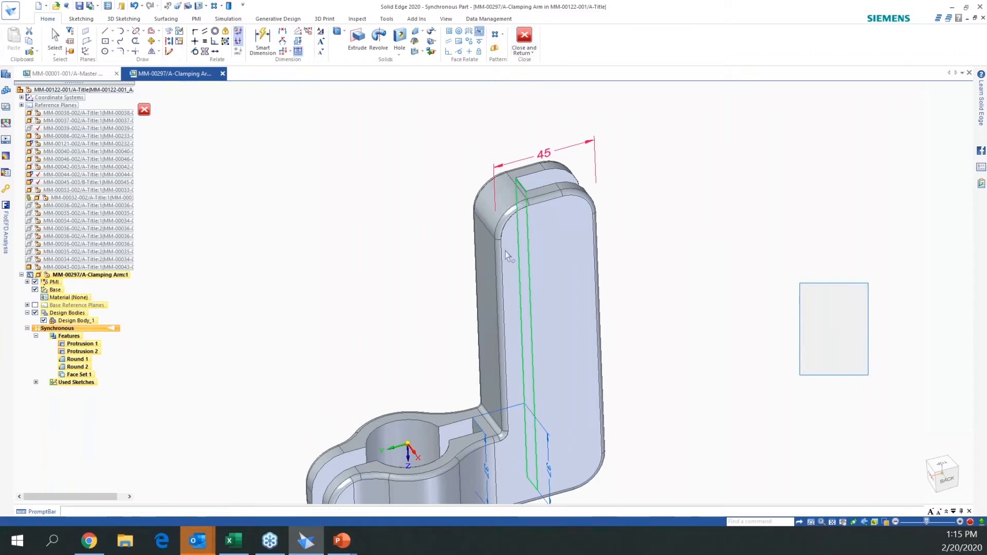
left_click(492, 342)
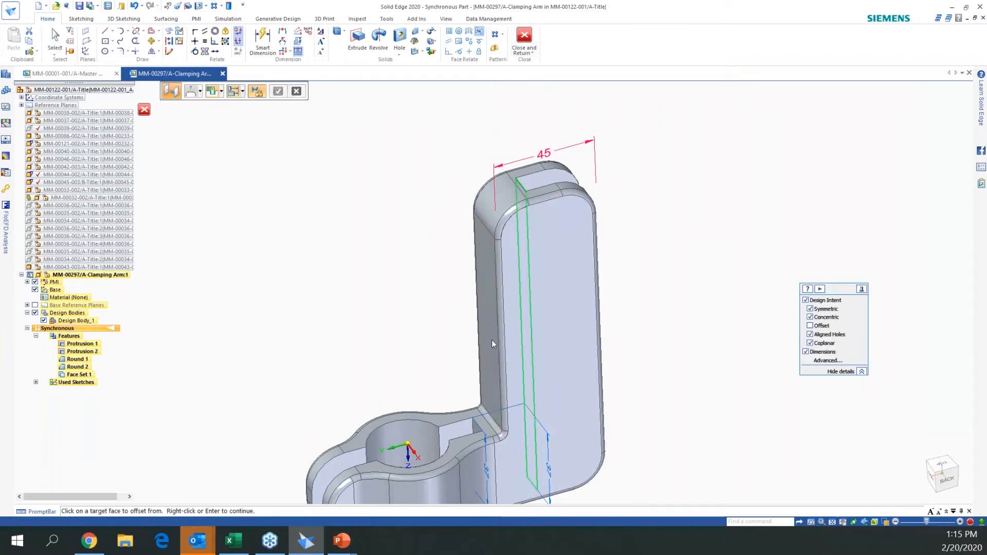
right_click(382, 366)
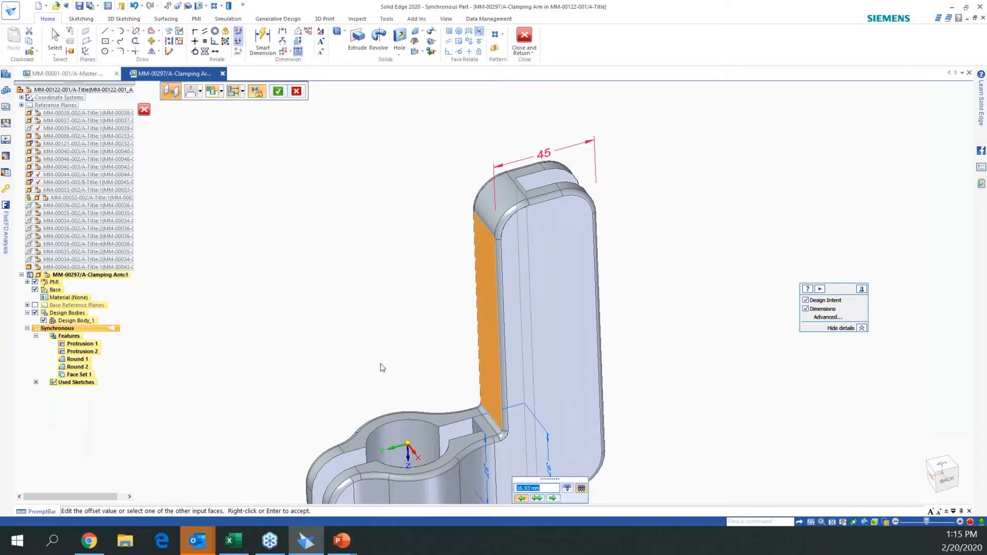
type("17")
key("Return")
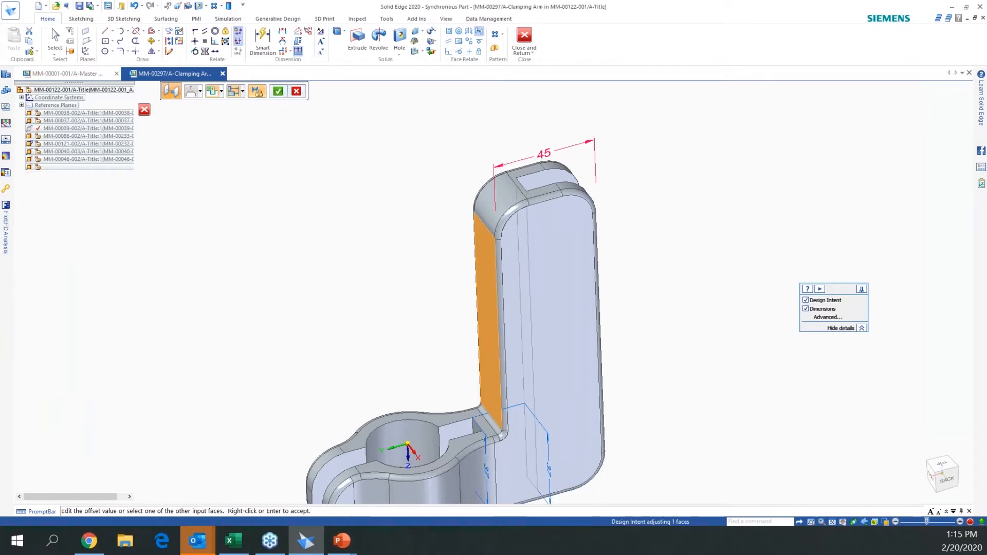
Try moving the tall arm's bore-side face about 4 mm outward to test the slot's offset relationship
middle_click_drag(494, 291, 493, 295)
scroll(492, 268, "down", 1)
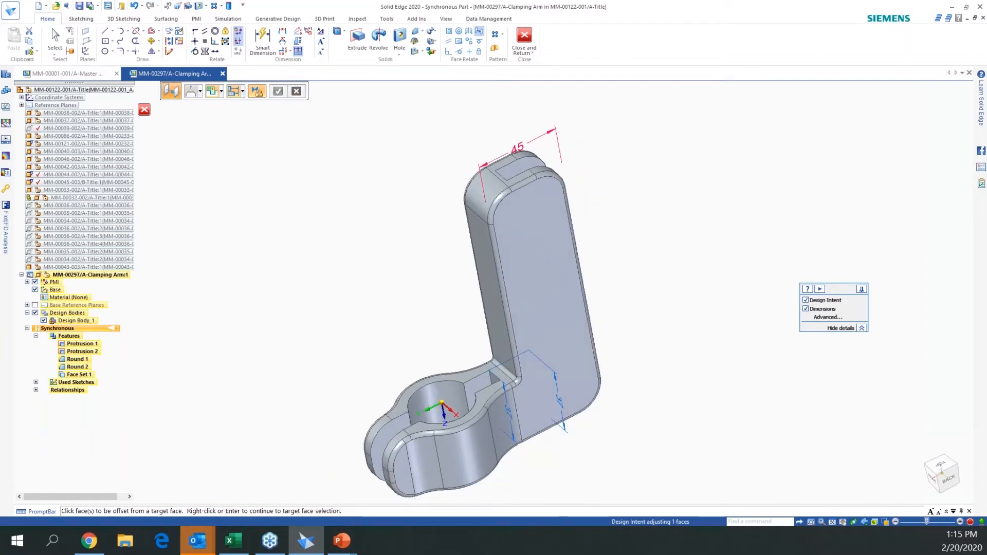
left_click(490, 309)
middle_click_drag(492, 291, 507, 287)
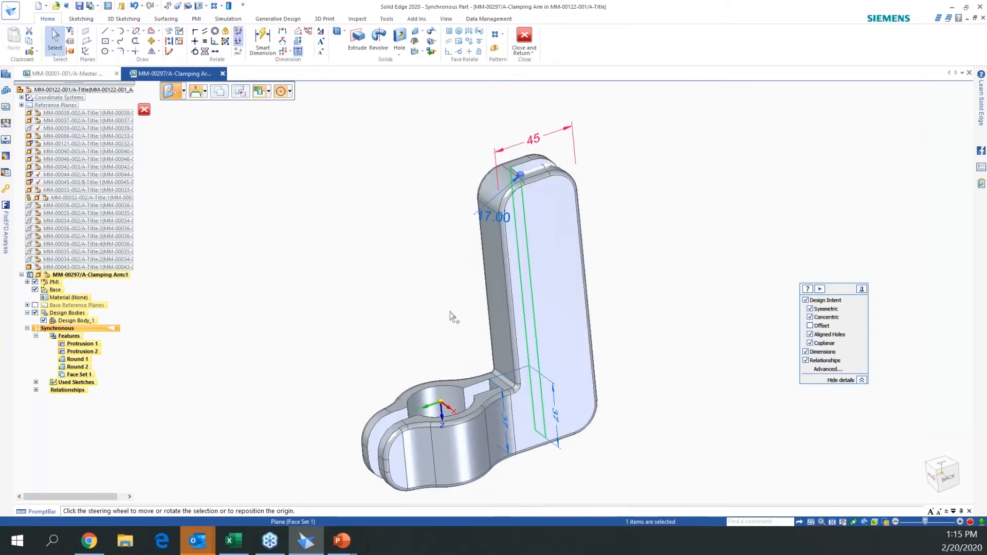
left_click(485, 315)
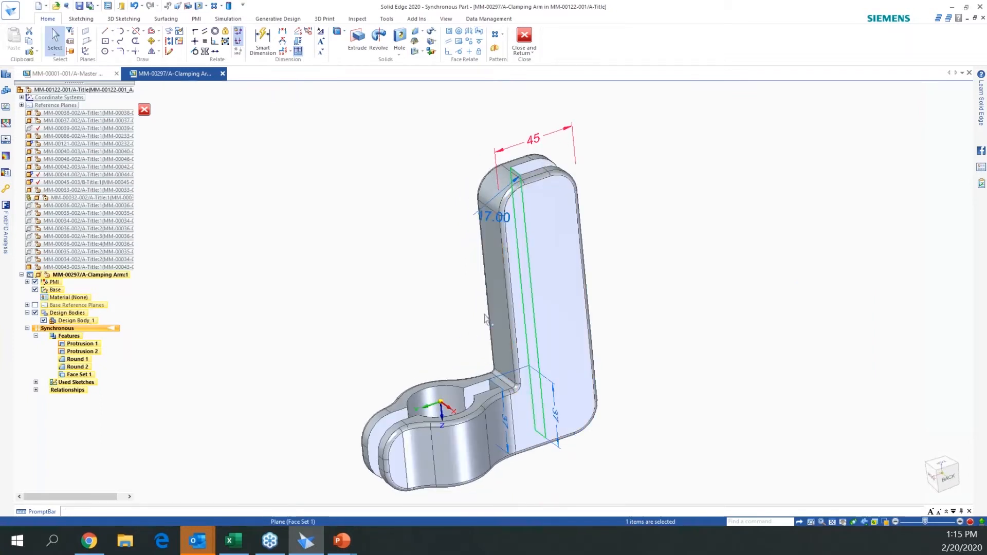
left_click(490, 312)
left_click(486, 313)
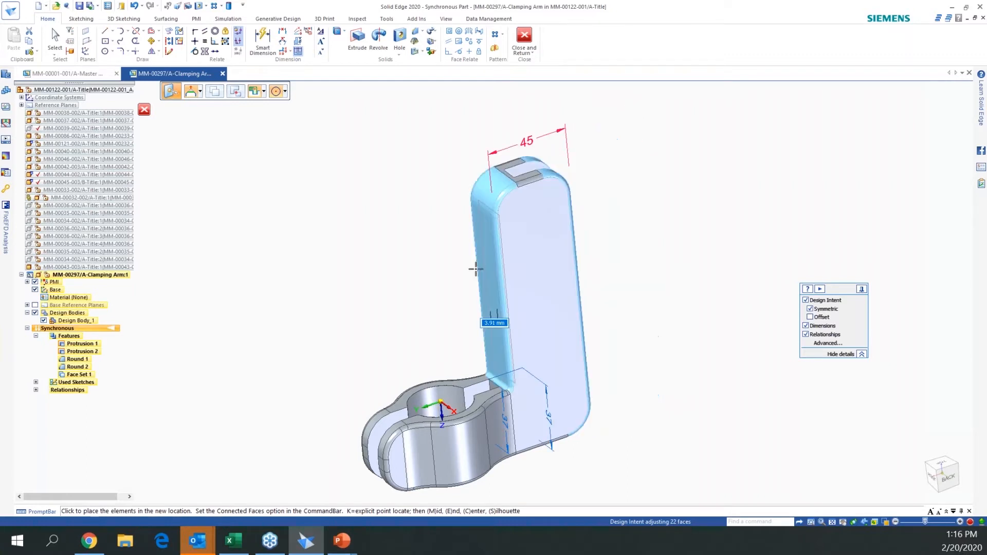
left_click(476, 269)
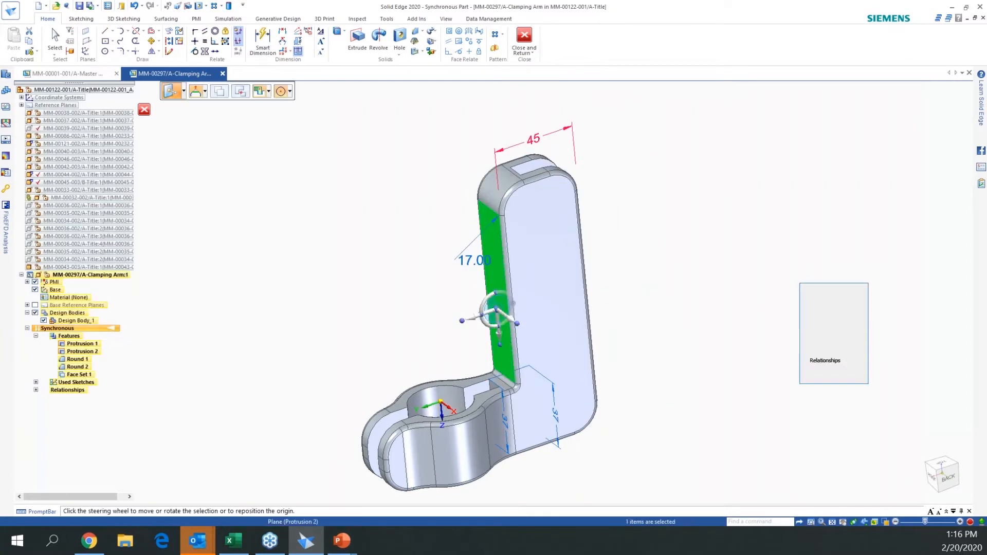
Dimension the clamp bore as a diameter in the top view and set it to 34 mm
left_click(846, 438)
left_click(940, 464)
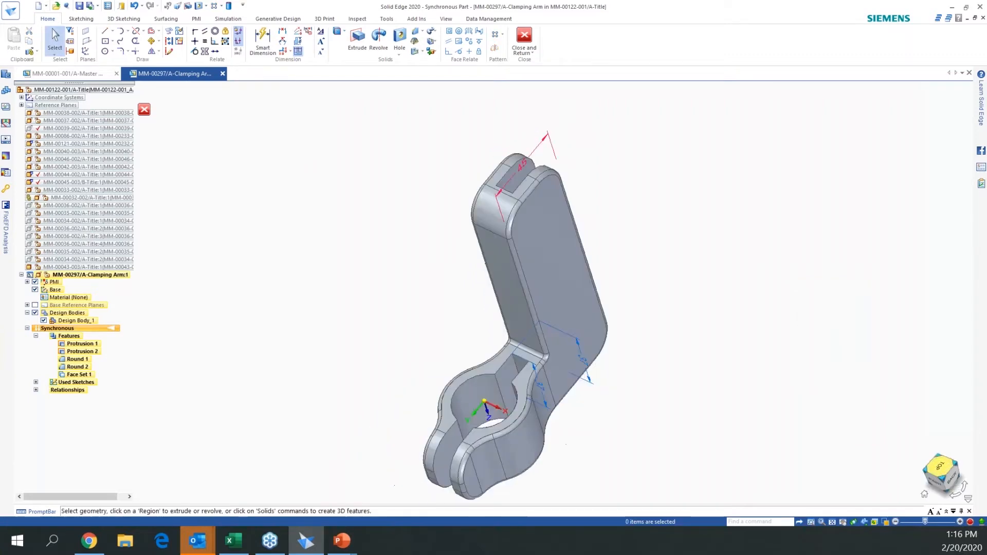
left_click(955, 498)
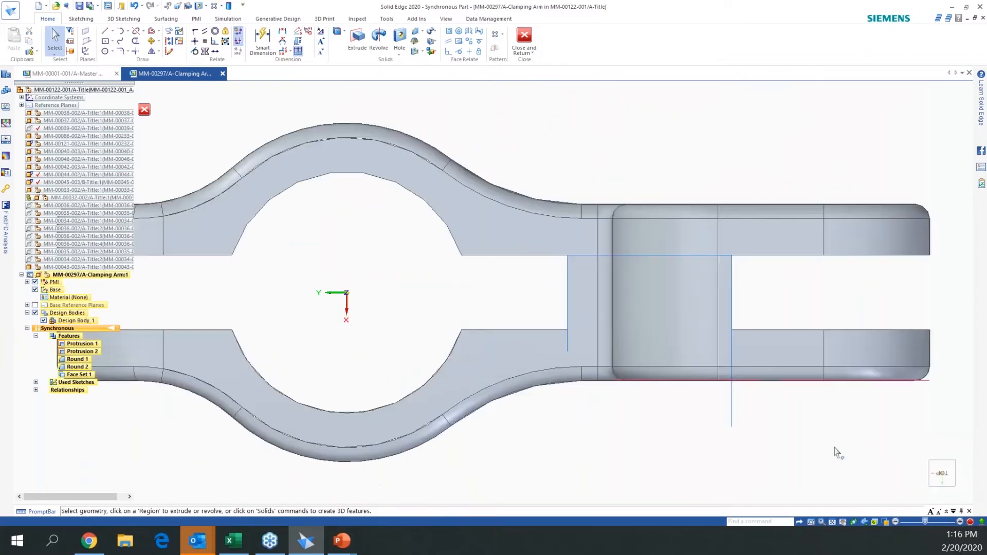
scroll(617, 431, "up", 3)
scroll(618, 431, "down", 6)
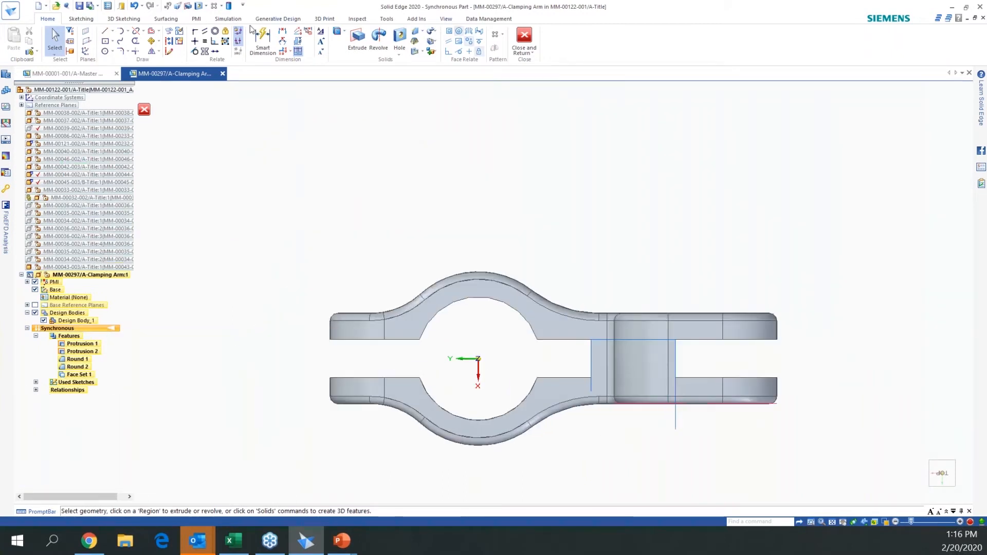
left_click(263, 40)
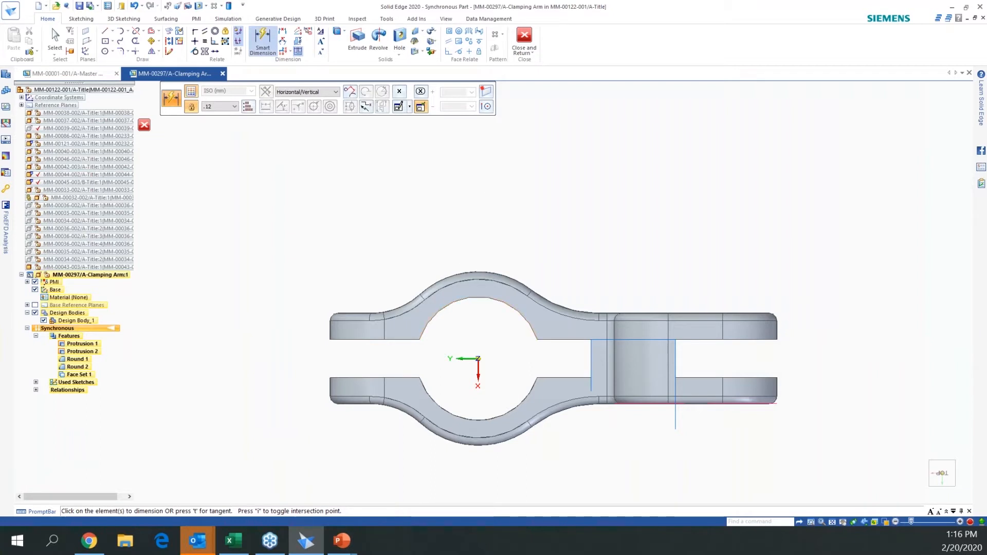
left_click(449, 307)
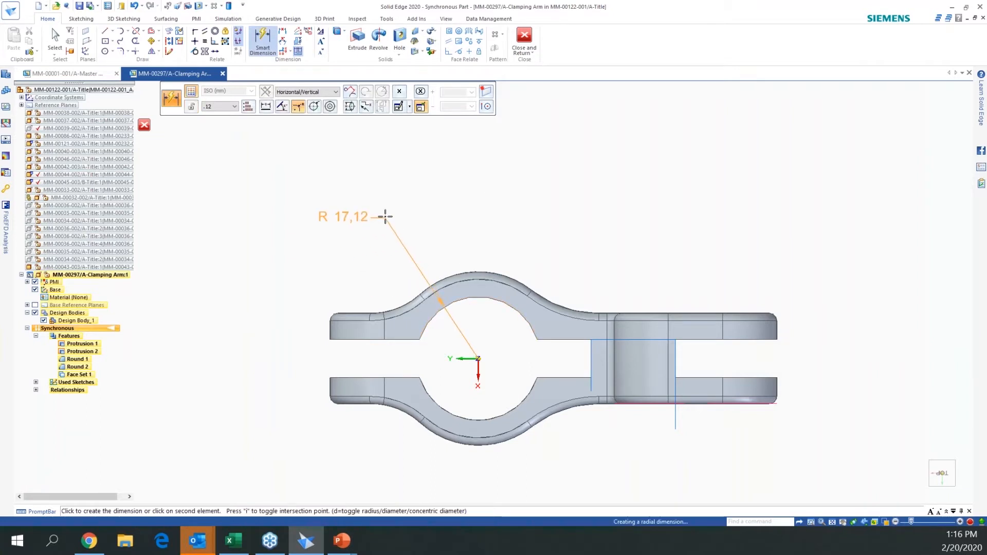
left_click(315, 107)
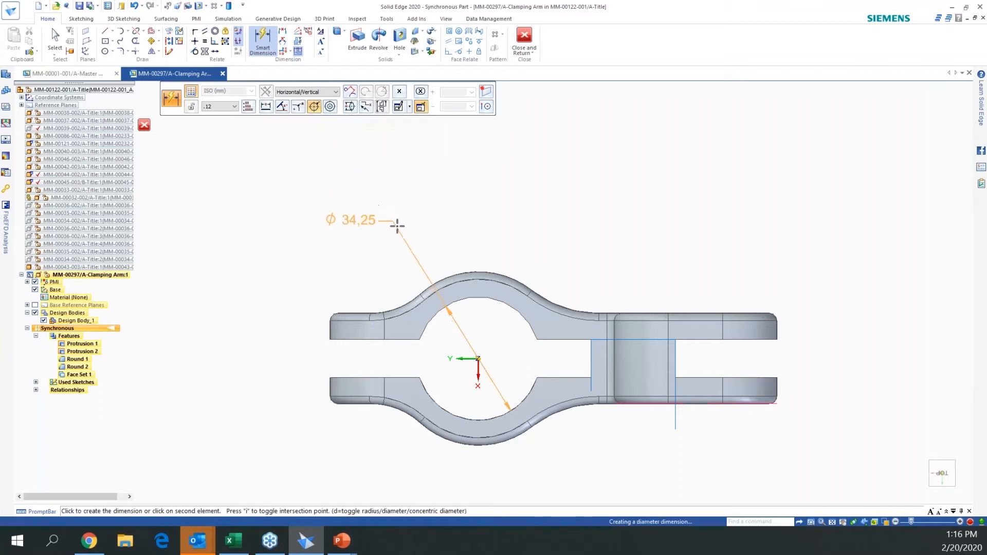
left_click(397, 228)
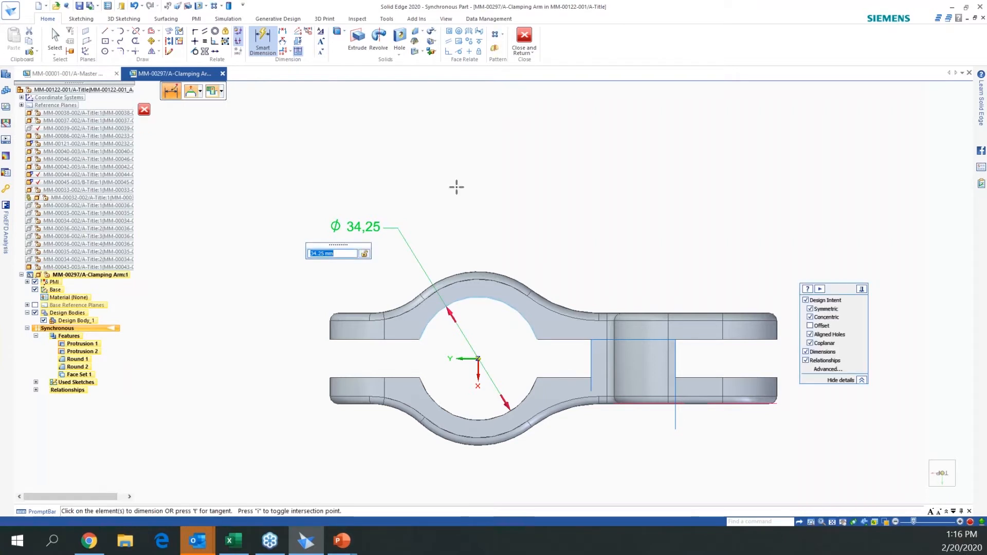
type("34")
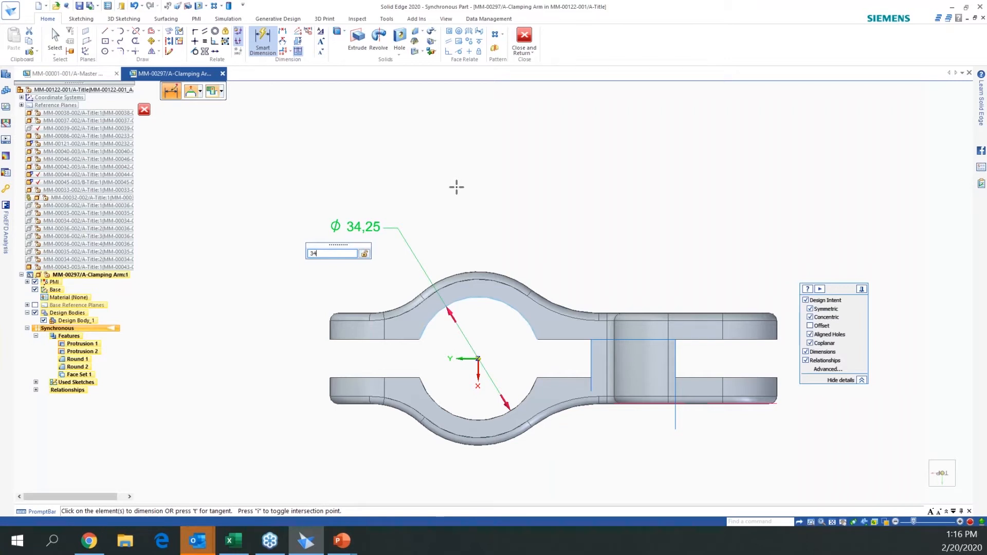
key("Return")
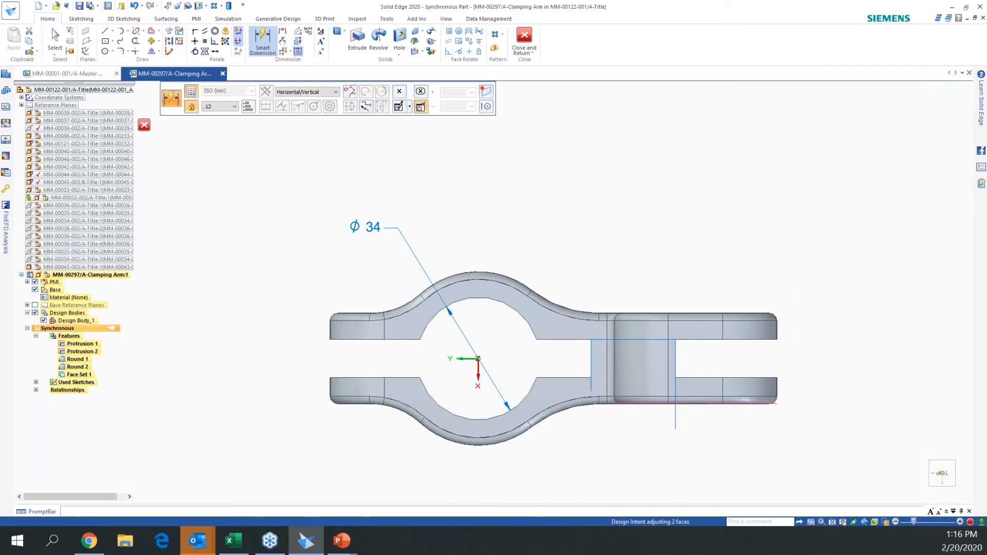
key("Escape")
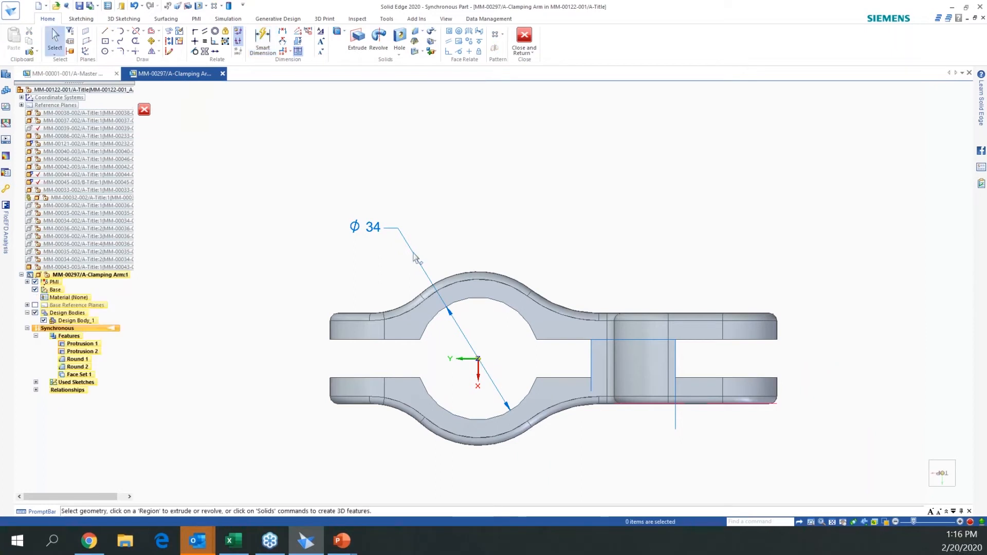
Apply a unit tolerance of +0.50 mm upper and +0.25 mm lower to the clamp bore's diameter dimension
left_click(417, 258)
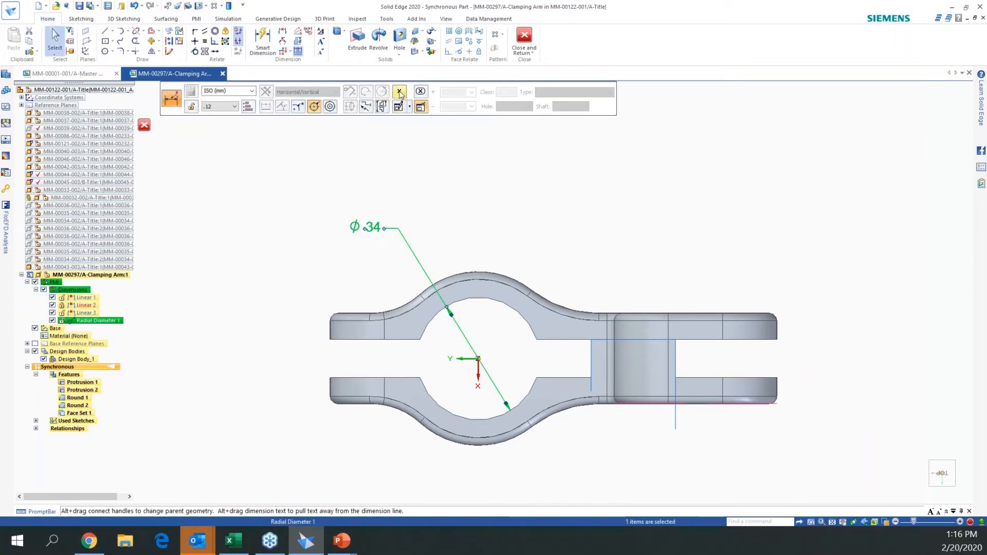
left_click(400, 93)
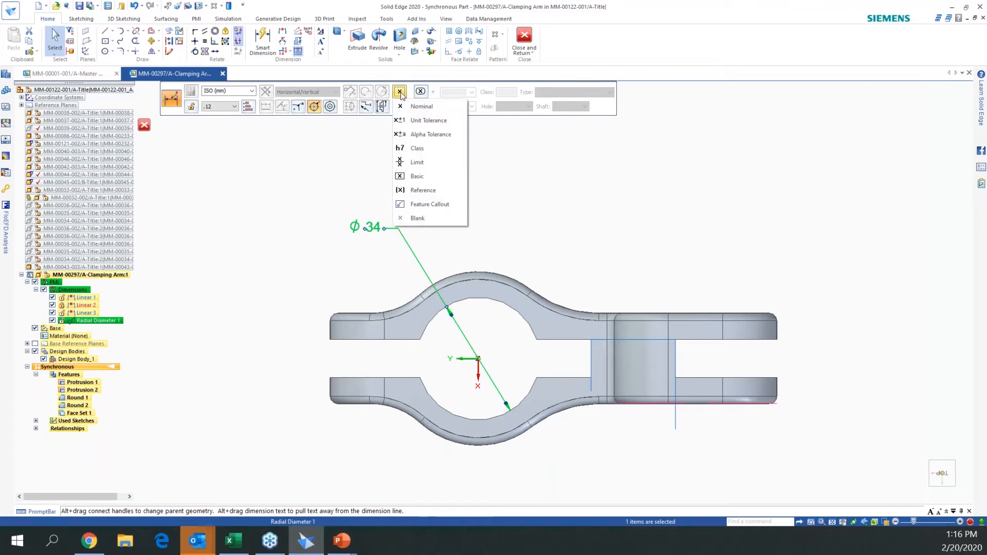
left_click(422, 121)
left_click(433, 107)
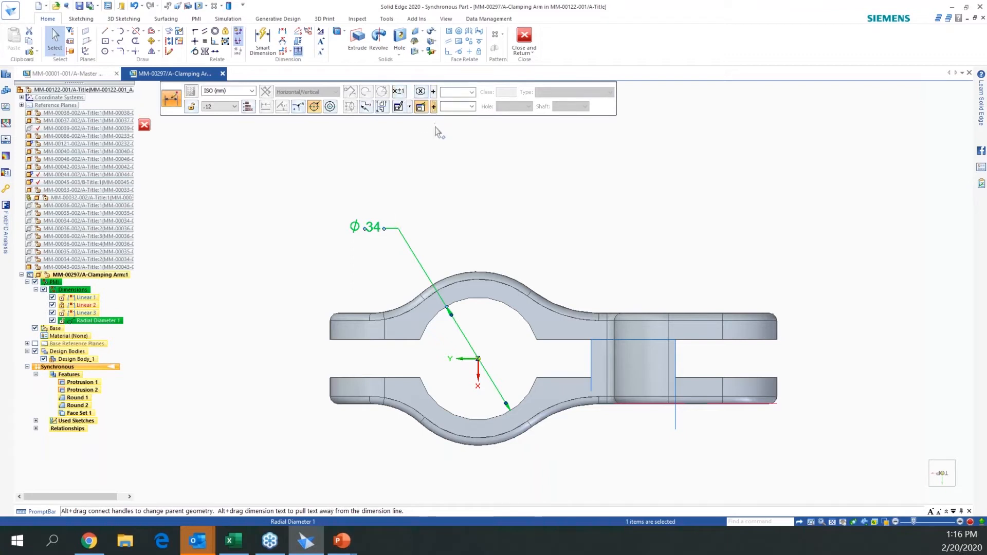
left_click(466, 92)
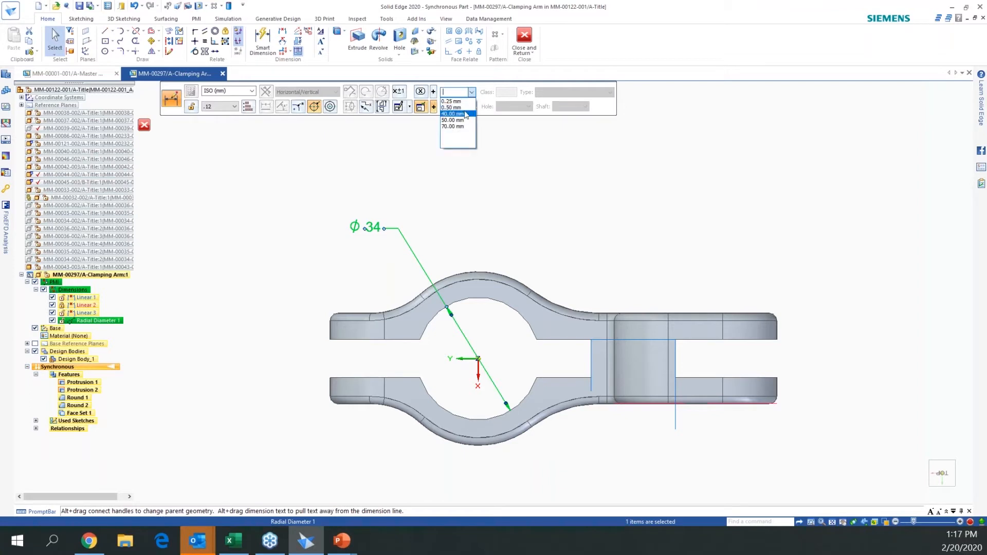
left_click(464, 108)
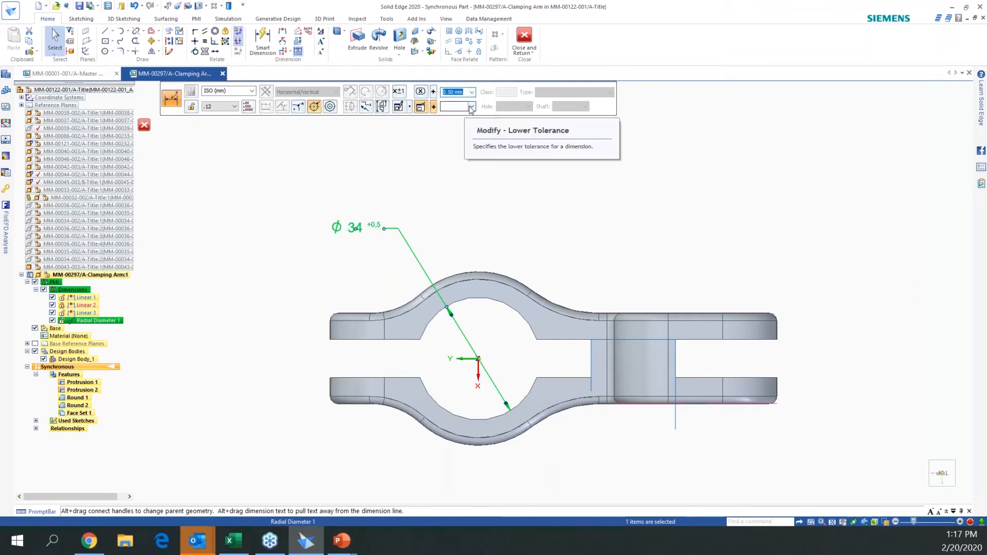
left_click(471, 107)
left_click(451, 116)
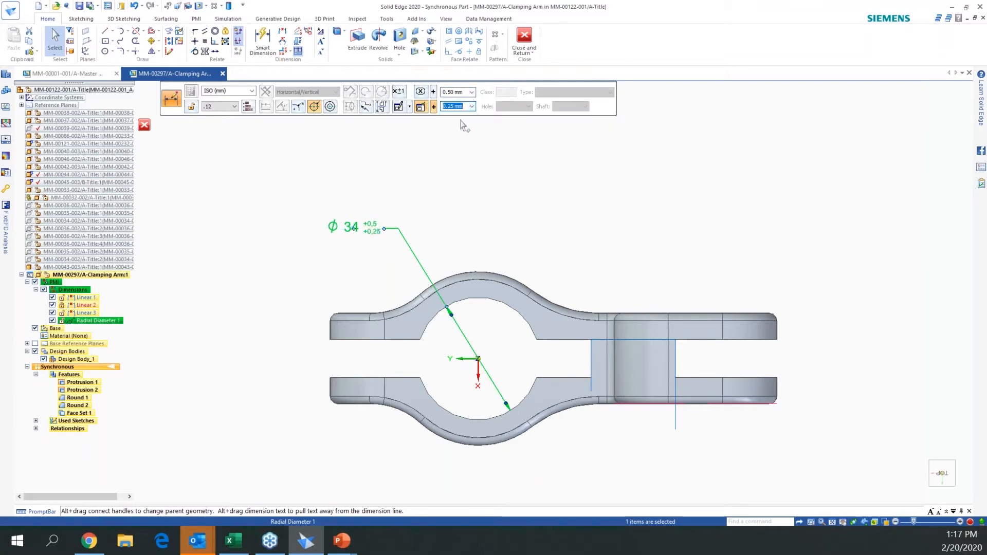
left_click(453, 188)
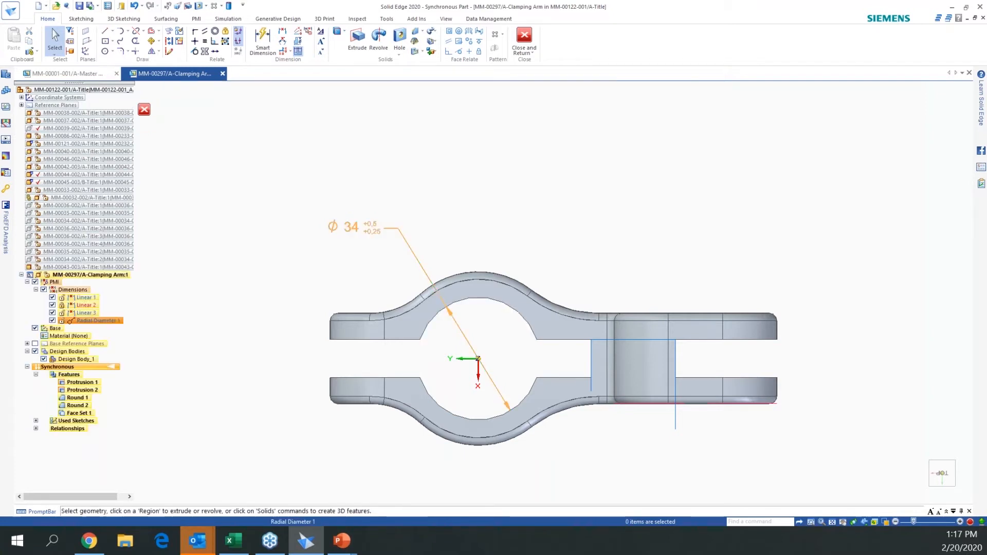
Dimension the distance from the clamp's free end face to the bore centre and set it to 40 mm
left_click(267, 45)
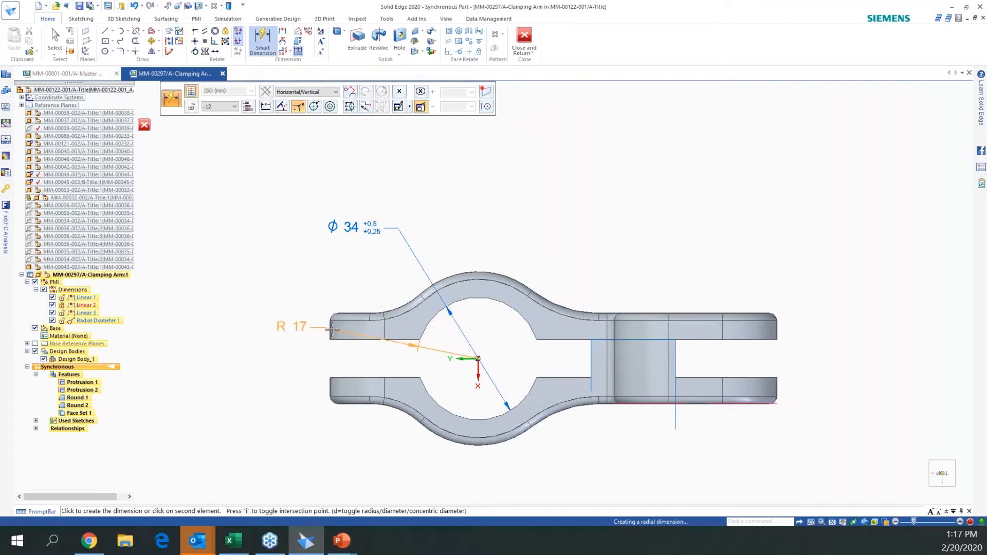
left_click(478, 359)
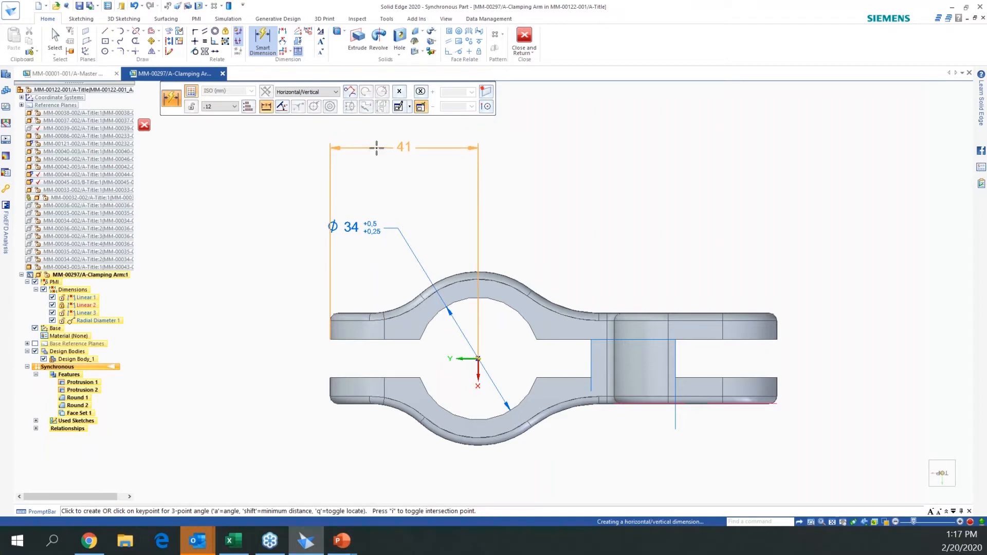
left_click(377, 148)
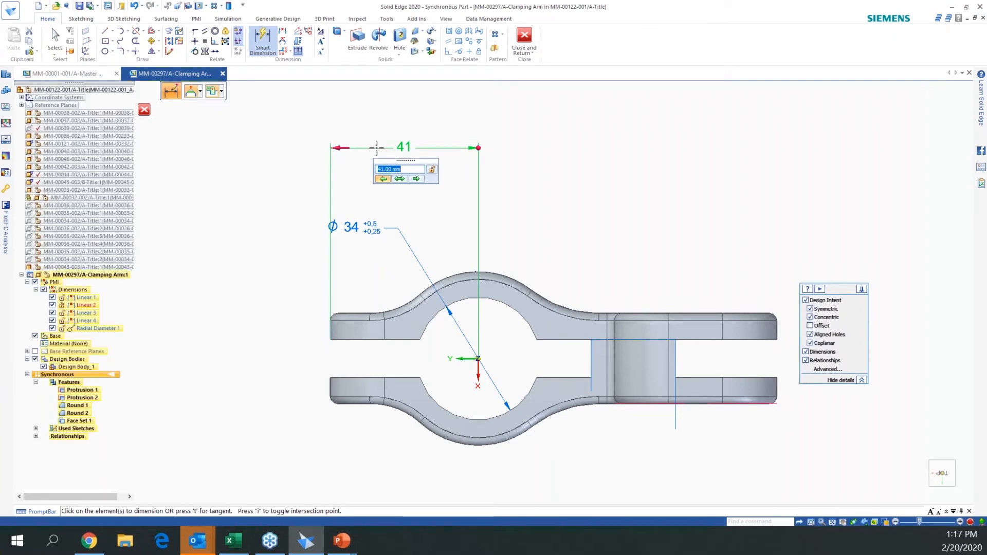
type("40")
key("Return")
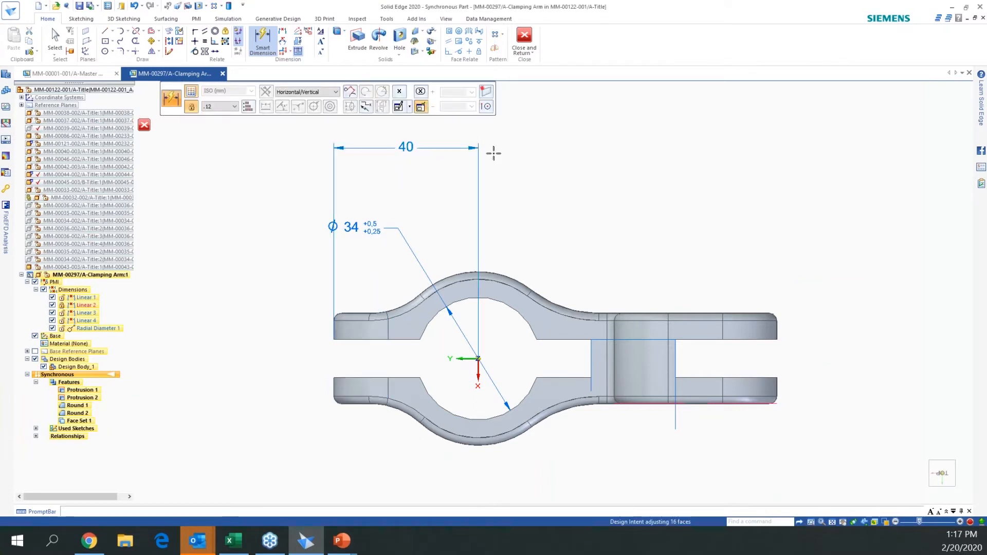
Dimension the distance from the bore centre to the clamp slot's inner end and set it to 34 mm
left_click(523, 314)
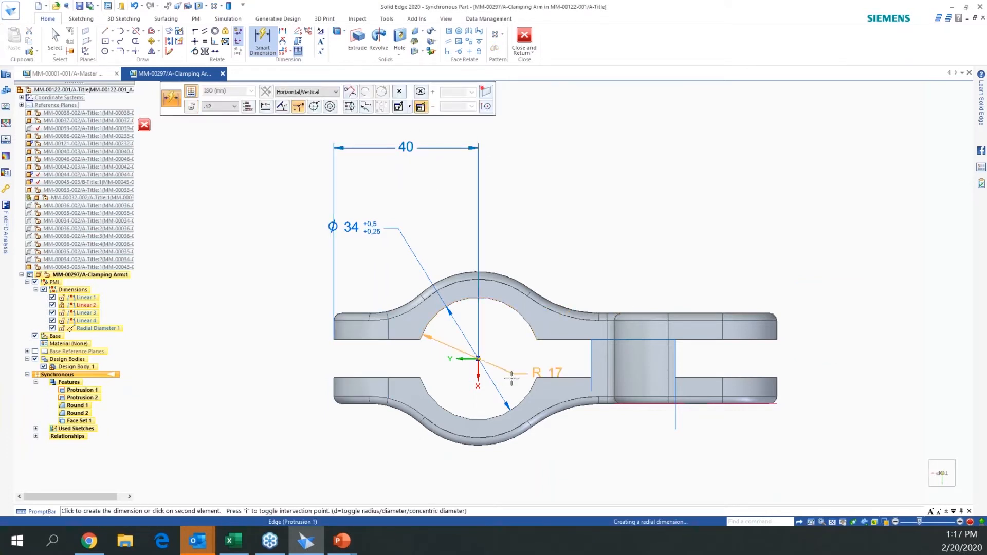
left_click(592, 352)
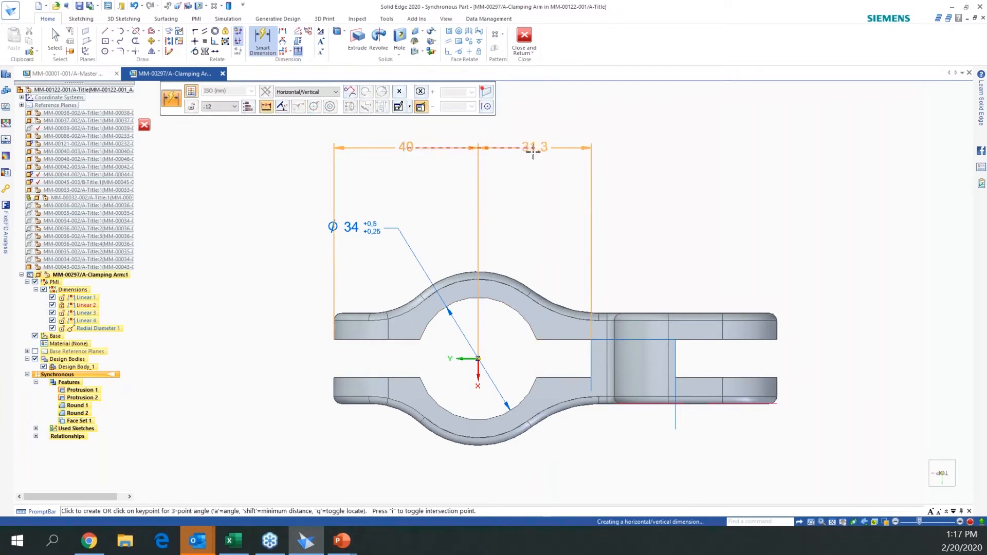
left_click(535, 150)
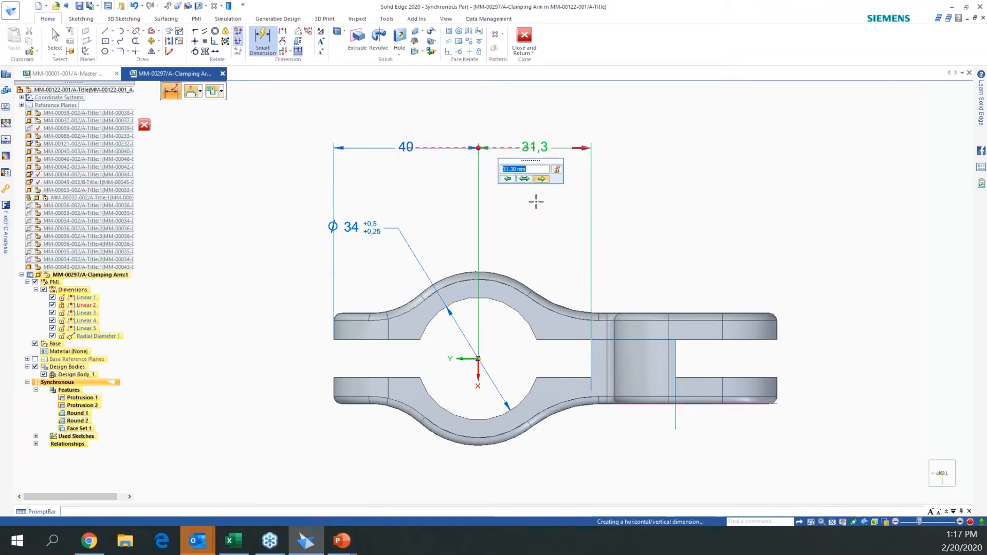
type("34")
key("Return")
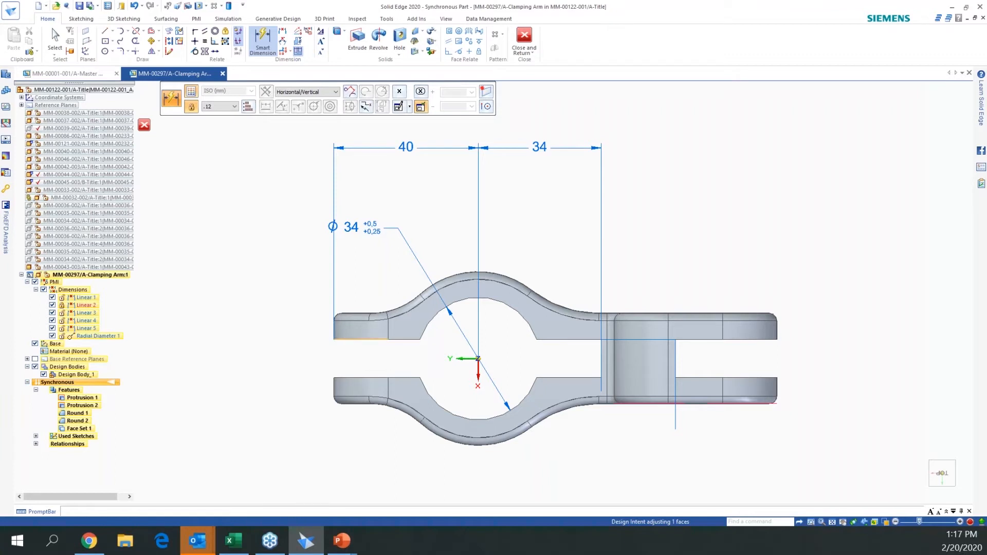
Dimension the width of the clamp slot at its open end and set it to 8 mm
left_click(359, 341)
left_click(349, 377)
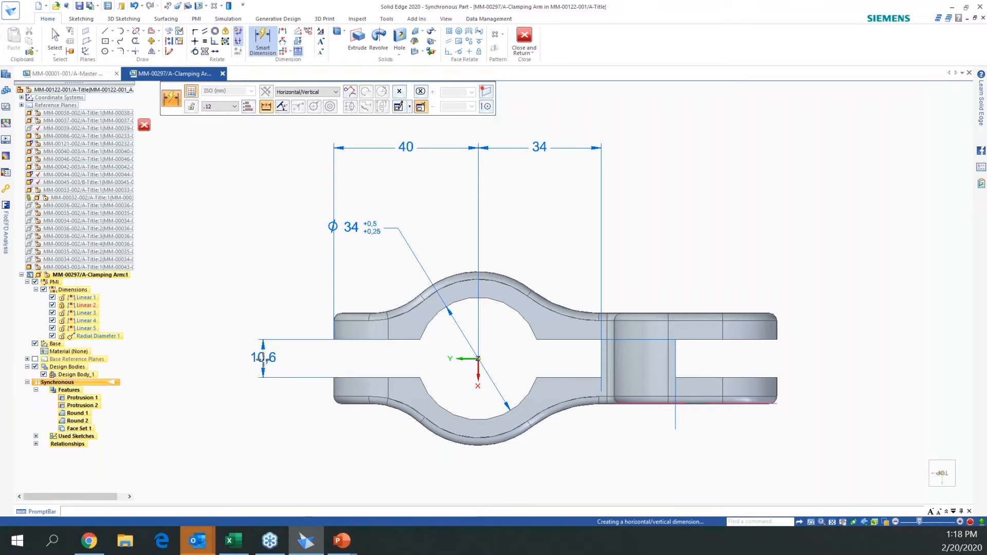
left_click(263, 358)
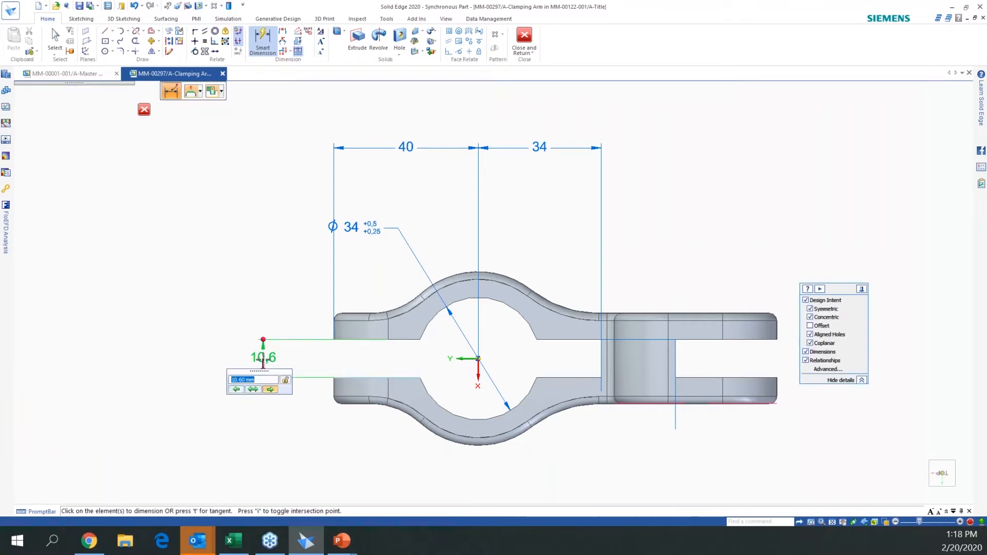
left_click_drag(252, 376, 216, 410)
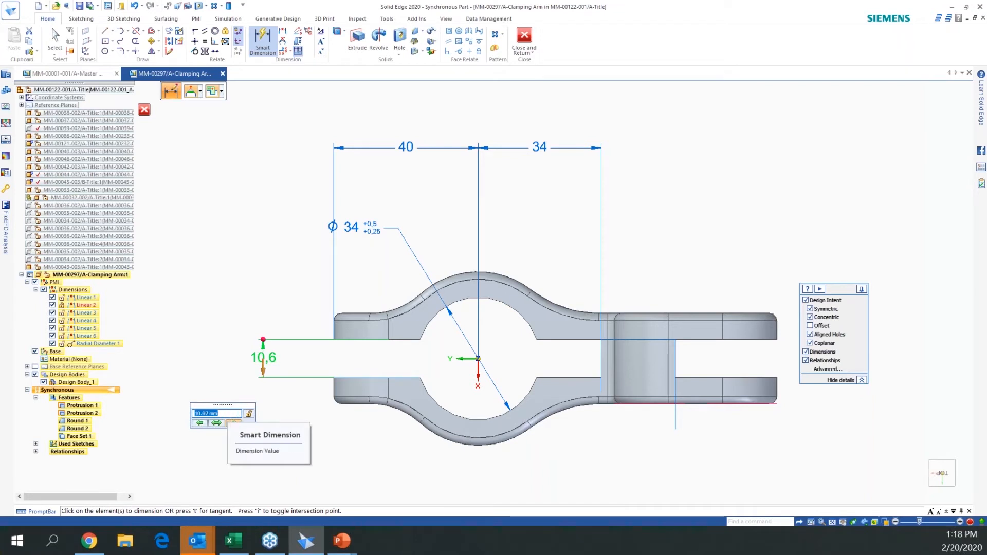
scroll(223, 414, "down", 3)
scroll(233, 415, "down", 4)
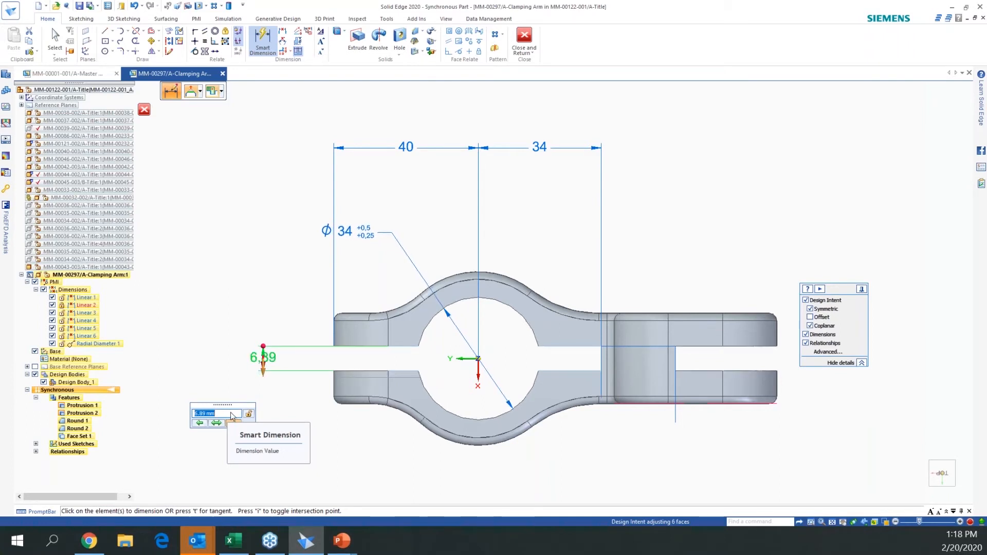
scroll(232, 416, "down", 3)
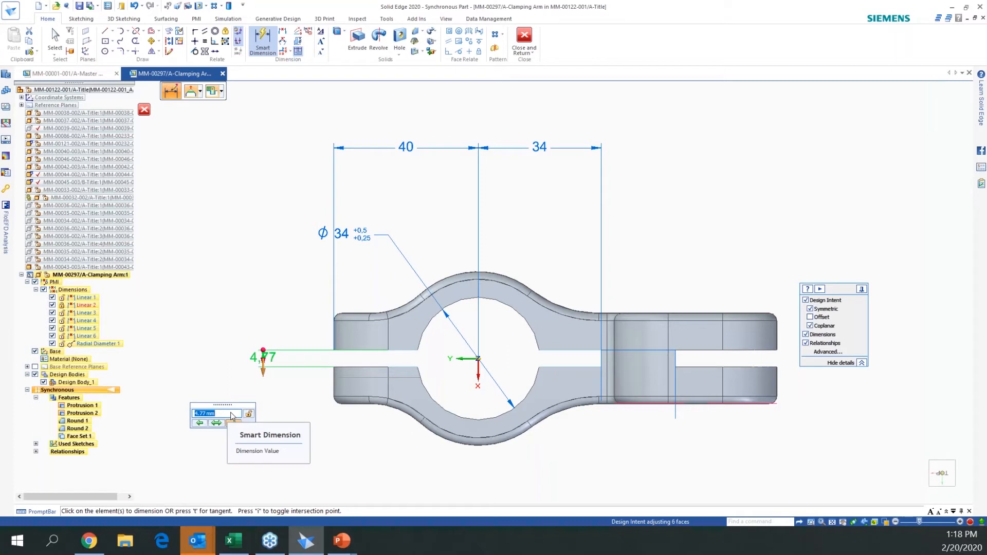
type("8")
key("Return")
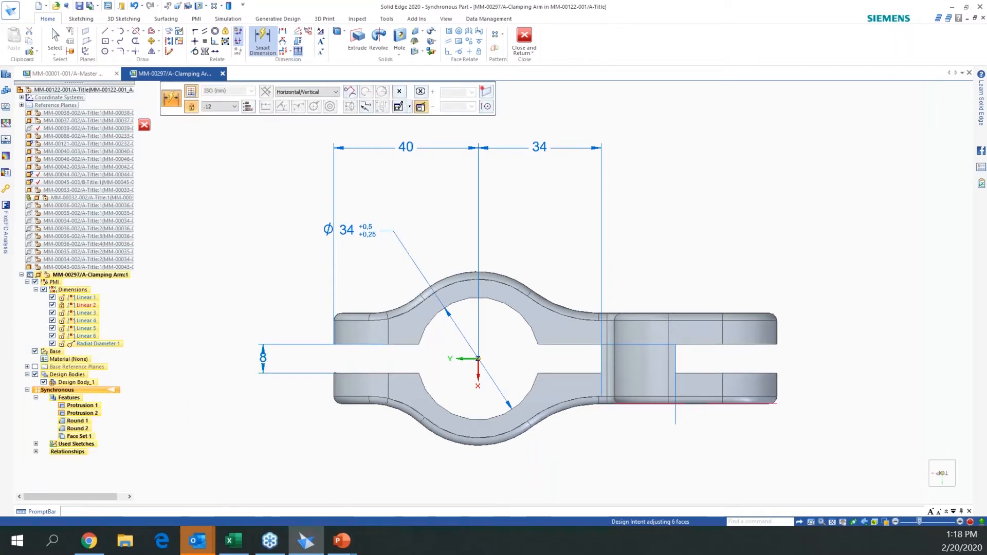
End dimensioning and hide all PMI dimensions of the Clamping Arm
mouse_move(924, 495)
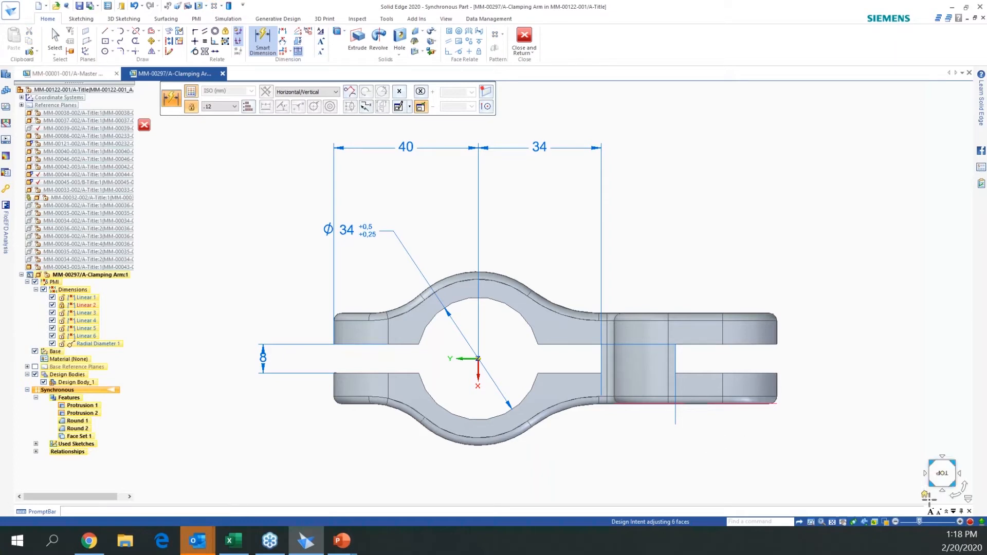
middle_click_drag(750, 459, 756, 453)
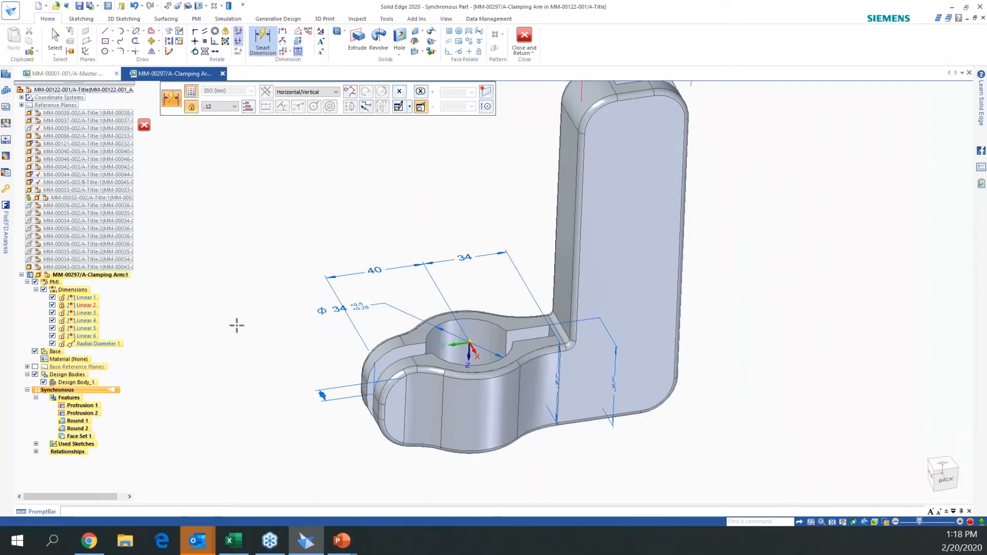
key("Escape")
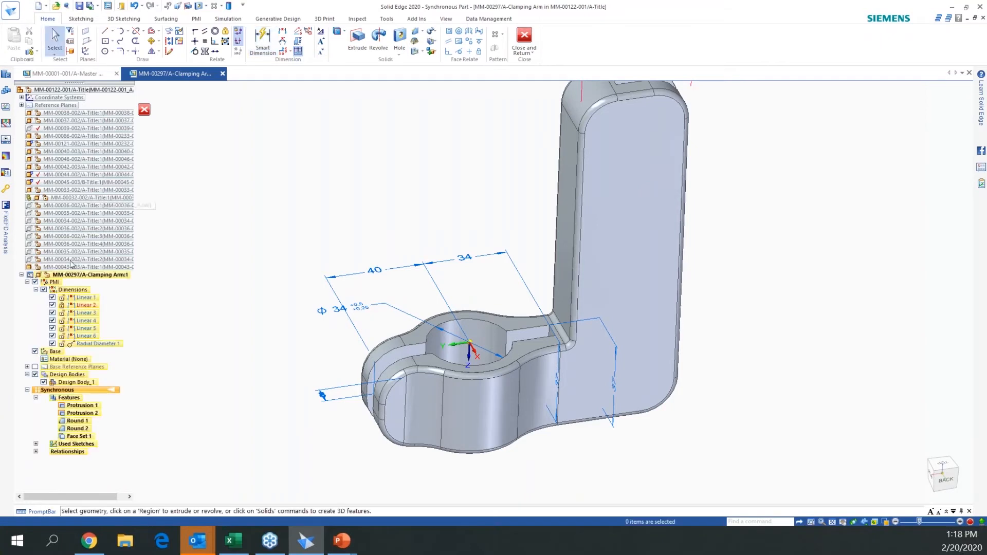
left_click(35, 281)
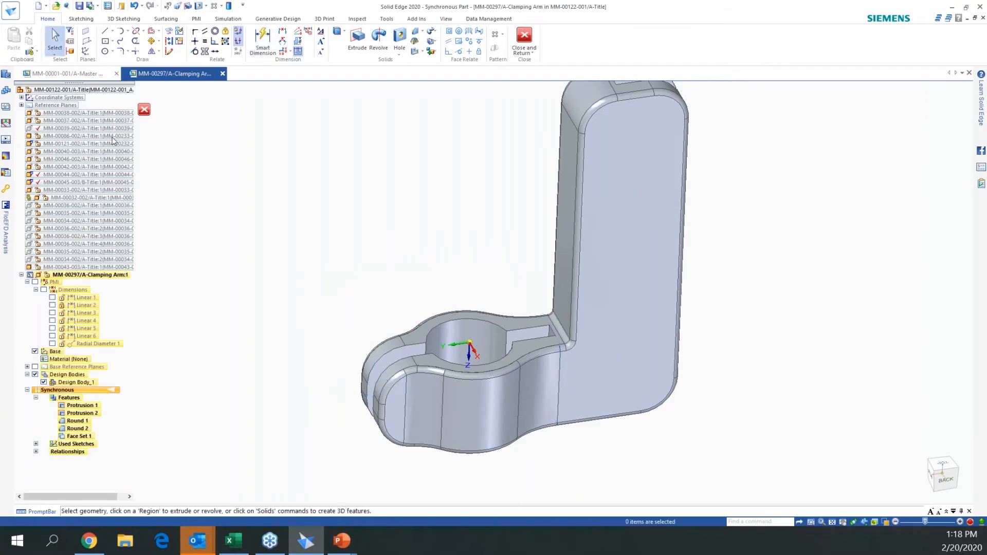
Start a hole with its plane locked to the tall arm's broad side face and open the hole options
middle_click(679, 406)
middle_click(674, 401)
mouse_move(581, 440)
middle_mouse_down()
mouse_move(590, 448)
mouse_move(600, 418)
middle_mouse_up()
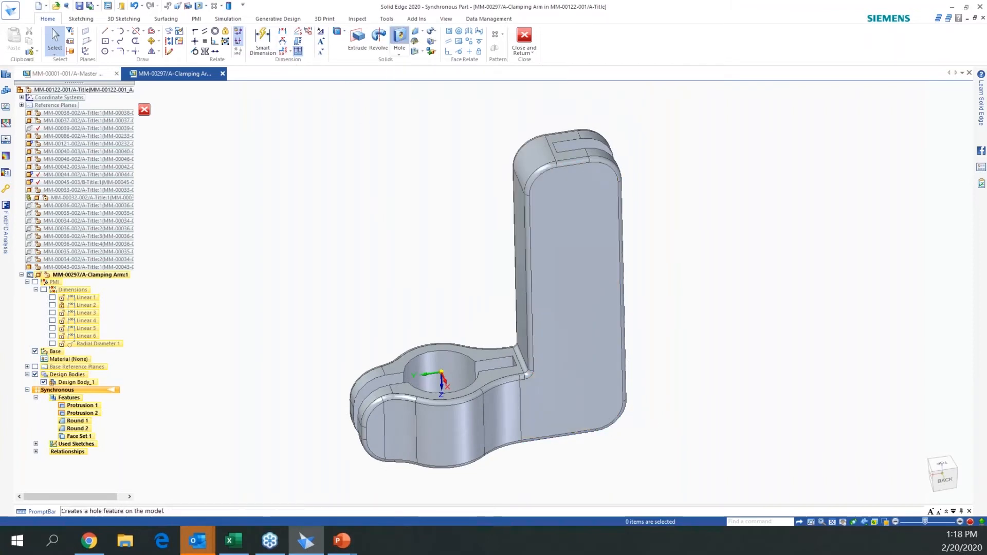
left_click(399, 38)
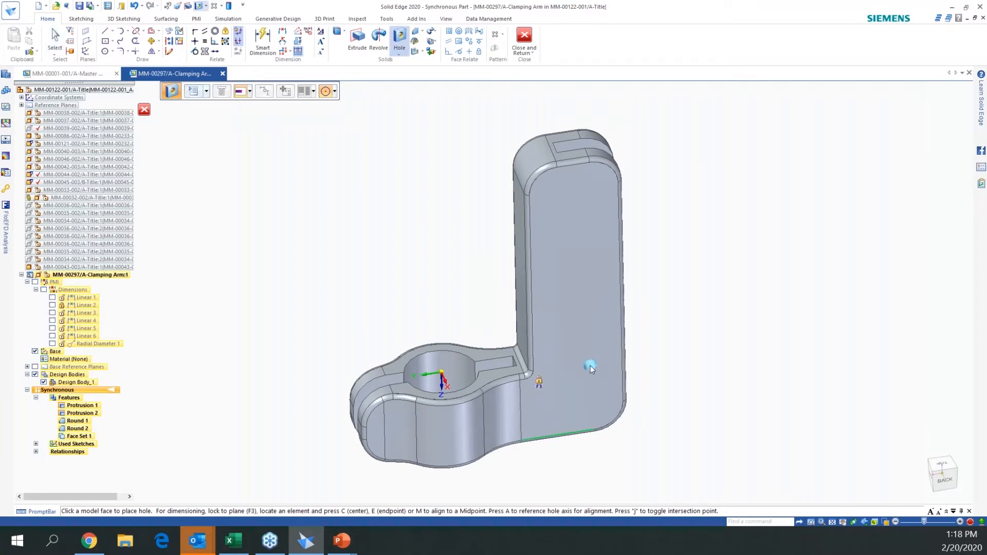
key("F3")
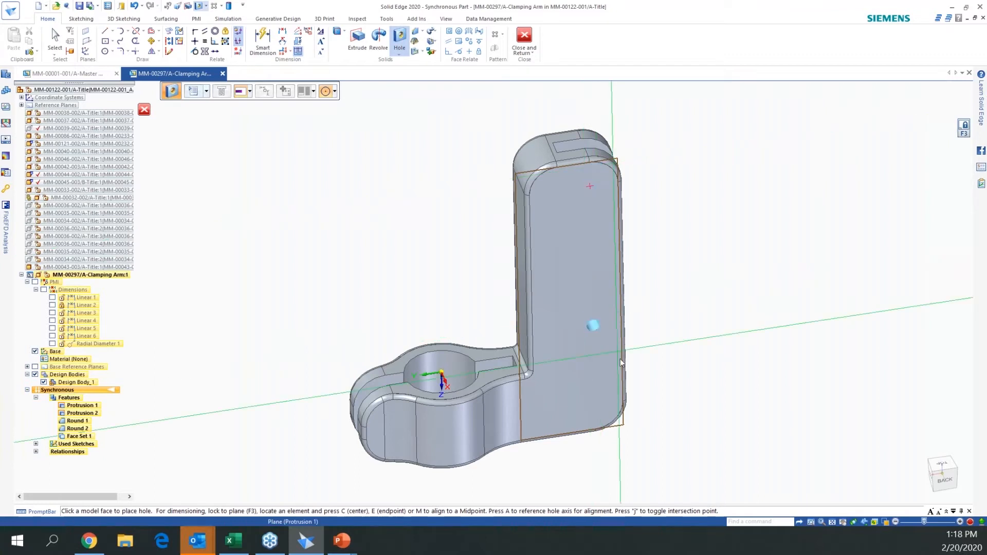
left_click(193, 91)
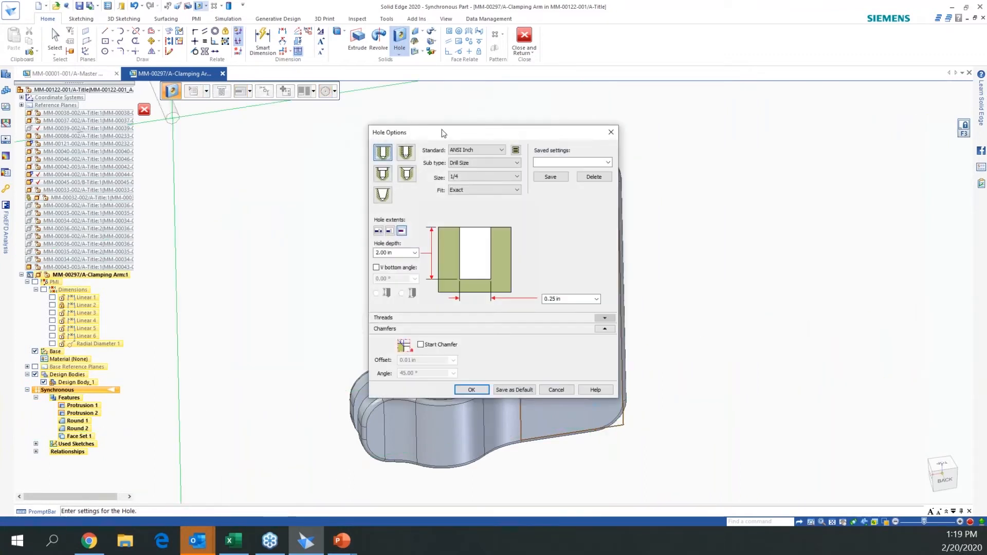
Configure the hole as an ISO Metric General Screw Clearance hole, size M10, with a Close (H12) fit
left_click_drag(445, 134, 289, 150)
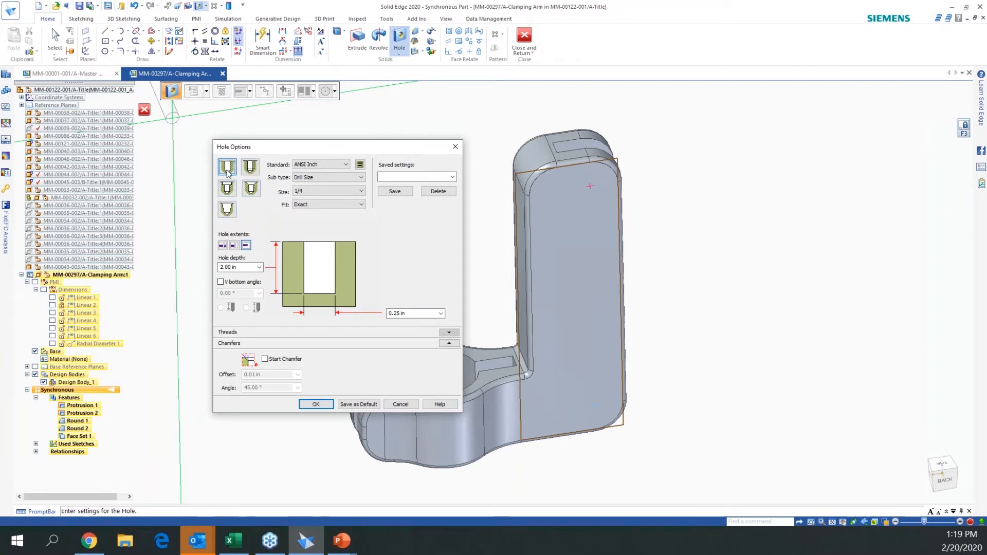
left_click(324, 164)
left_click(327, 207)
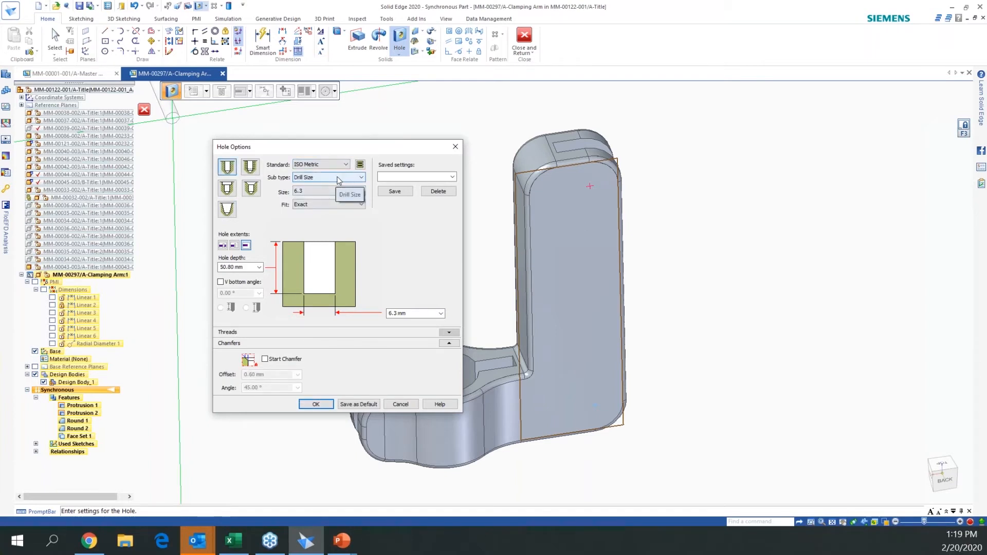
left_click(333, 165)
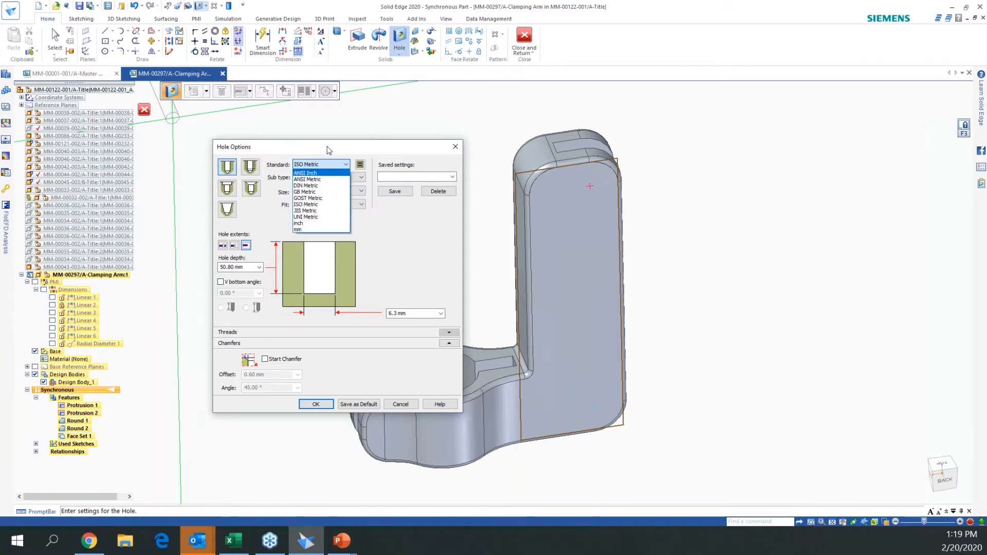
left_click(322, 205)
left_click(327, 177)
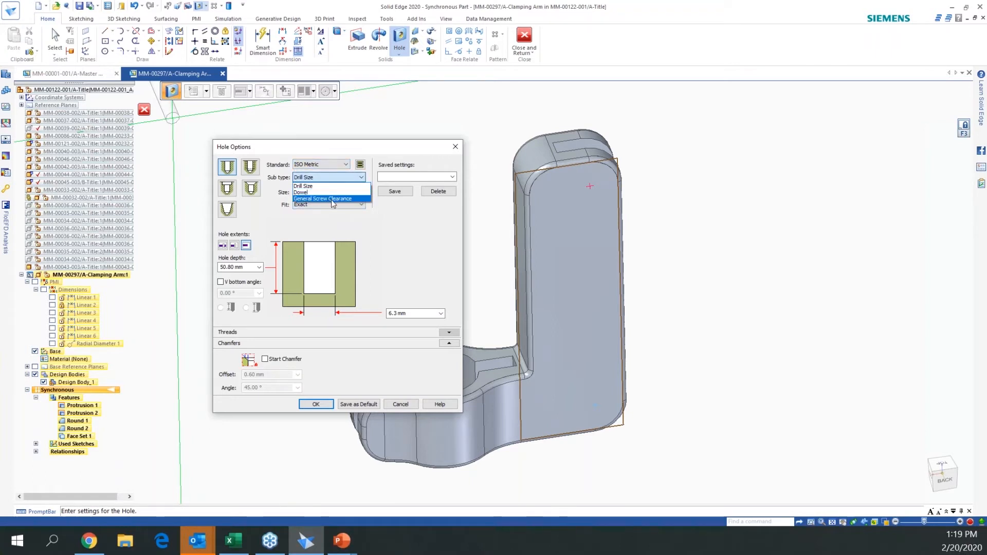
left_click(333, 199)
left_click(330, 191)
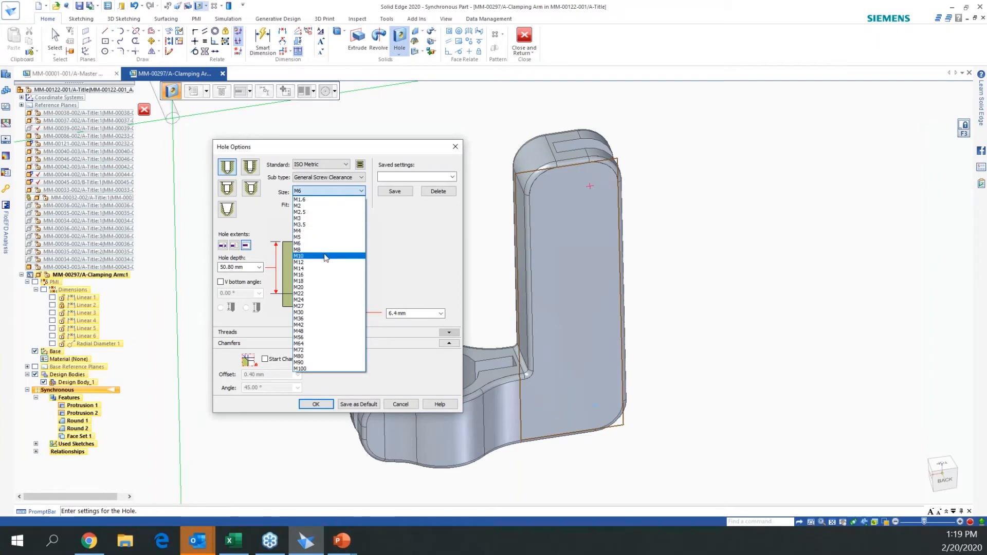
left_click(327, 256)
left_click(332, 205)
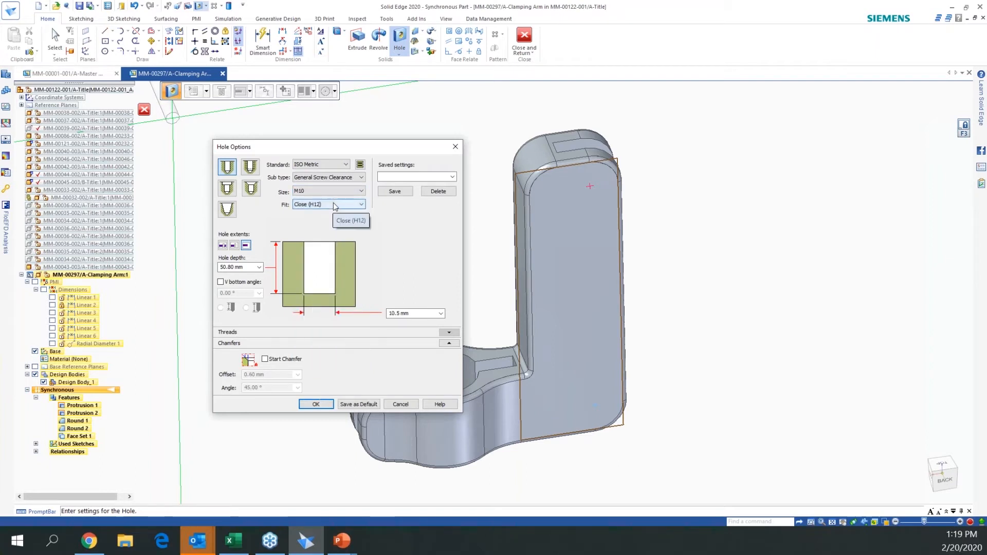
left_click(332, 214)
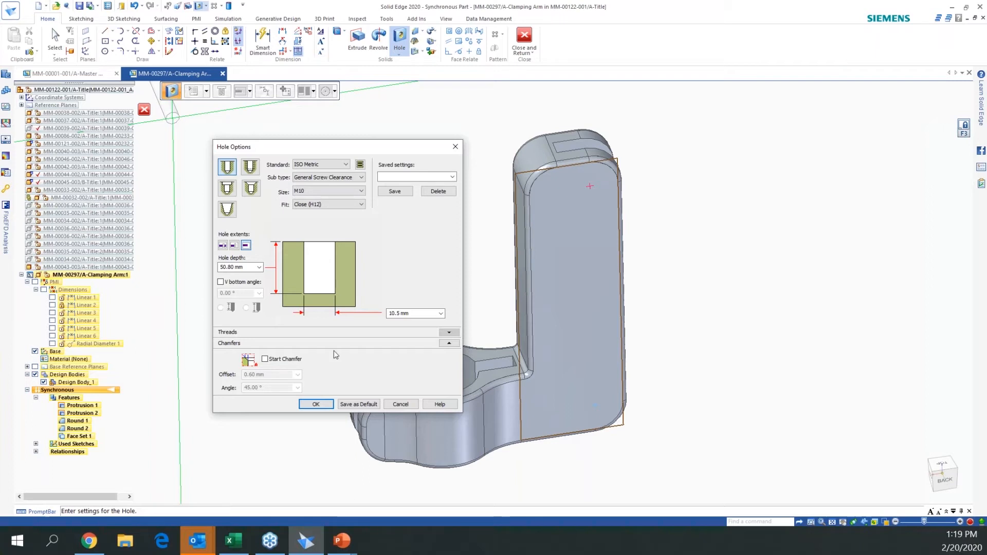
left_click(329, 406)
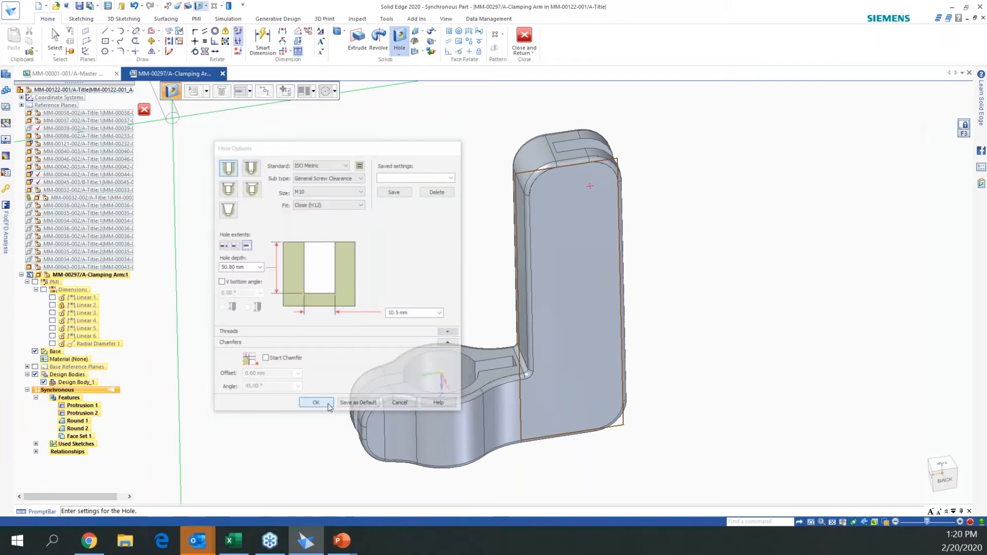
Place the hole on the tall arm's broad side face at the centre of the lower outer corner's round, then end hole placement
middle_click_drag(621, 422, 583, 452)
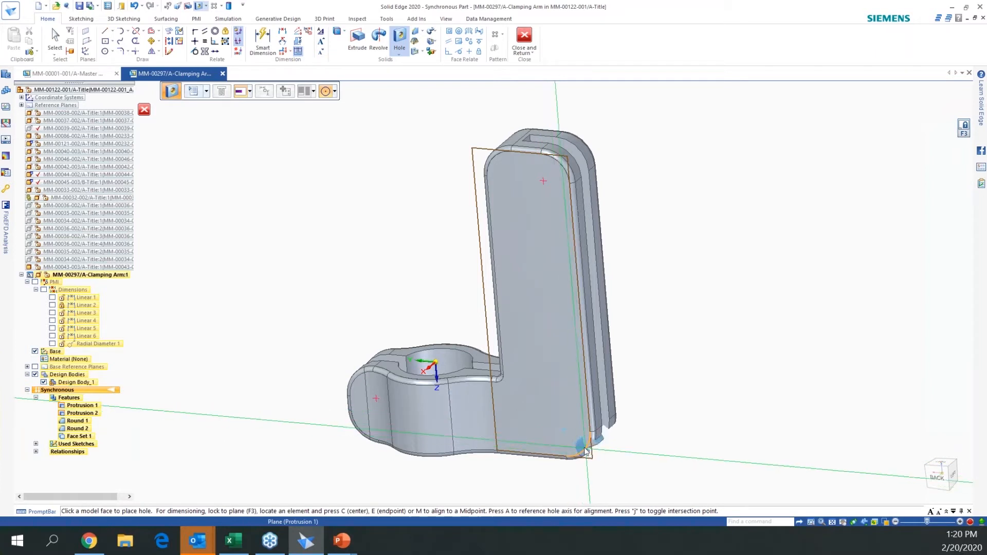
left_click(566, 429)
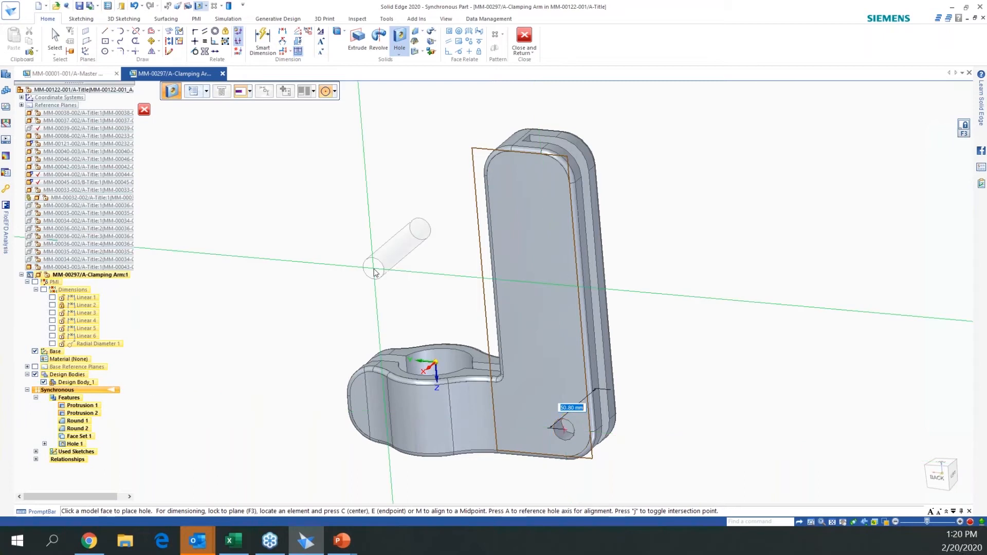
key("Escape")
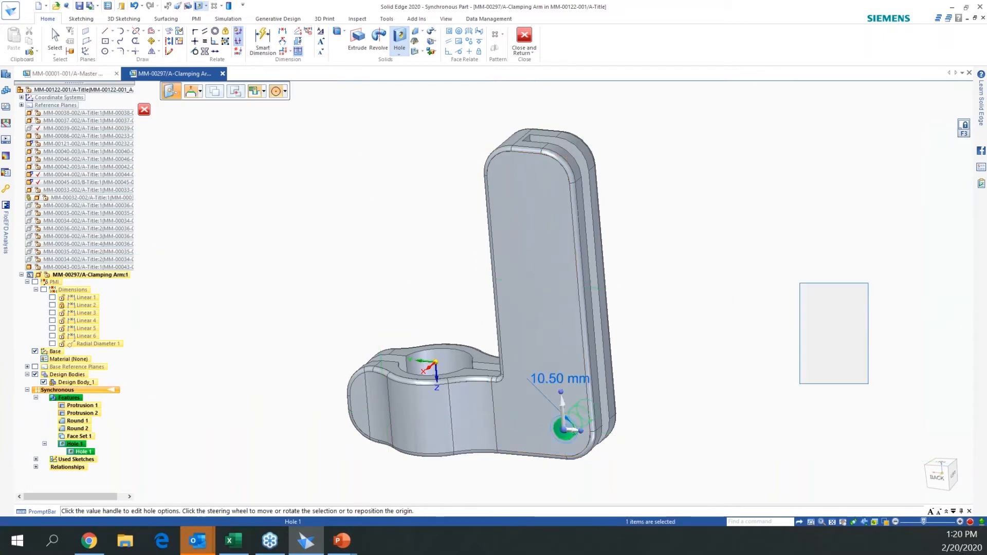
Create a 1 x 7 rectangular pattern of the hole up the tall arm, using Fixed spacing of 20 mm
left_click(494, 34)
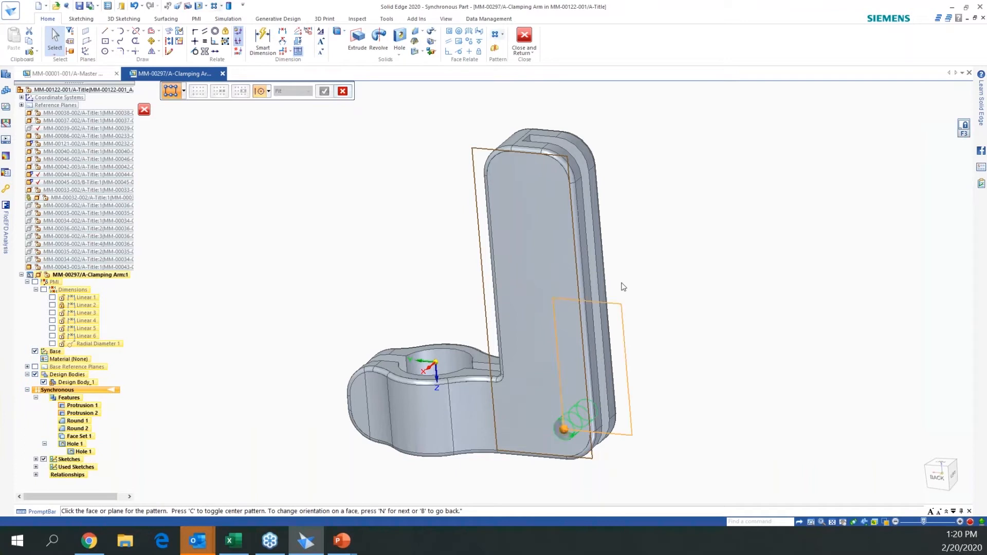
left_click(634, 187)
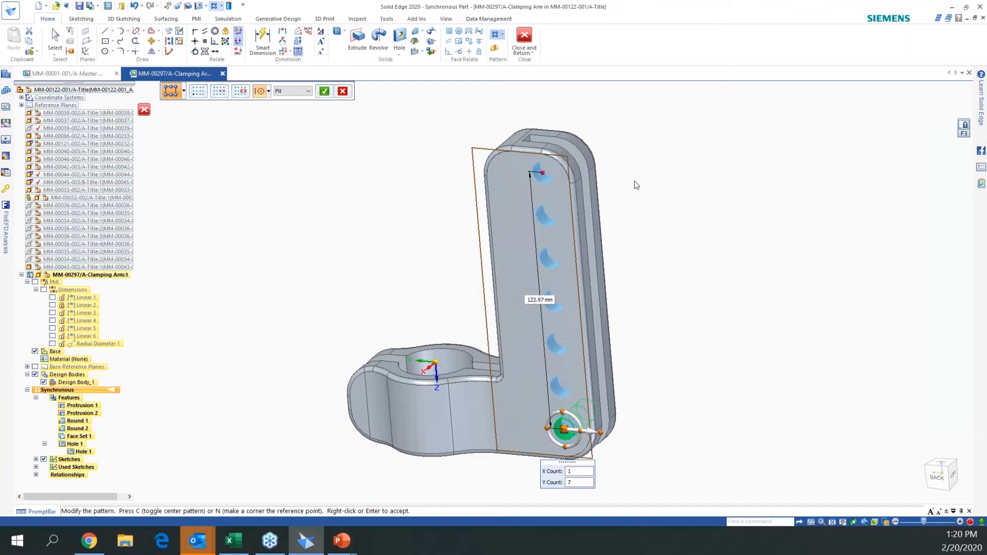
left_click(305, 92)
left_click(301, 104)
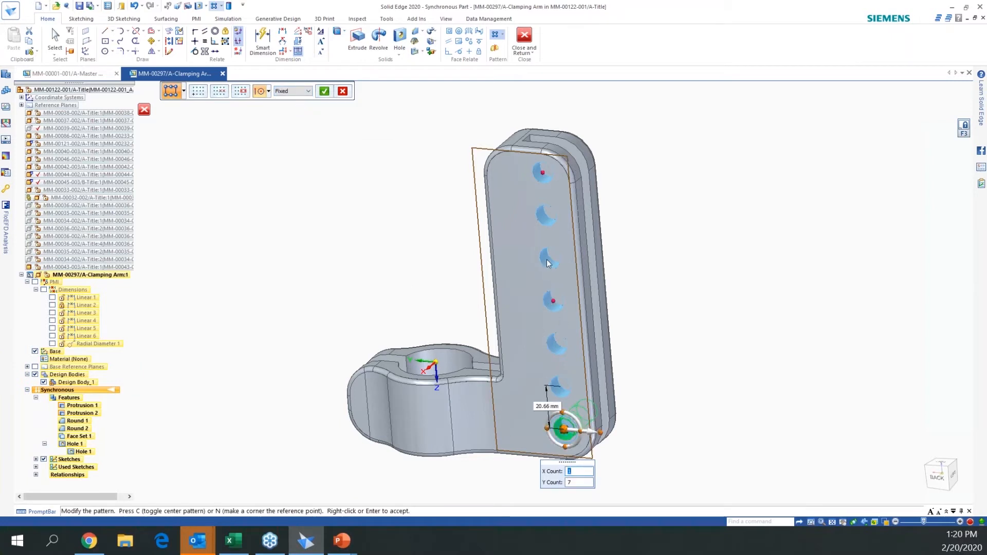
key("Tab")
key("Tab")
type("20")
key("Return")
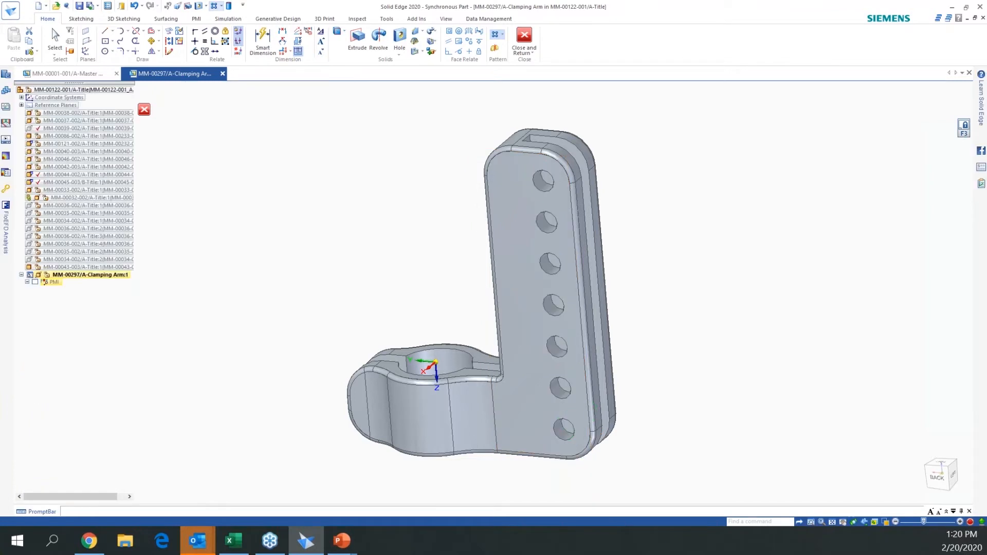
middle_click_drag(548, 337, 435, 273)
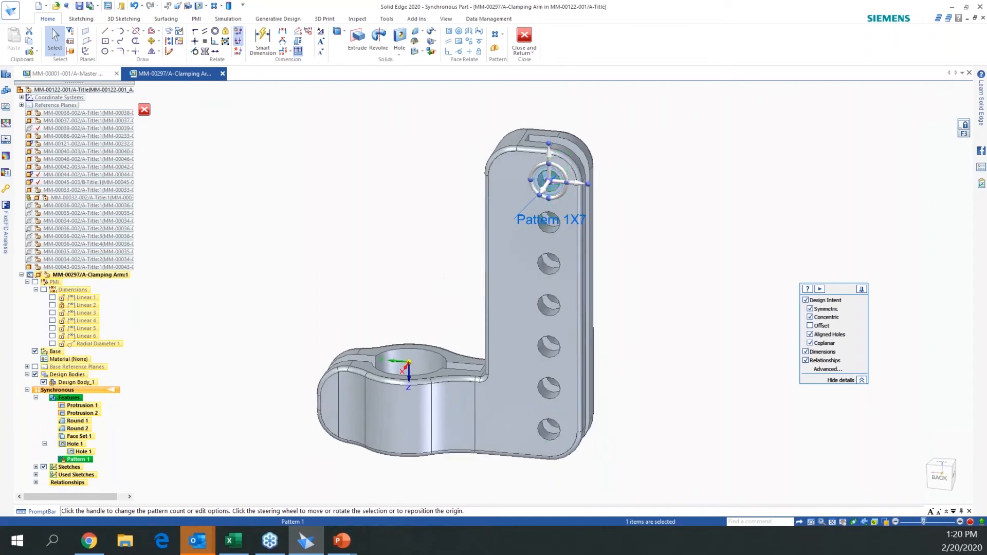
key("Escape")
Show all PMI dimensions of the Clamping Arm and orient the model to the Back view
middle_click_drag(494, 294, 515, 284)
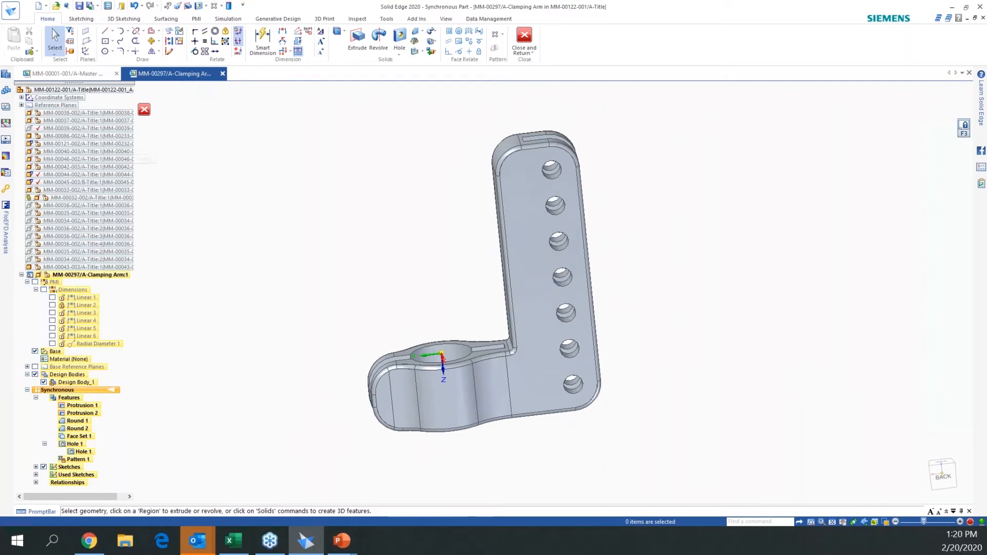
left_click(35, 282)
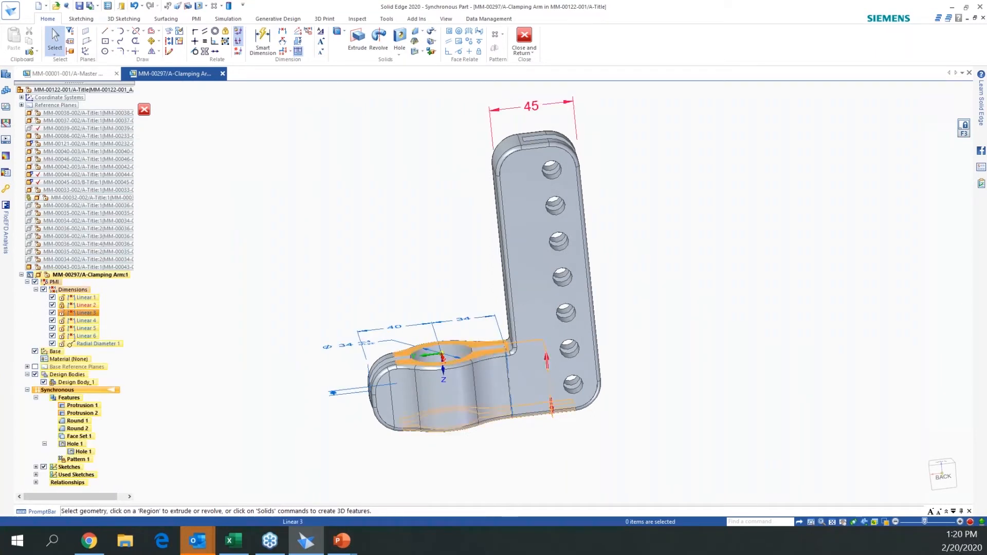
left_click(943, 475)
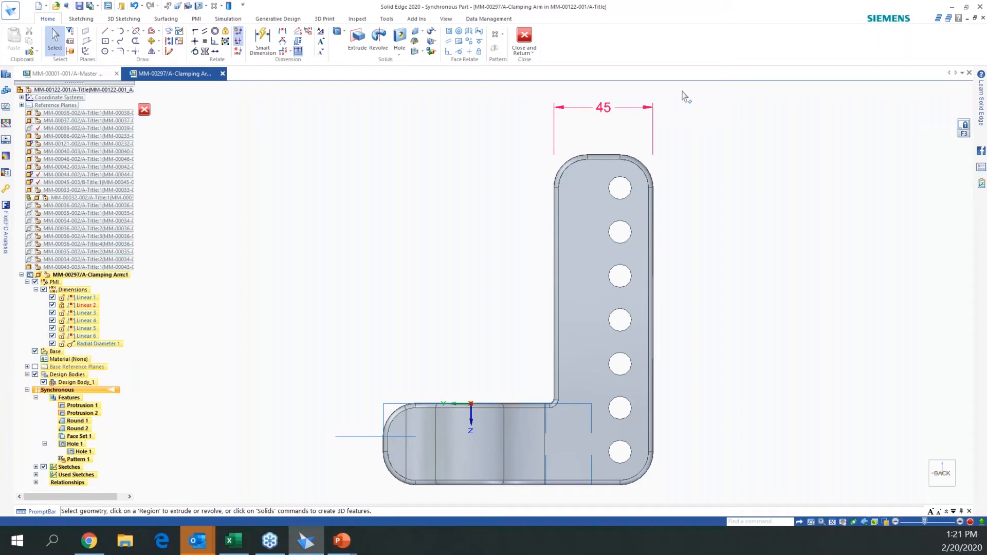
Select the whole tall arm with its hole pattern and place the steering wheel origin at the lowest hole's centre
left_click_drag(682, 92, 555, 494)
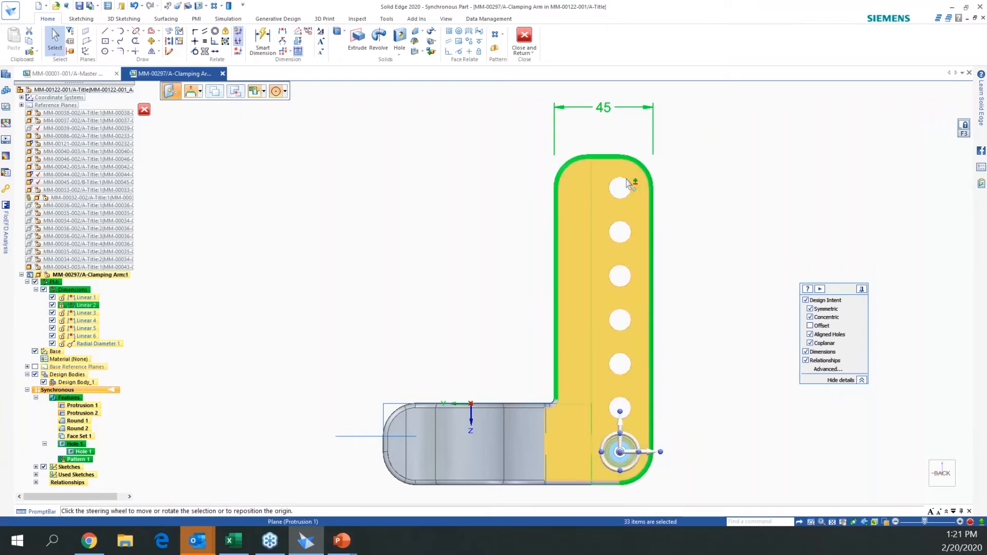
left_click(621, 452)
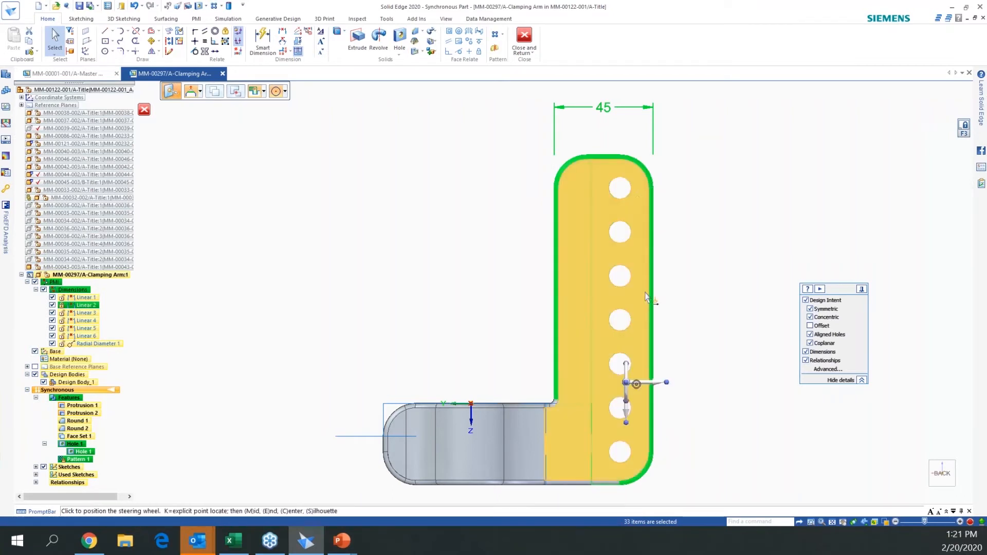
left_click(620, 190)
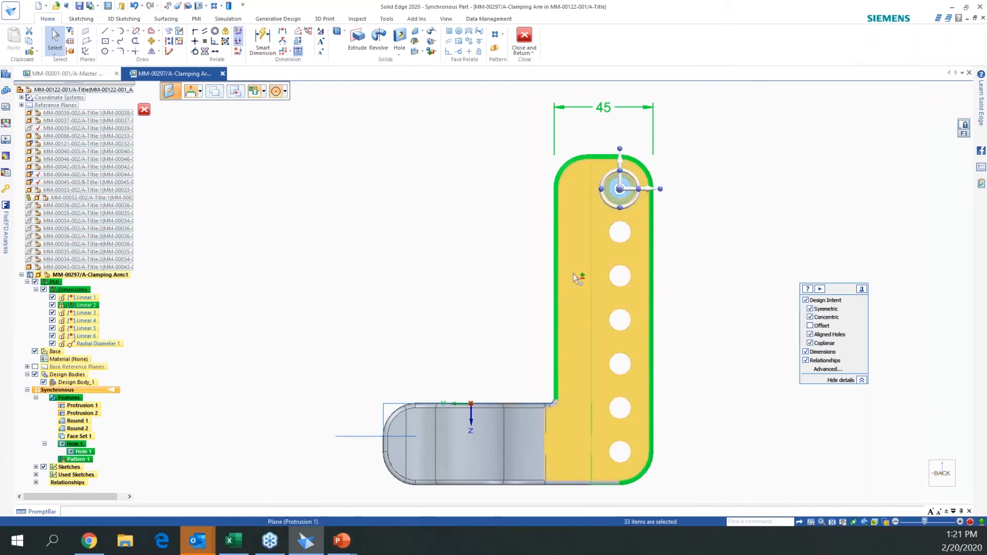
left_click(619, 190)
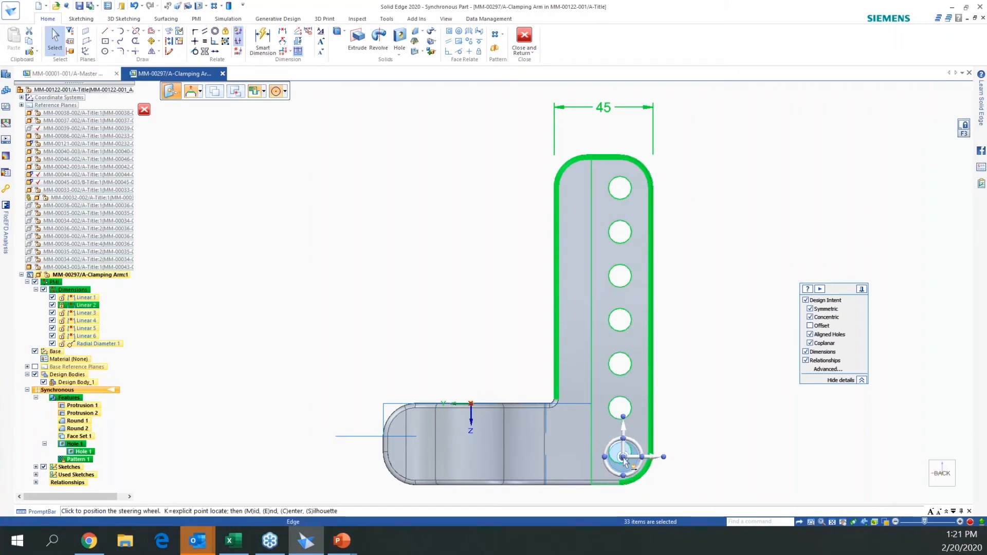
left_click(624, 464)
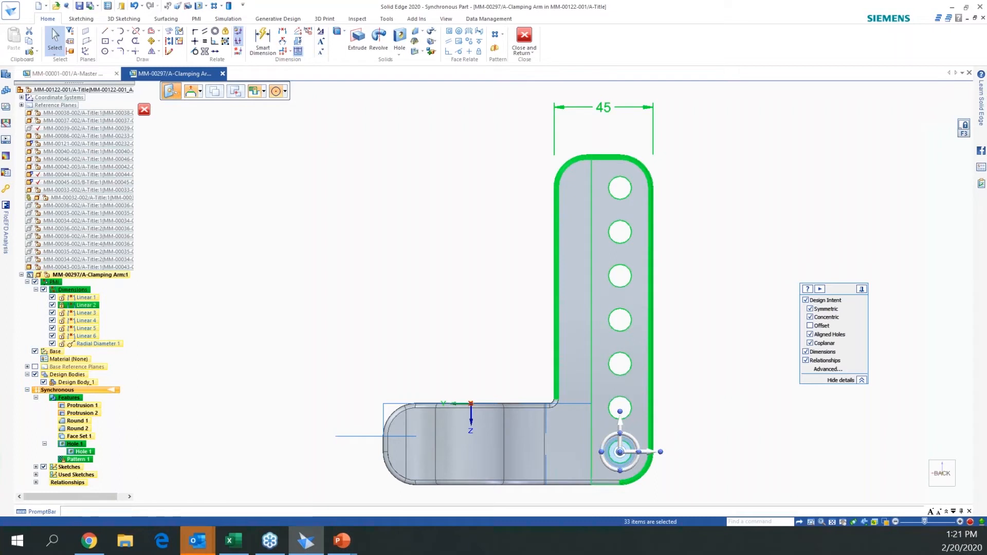
Rotate the selected tall arm 5 degrees toward the bore side about the lowest hole, then hide all PMI dimensions
left_click(638, 448)
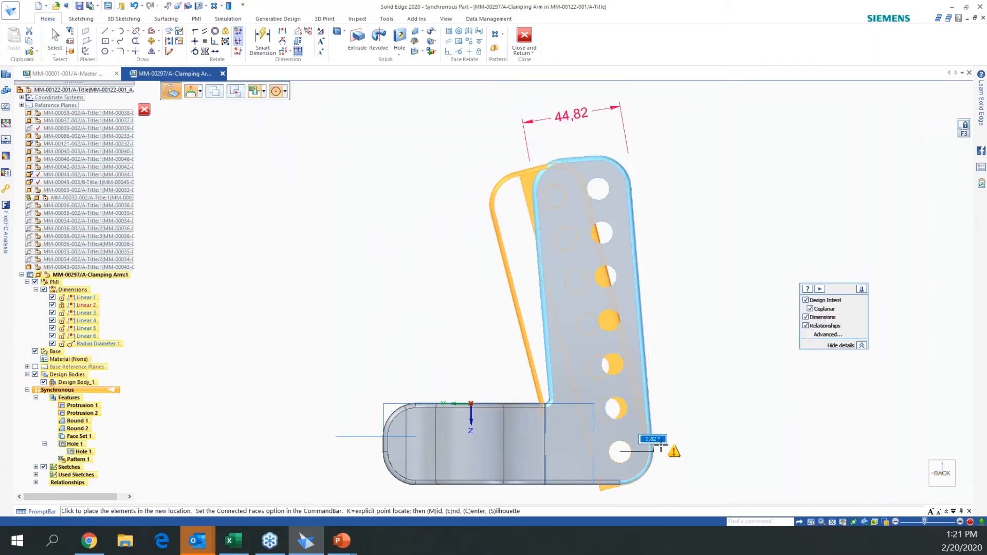
left_click(661, 444)
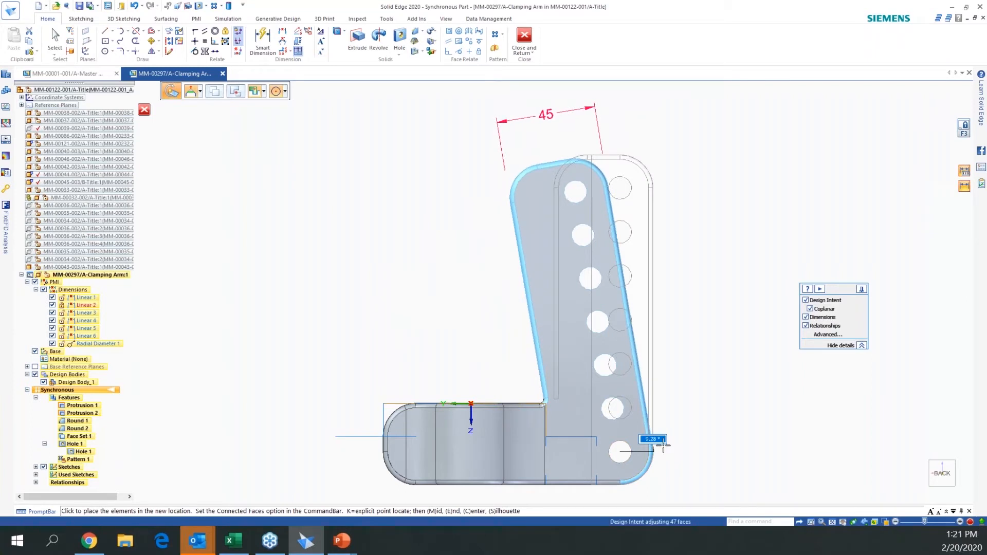
type("5")
key("Return")
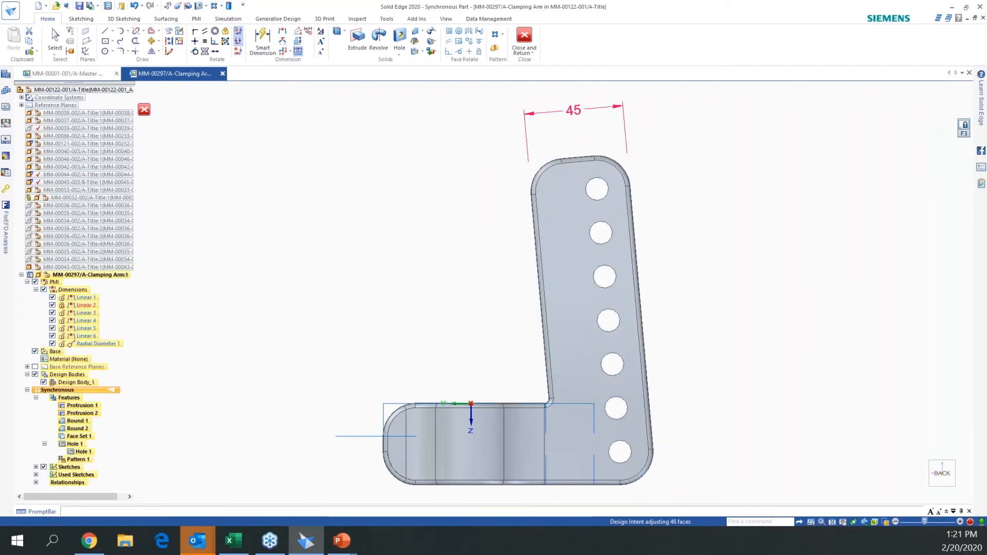
key("Escape")
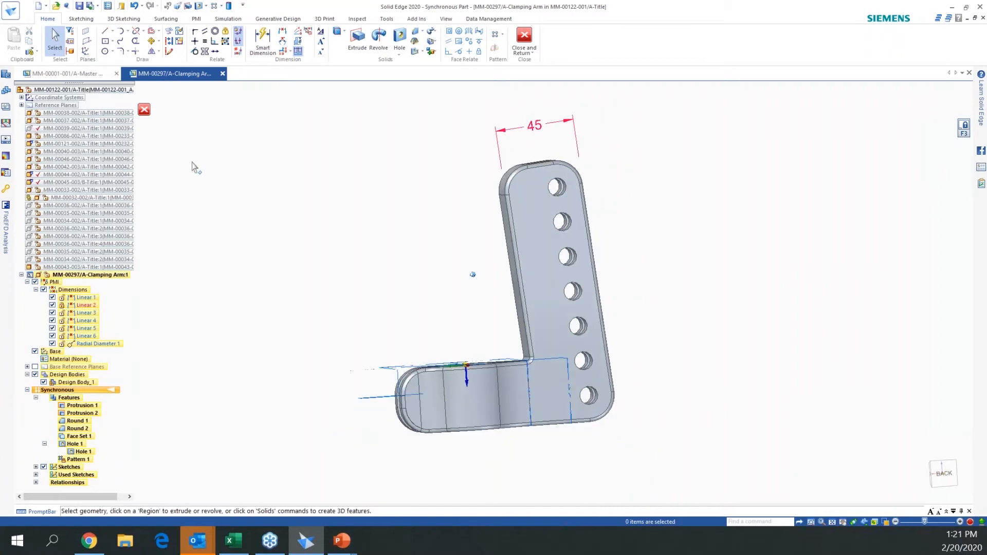
left_click(35, 283)
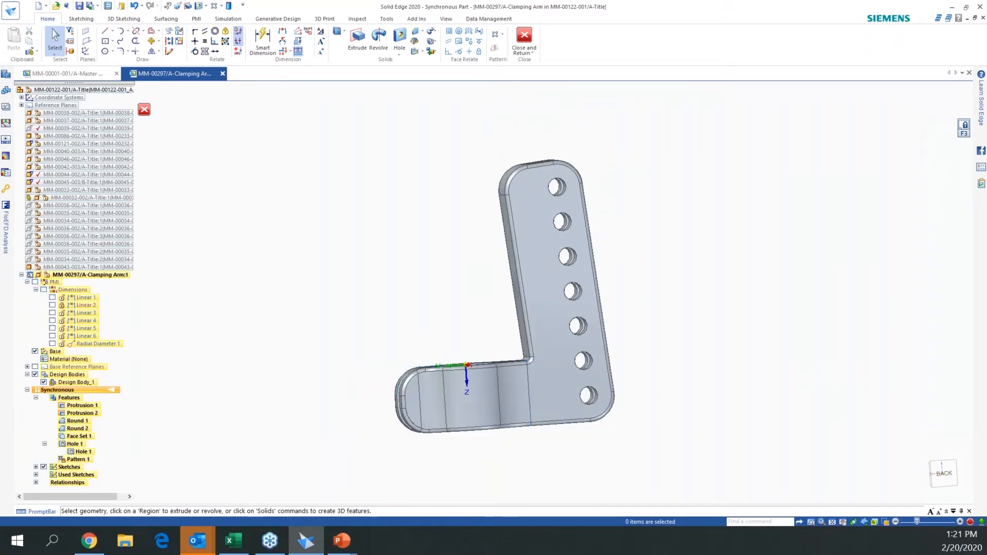
mouse_move(494, 292)
middle_mouse_down()
mouse_move(260, 343)
mouse_move(291, 334)
middle_mouse_up()
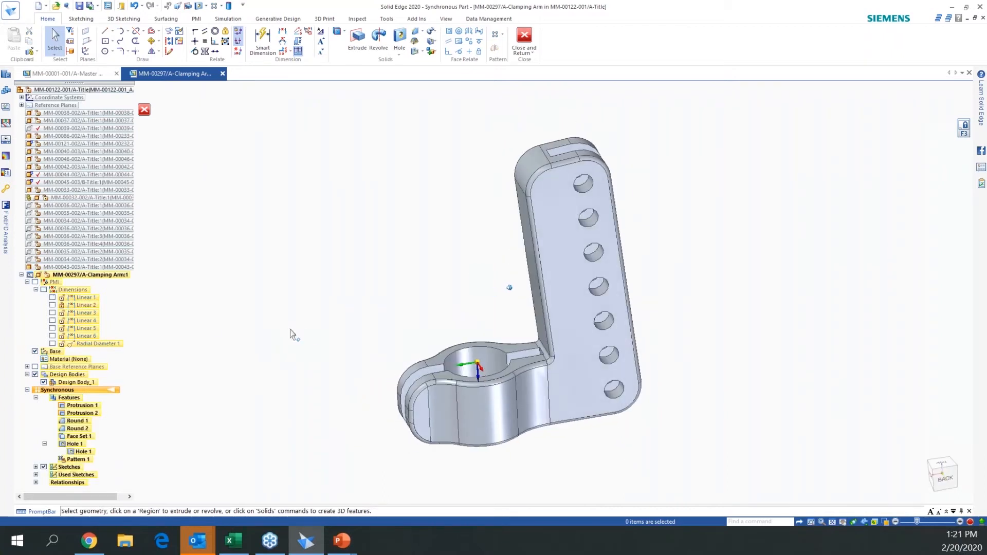
Assign the Aluminum, Cast material from the Materials library's aluminum alloys to the Clamping Arm
double_click(69, 360)
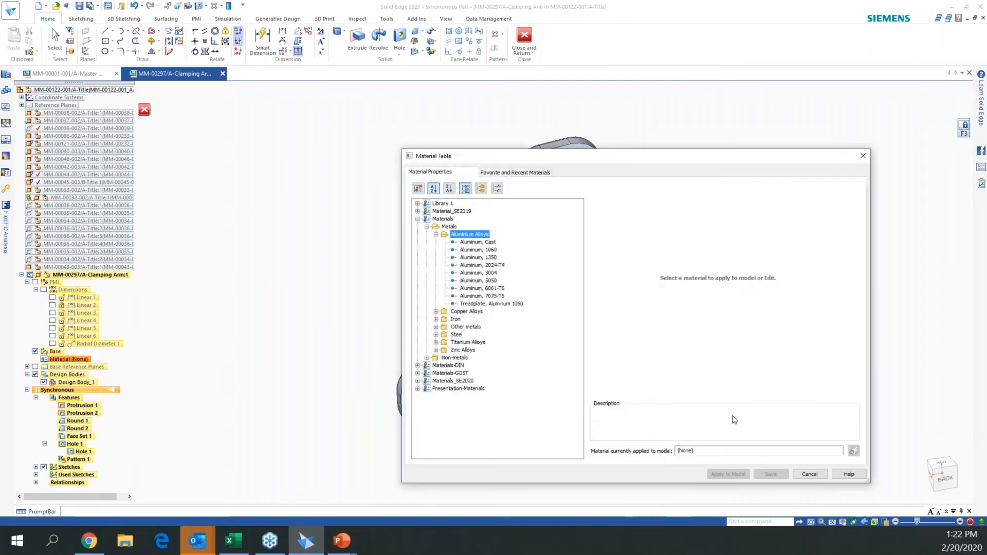
left_click(478, 249)
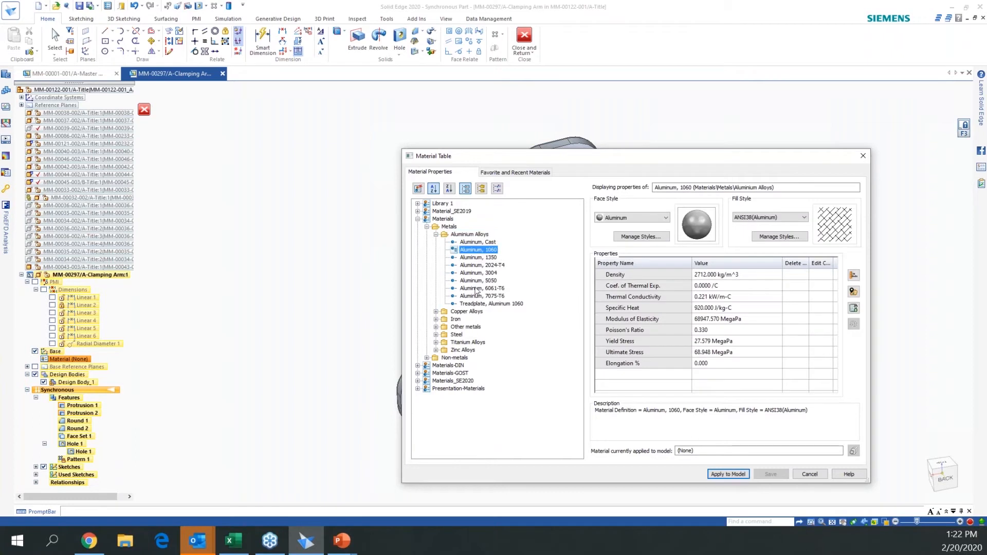
left_click(451, 389)
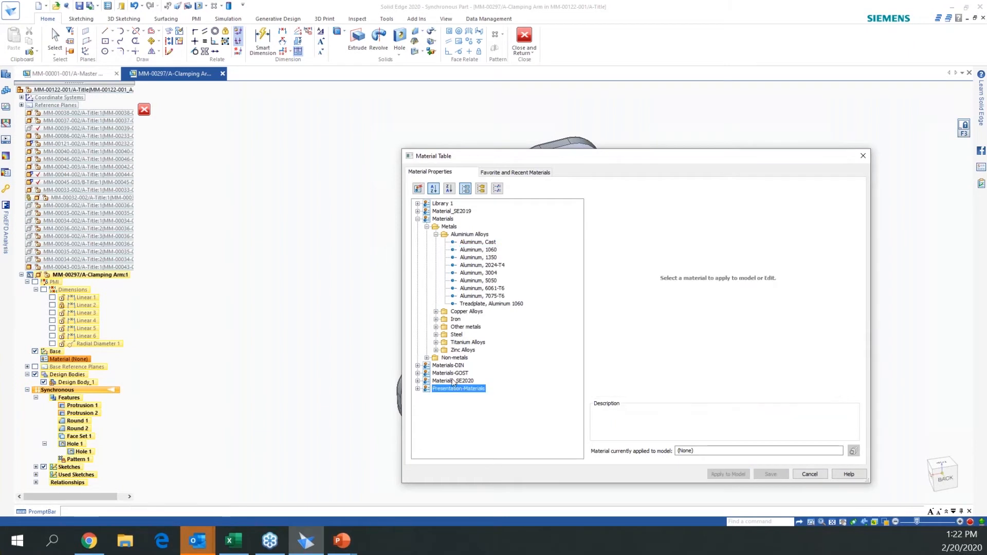
left_click(451, 381)
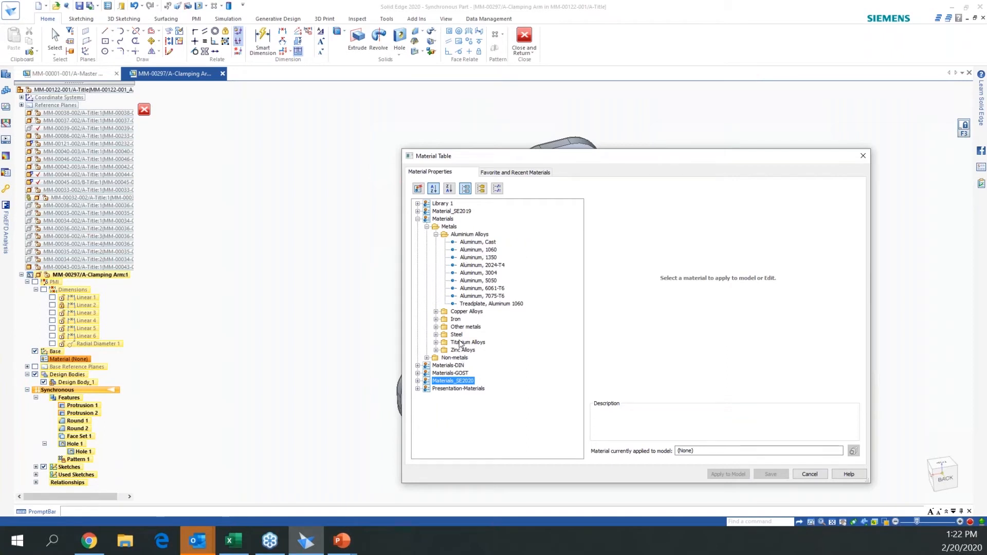
left_click(477, 242)
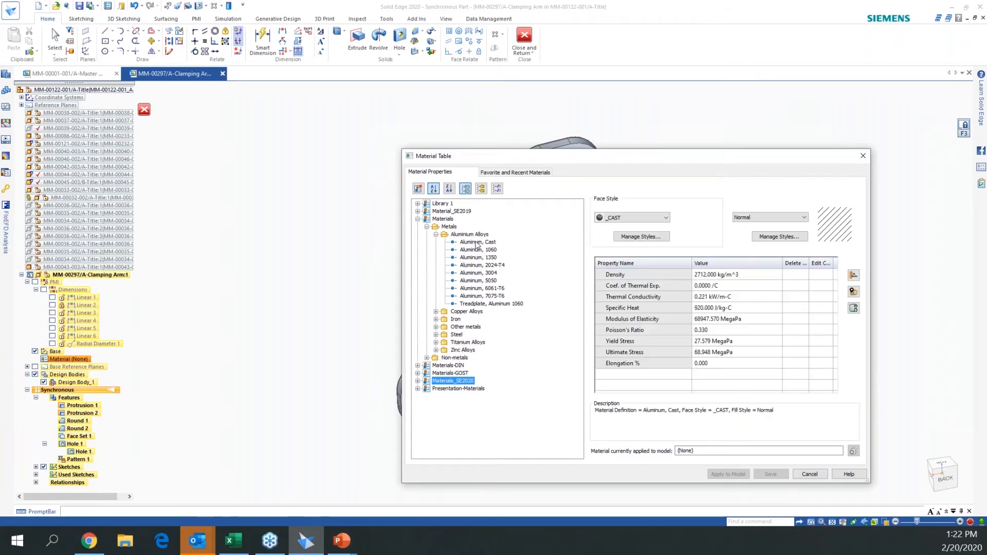
left_click(728, 474)
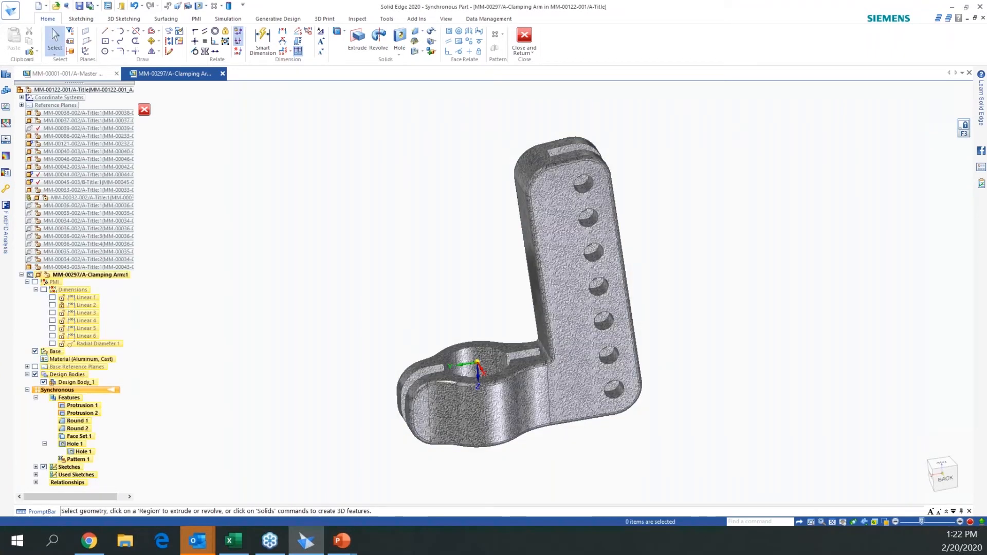
Use Part Painter with Face selection to paint the bore and slot faces in the Aluminum style
mouse_move(494, 293)
middle_mouse_down()
mouse_move(514, 293)
mouse_move(461, 291)
middle_mouse_up()
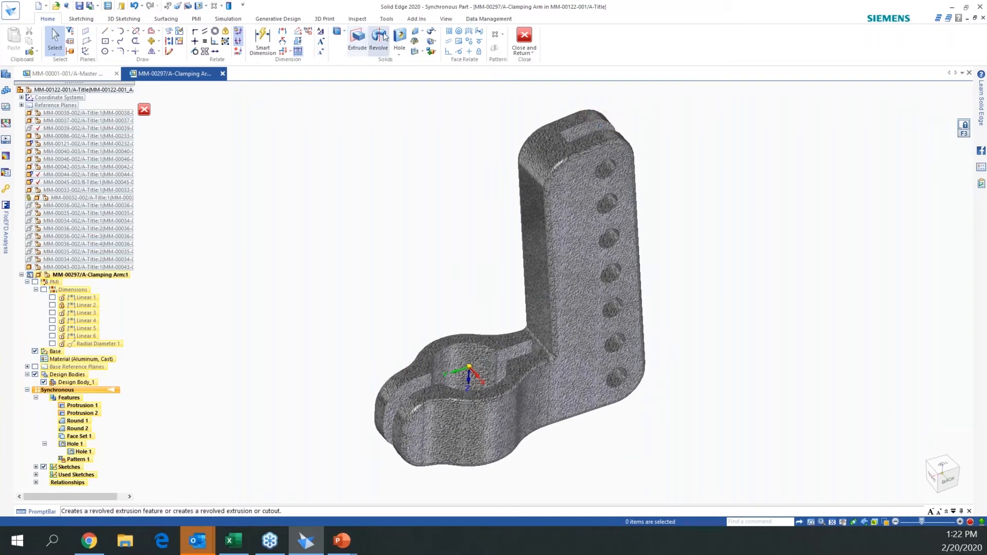
left_click(446, 19)
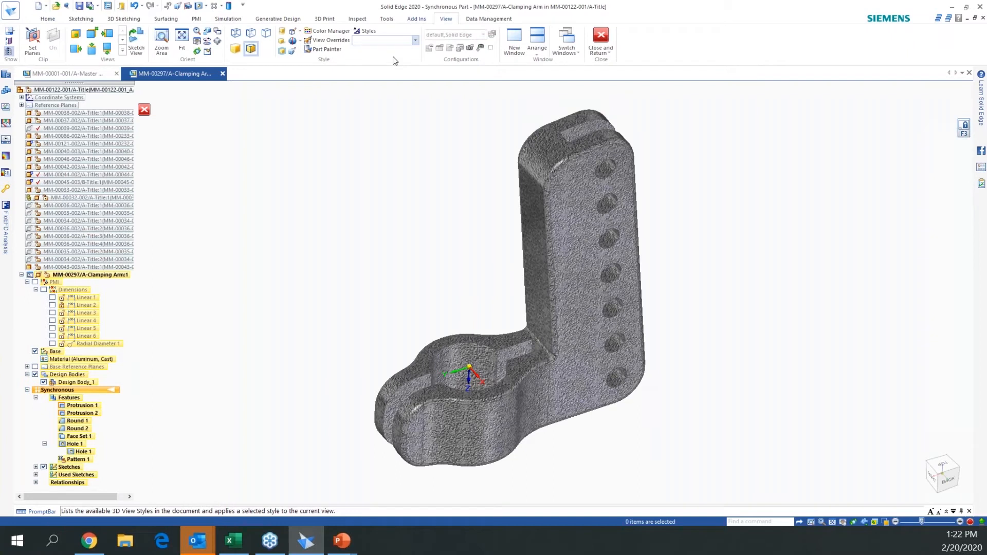
left_click(324, 49)
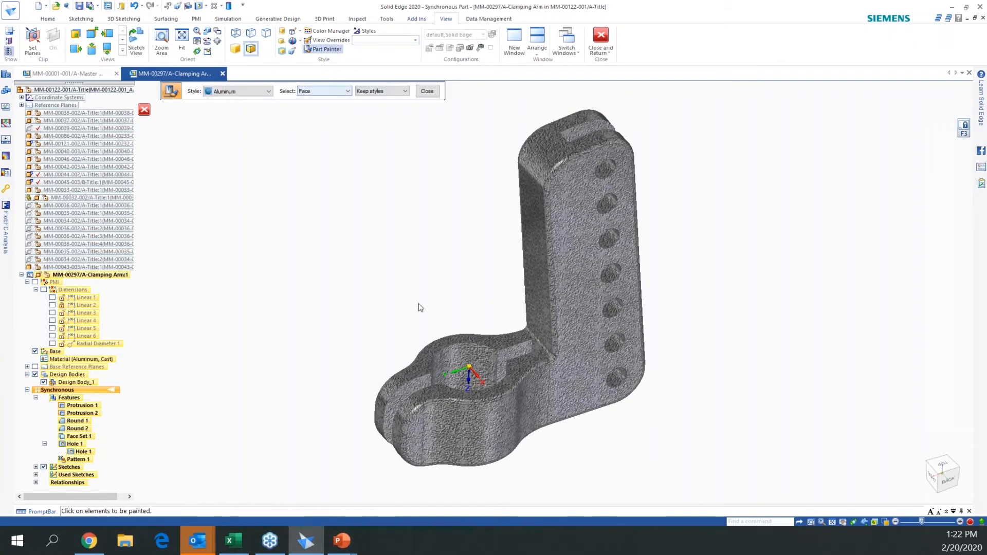
left_click(473, 368)
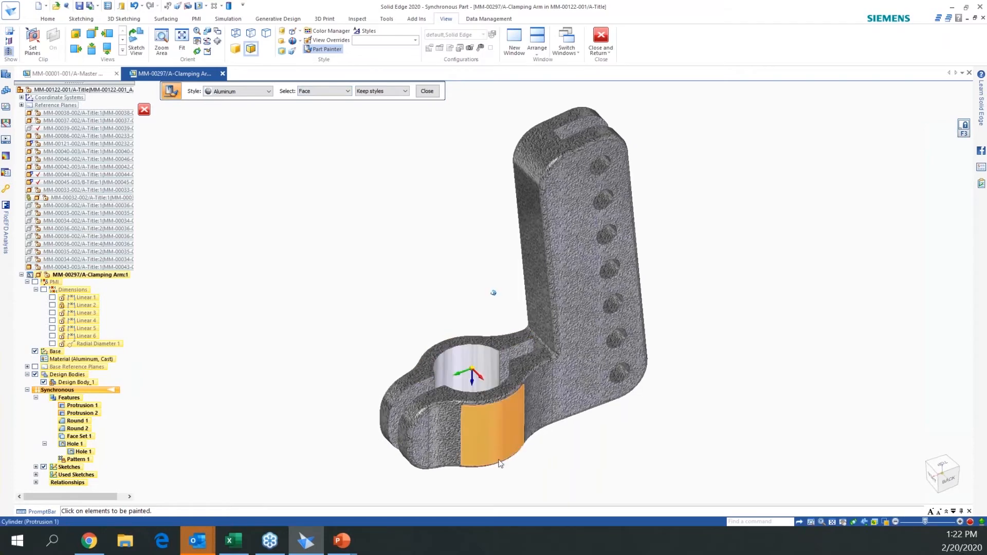
middle_click_drag(507, 461, 633, 415)
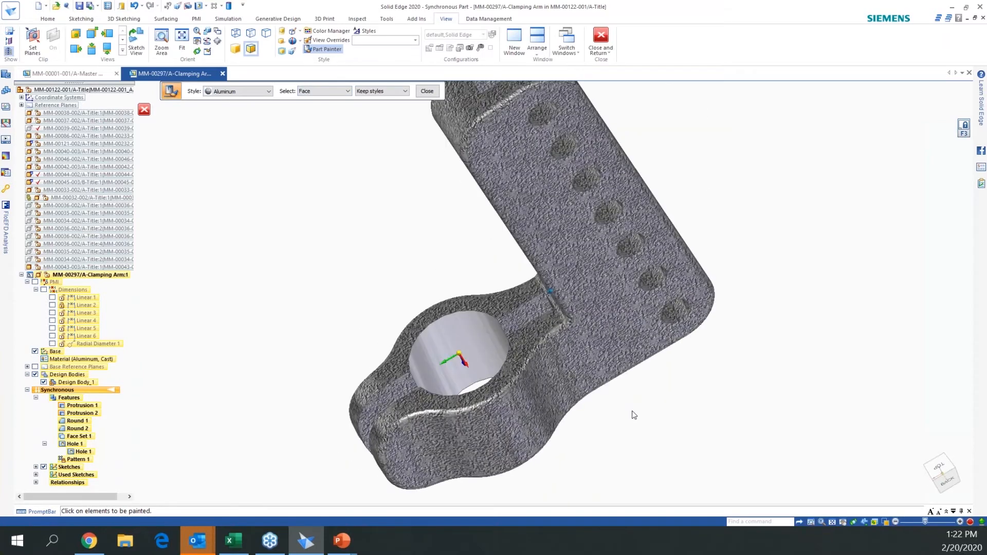
left_click(949, 487)
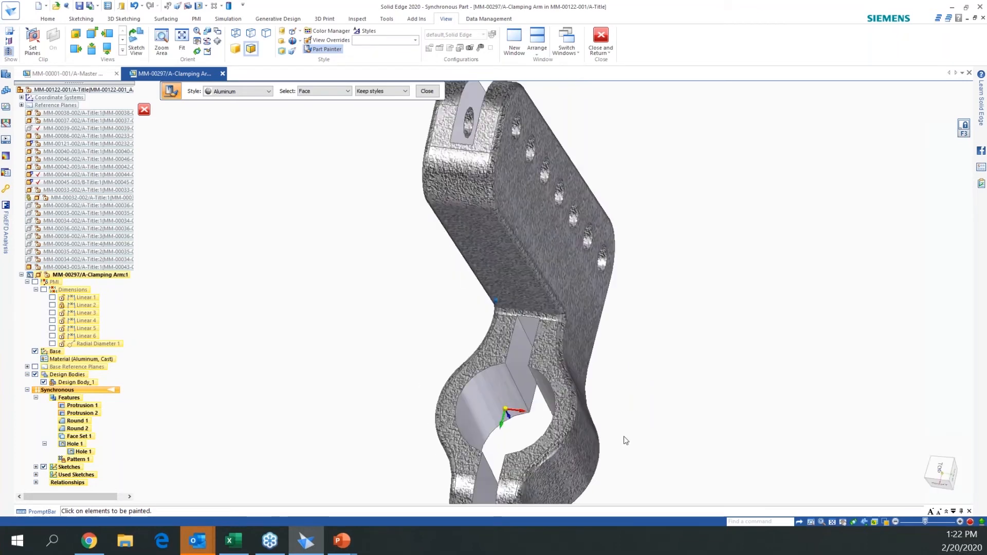
mouse_move(626, 441)
middle_mouse_down()
mouse_move(546, 436)
mouse_move(546, 384)
middle_mouse_up()
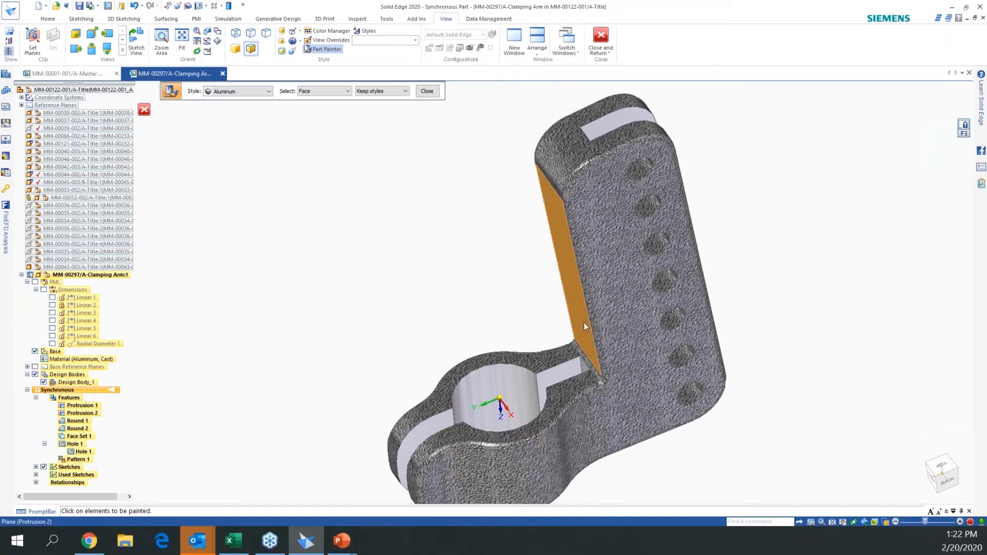
Paint the lowest hole and its hole pattern in the Aluminum style using Feature selection, and save the part
left_click(327, 91)
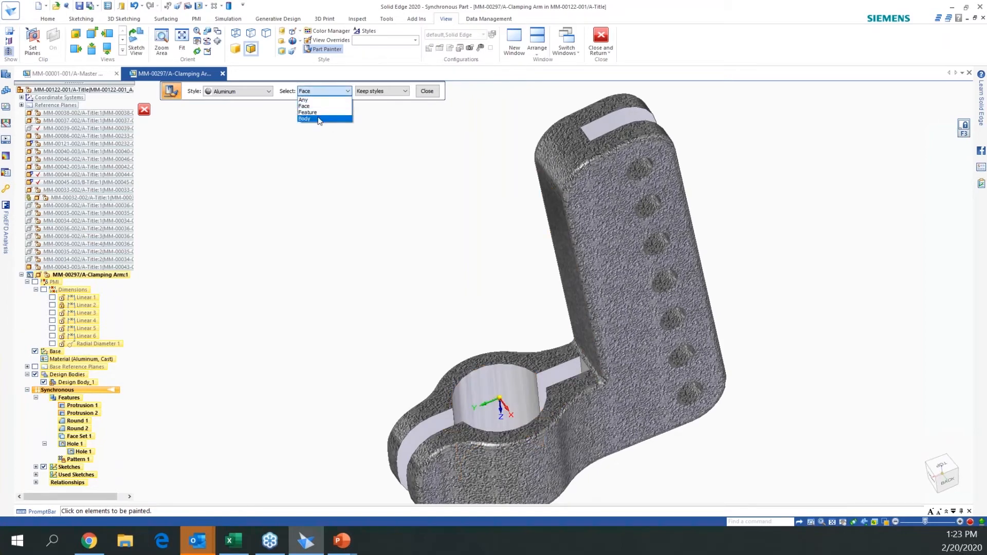
left_click(319, 113)
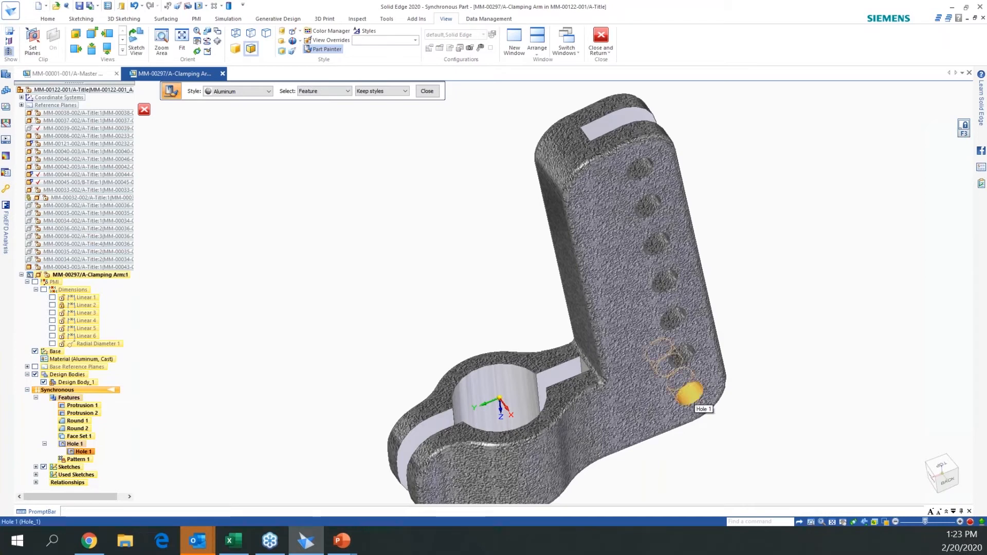
left_click(689, 394)
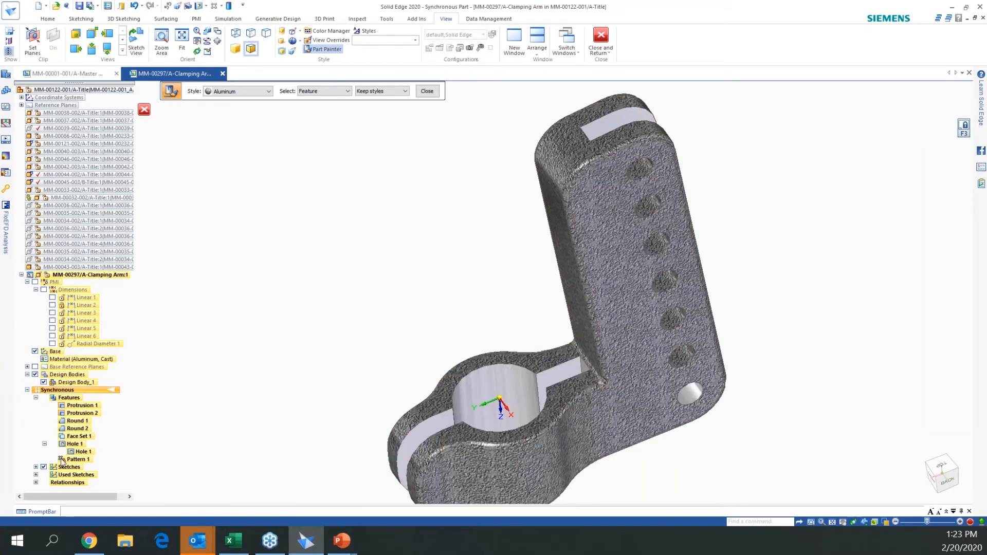
left_click(81, 460)
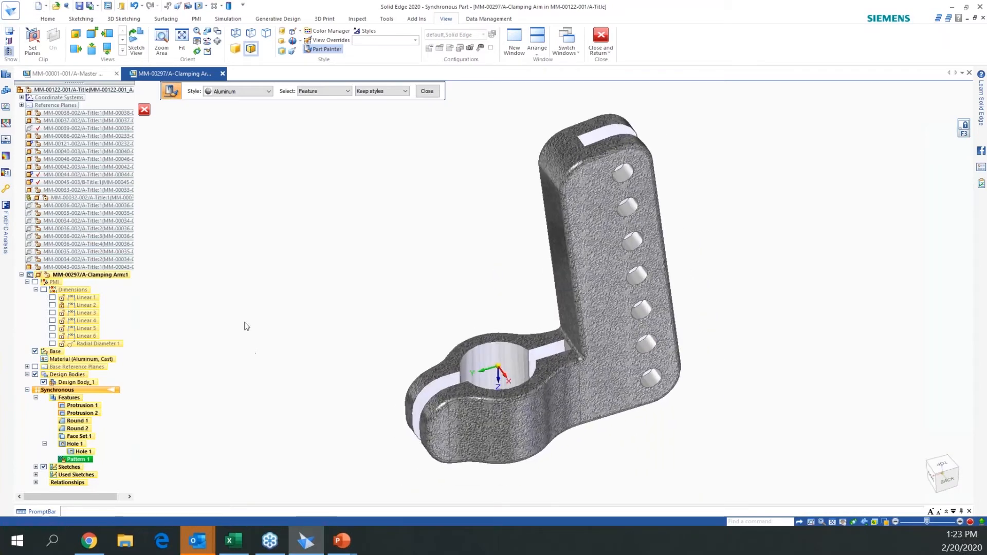
left_click(79, 6)
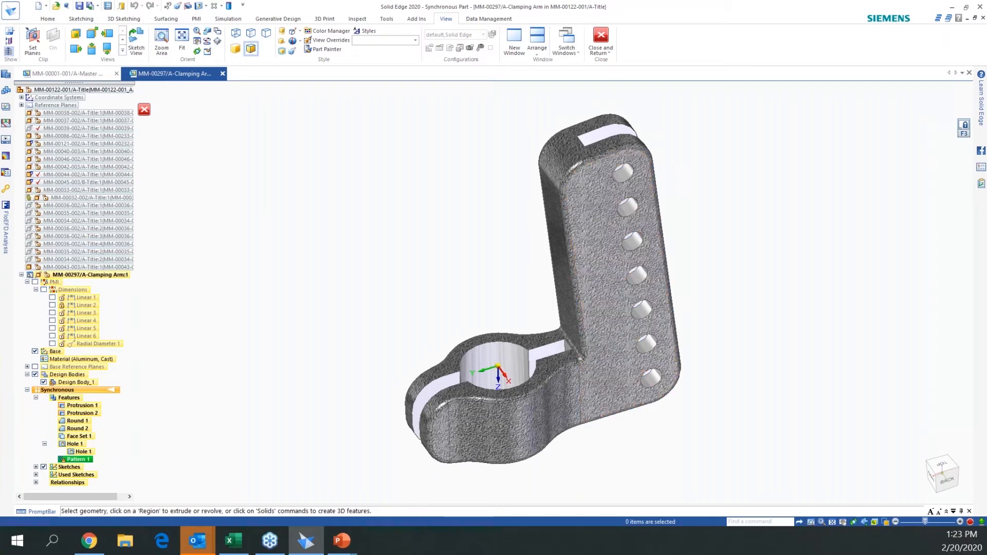
key("alt+Tab")
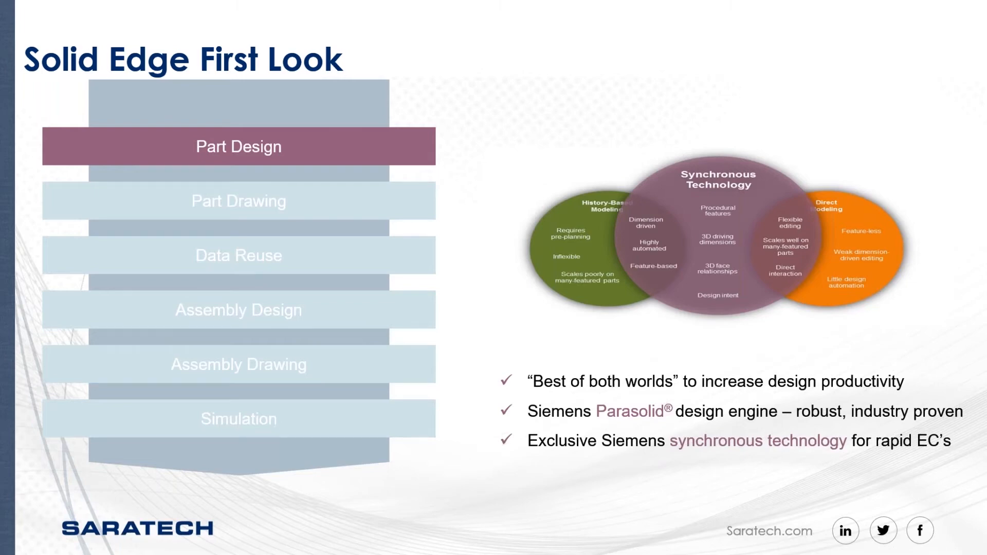
key("Right")
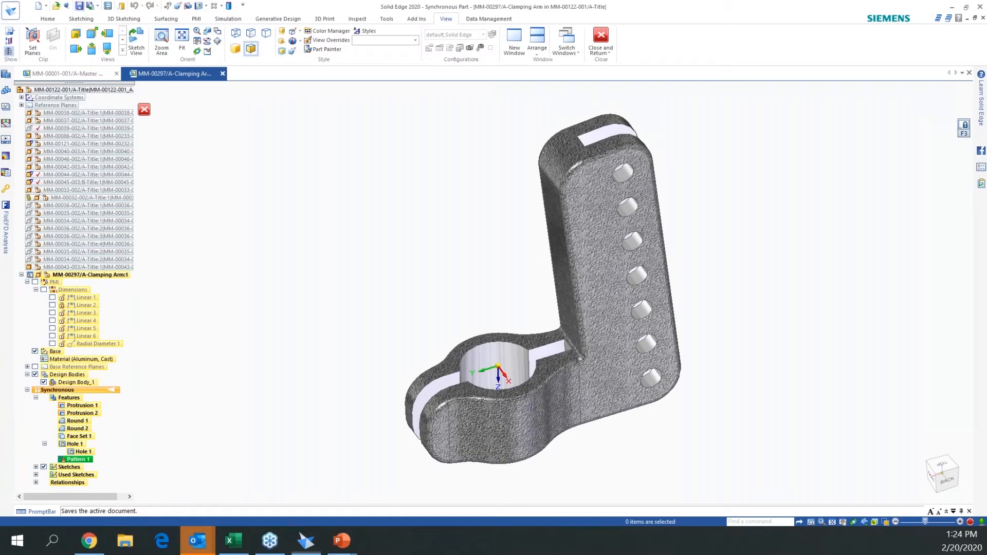
Create a drawing of the Clamping Arm from the _MM_Quick_Sheet_A.dft template without running the drawing view wizard
left_click(11, 11)
left_click(13, 54)
left_click(144, 161)
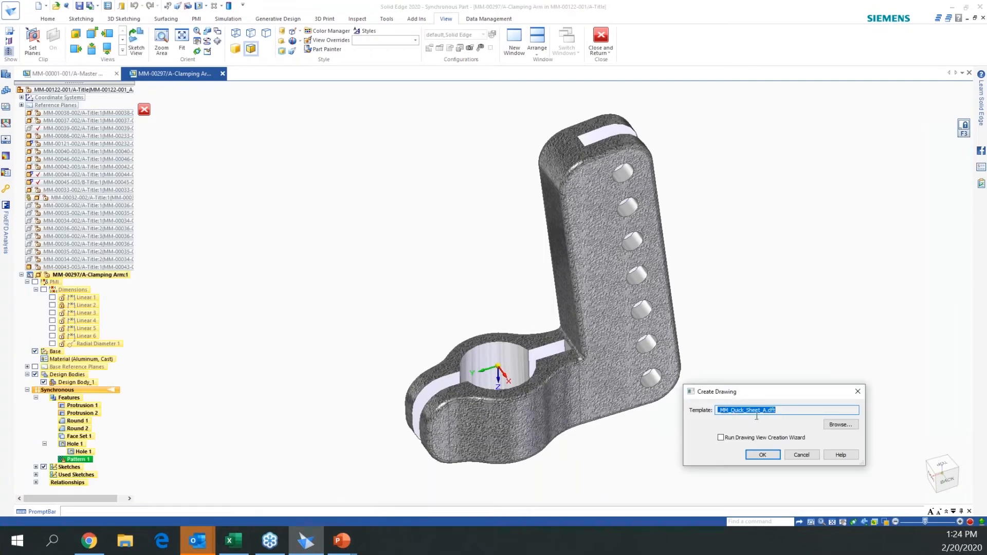
left_click(763, 455)
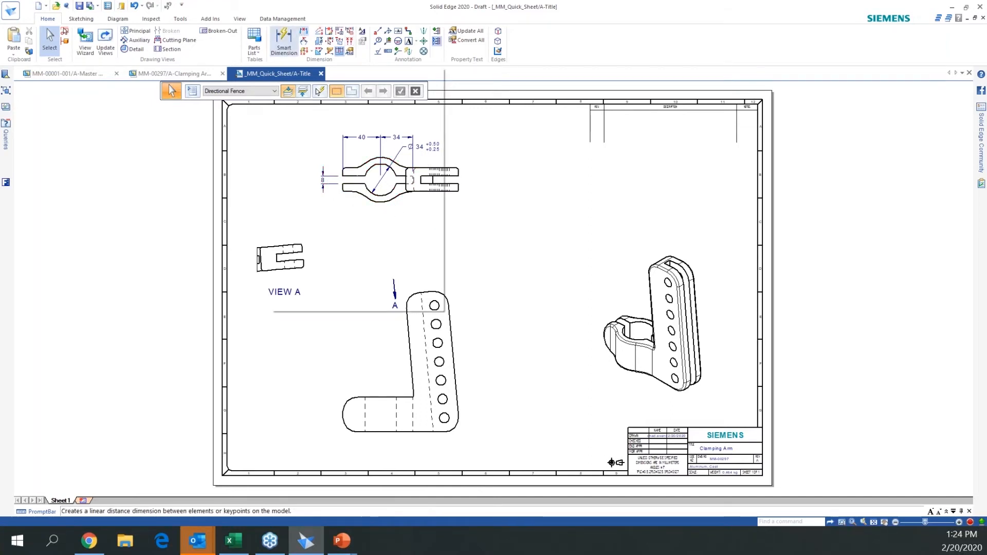
Add an angular dimension between the clamp section's upper edge and the tall arm's inner edge in the front view
left_click(284, 40)
scroll(478, 400, "up", 2)
scroll(478, 400, "up", 2)
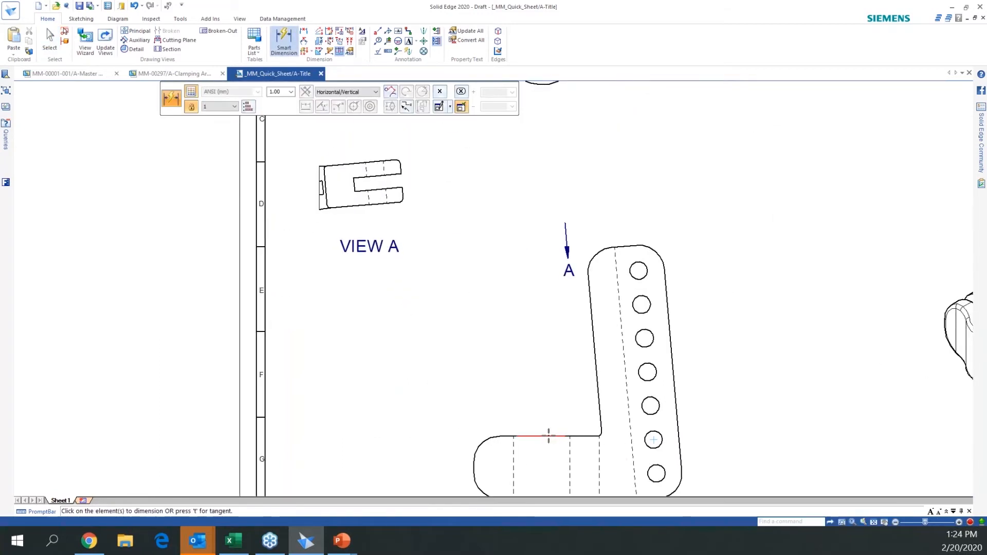
left_click(548, 437)
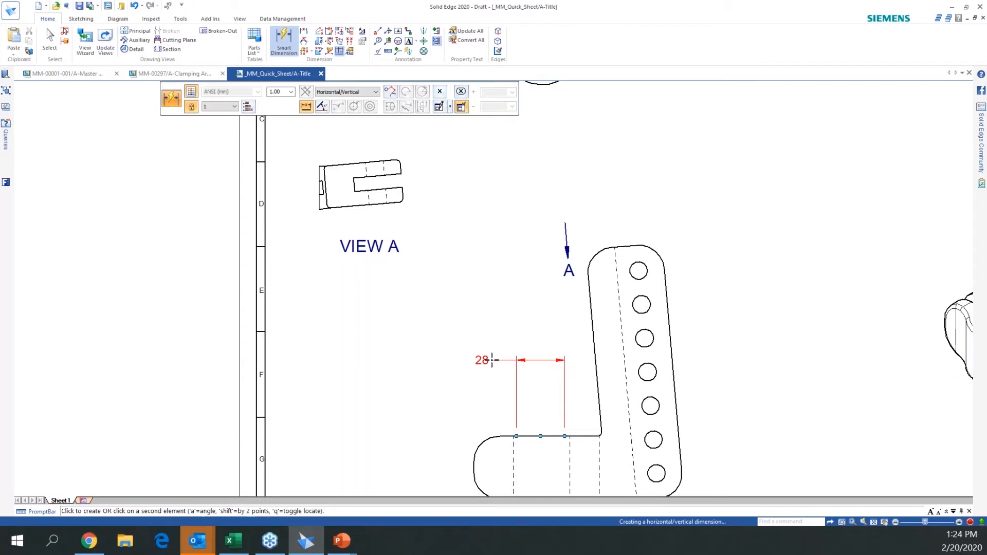
left_click(597, 376)
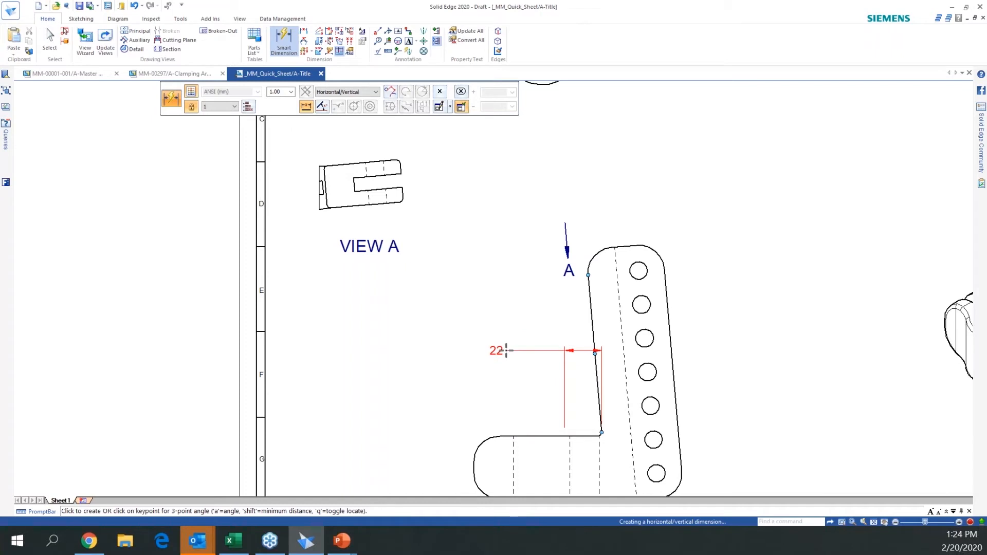
key("a")
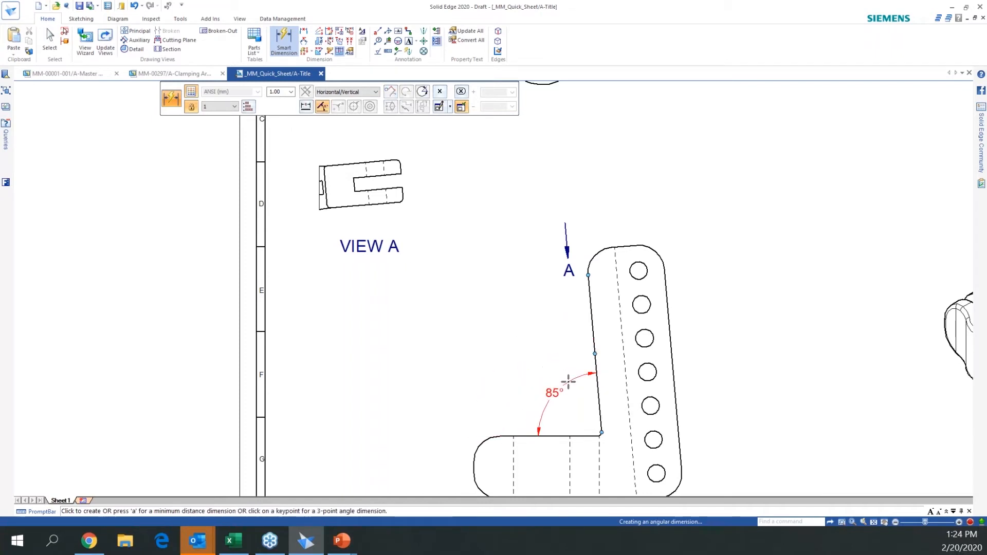
left_click(565, 376)
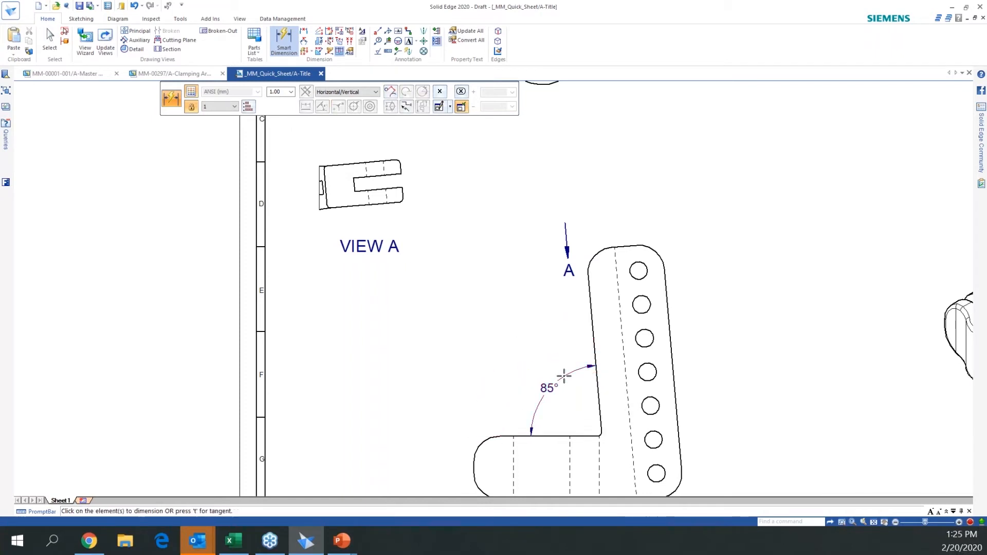
Dimension the clamp section's height and the diameter of the tall arm's lowest hole in the front view
scroll(560, 370, "down", 3)
left_click(522, 370)
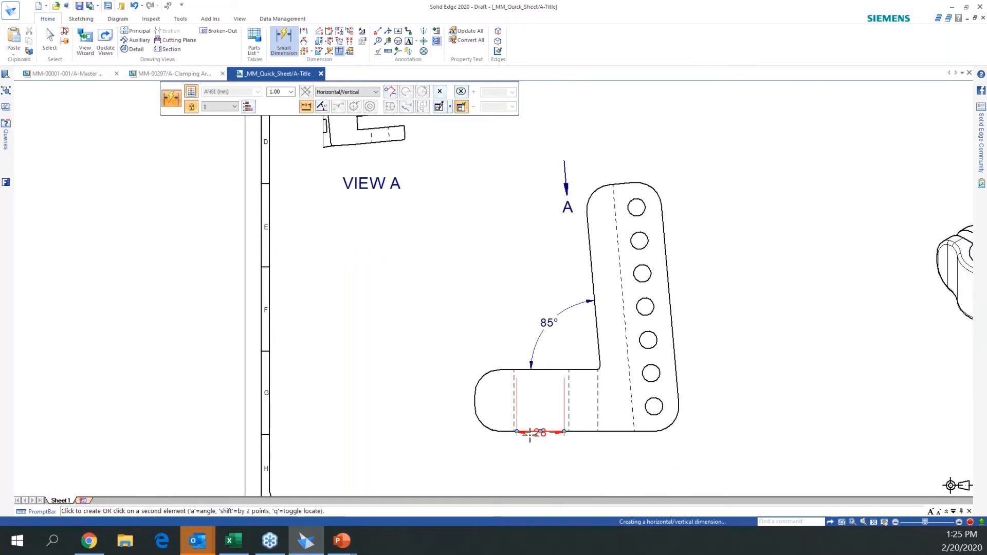
left_click(432, 399)
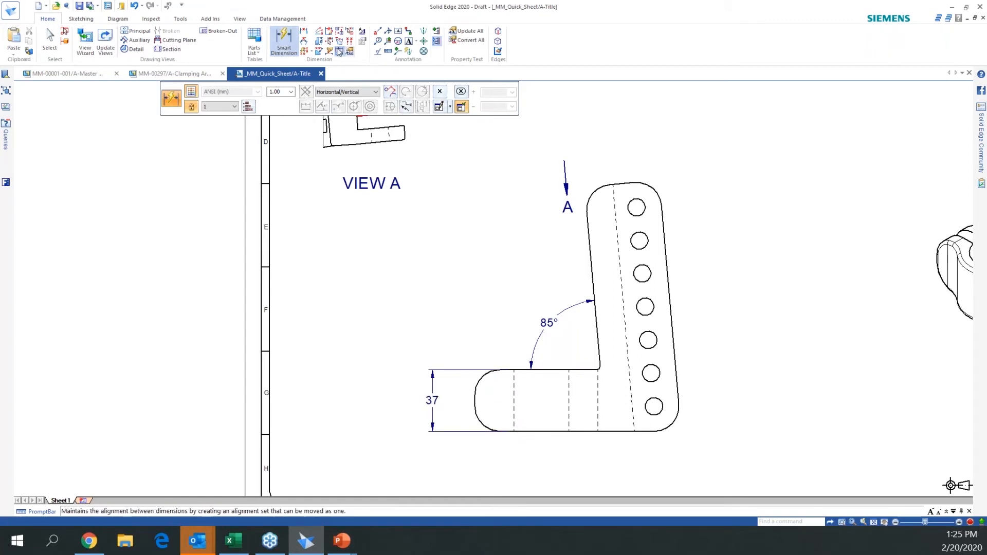
left_click(661, 412)
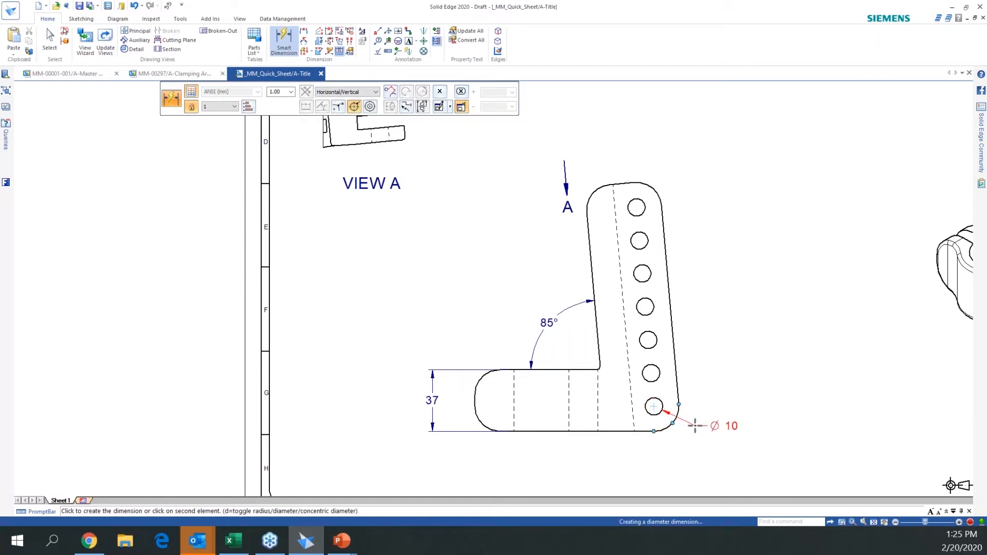
left_click(696, 424)
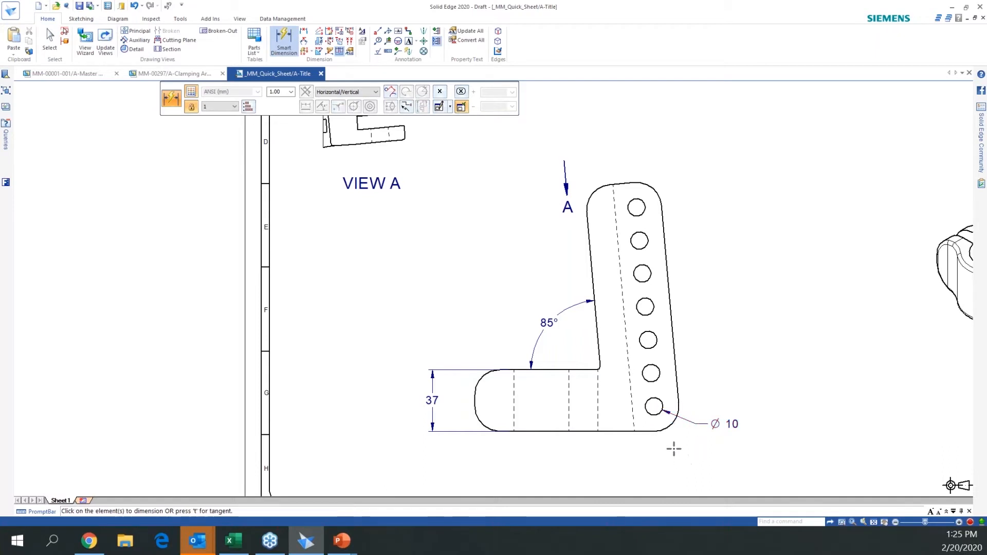
Dimension the radii of the outer corner below the lowest hole and the inner corner between clamp section and arm
left_click(669, 430)
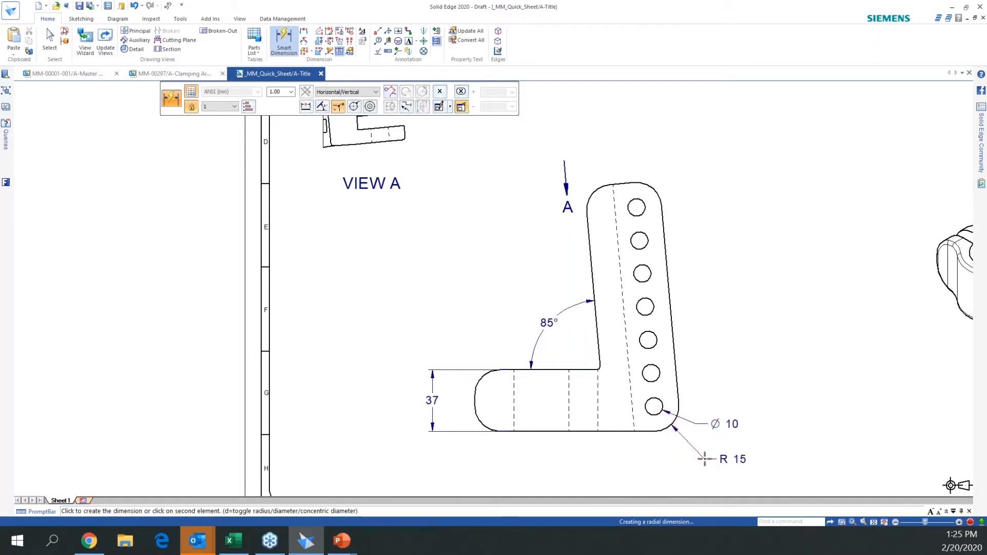
left_click(706, 458)
scroll(707, 459, "down", 1)
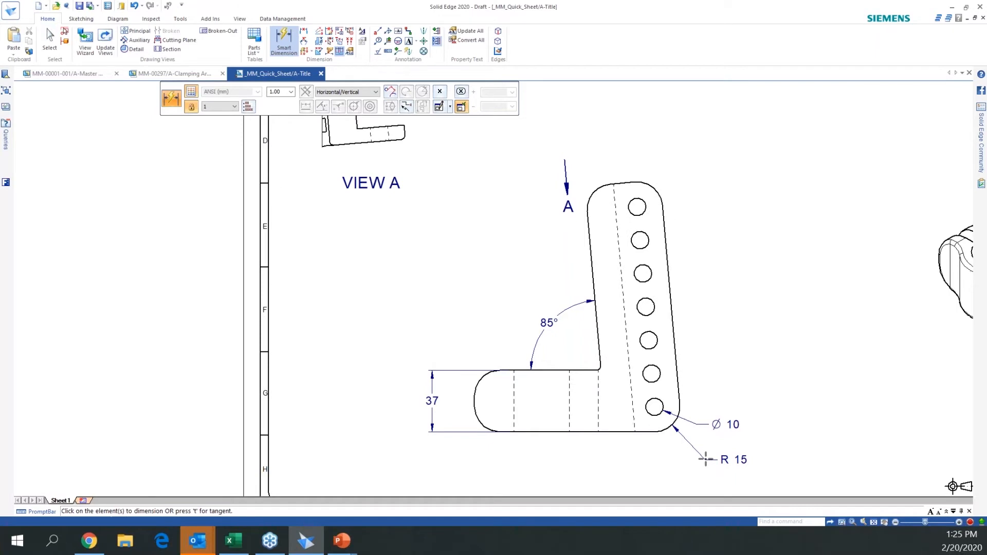
left_click(600, 370)
left_click(573, 347)
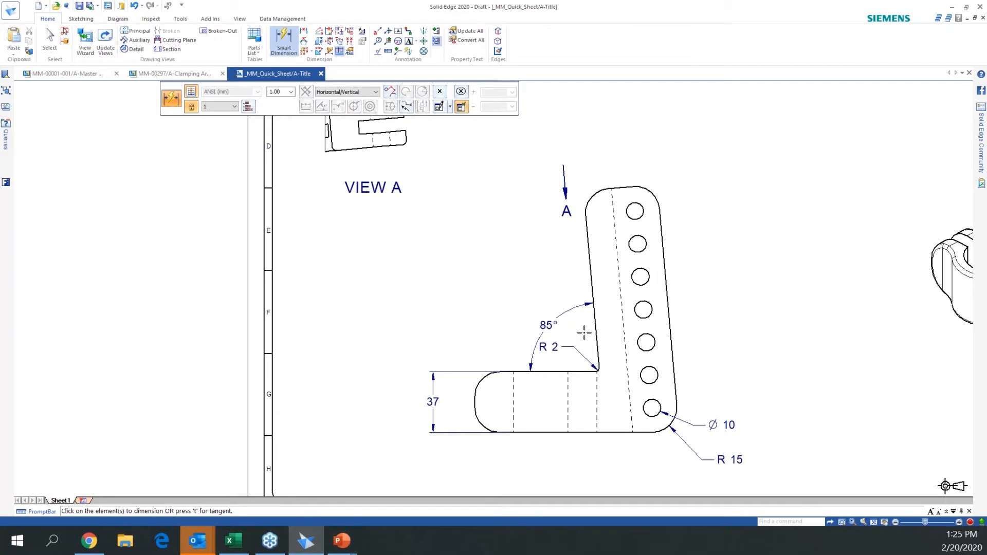
scroll(584, 333, "down", 2)
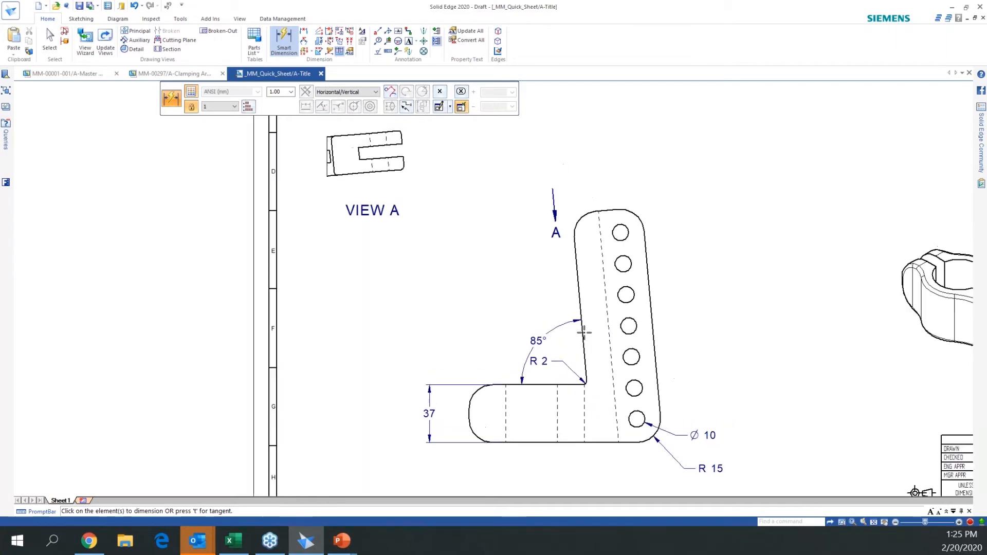
Add stacked By 2 Points distance dimensions from the tall arm's lowest hole to the second, third, fourth and topmost holes
left_click(304, 32)
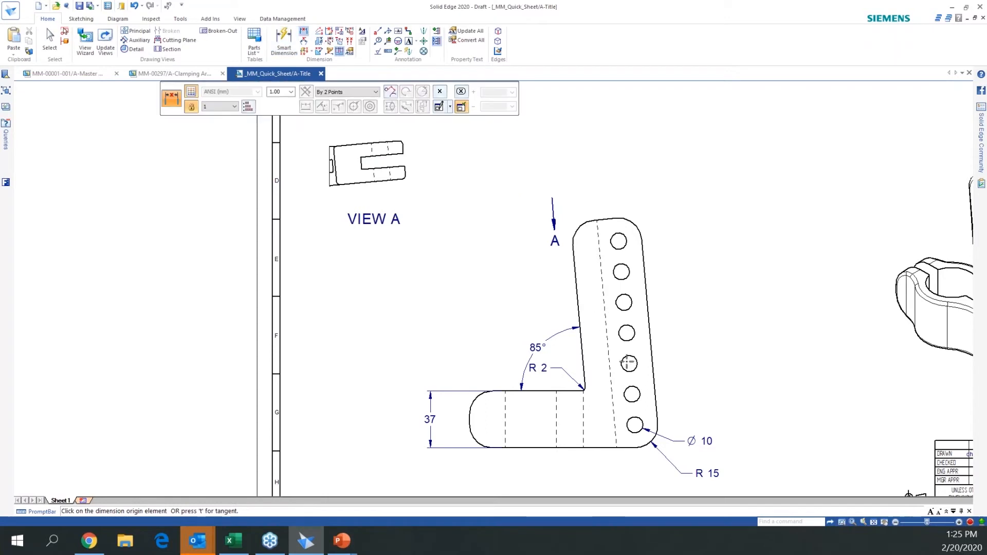
left_click(643, 420)
left_click(639, 395)
left_click(707, 400)
left_click(628, 364)
left_click(732, 379)
left_click(627, 334)
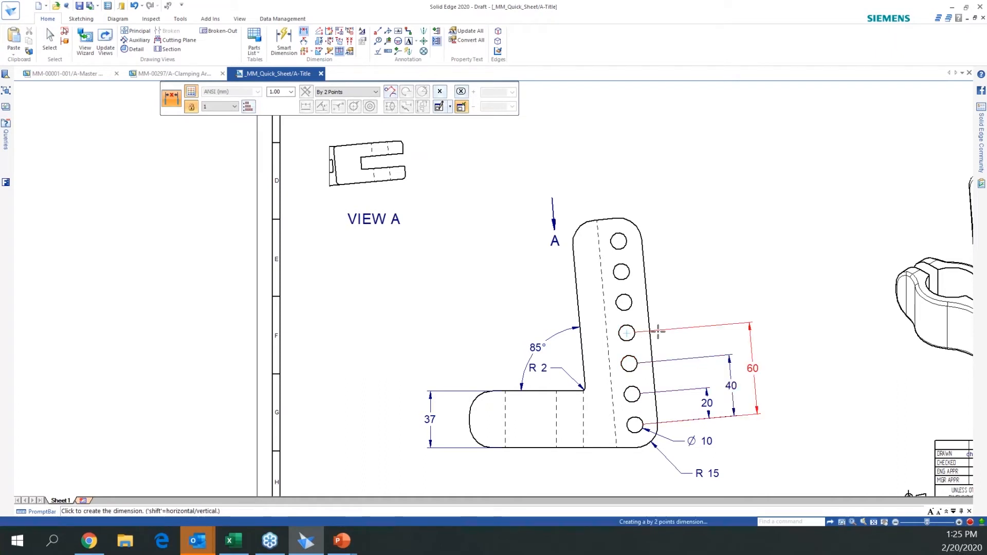
left_click(746, 333)
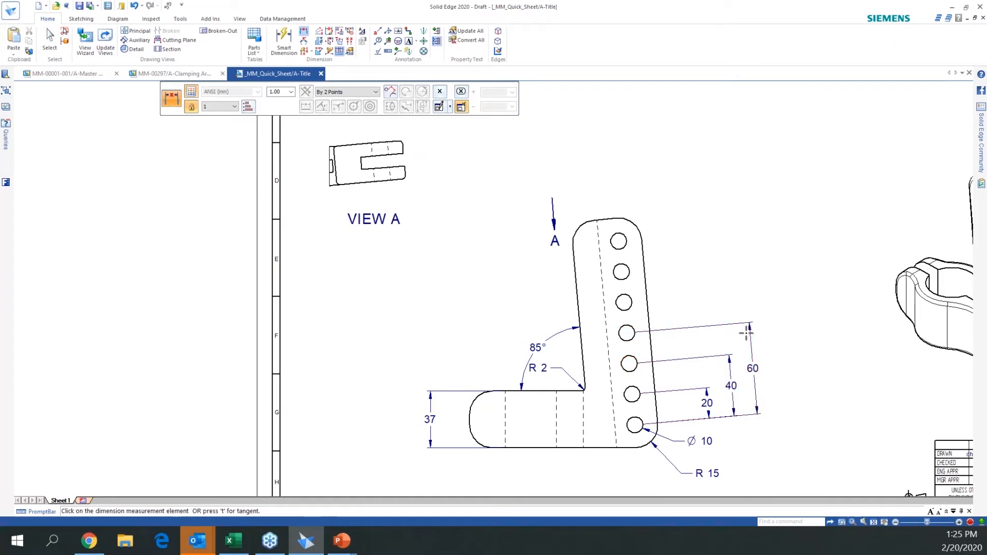
left_click(619, 242)
left_click(760, 291)
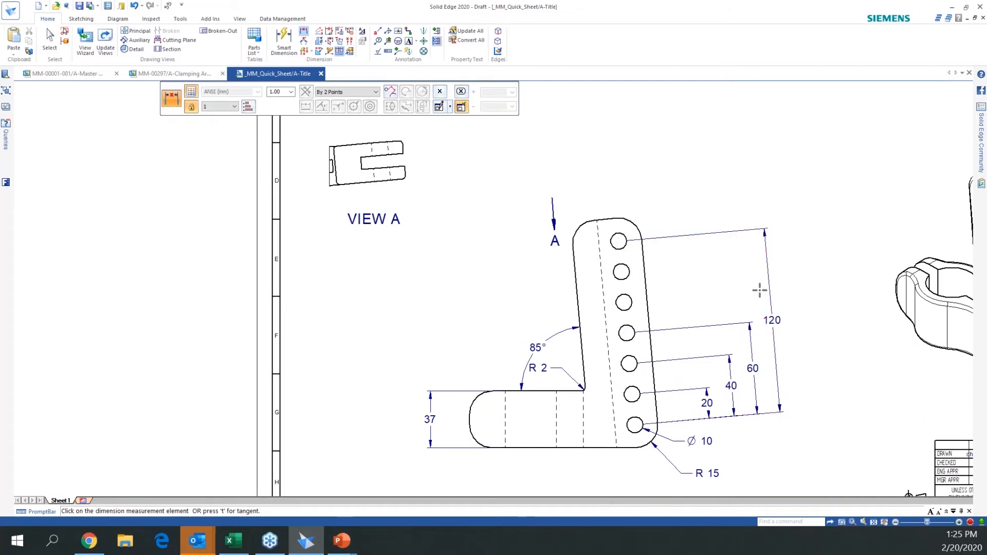
key("Escape")
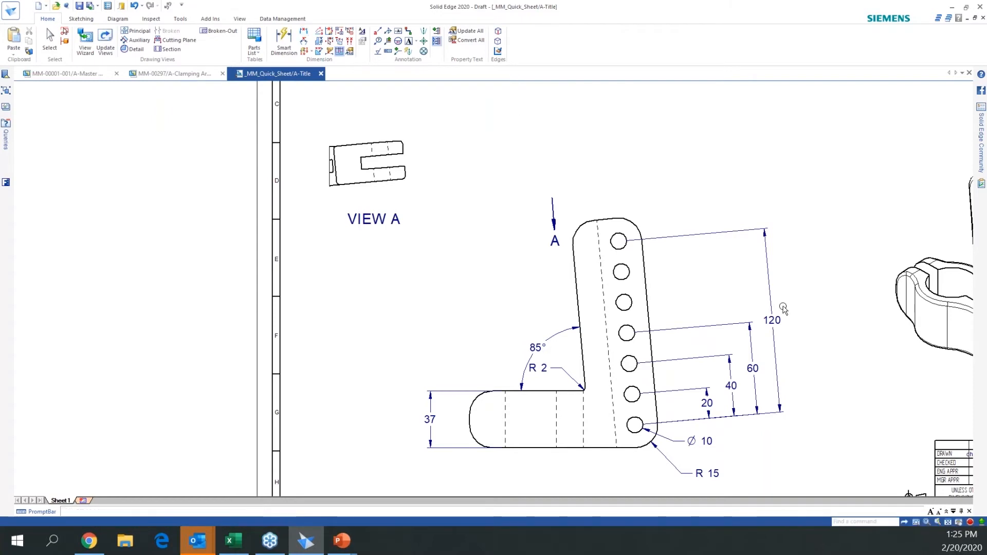
Shift the whole stack of hole-spacing dimensions closer to the tall arm in the front view
left_click(776, 373)
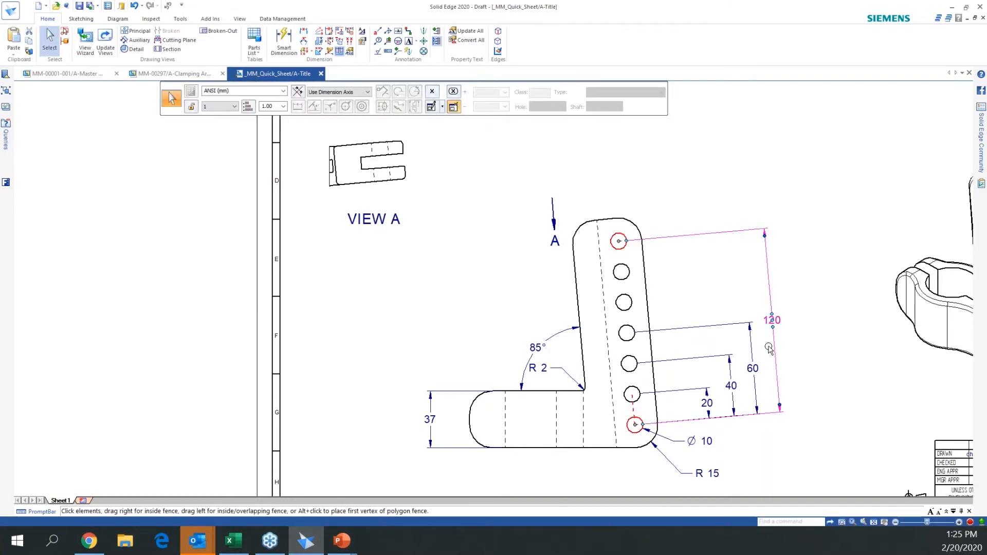
left_click_drag(776, 356, 749, 366)
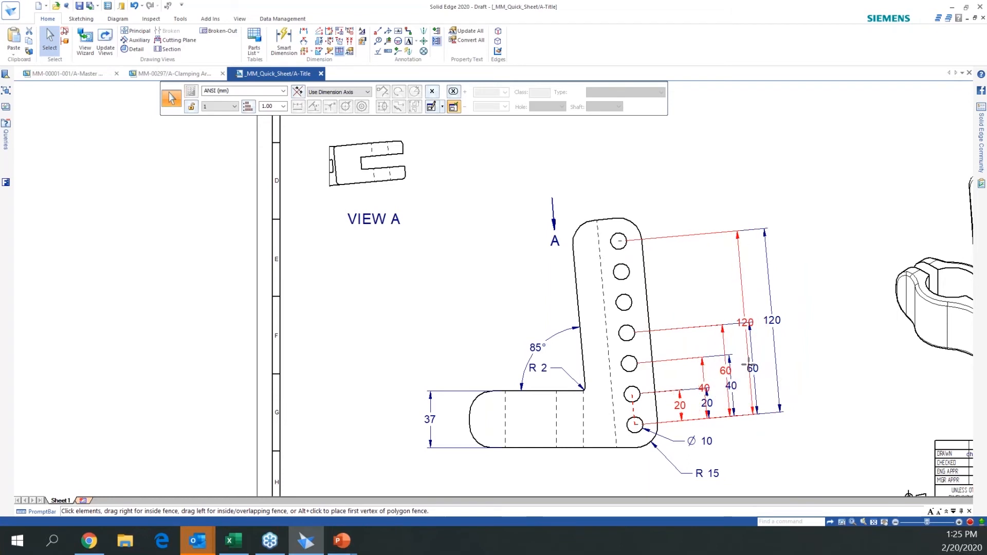
left_click(869, 384)
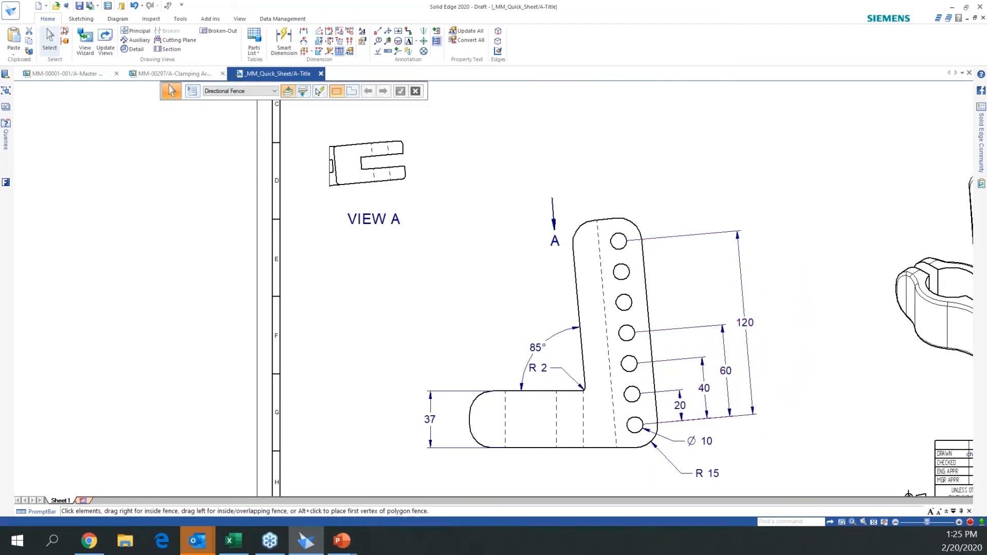
Set the callout's finite hole depth text to THRU and place the feature callout on the angled arm's uppermost hole
left_click(378, 31)
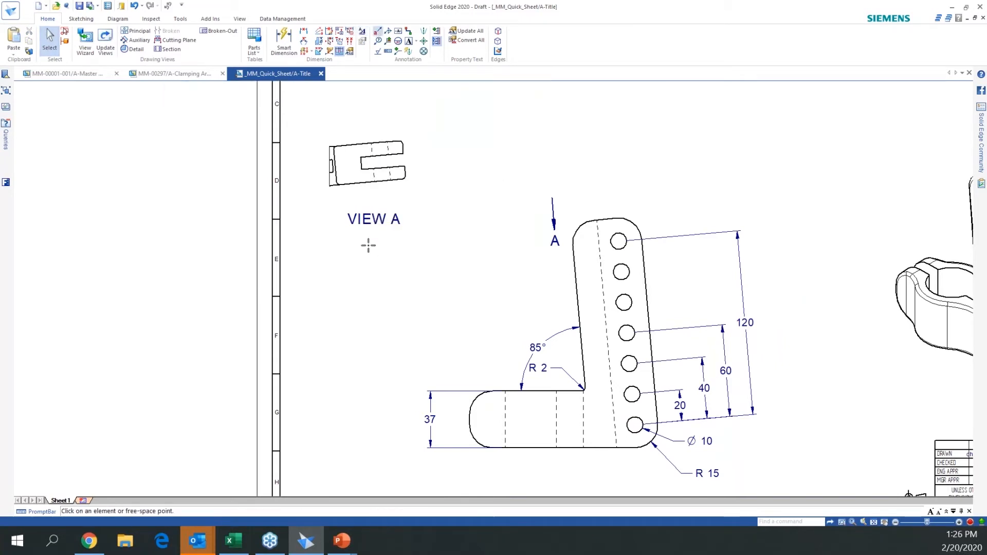
left_click(327, 91)
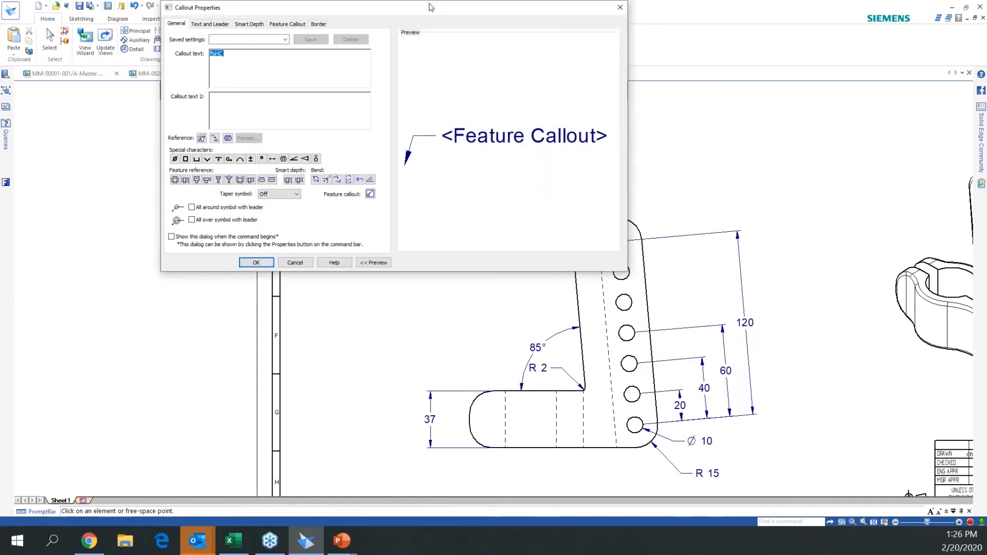
left_click_drag(431, 7, 364, 83)
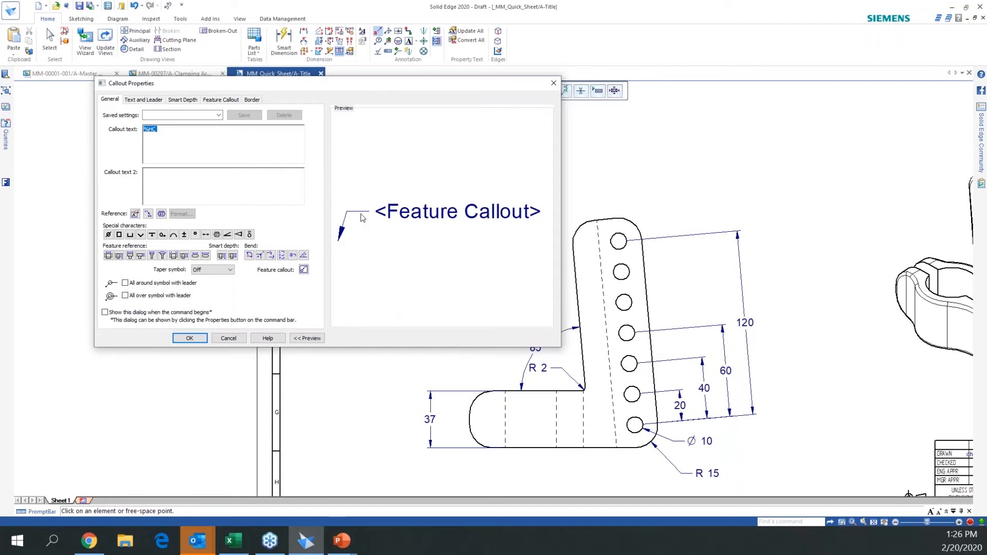
left_click(134, 100)
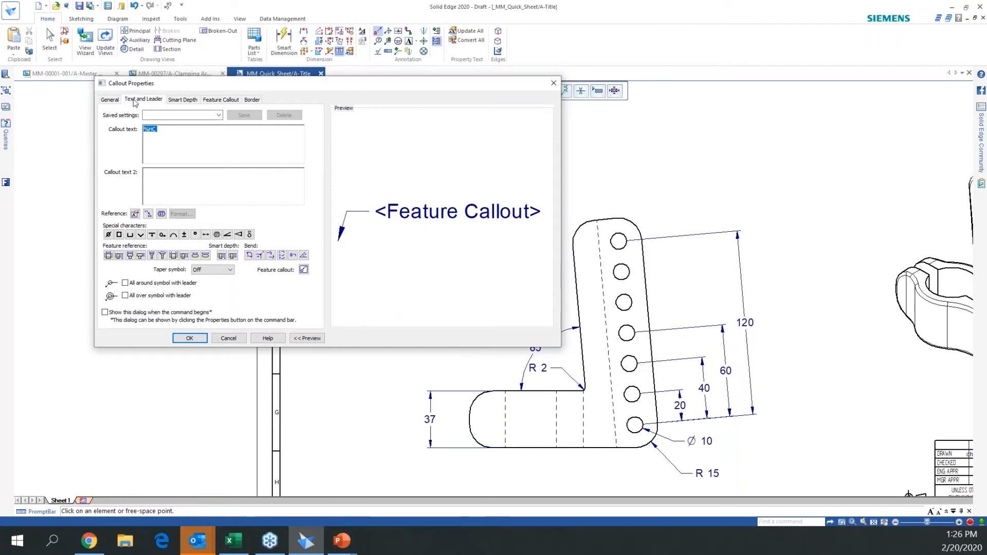
left_click(181, 100)
left_click_drag(140, 155, 119, 156)
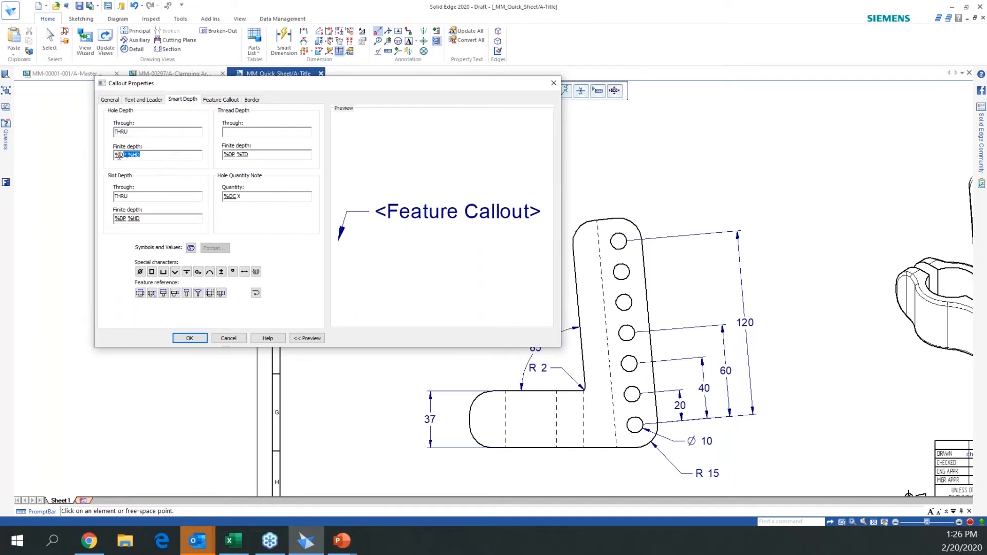
type("THRU")
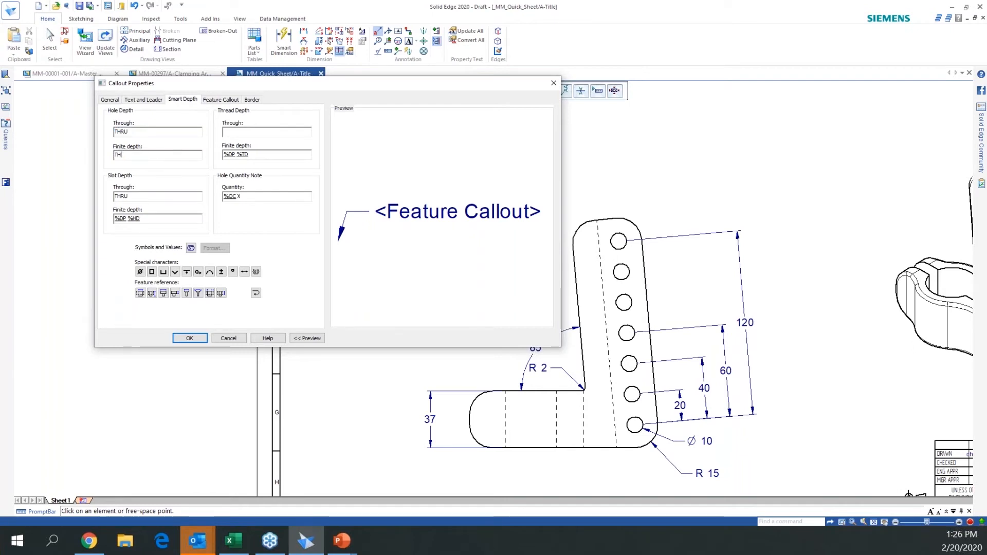
left_click(190, 338)
left_click(619, 240)
left_click(668, 180)
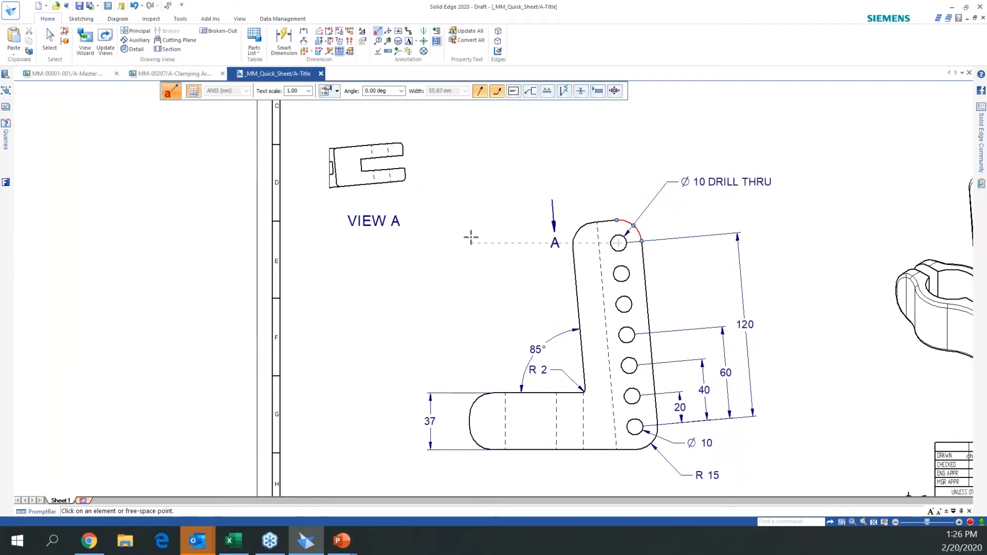
Attach a datum frame reading -A- beneath the lower outer arc of the clamp in the plan view
scroll(470, 237, "up", 5, "shift")
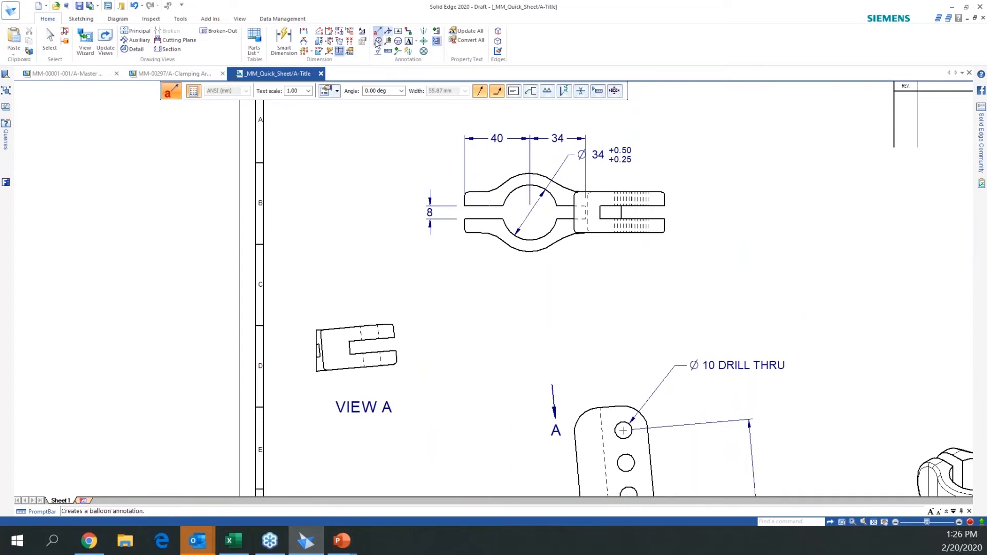
left_click(398, 31)
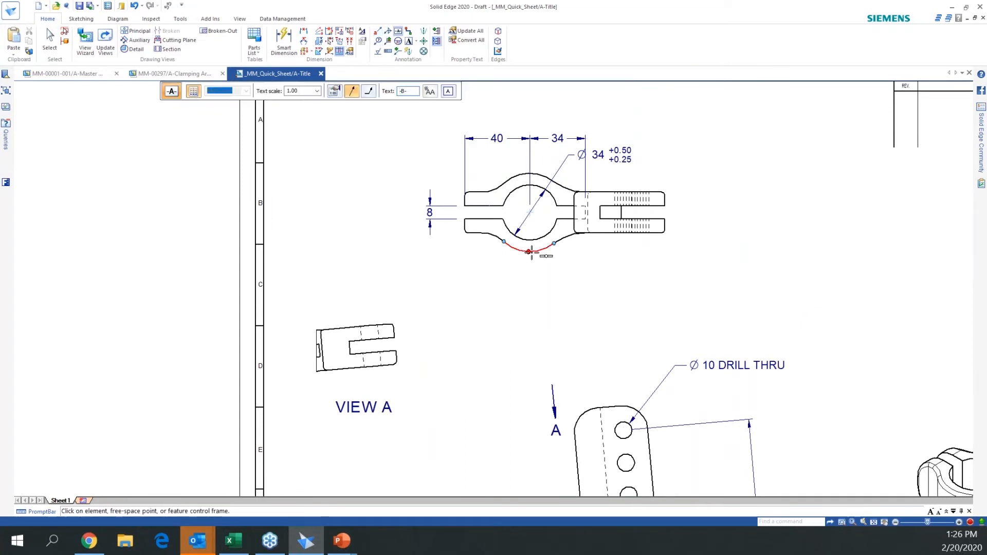
left_click(529, 252)
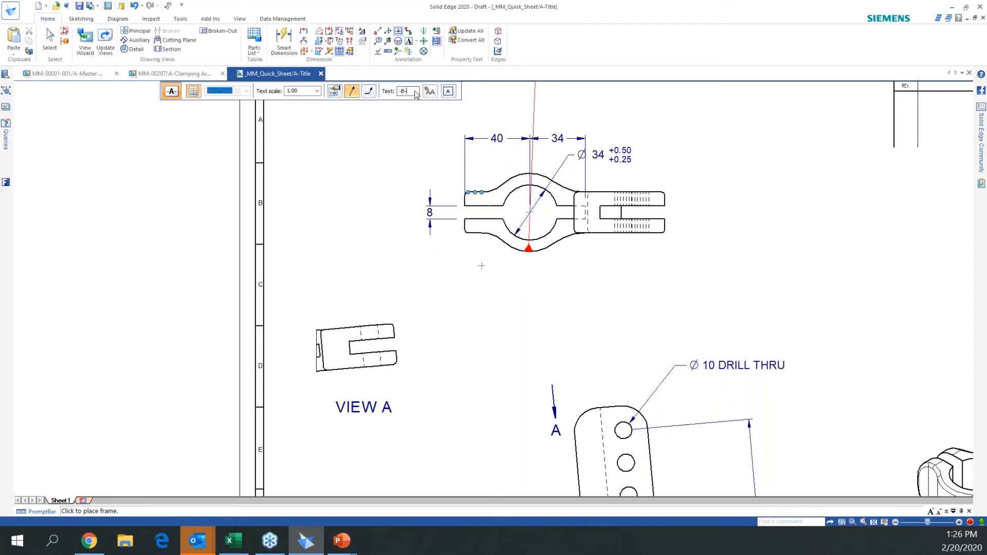
key("Left")
key("BackSpace")
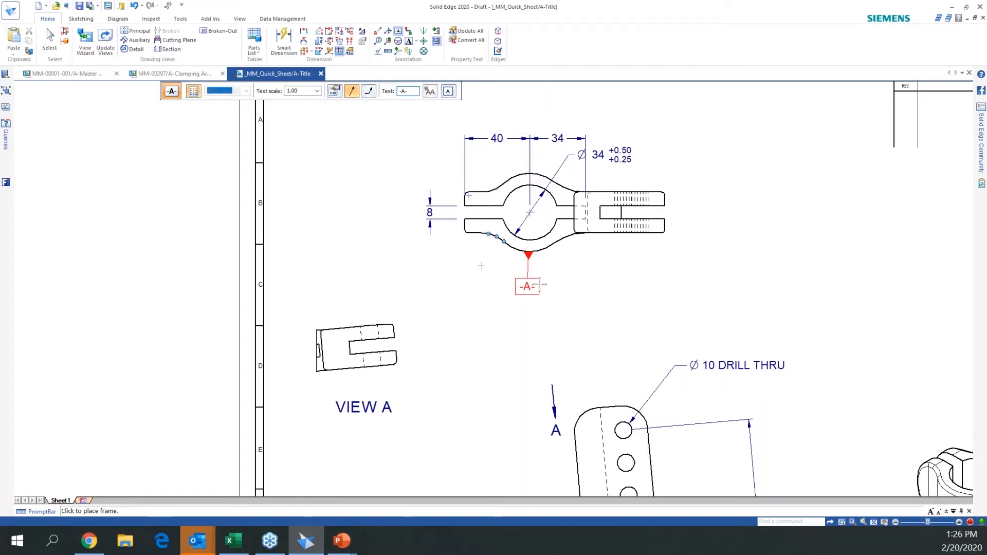
left_click(540, 285)
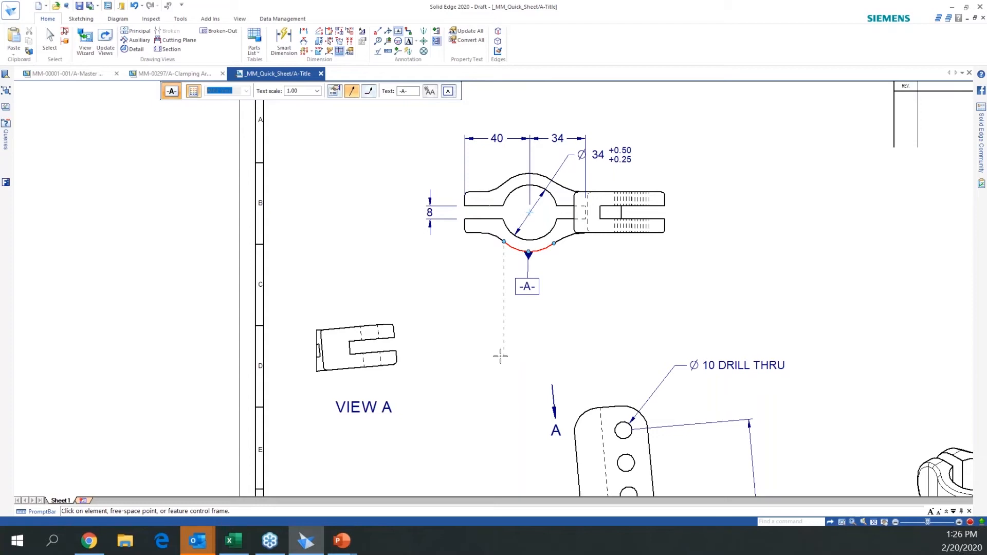
Attach a datum frame reading -B- to the bottom edge of the arm's horizontal leg in the front view
scroll(500, 365, "down", 3)
scroll(534, 360, "up", 2)
left_click(591, 340)
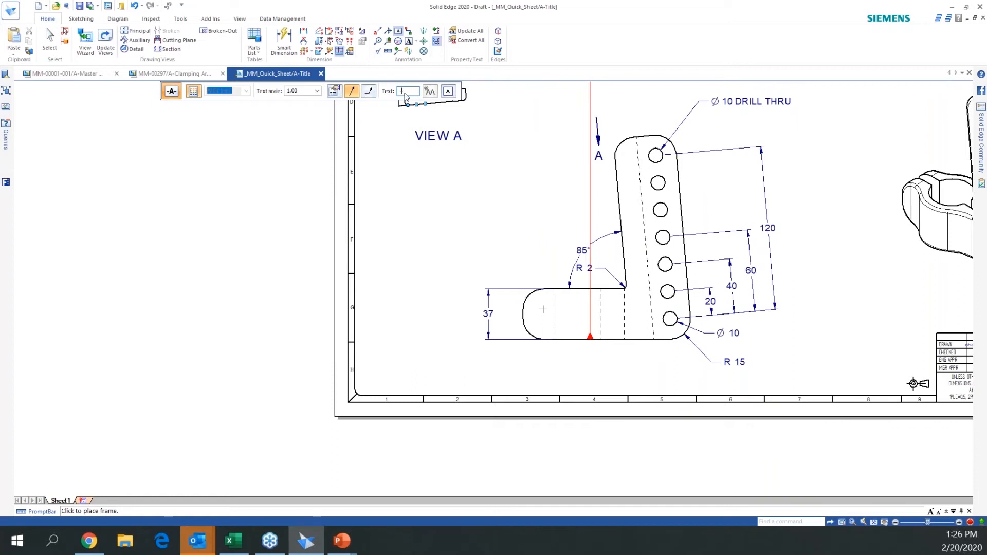
left_click(590, 366)
scroll(507, 231, "up", 3)
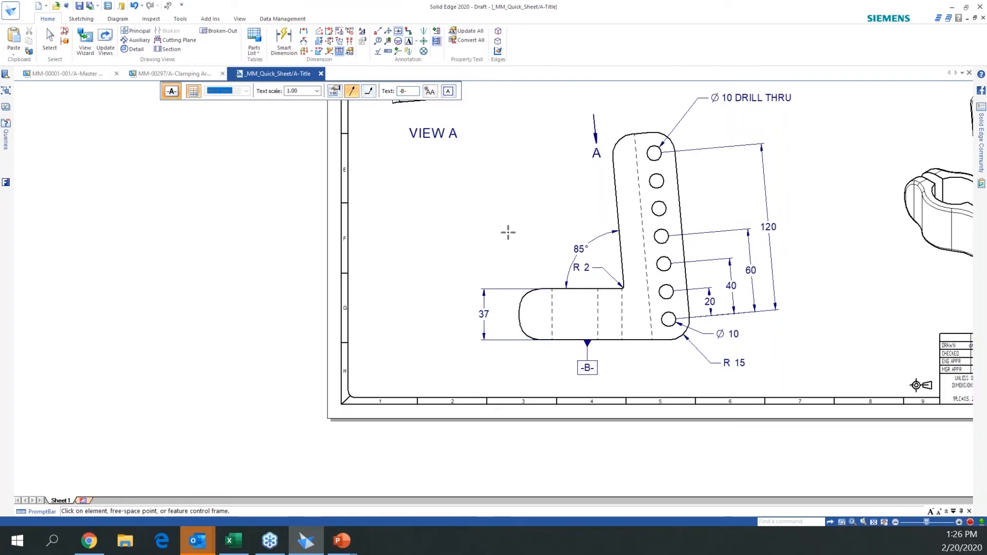
Move the clamp bore's toleranced diameter dimension to the open space below and left of the clamp
scroll(496, 203, "down", 3)
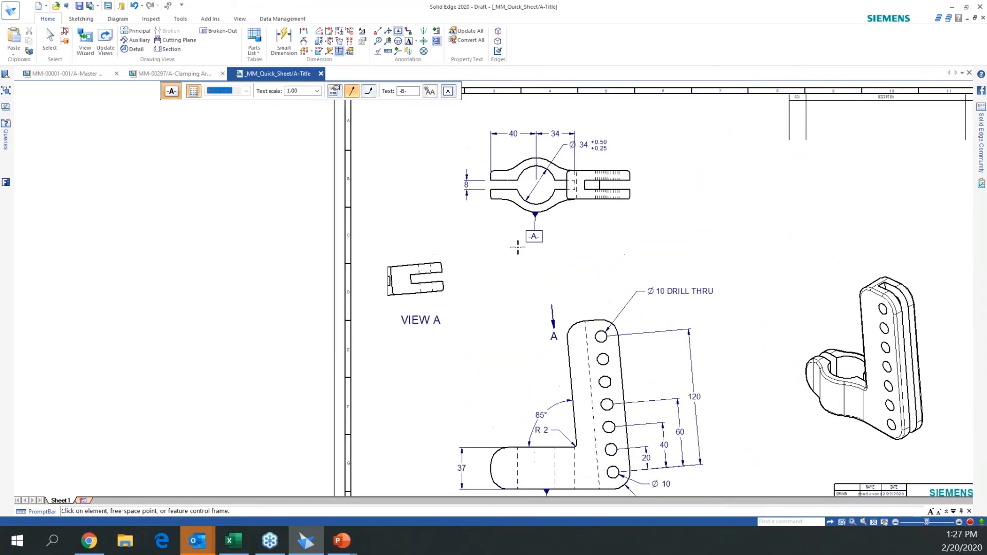
scroll(572, 245, "up", 2)
scroll(636, 244, "up", 2)
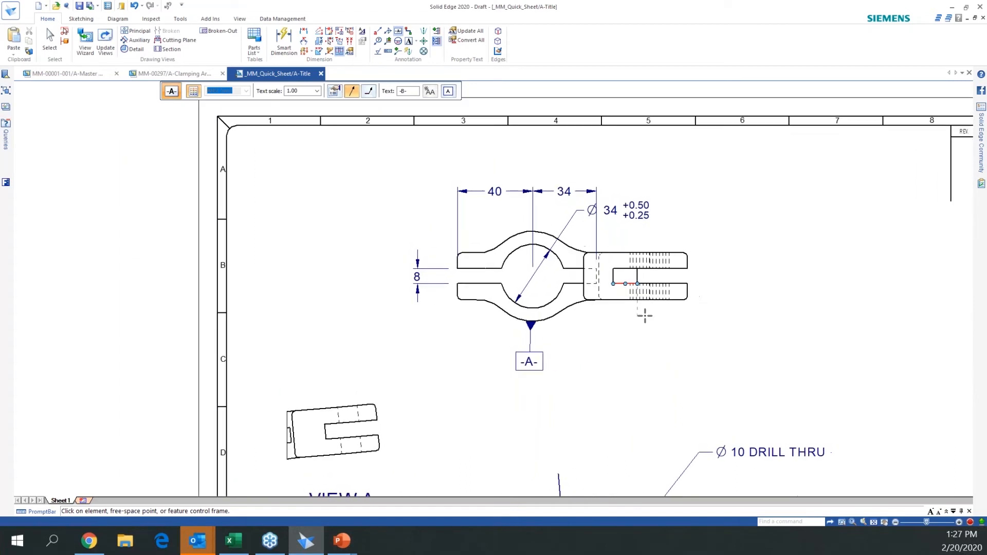
key("Escape")
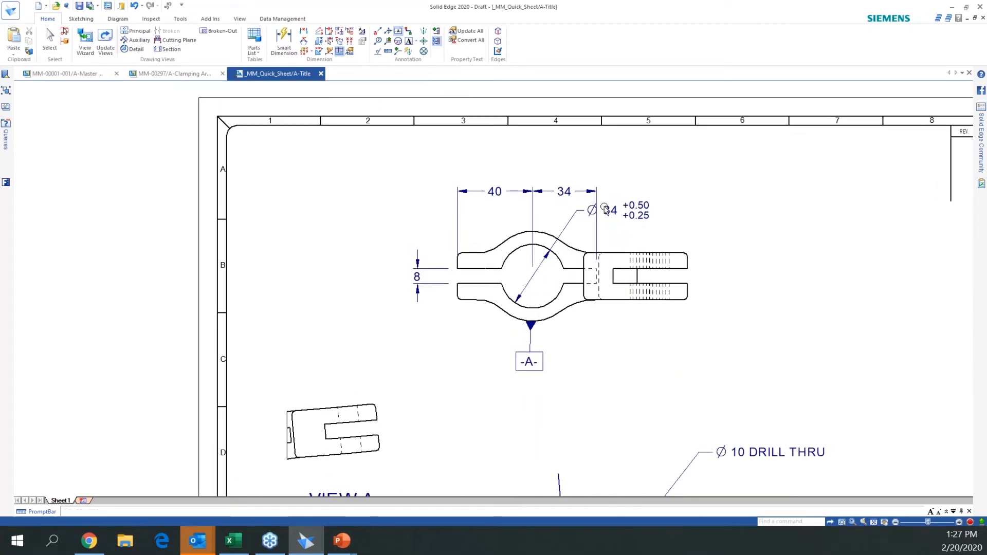
left_click(622, 214)
left_click_drag(623, 216, 377, 356)
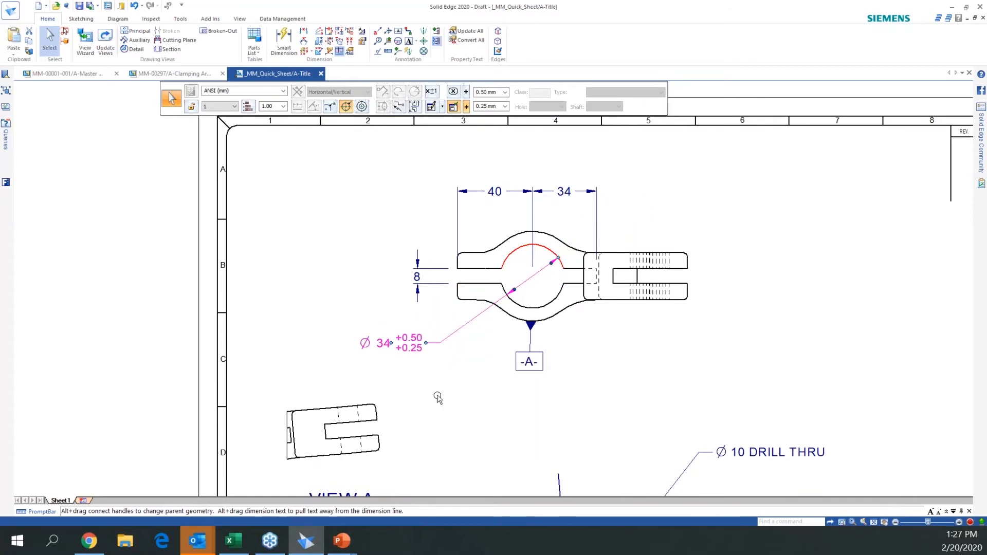
Place a position feature control frame under the bore diameter dimension: diameter 0.10, maximum material condition, datums A and B
left_click(440, 327)
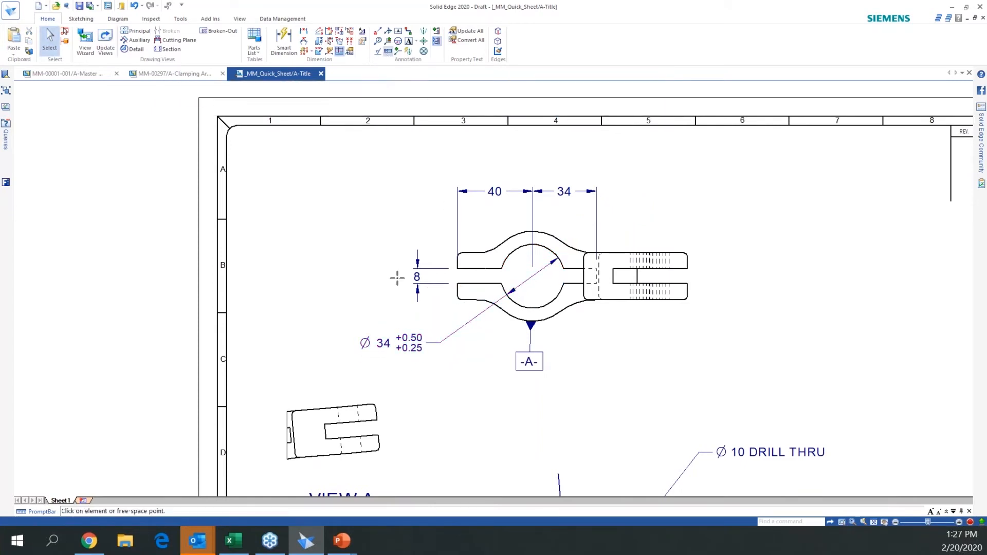
left_click(382, 346)
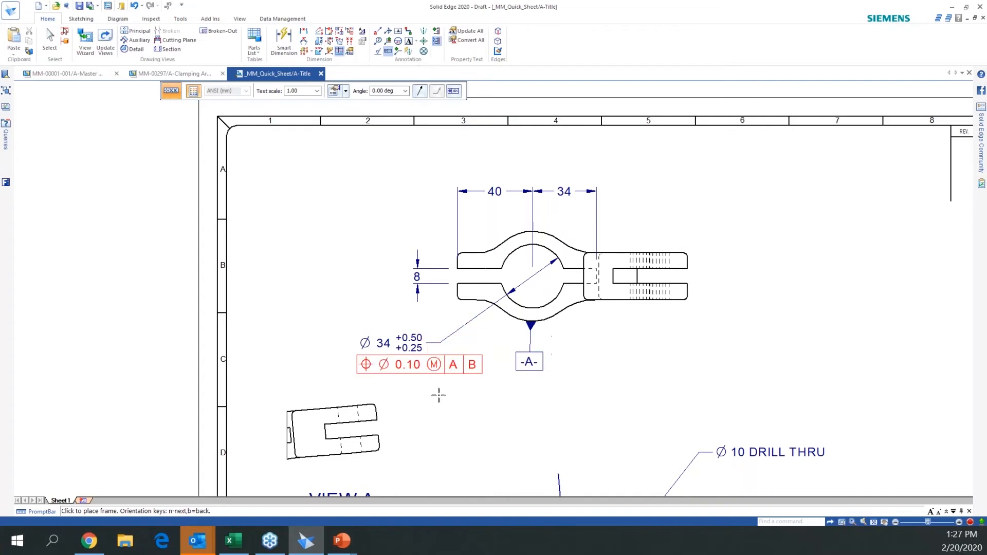
left_click(424, 389)
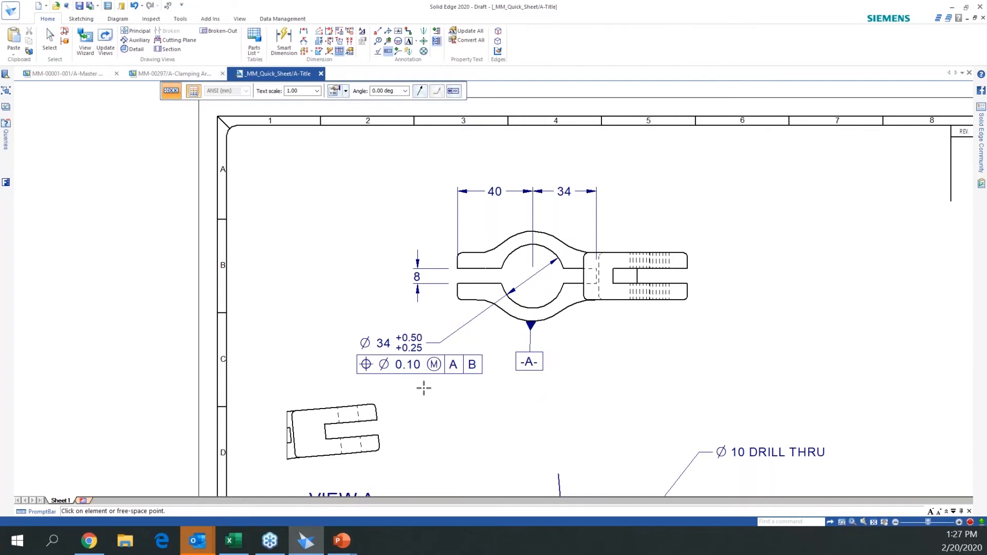
Try replacing the feature control frame's content with a divider
left_click(333, 91)
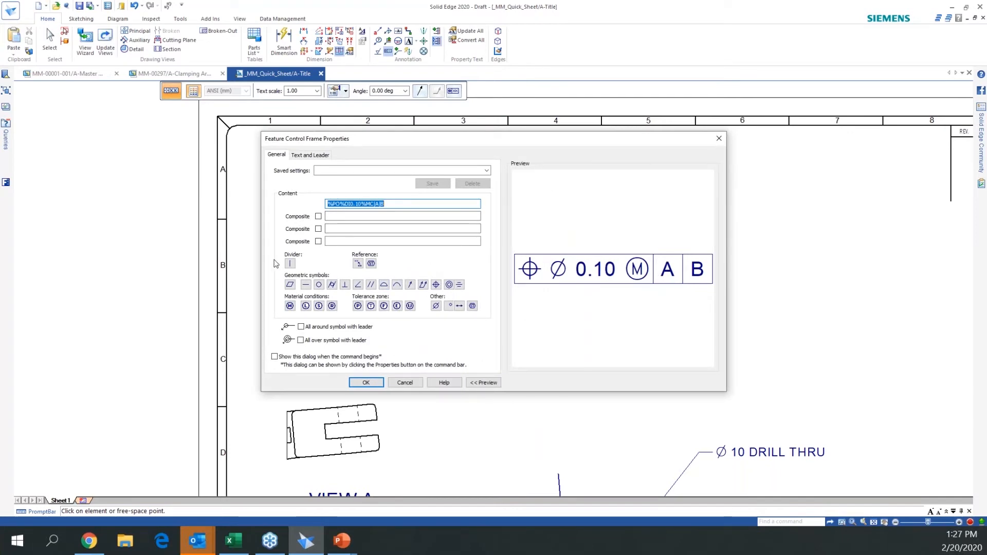
left_click(290, 264)
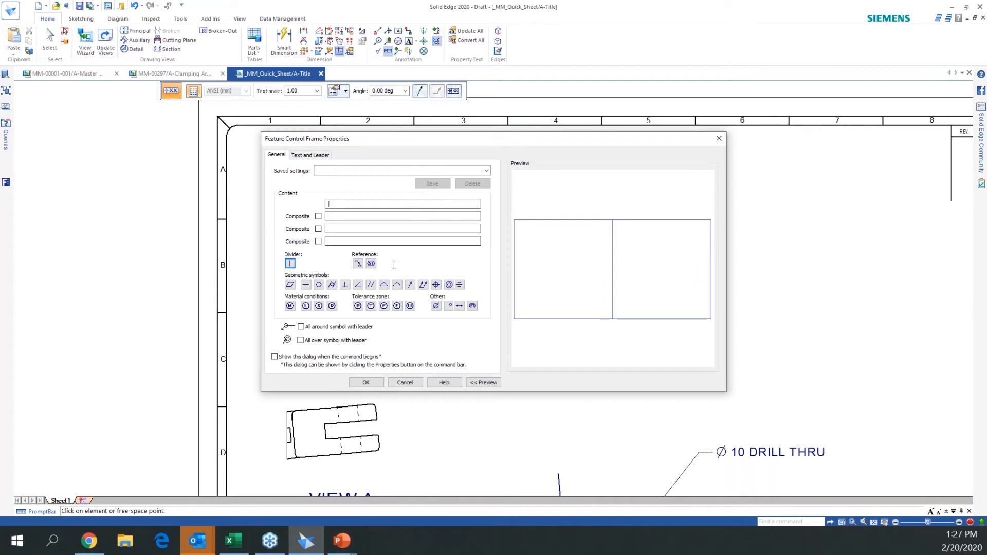
left_click(404, 382)
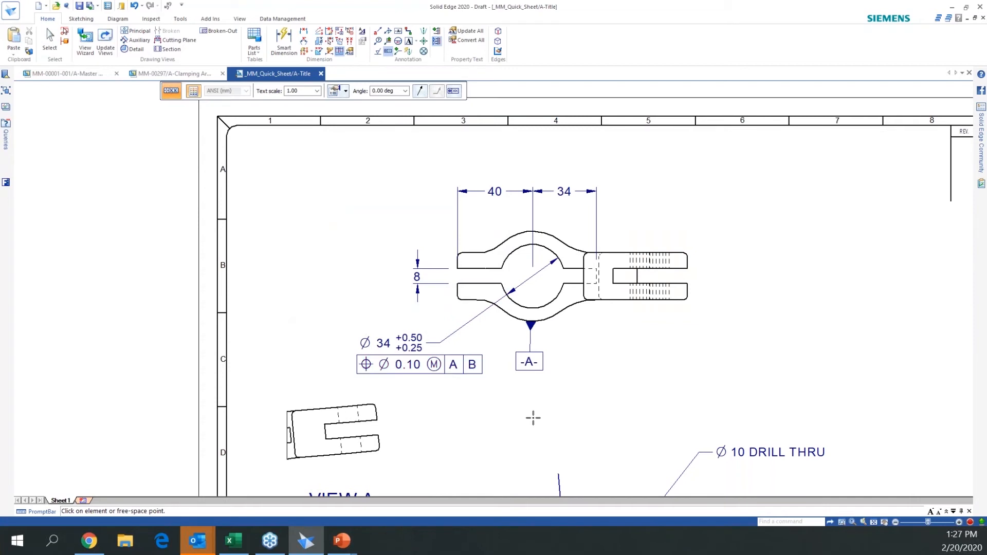
scroll(533, 418, "down", 2)
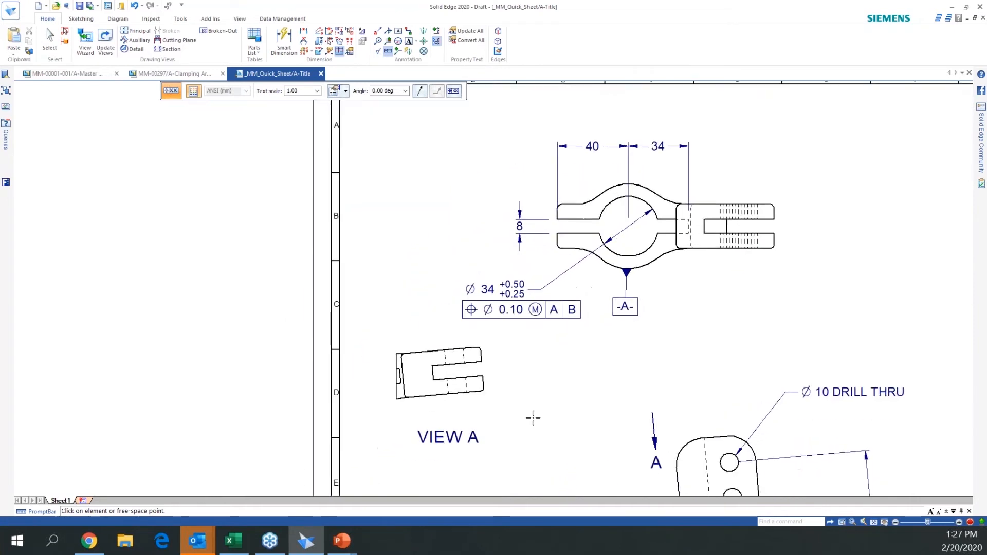
left_click(425, 32)
scroll(566, 360, "down", 2)
scroll(580, 377, "up", 3)
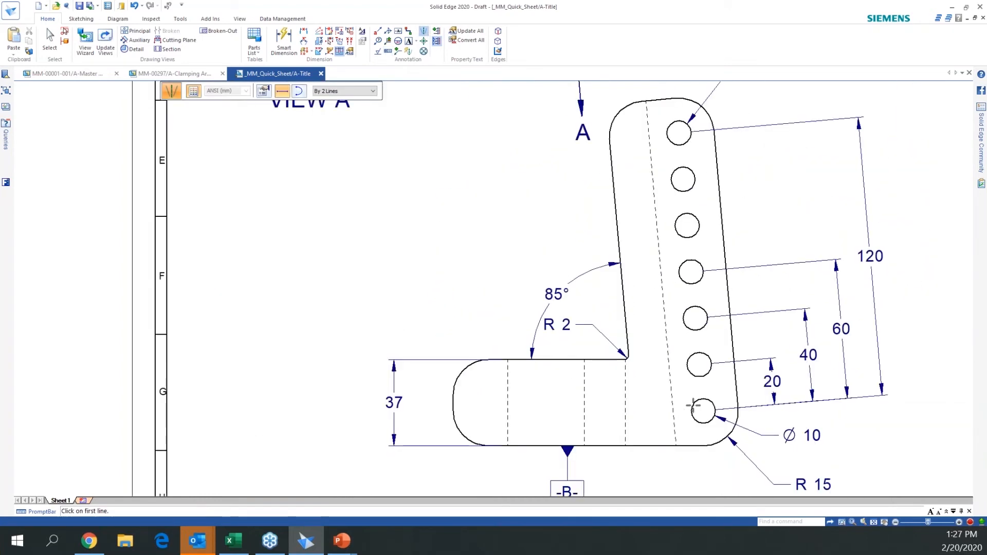
scroll(659, 348, "up", 5)
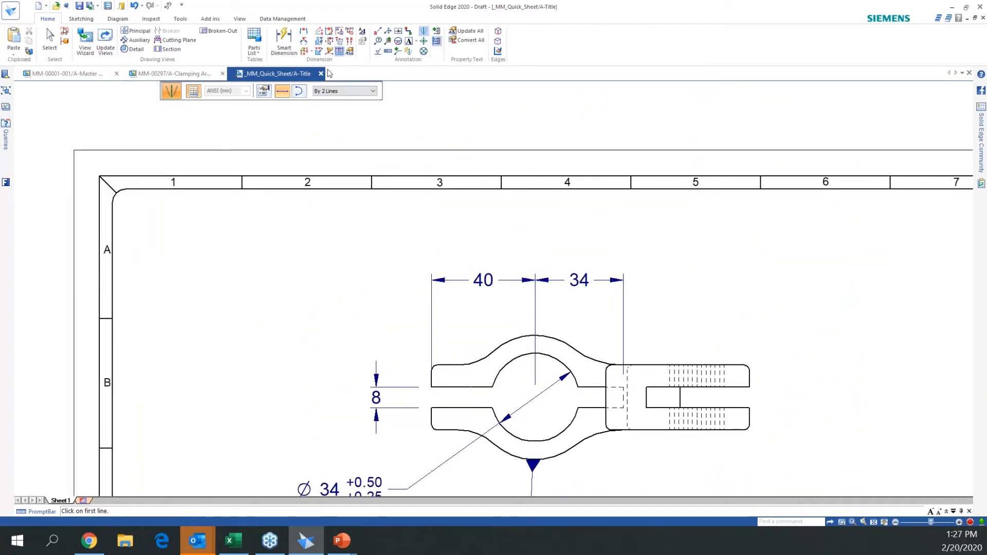
Add center marks to the clamp bore and to the second-lowest hole of the angled arm
left_click(423, 41)
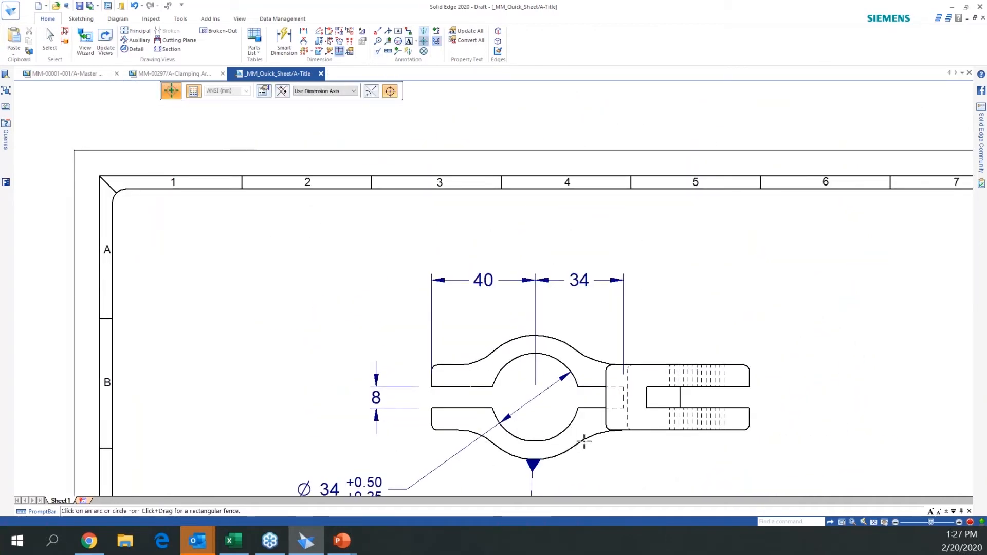
left_click(564, 432)
scroll(608, 473, "down", 3)
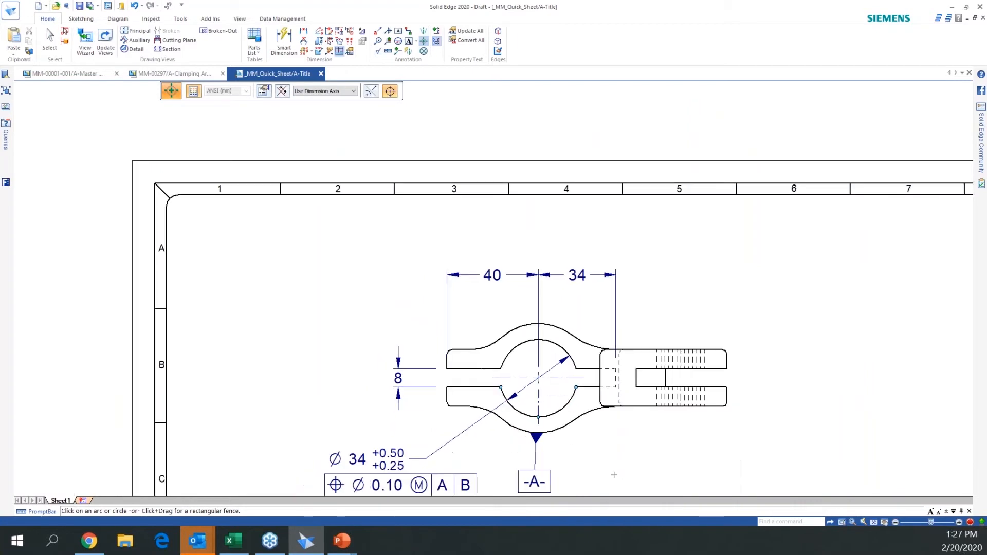
scroll(607, 472, "down", 5)
left_click(659, 415)
left_click(660, 446)
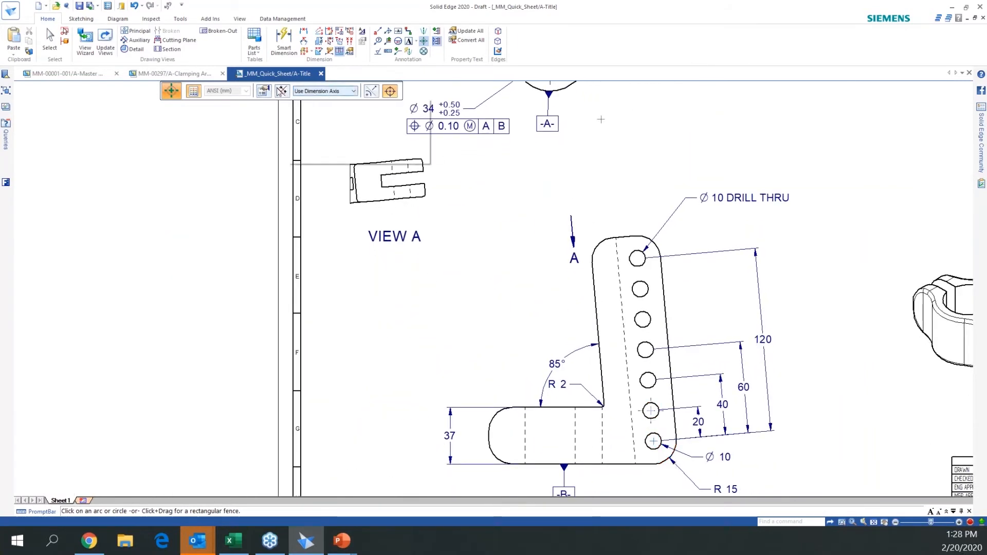
Add center marks to all seven arm holes, using the arm's long right edge as the dimension axis for their orientation
left_click(319, 93)
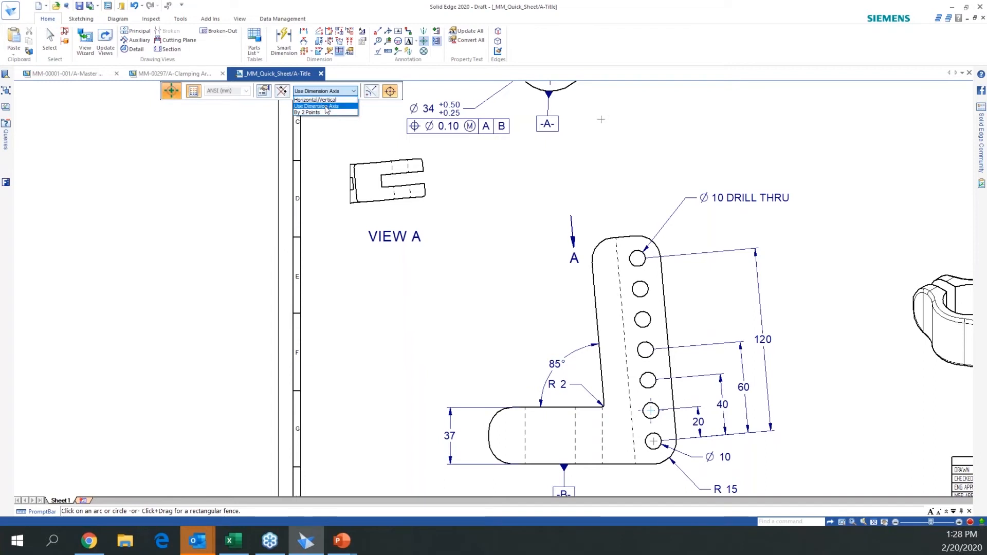
left_click(326, 107)
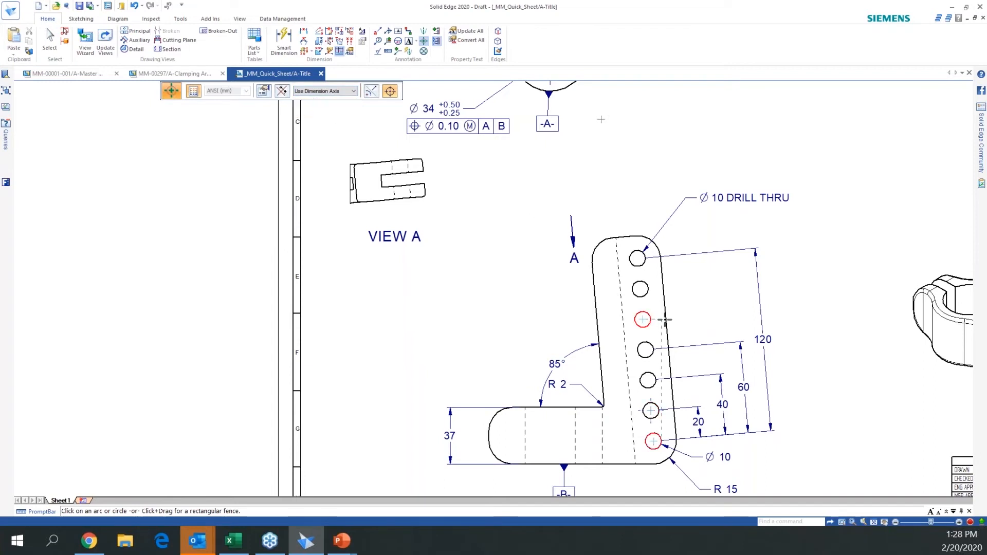
left_click(643, 319)
left_click(282, 91)
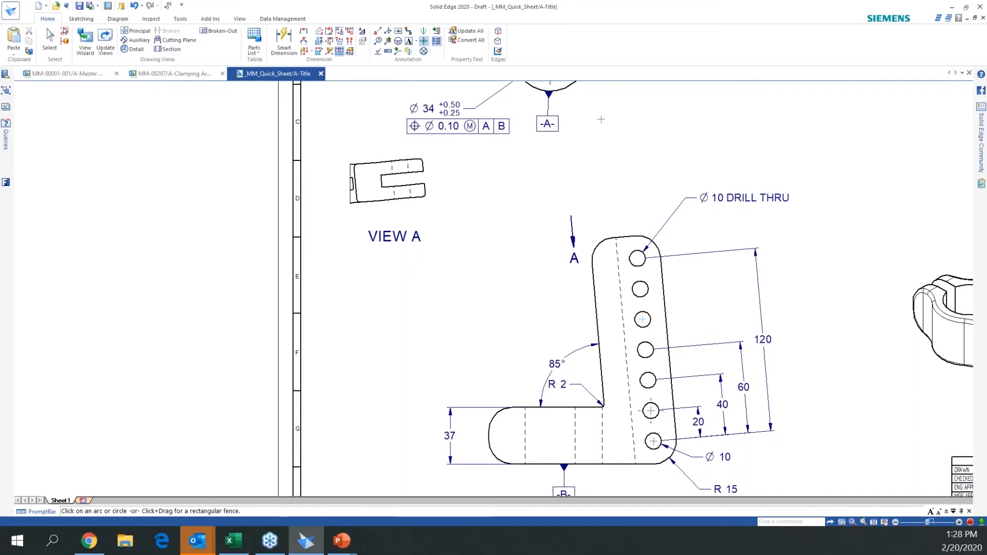
left_click(668, 309)
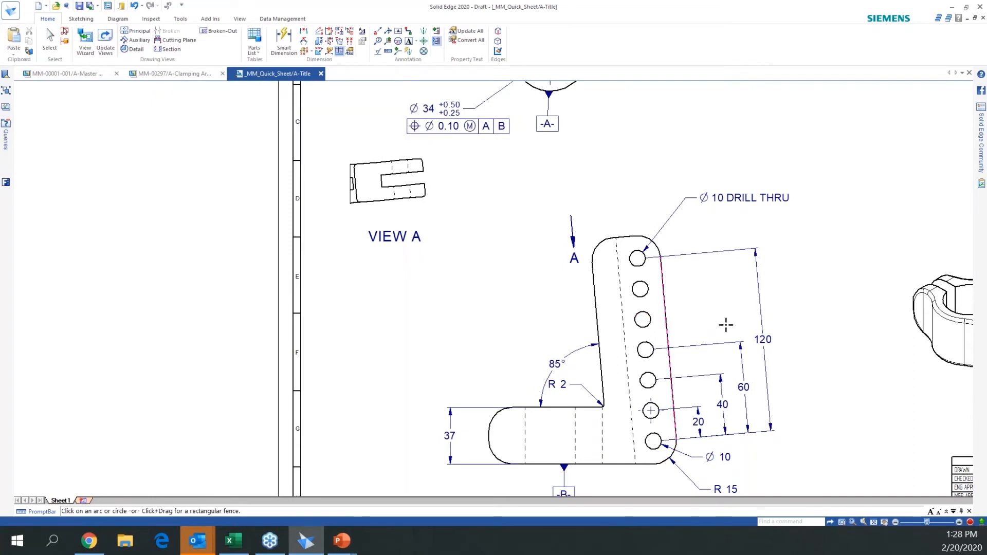
left_click_drag(608, 219, 699, 476)
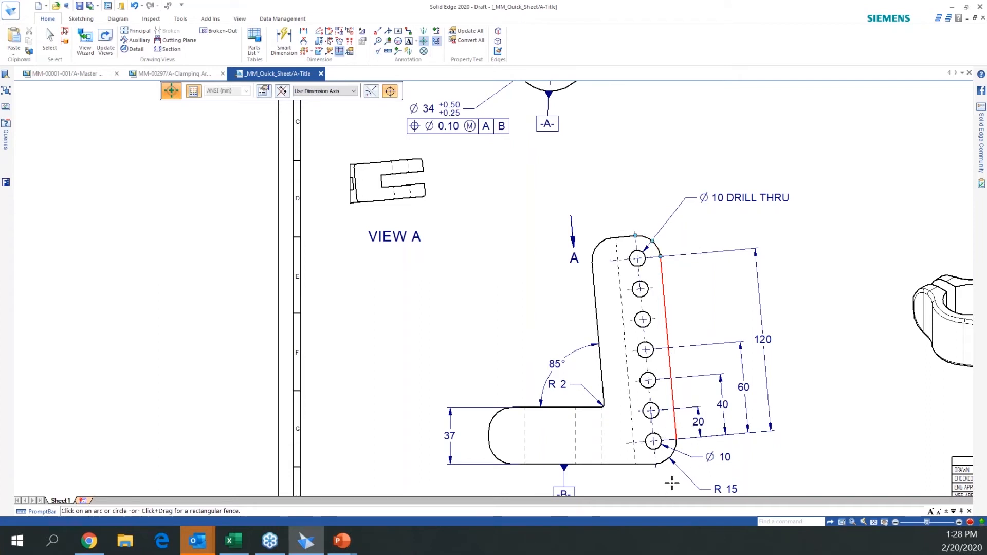
Add a centerline between the clamp bore's two hidden edges in the view showing the angled arm, using the By 2 Lines option
scroll(631, 440, "up", 3)
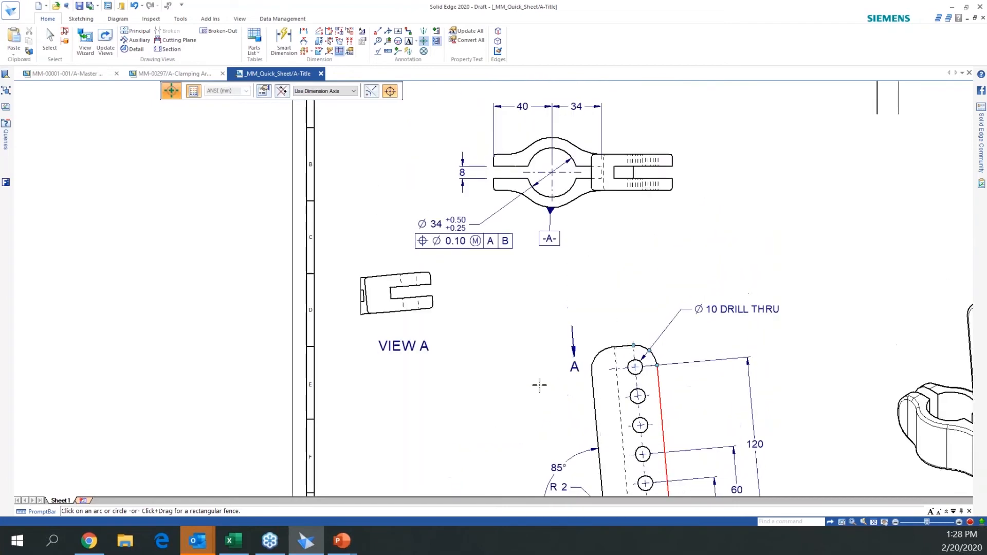
left_click(423, 32)
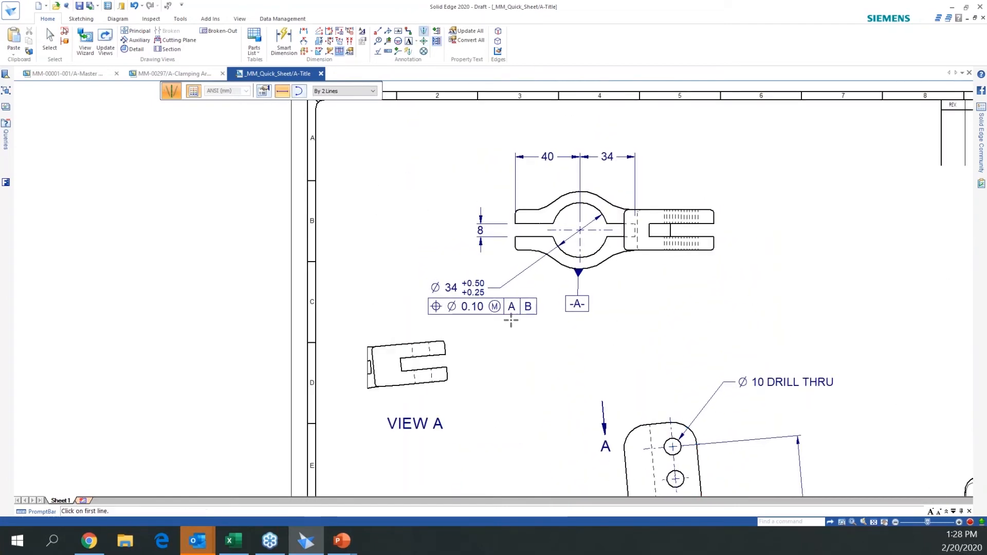
scroll(518, 409, "up", 3)
left_click(694, 243)
left_click(612, 249)
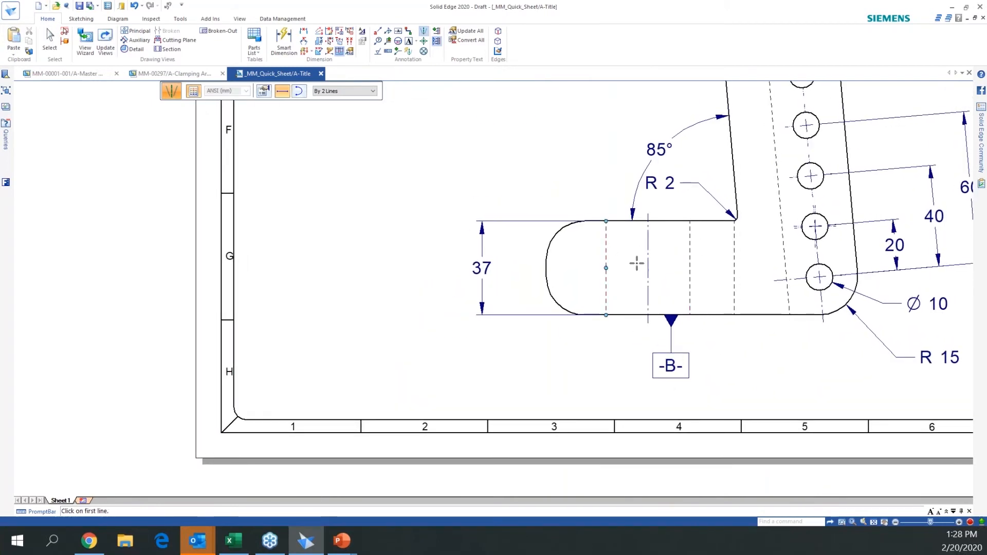
scroll(631, 311, "up", 3)
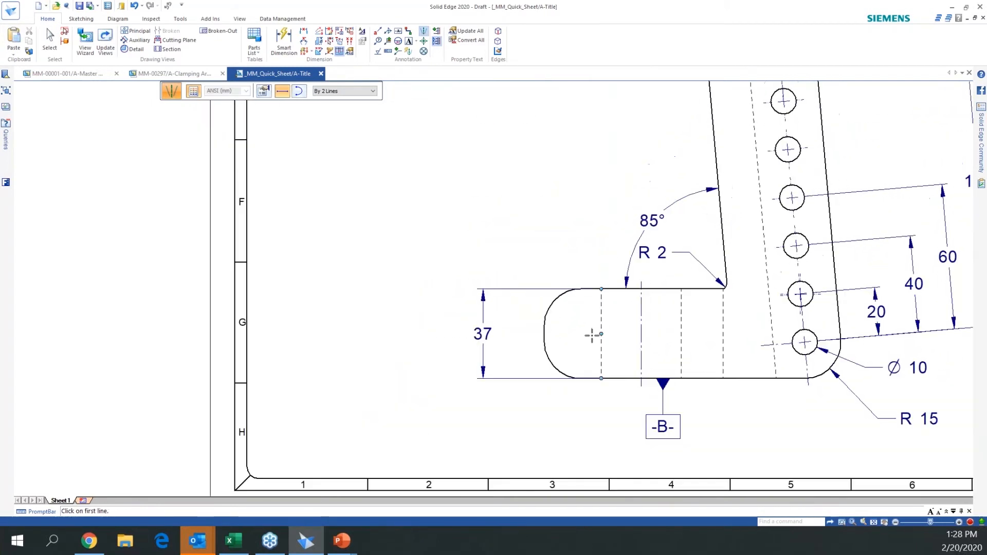
Add a centerline between the hidden hole edges of View A's upper prong and extend it through the lower prong
scroll(452, 298, "down", 3)
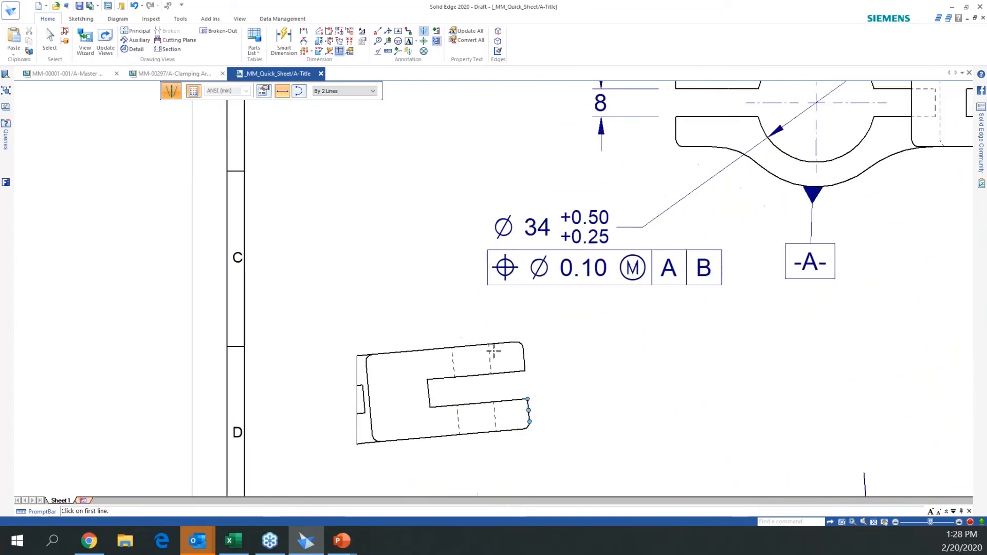
left_click(470, 288)
left_click(457, 361)
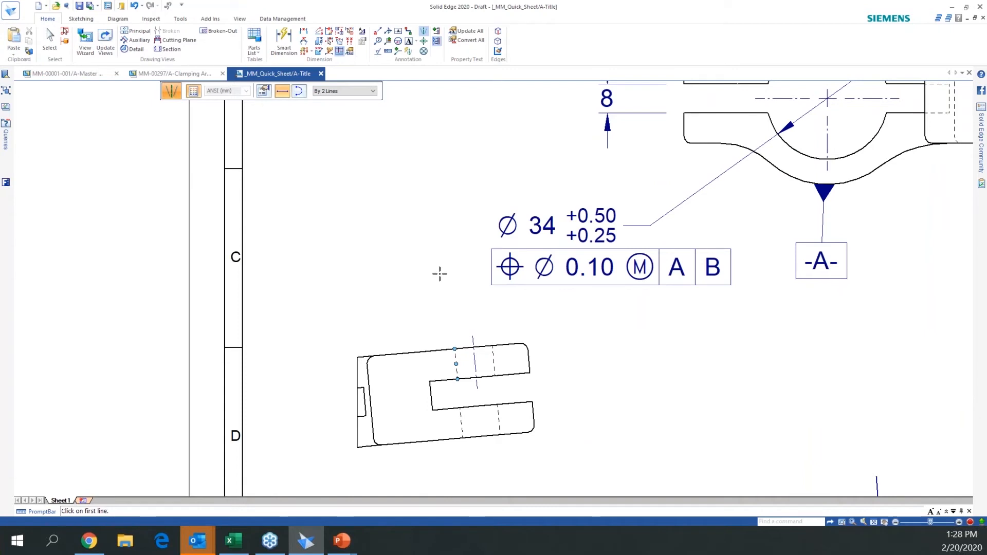
key("Escape")
left_click(476, 388)
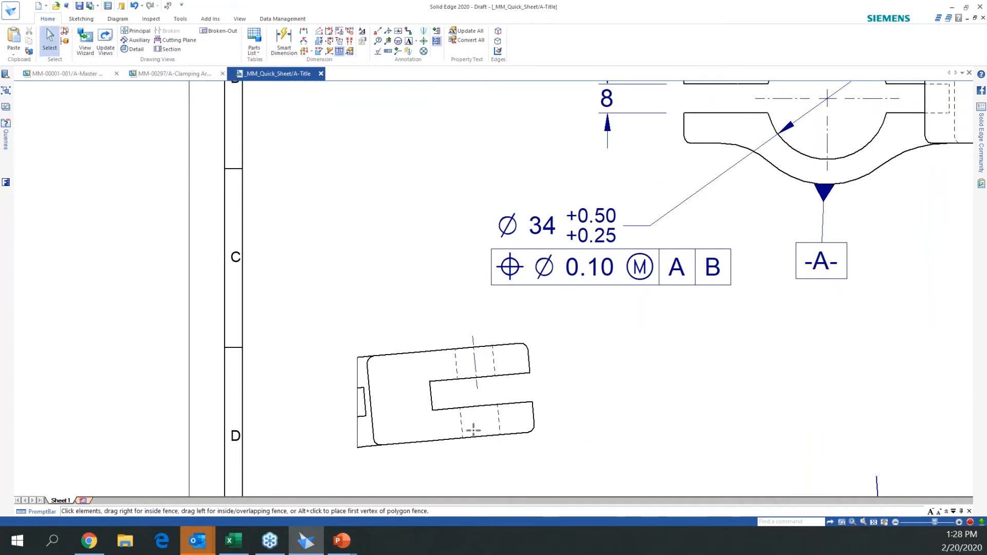
left_click_drag(477, 388, 484, 469)
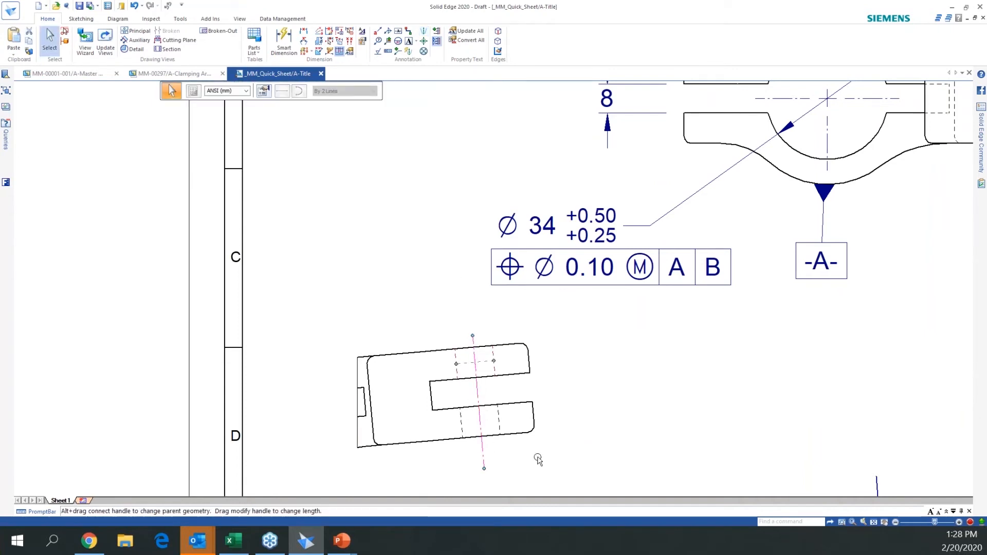
middle_click(743, 415)
middle_click(743, 415)
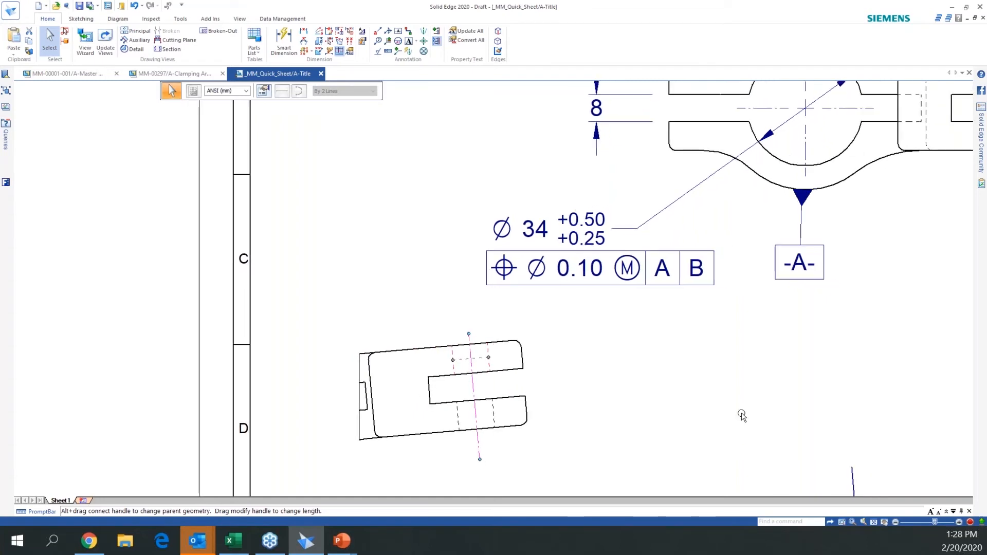
left_click(133, 49)
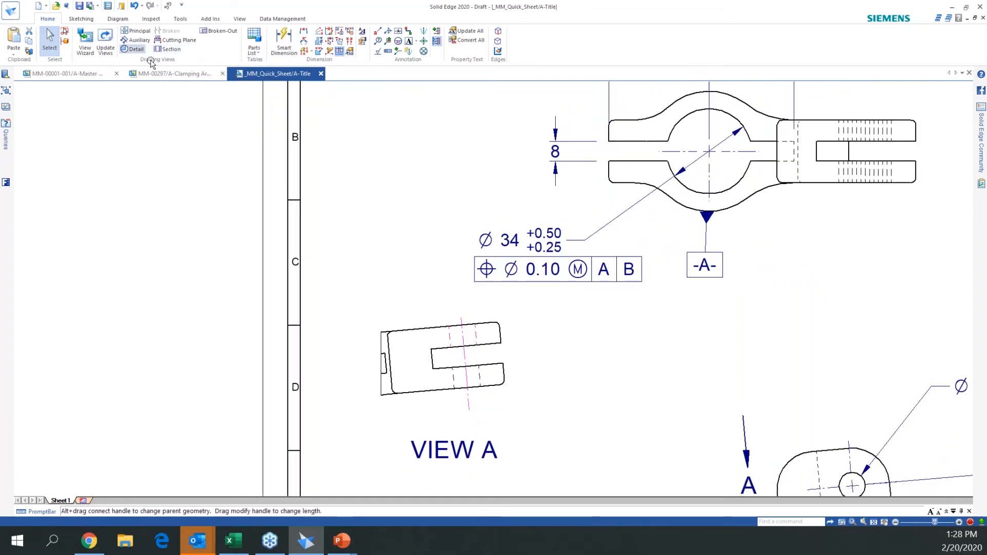
scroll(963, 290, "down", 1)
scroll(960, 290, "up", 2)
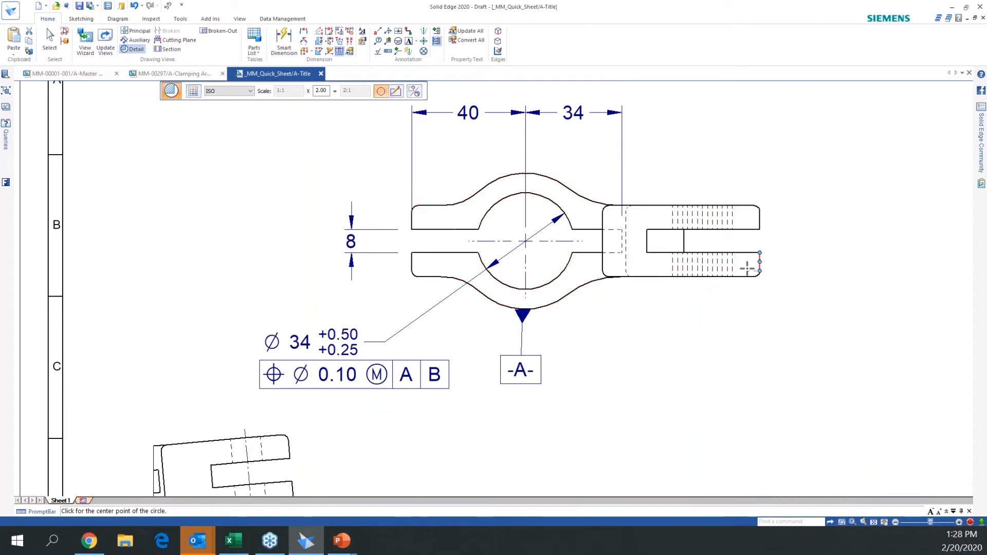
left_click(754, 271)
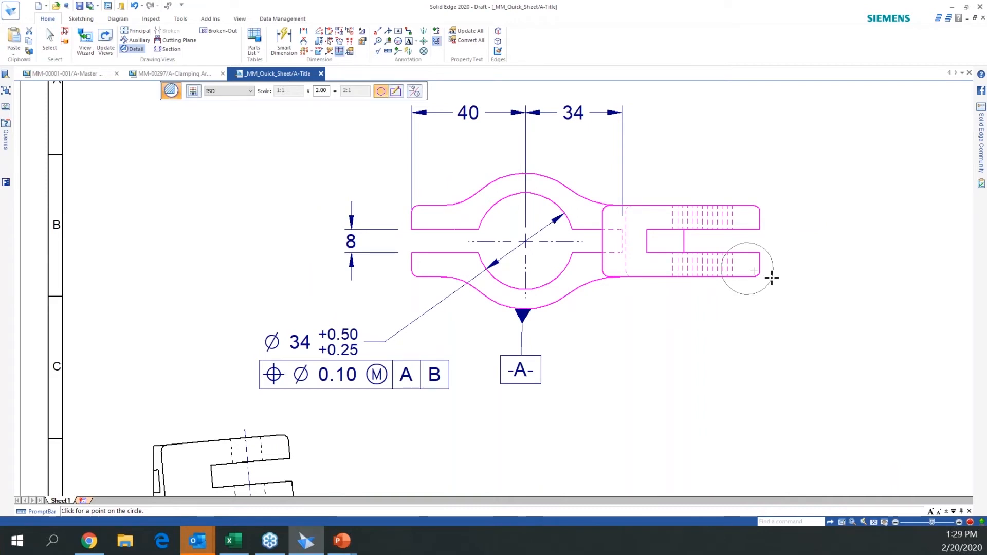
key("Escape")
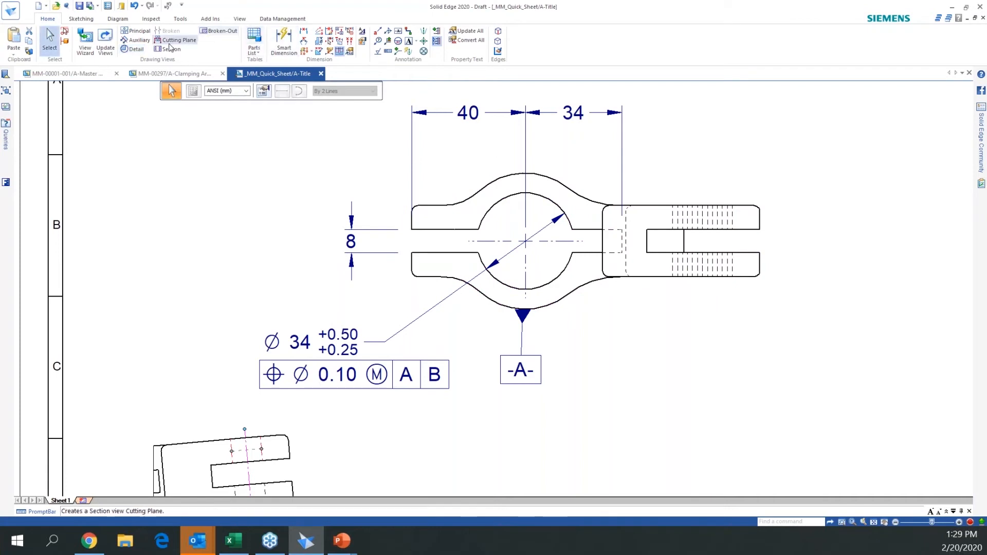
Create a circular detail view of the lower fork prong's rounded end at scale factor 4 and place it beside the clamp view
left_click(135, 48)
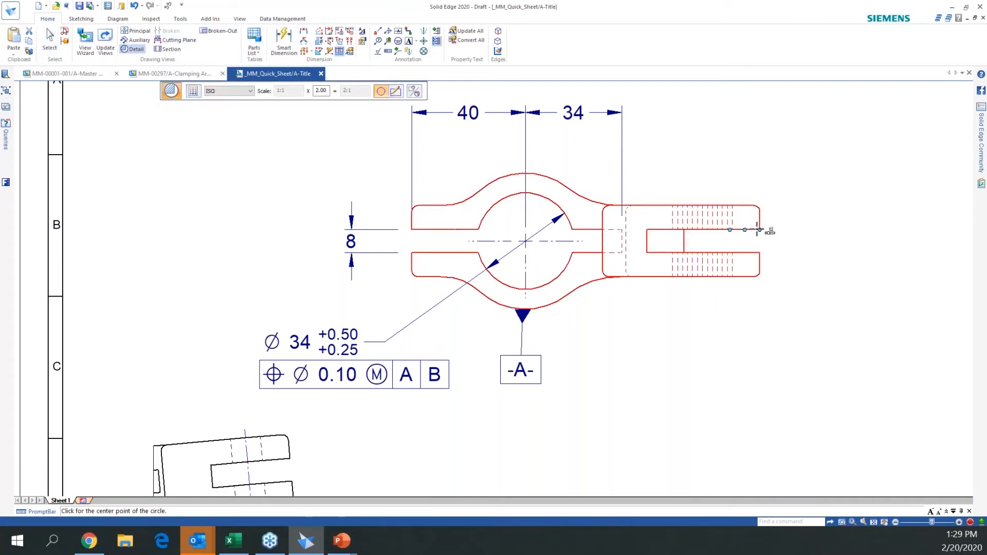
left_click(747, 265)
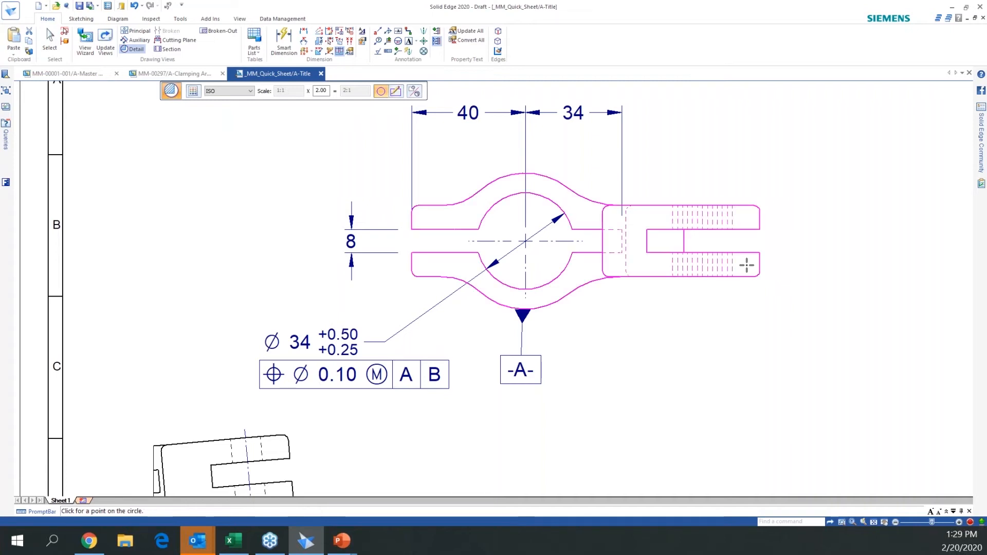
left_click(774, 281)
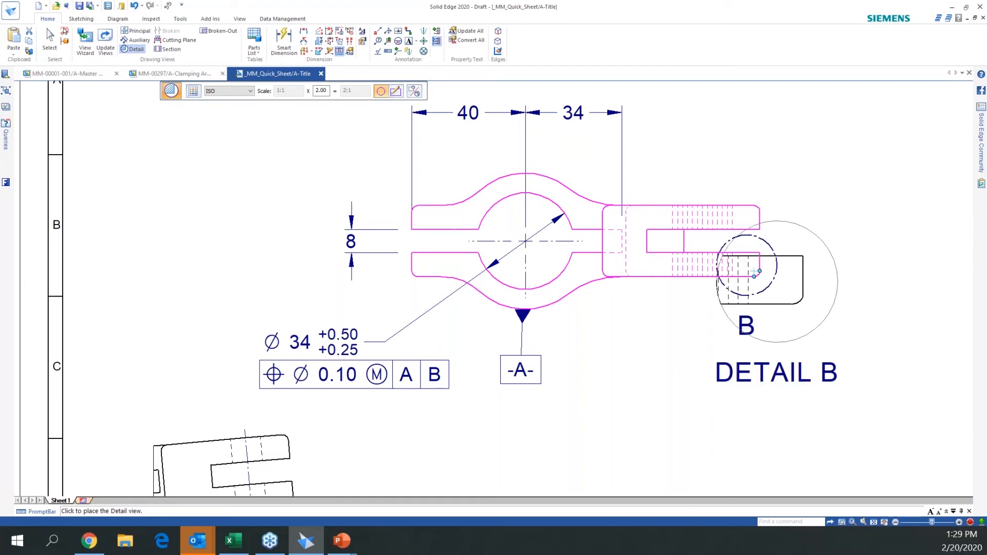
double_click(322, 90)
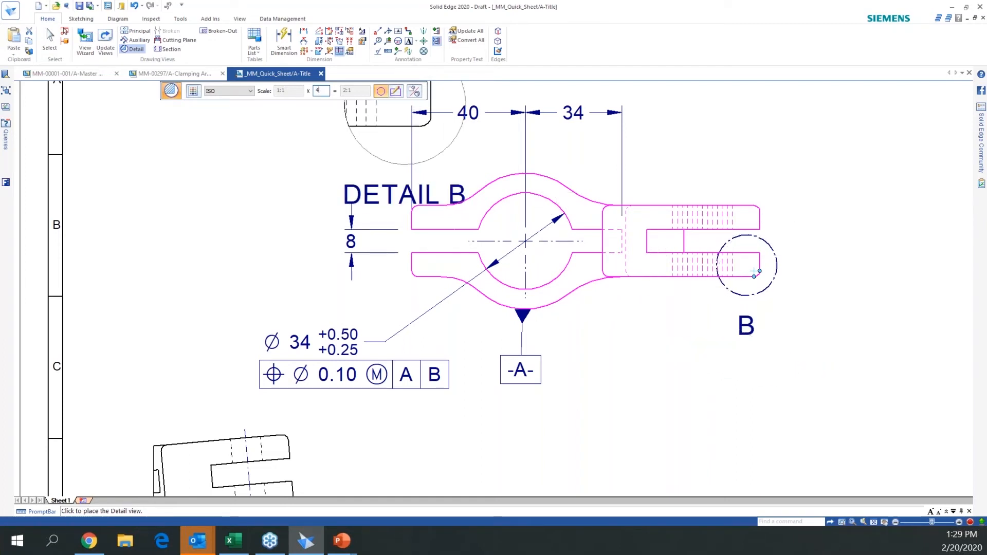
type("4")
key("Return")
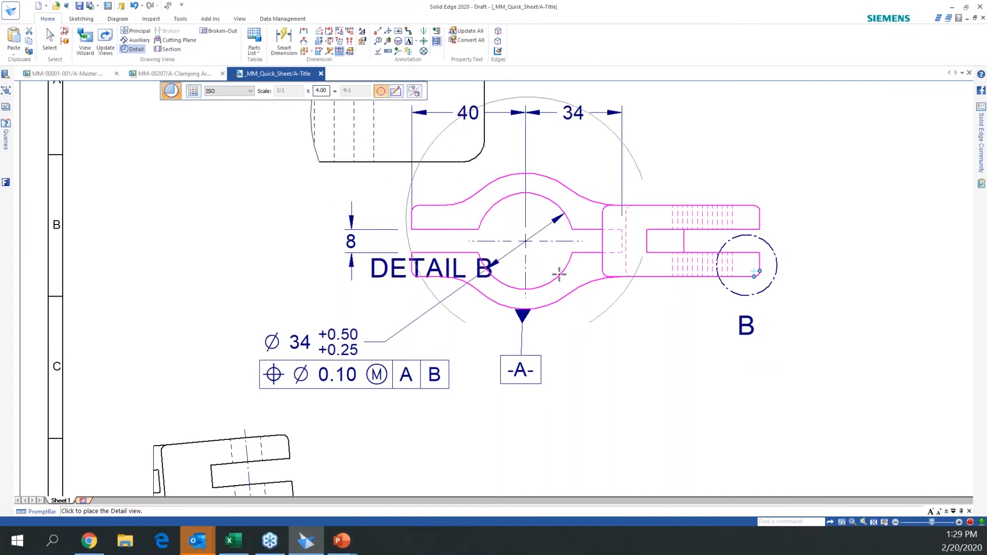
scroll(873, 348, "down", 5)
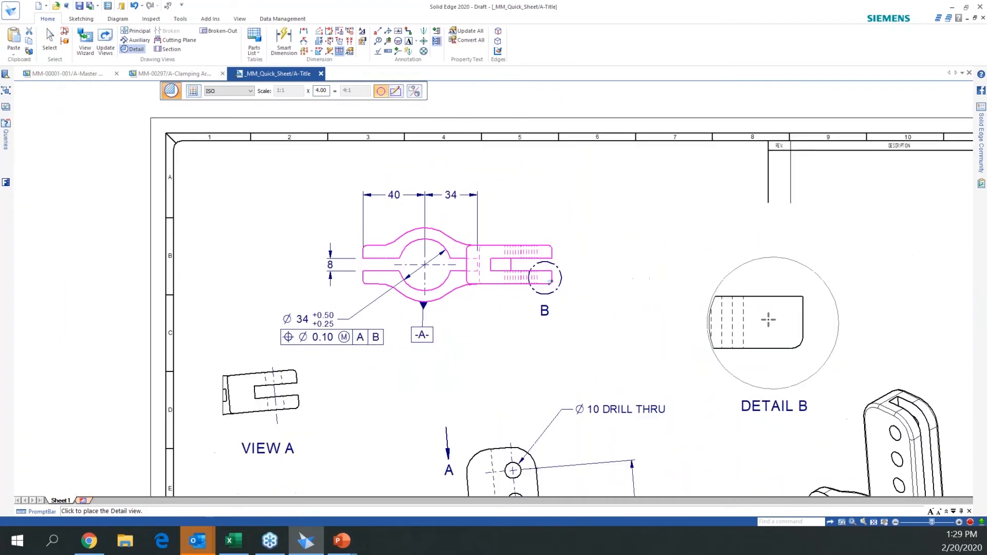
left_click(712, 272)
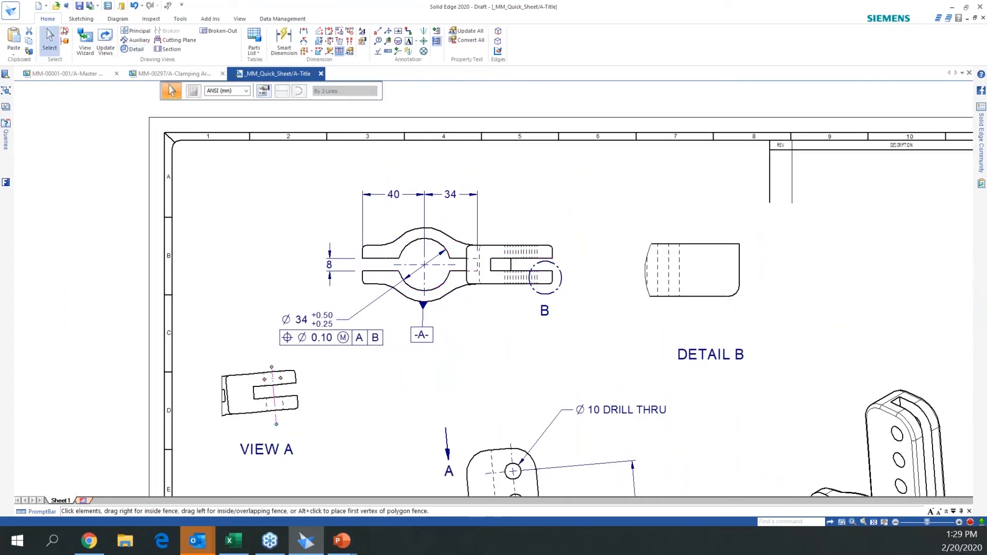
Dimension the corner radius in Detail B and the outer corner radius of the upper fork prong in the clamp view
left_click(284, 41)
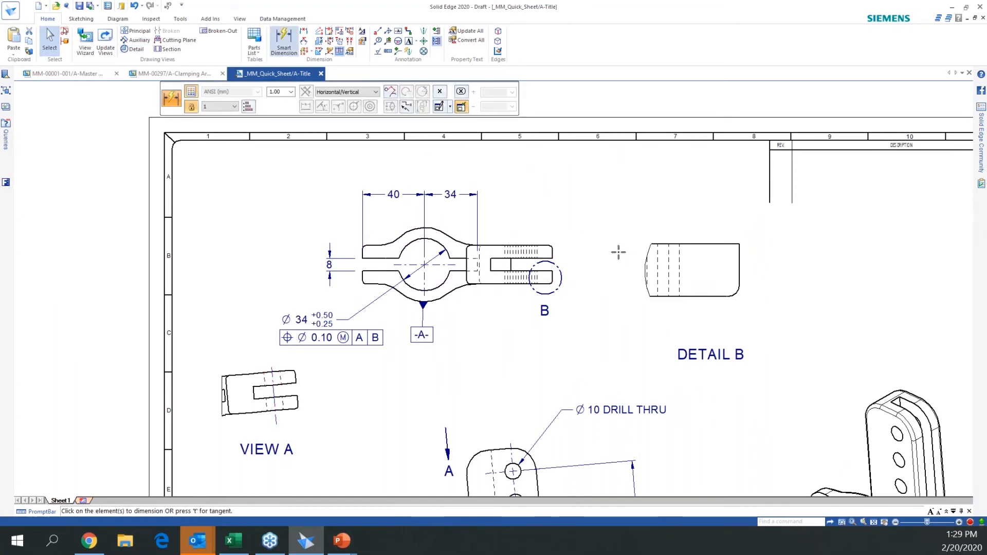
left_click(737, 292)
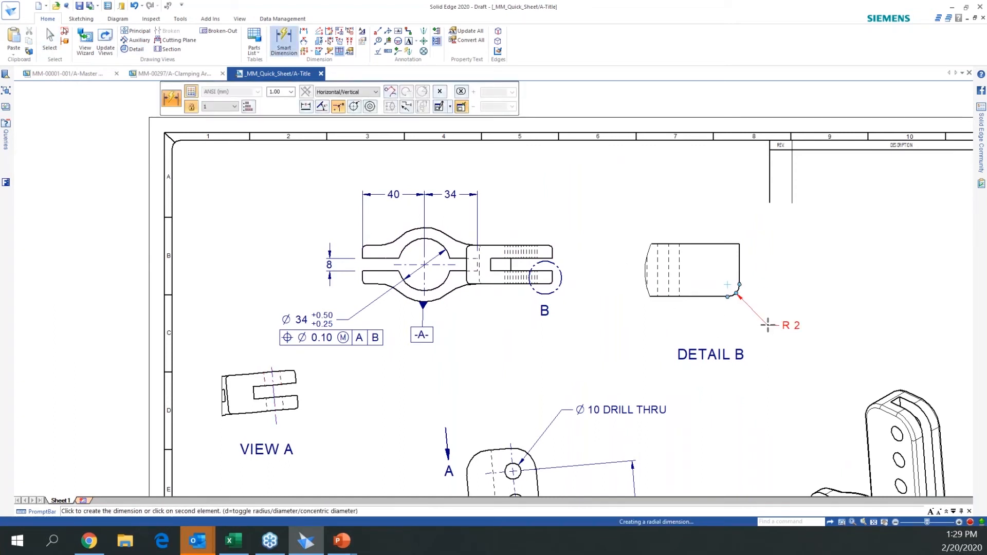
left_click(770, 320)
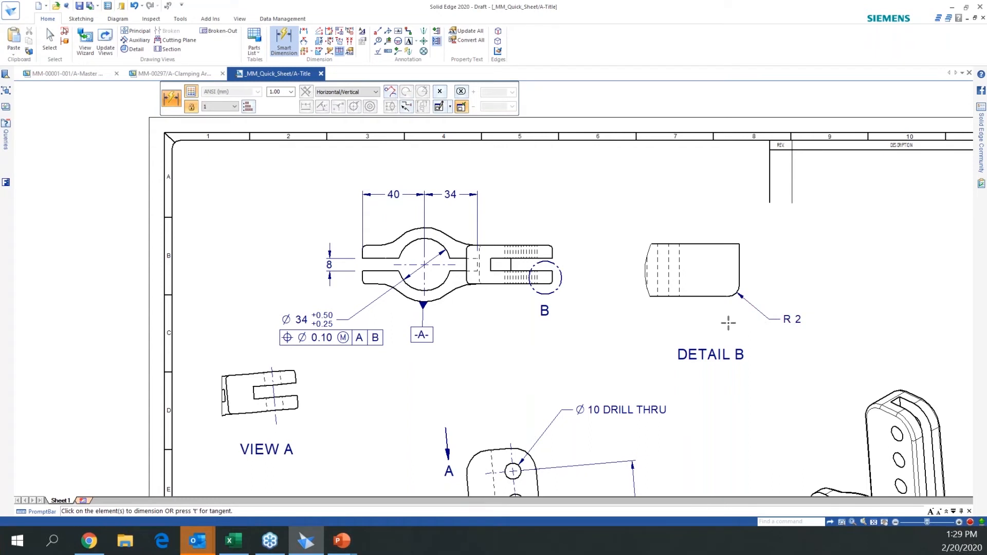
left_click(553, 245)
left_click(574, 229)
key("Escape")
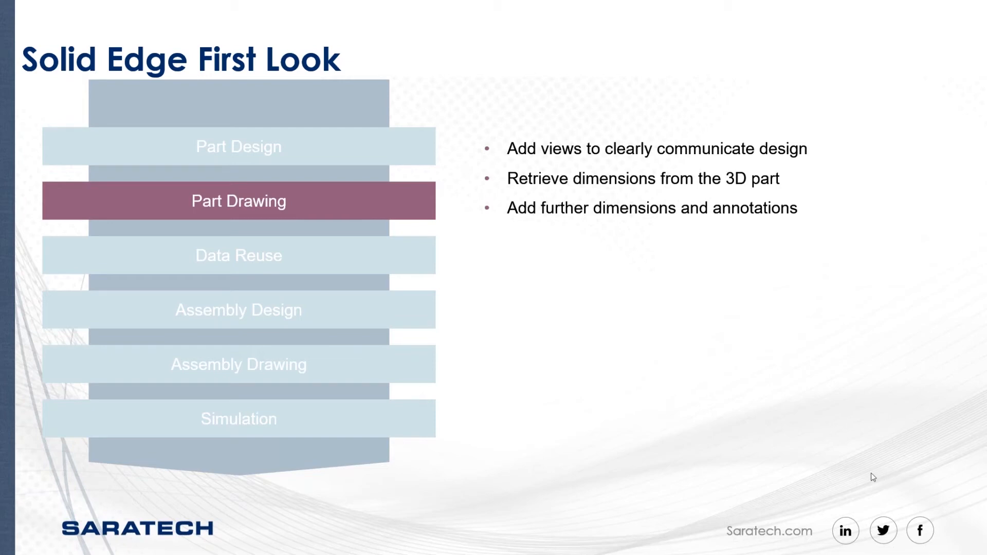
left_click(581, 405)
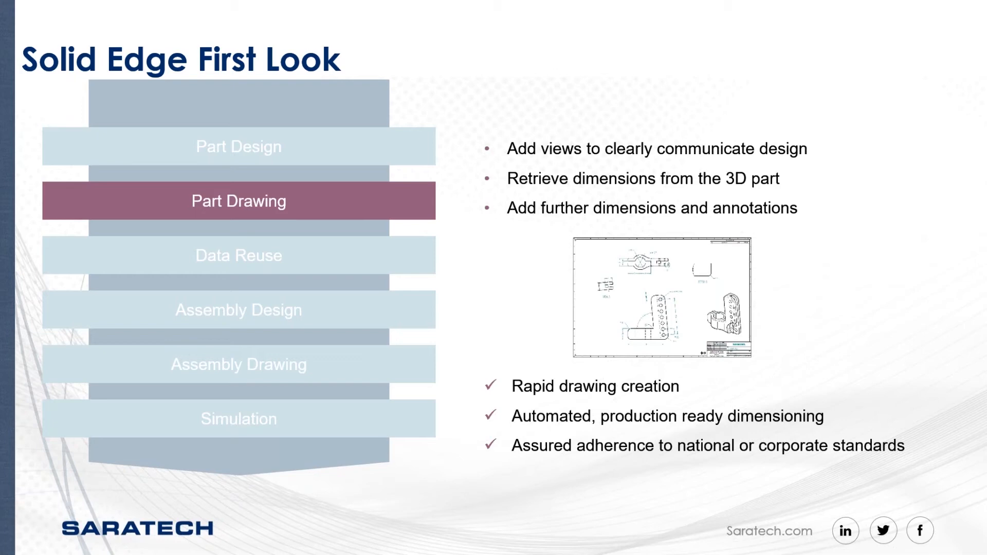
key("Right")
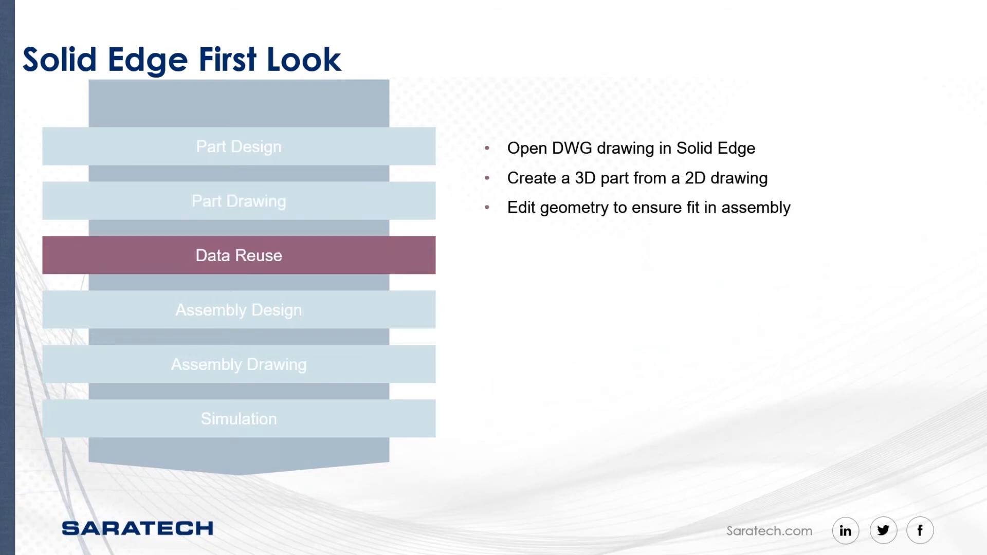
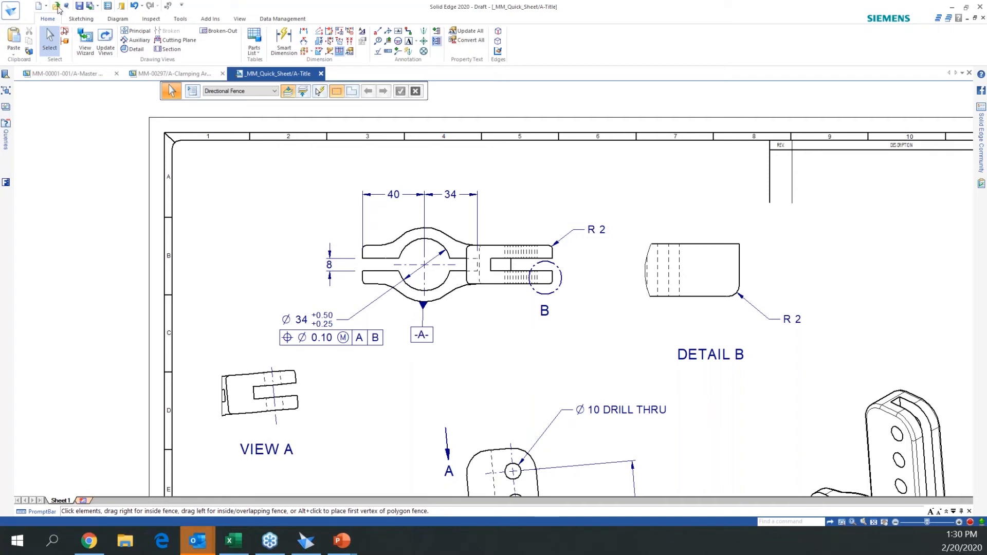
Save the new drawing as MM-00297_A.dft with document number MM-00297, revision A and title Clamping Arm
left_click(78, 6)
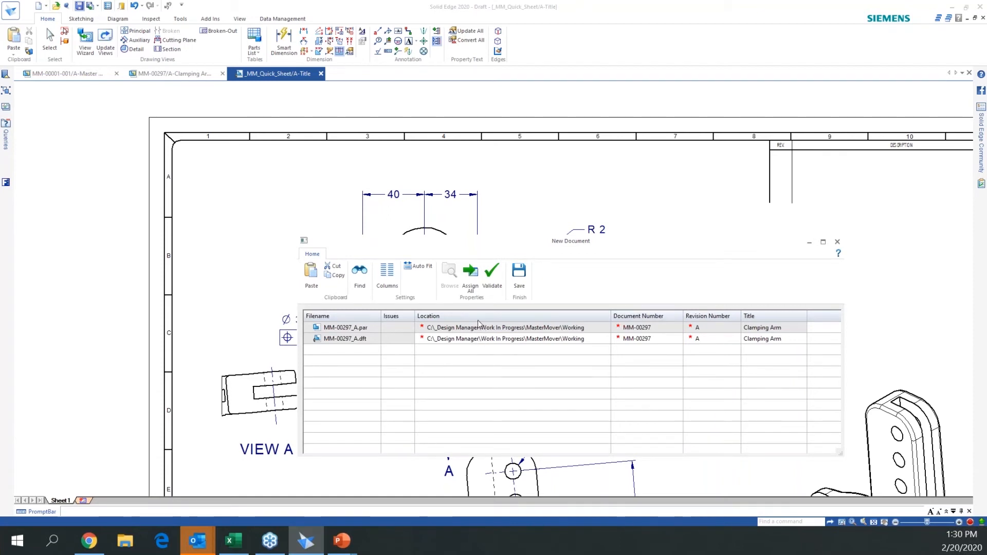
left_click(523, 291)
left_click(478, 255)
left_click(520, 271)
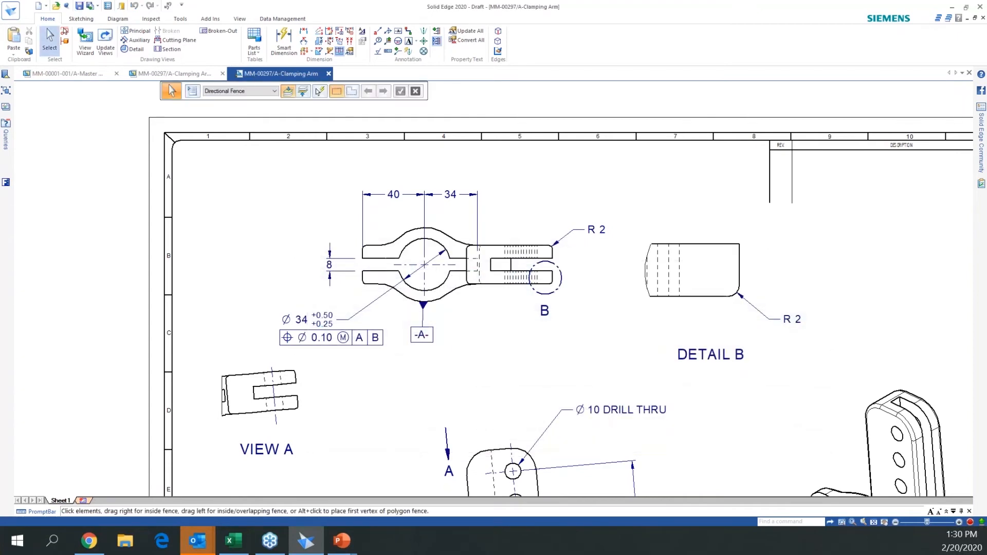
Search the MasterMover Working folder and its subfolders for files of type dwg
left_click(100, 34)
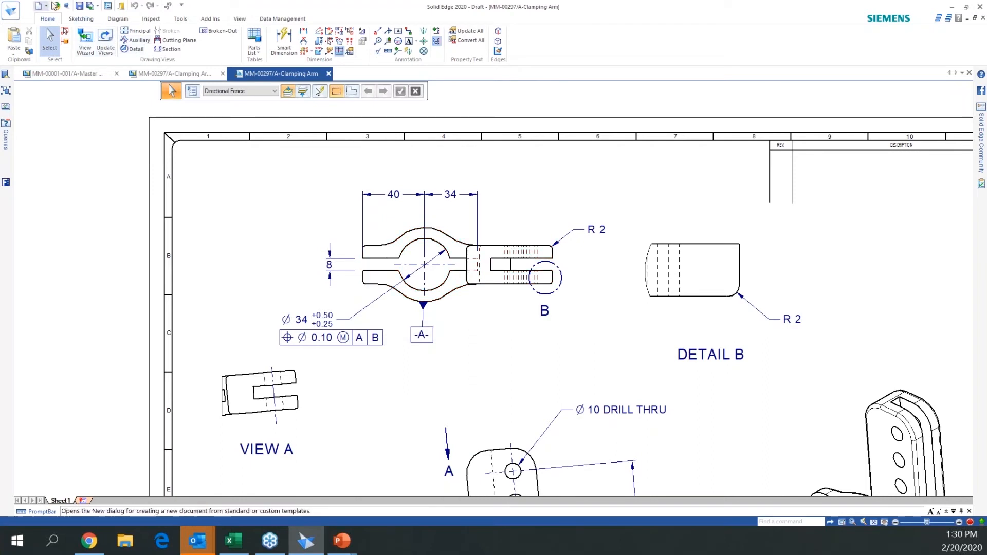
left_click(56, 6)
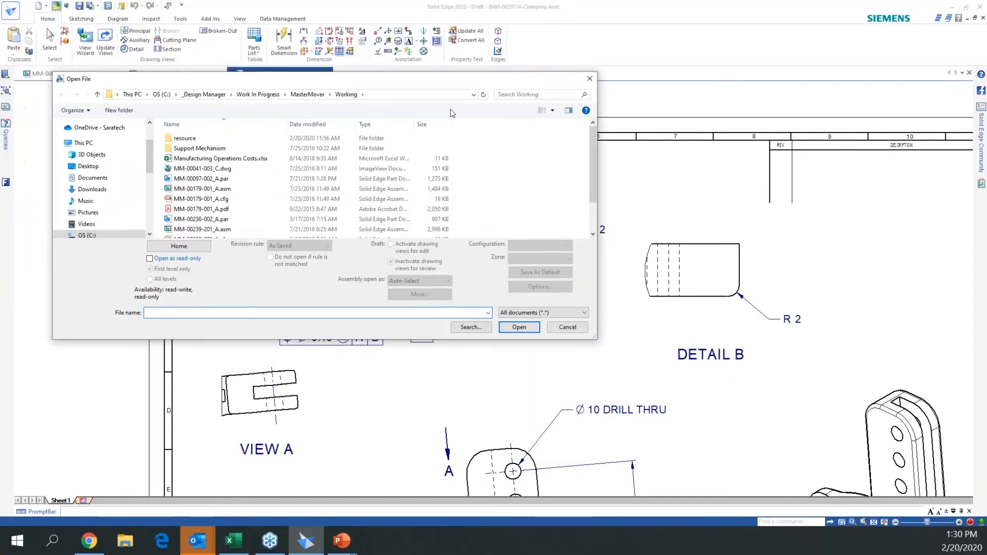
left_click_drag(547, 154, 559, 127)
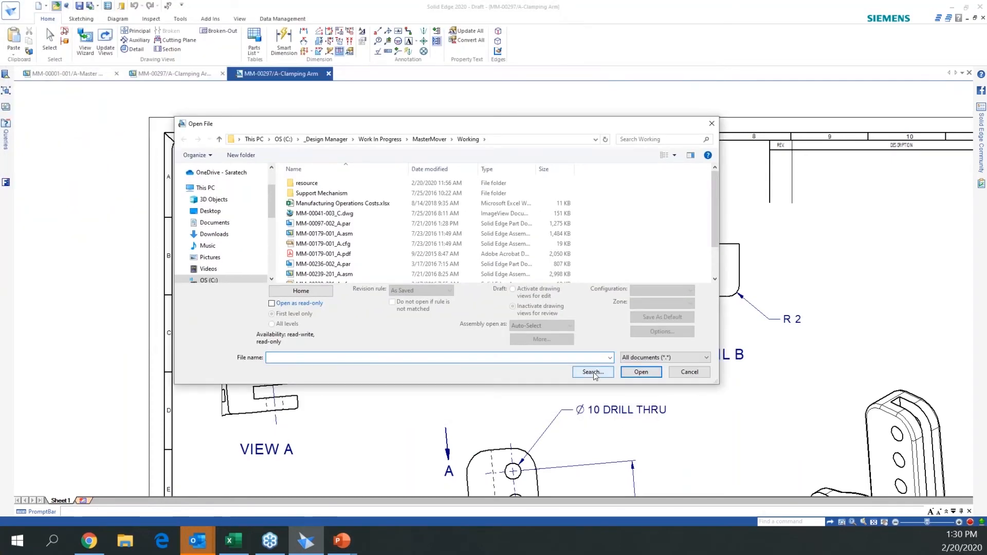
left_click(593, 372)
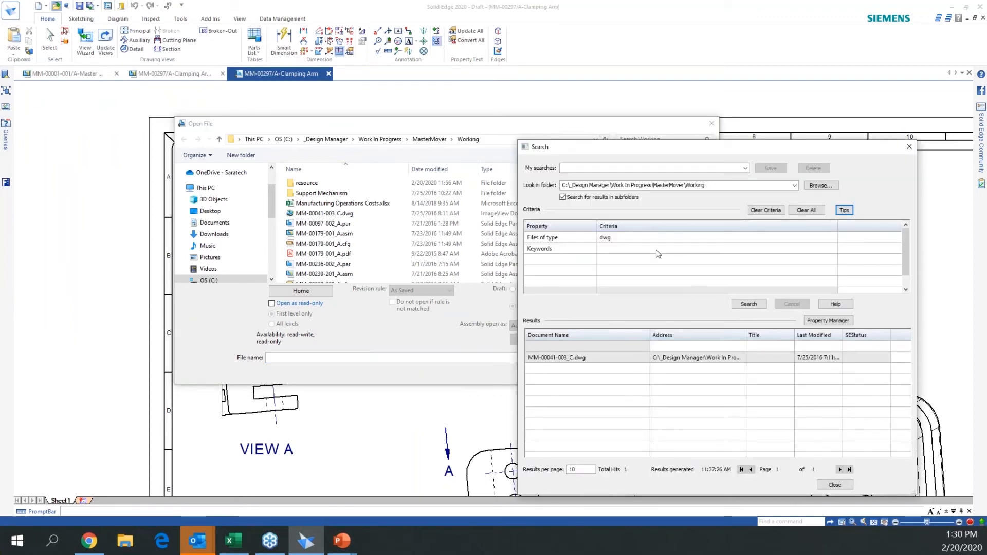
left_click(580, 240)
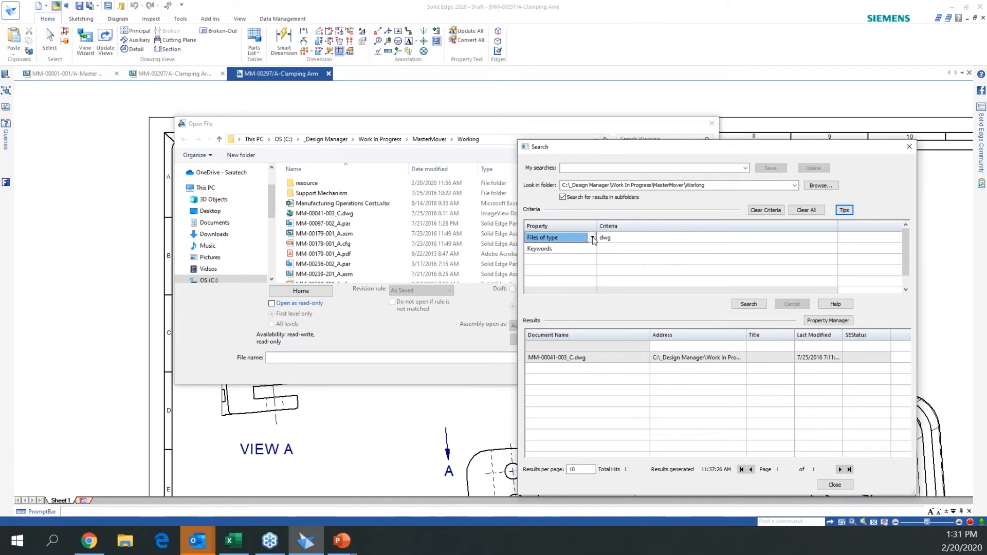
left_click(593, 238)
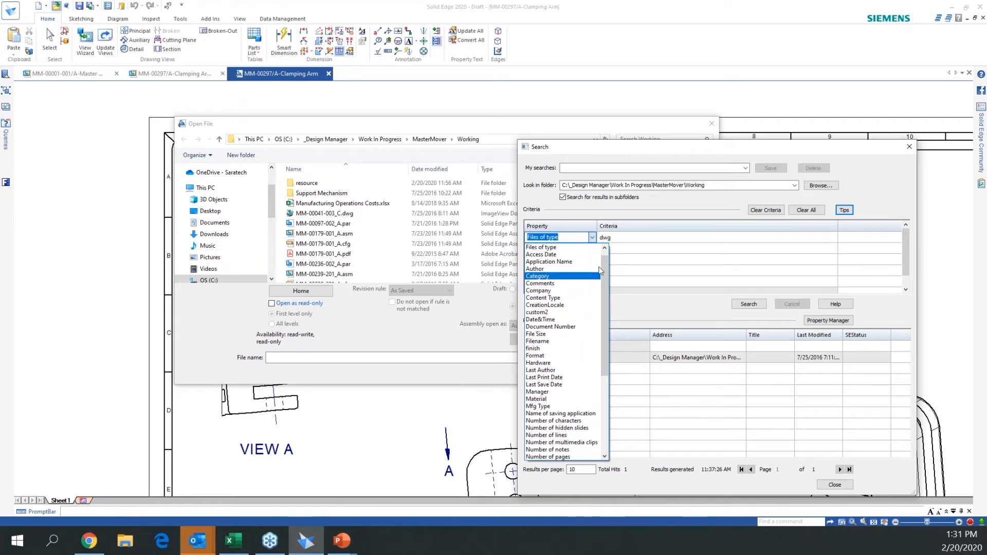
left_click(641, 241)
left_click(624, 241)
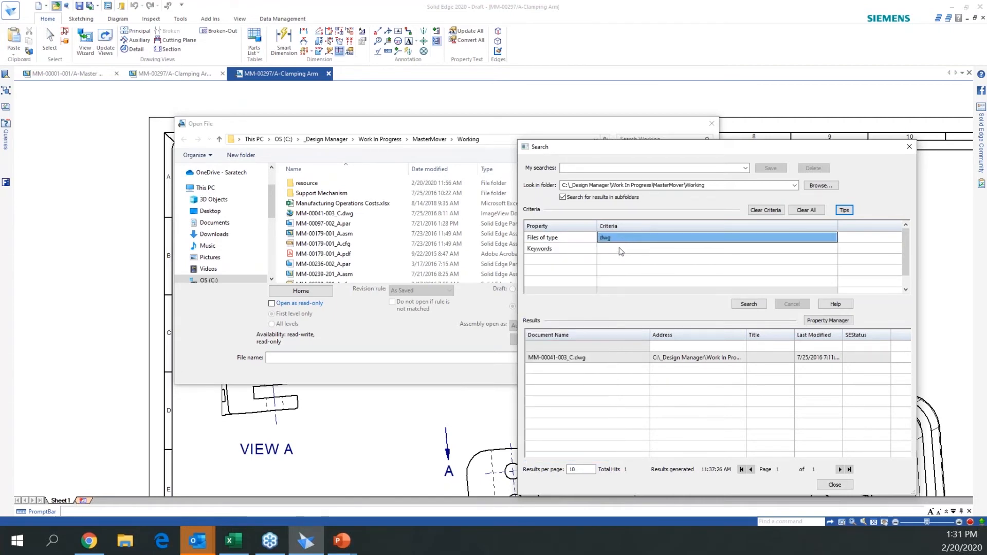
left_click(619, 249)
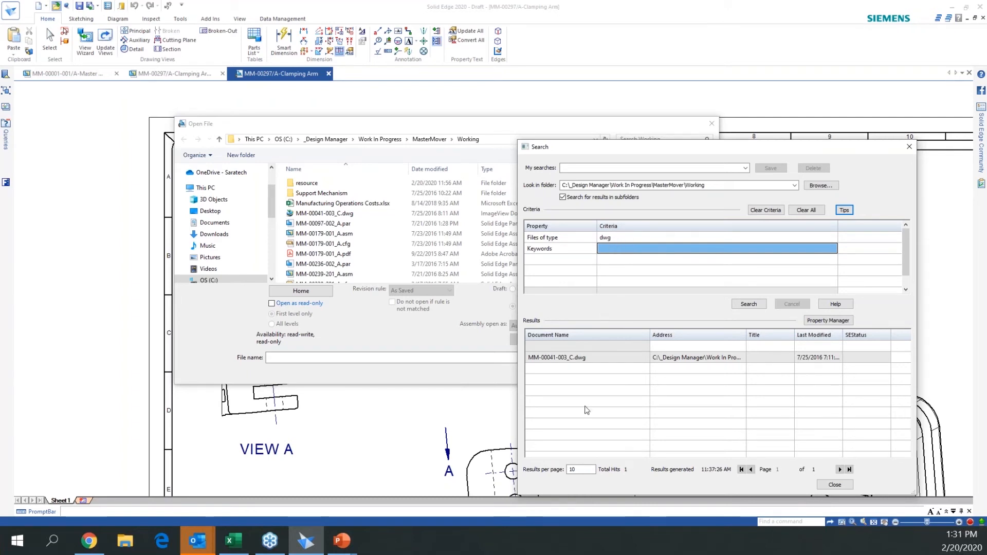
left_click(761, 307)
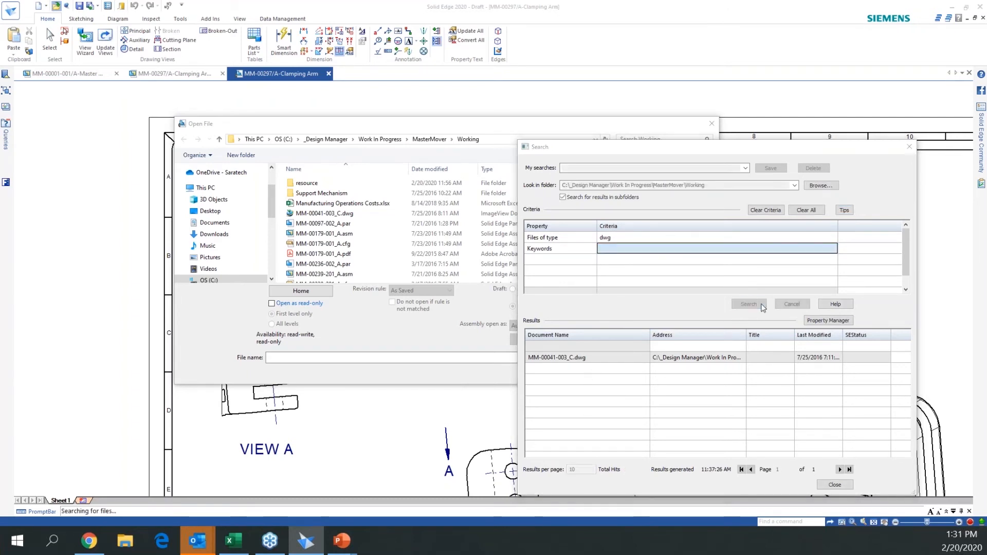
Open the found MM-00041-003_C.dwg with the Presentation template ISO Draft.dft and fit the drawing in view
left_click(588, 360)
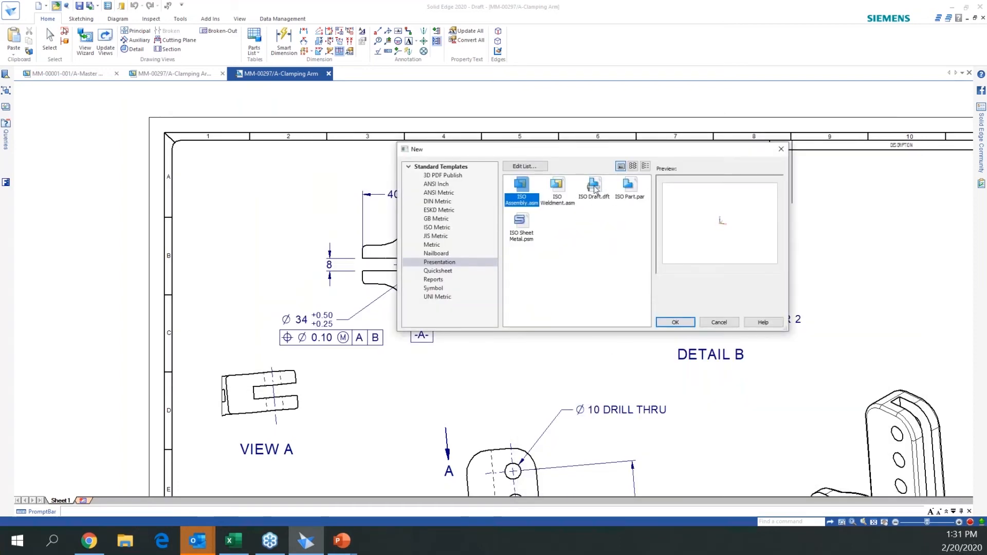
left_click(594, 188)
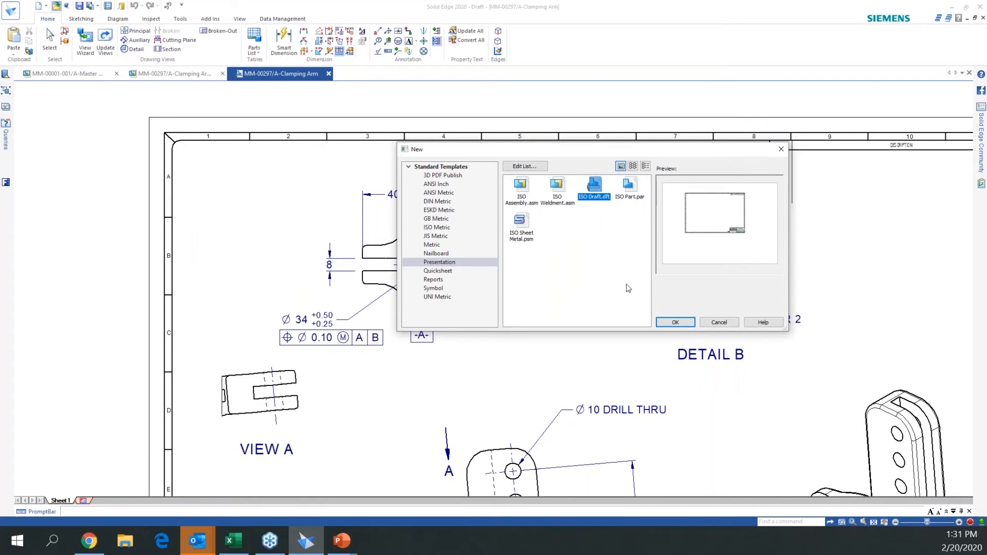
left_click(675, 322)
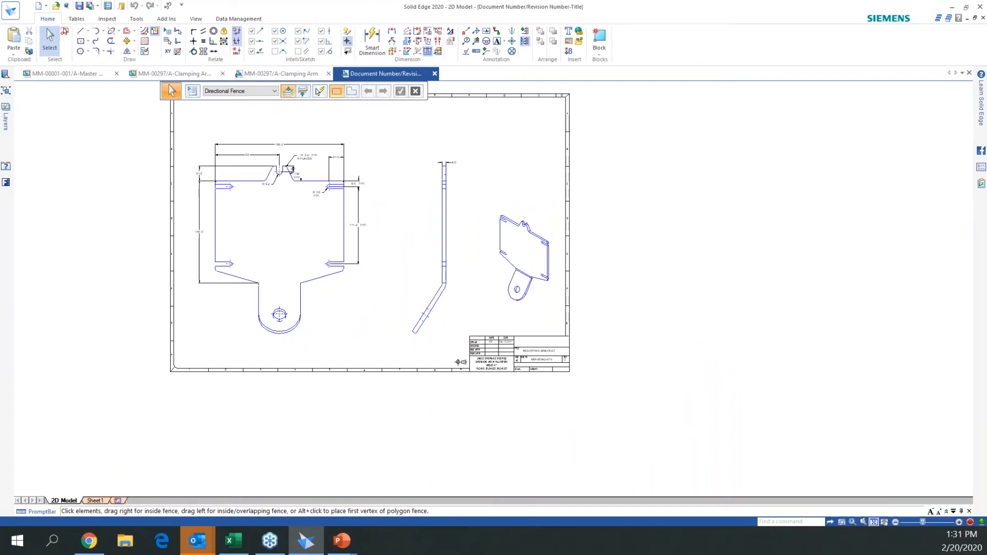
left_click(874, 522)
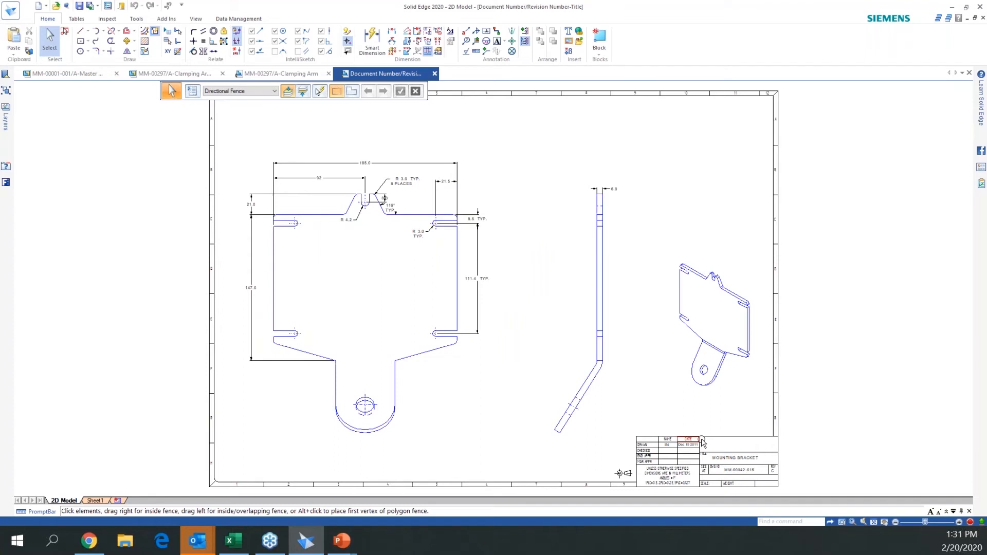
Hide the Border layer of the 2D model
left_click(6, 126)
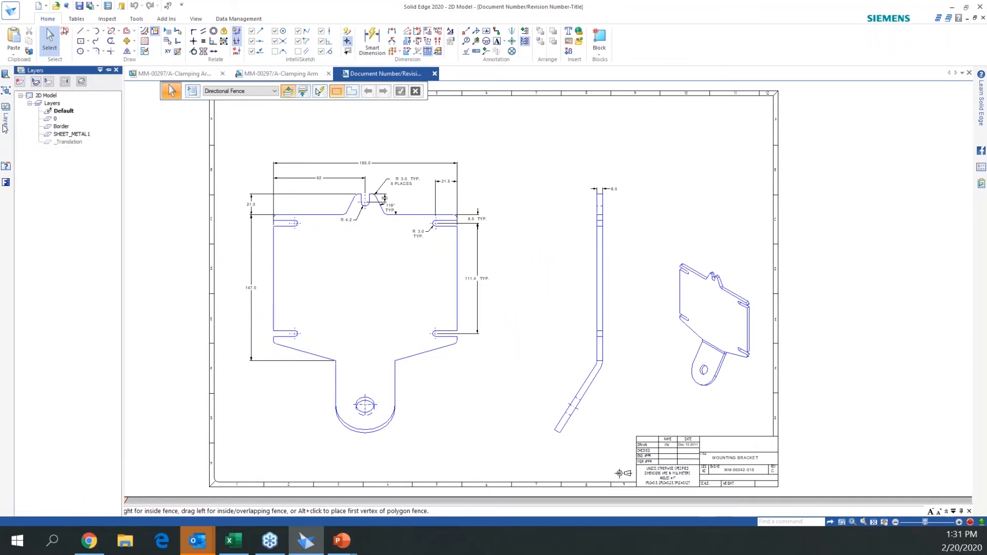
right_click(63, 128)
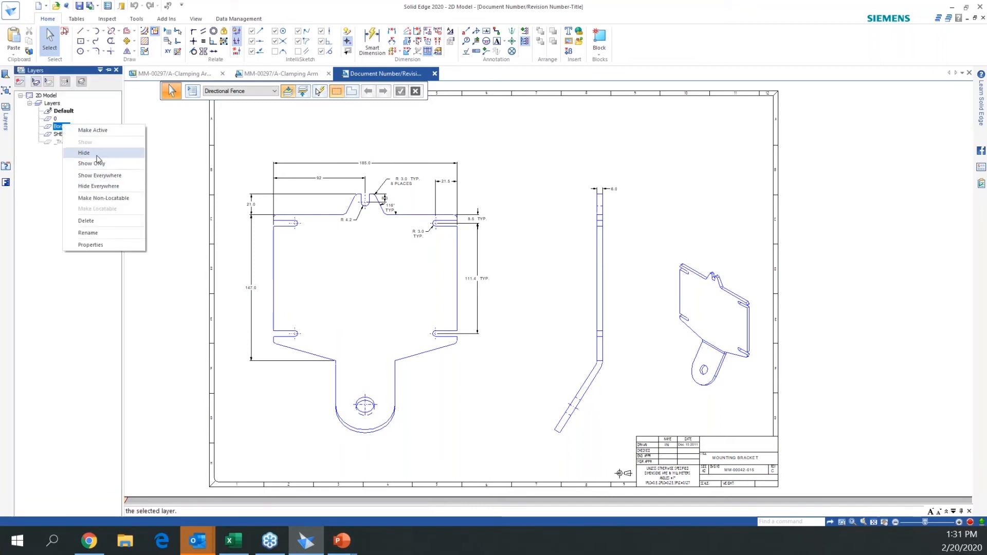
left_click(84, 153)
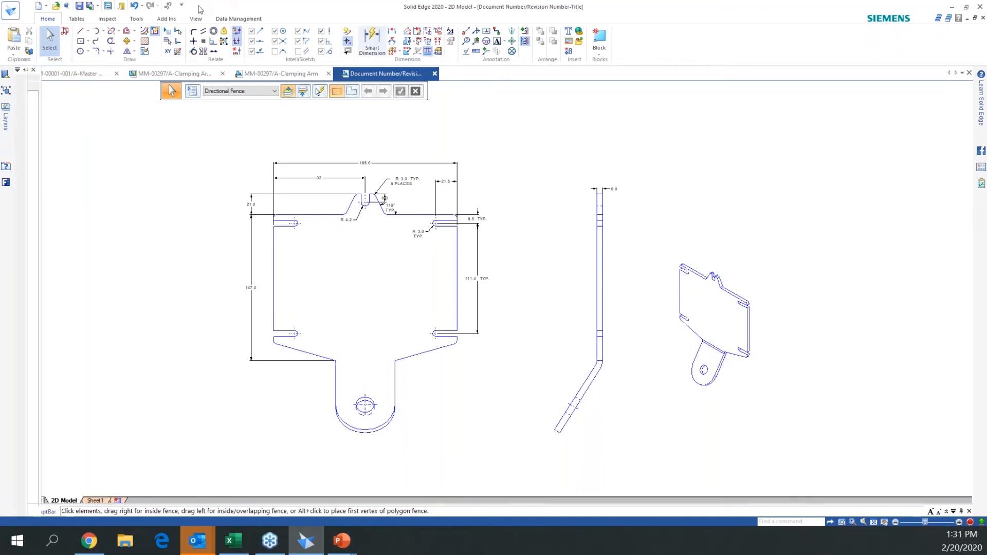
Start Create 3D and choose the ISO Metric template 1_Import.par for the new file
left_click(141, 22)
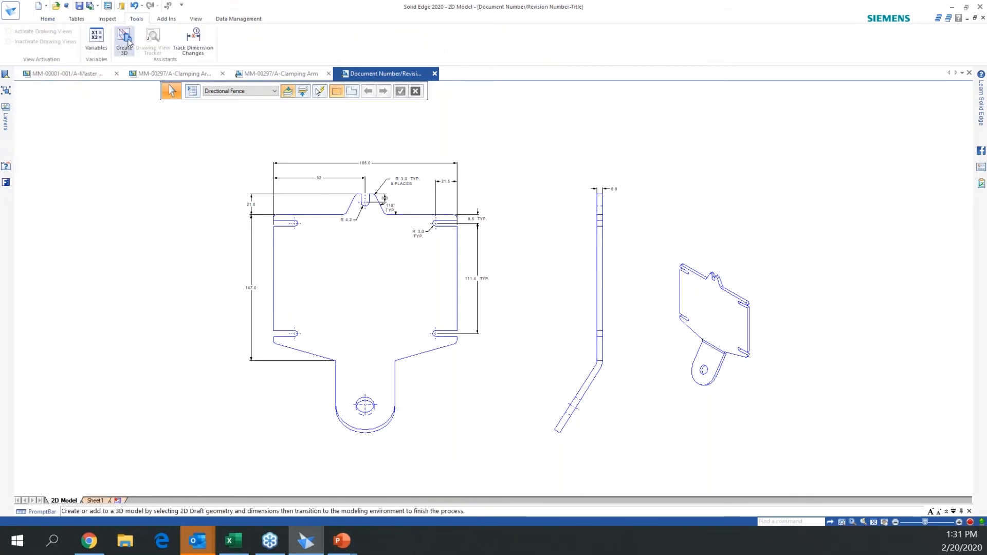
left_click(129, 41)
left_click(882, 121)
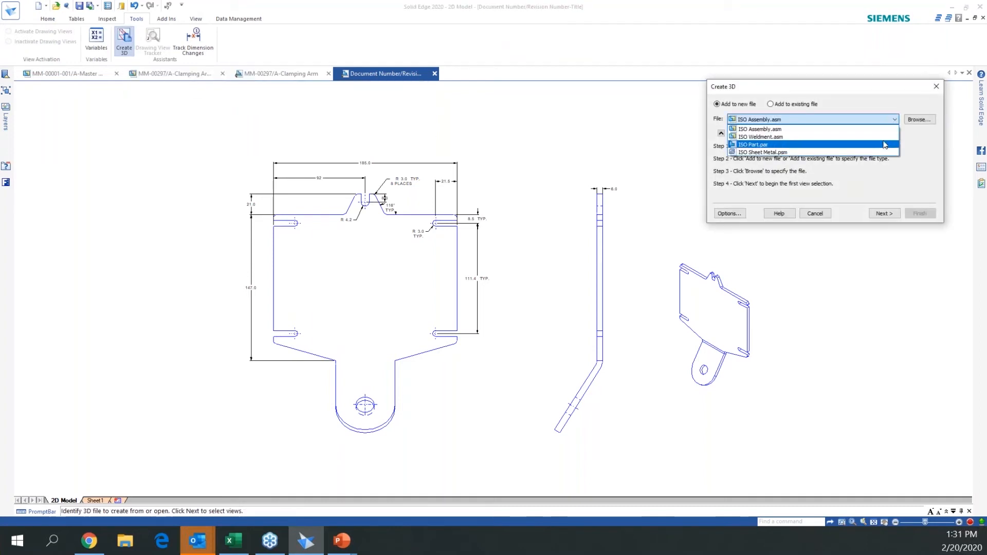
left_click(915, 152)
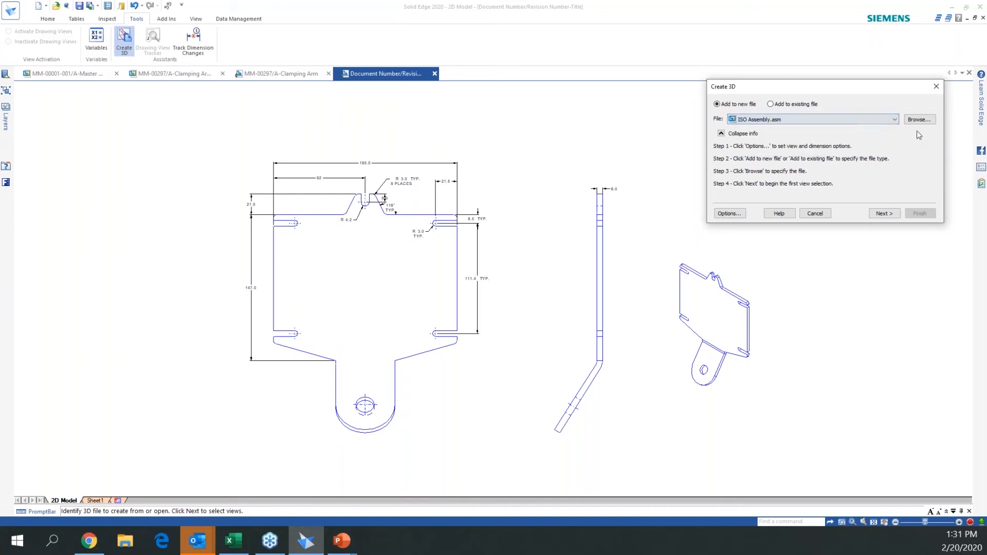
left_click(918, 121)
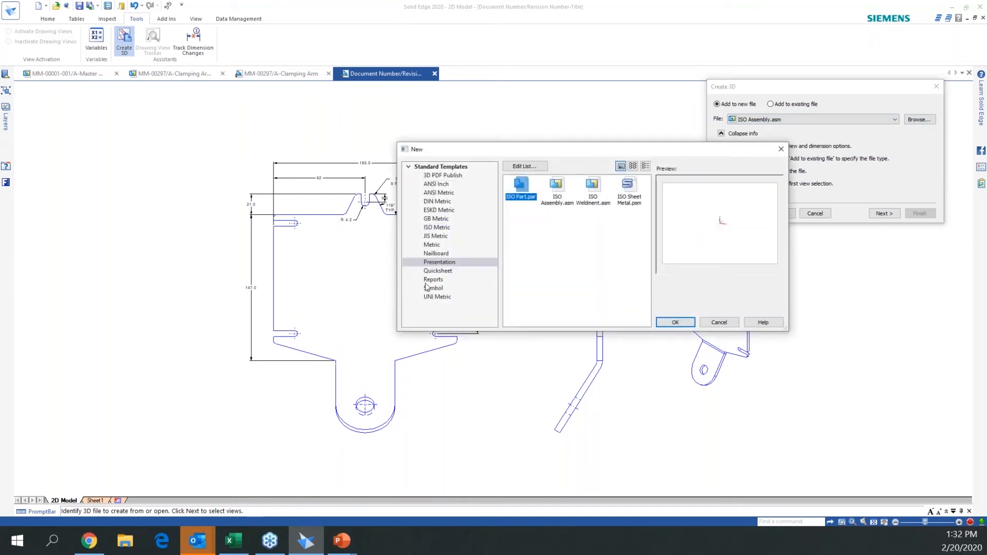
left_click(441, 228)
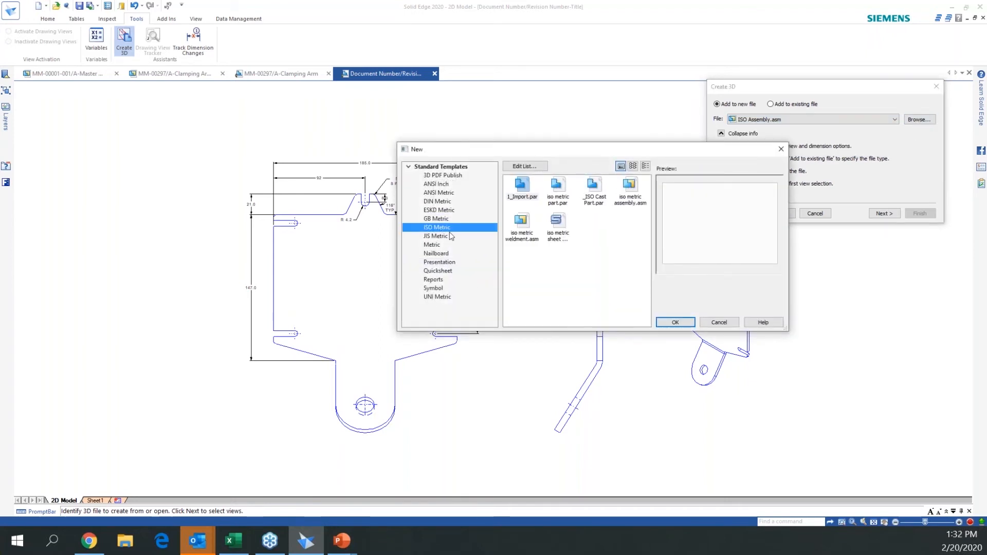
left_click(522, 185)
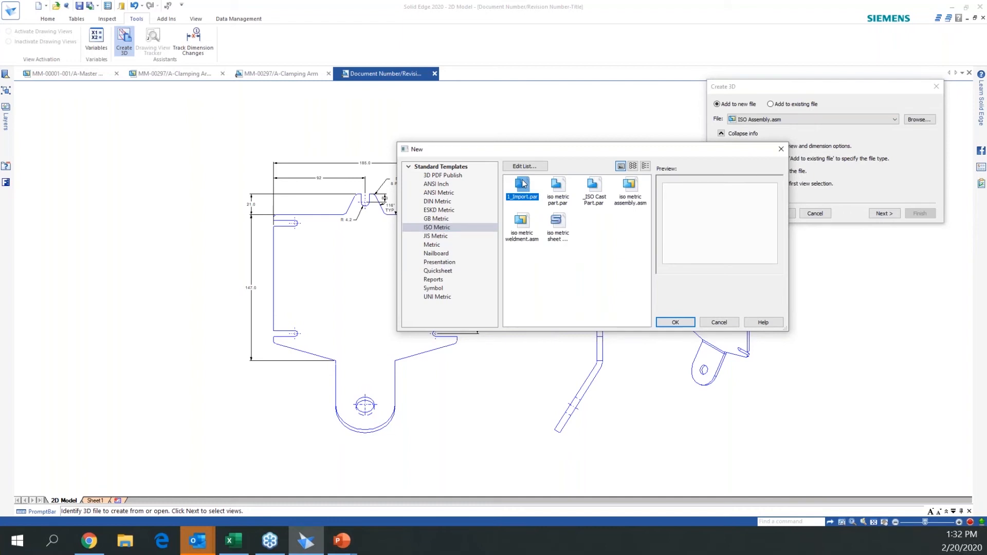
left_click(677, 322)
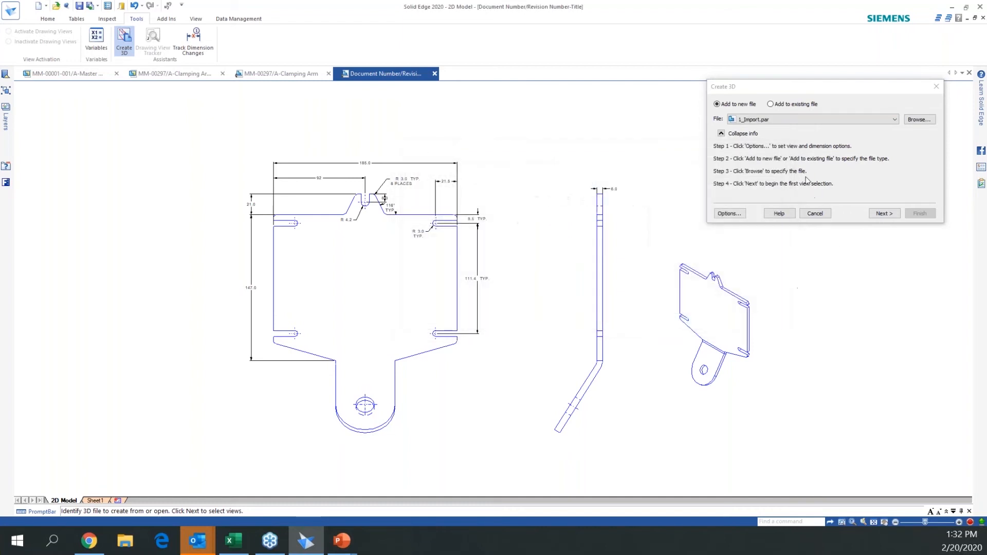
Define the dimensioned plate view as the primary Front View and the bent side profile as a folded principal view, both at scale 1.00
left_click(884, 213)
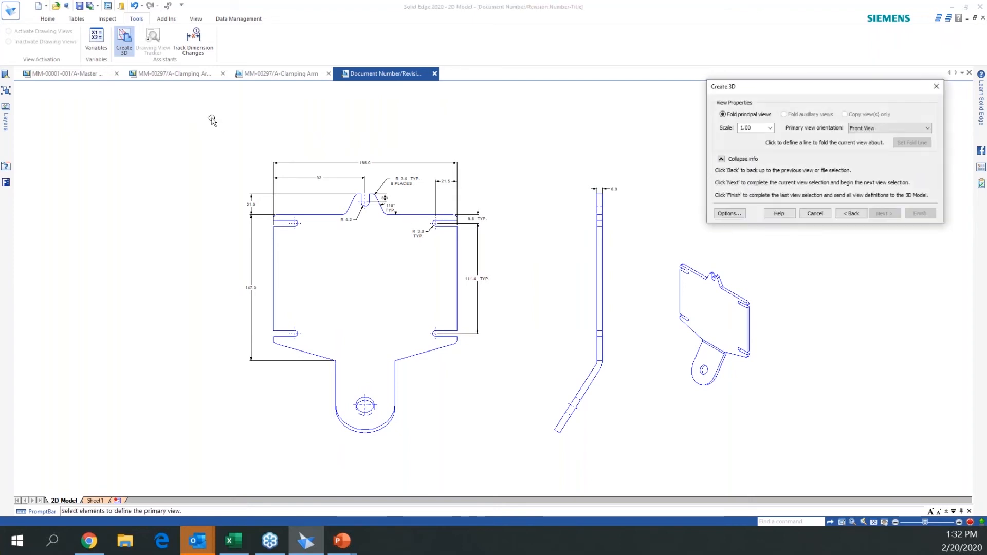
left_click_drag(199, 112, 501, 470)
left_click(884, 214)
left_click_drag(521, 144, 633, 478)
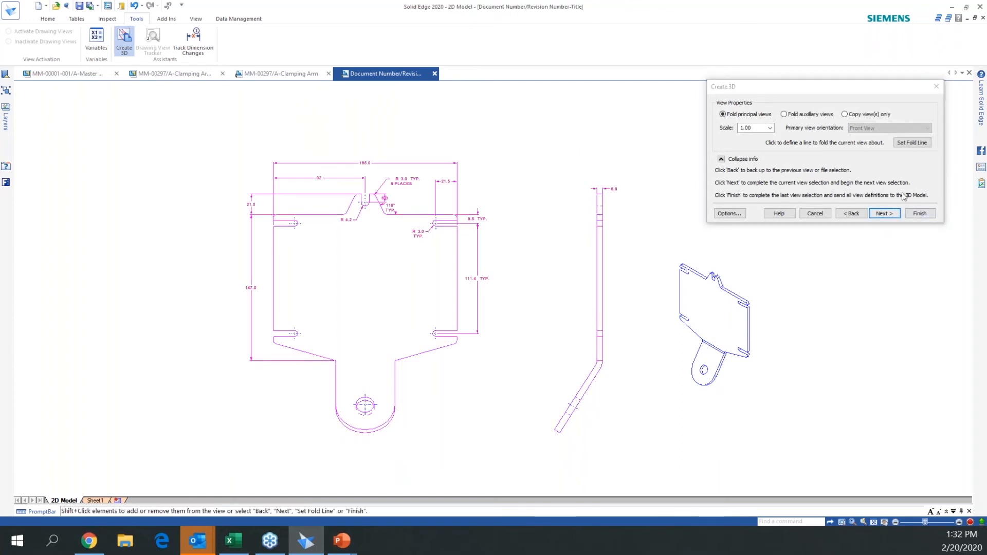
Set the fold line on the outer vertical edge of the side profile and finish creating the 3D sketches
left_click(913, 143)
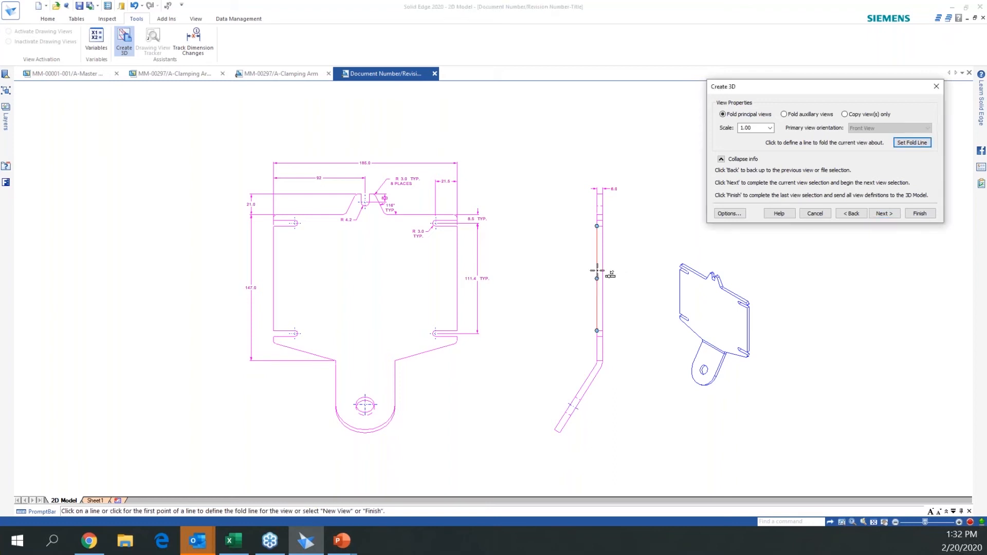
left_click(604, 256)
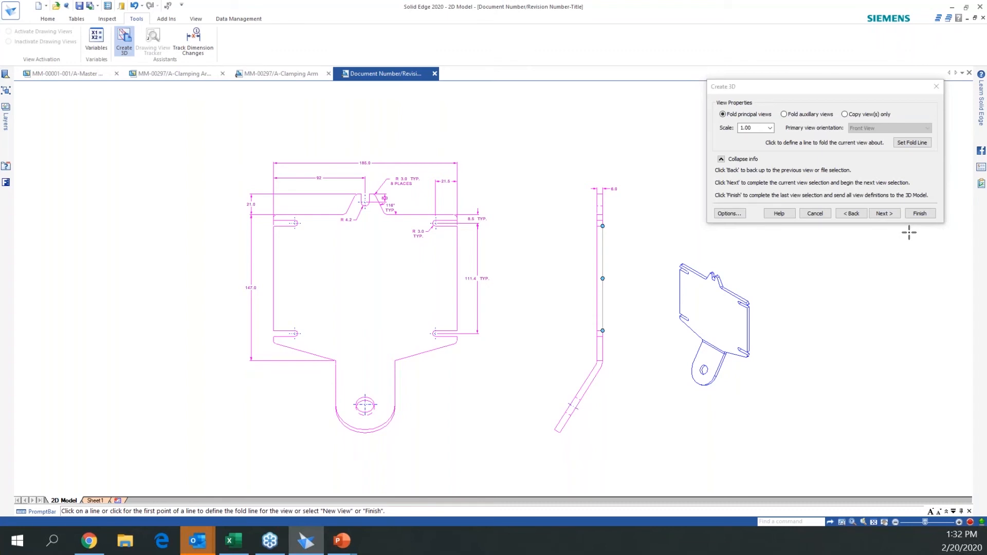
left_click(885, 214)
left_click(918, 214)
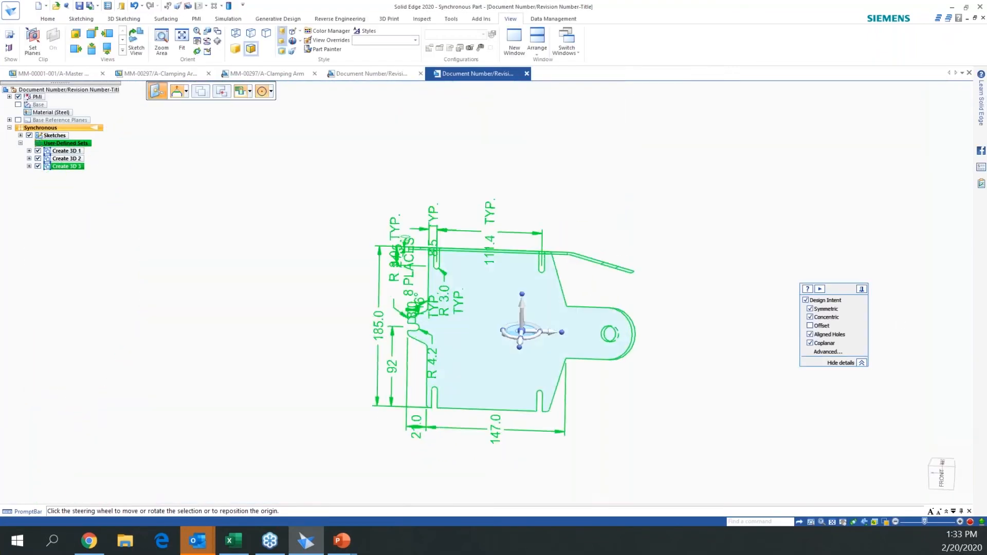
Extrude the bent side profile 185 mm across the plate to an end point on the front sketch's opposite edge
middle_click_drag(671, 323, 732, 287)
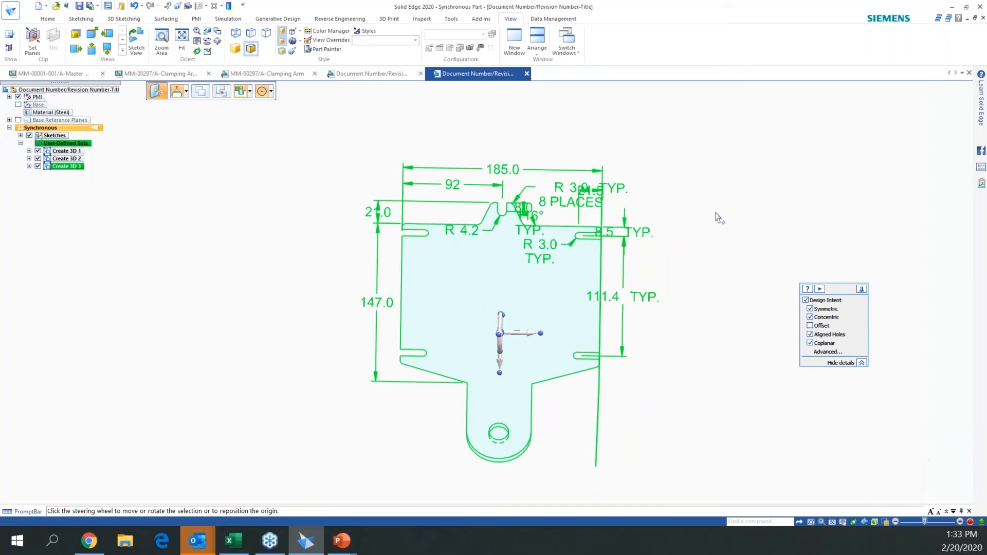
key("Escape")
middle_click_drag(694, 314, 612, 432)
left_click_drag(663, 117, 557, 497)
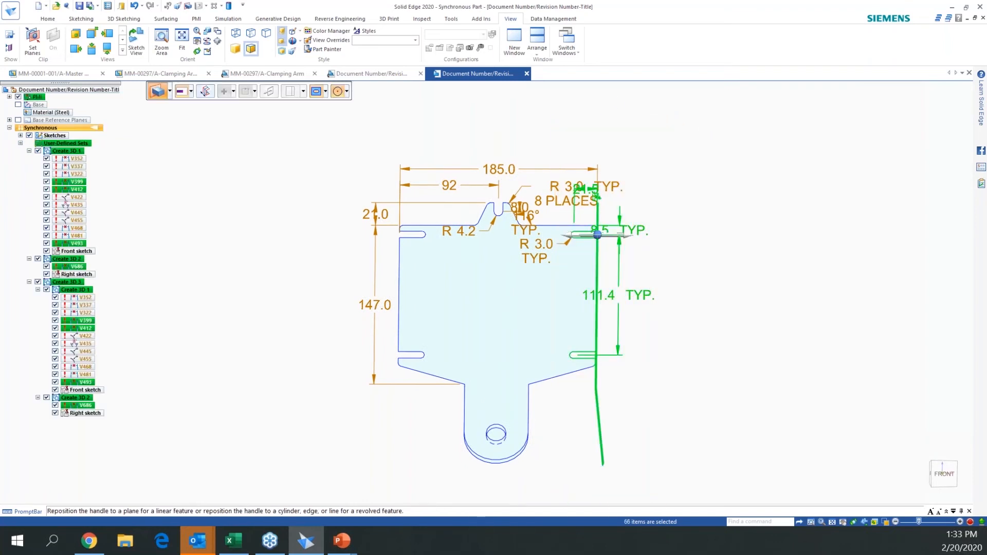
left_click(347, 92)
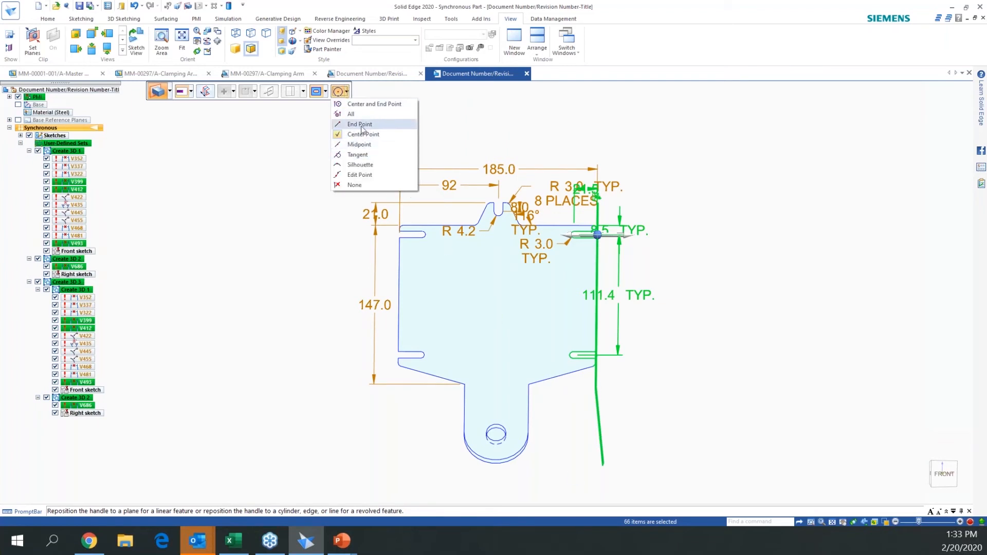
left_click(362, 127)
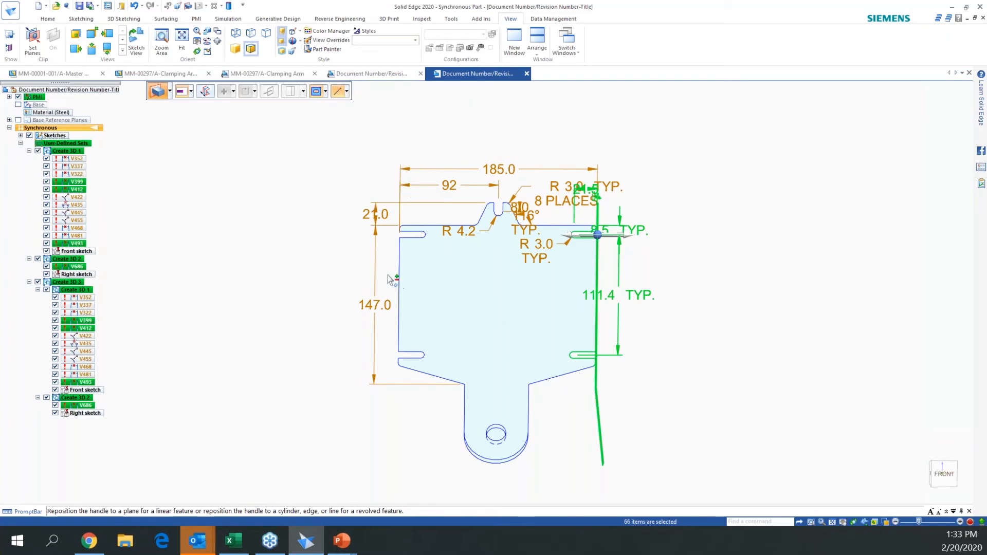
left_click(573, 235)
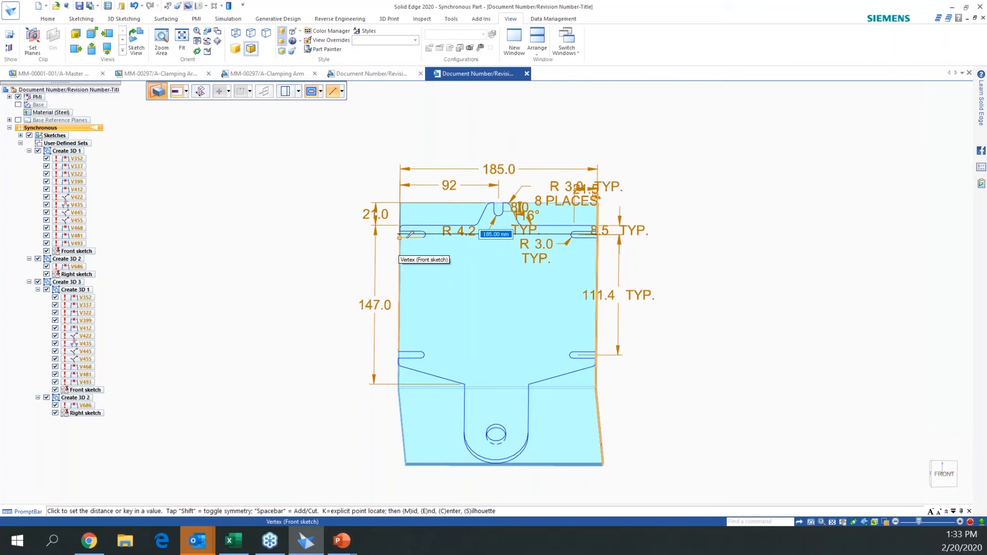
left_click(410, 234)
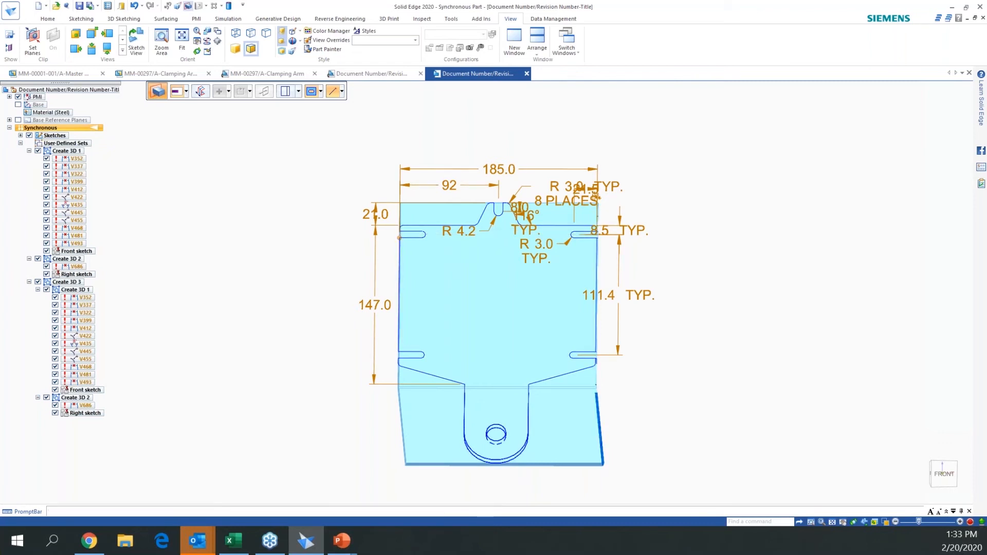
mouse_move(595, 193)
middle_mouse_down()
mouse_move(765, 362)
mouse_move(592, 175)
middle_mouse_up()
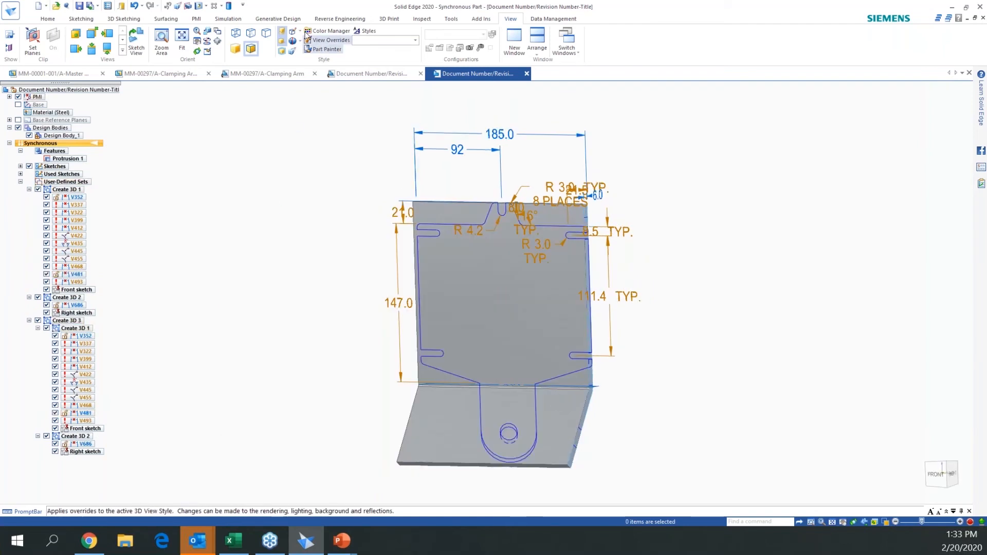
Extrude the open front outline chain as a cut on its outer side, trimming the excess plate and tab material
left_click(48, 18)
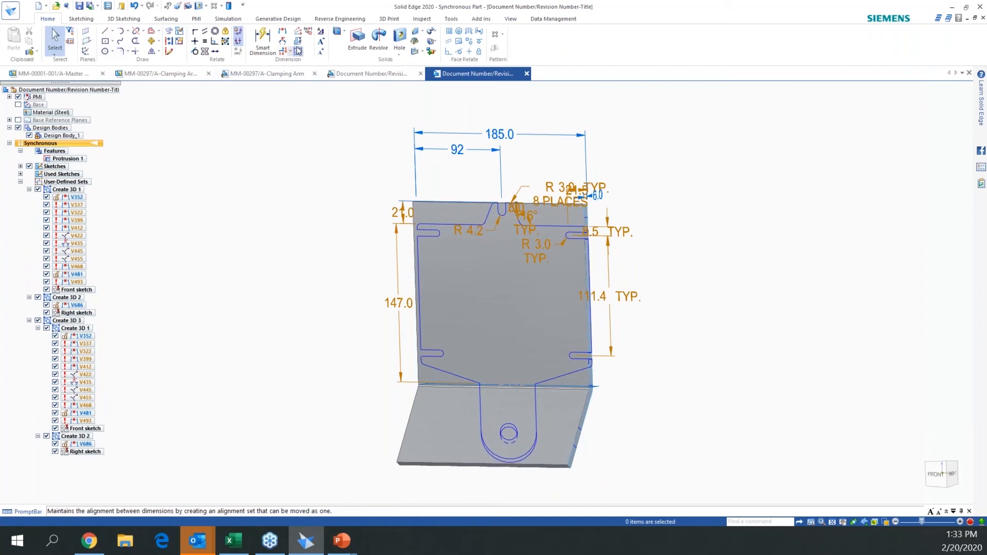
left_click(357, 39)
left_click(201, 92)
left_click(196, 112)
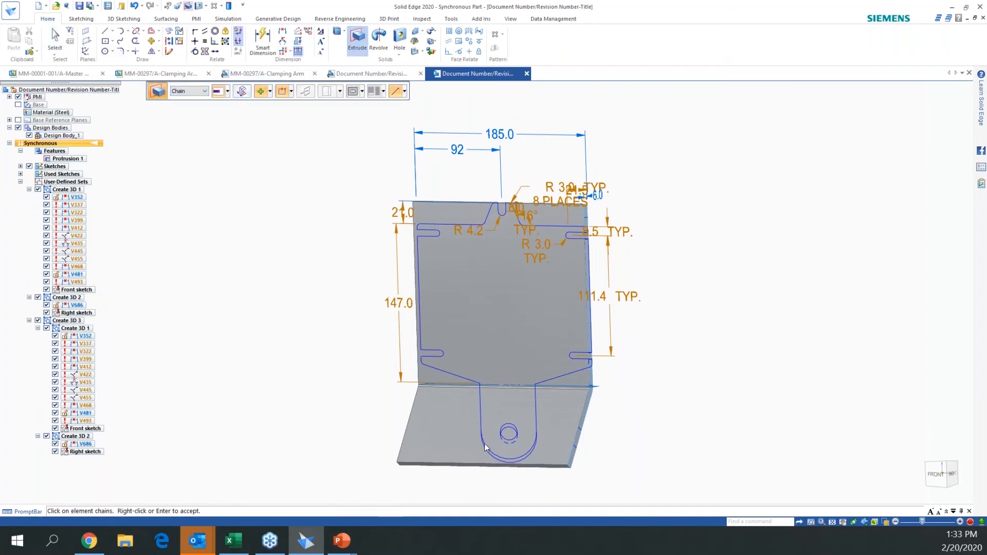
left_click(569, 372)
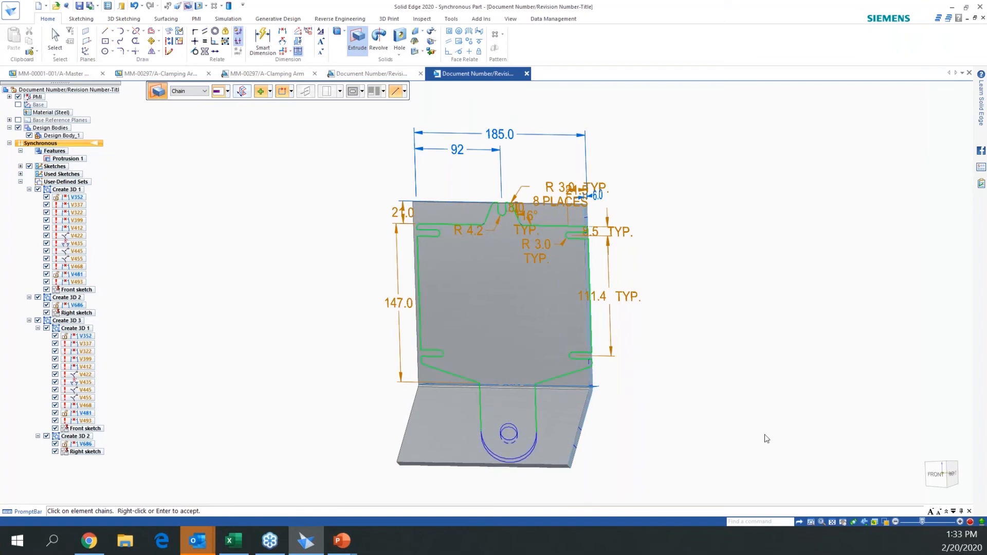
right_click(751, 380)
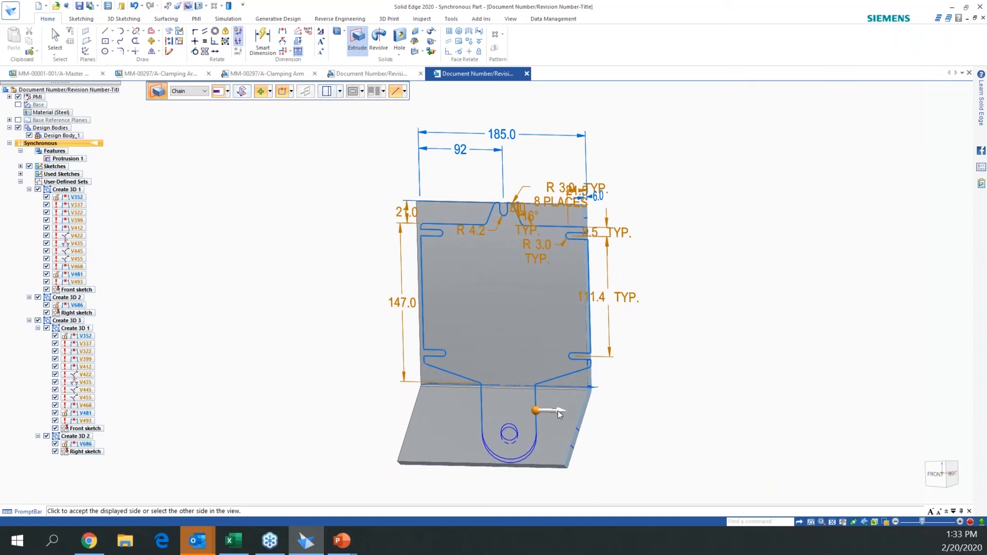
left_click(557, 411)
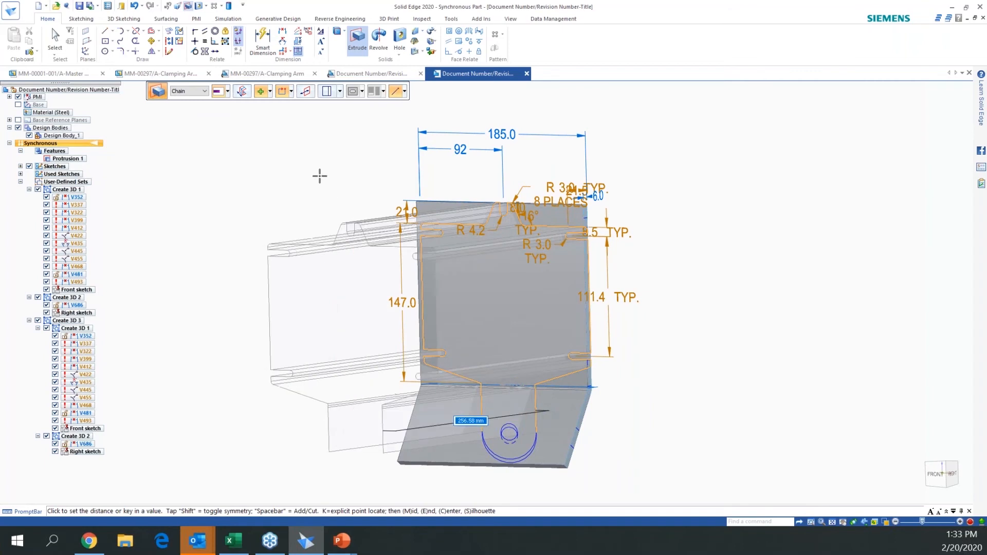
left_click(269, 92)
left_click(270, 116)
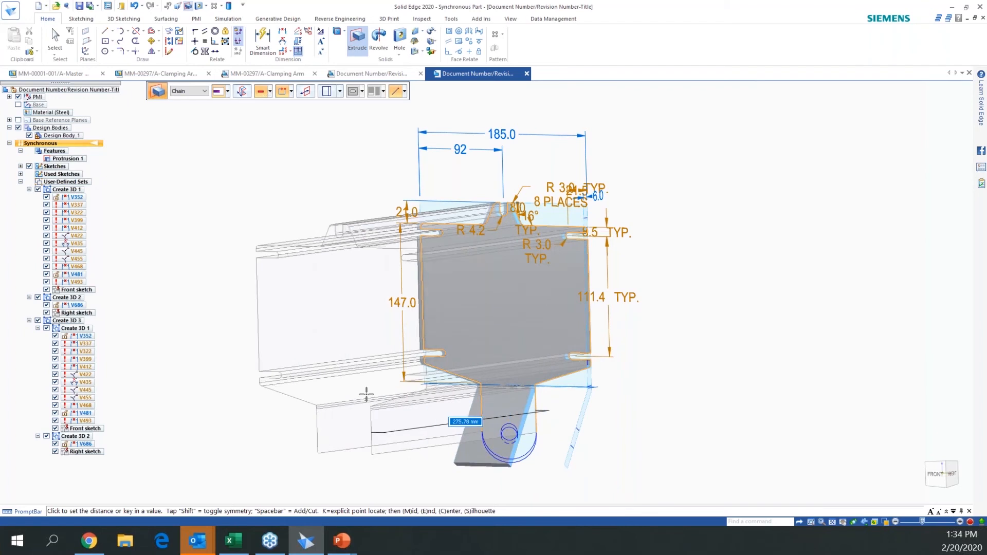
left_click(366, 394)
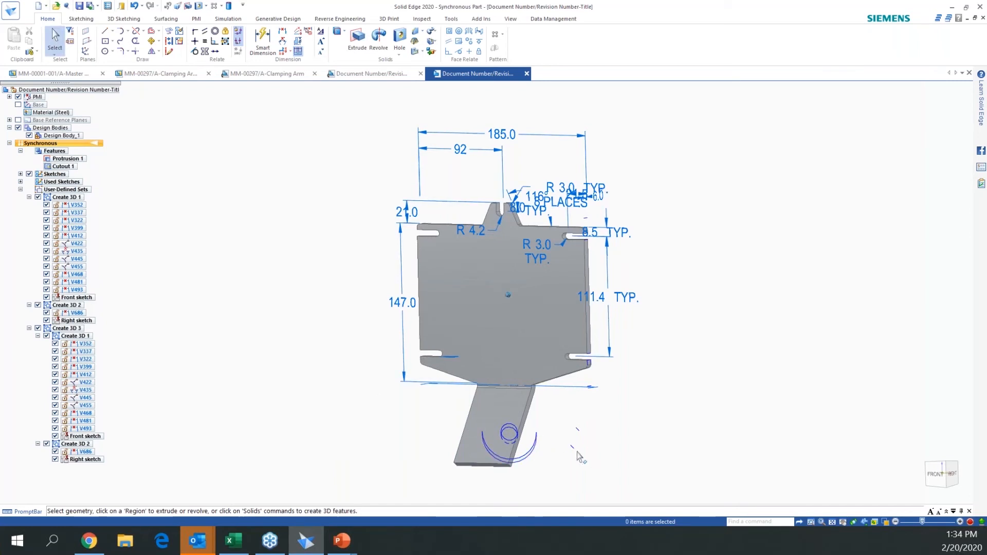
Delete the leftover Right sketch and Front sketch geometry around the bent tab
scroll(578, 453, "up", 3)
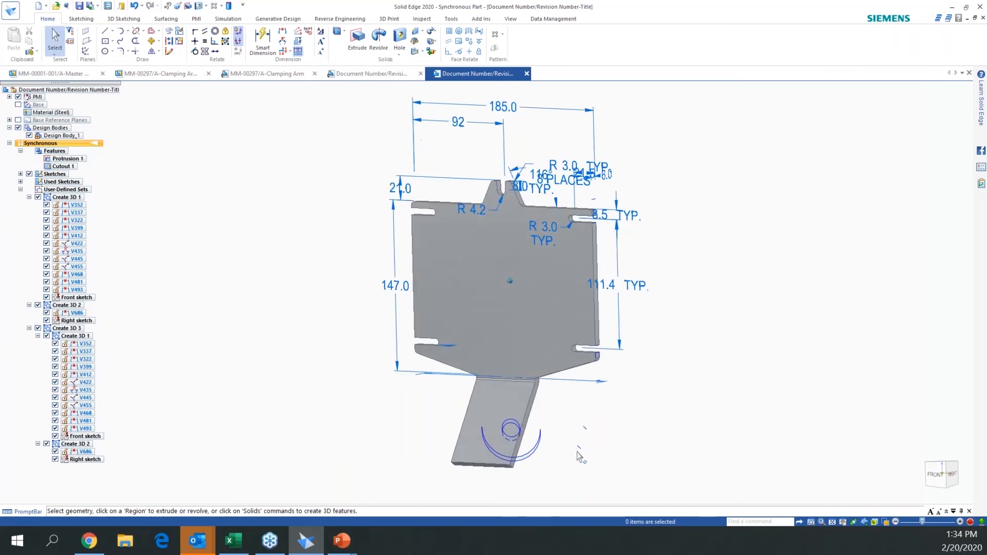
right_click(613, 453)
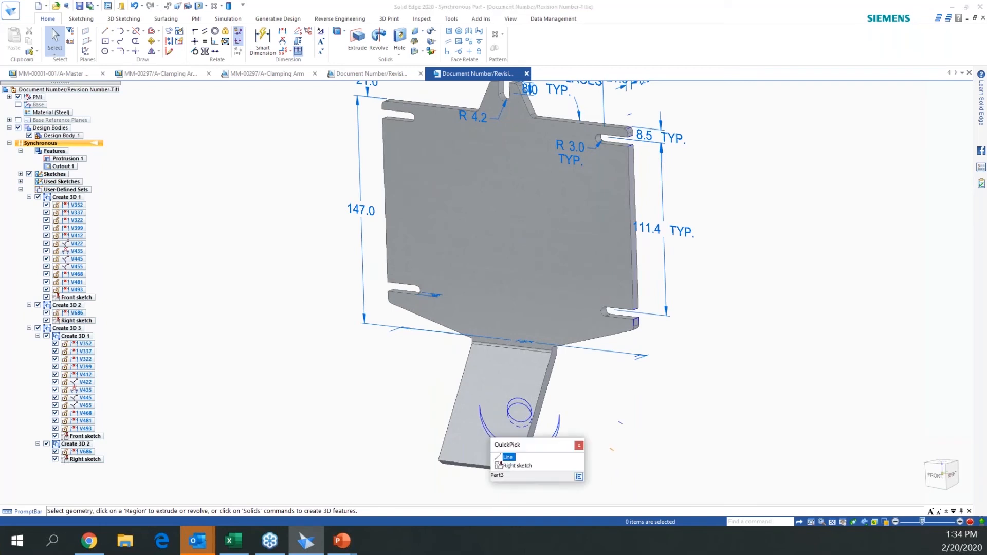
left_click(520, 466)
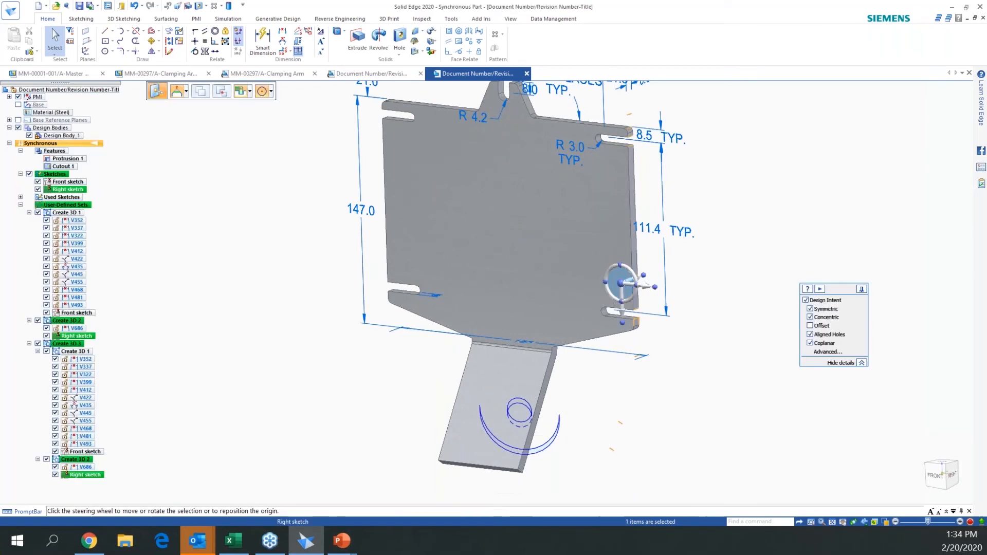
key("Escape")
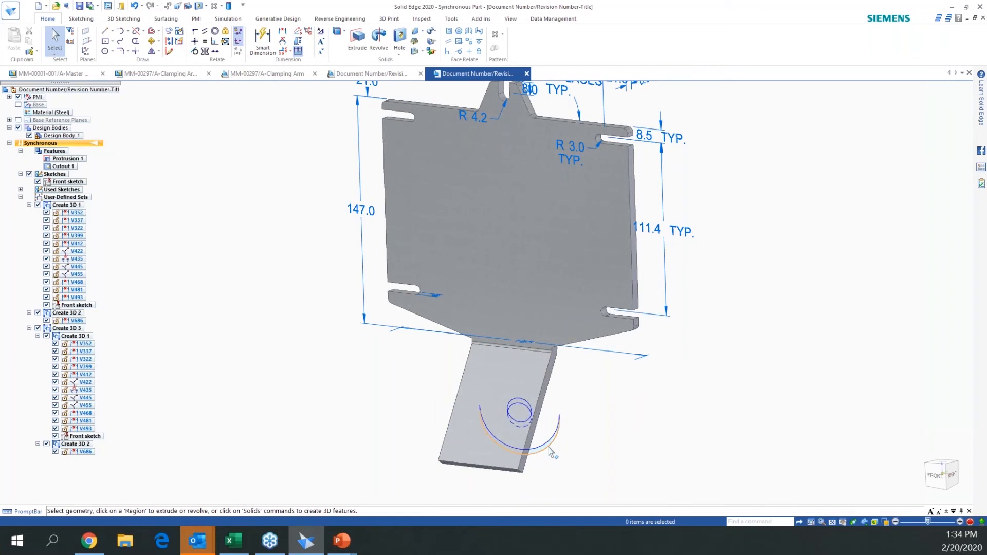
right_click(551, 452)
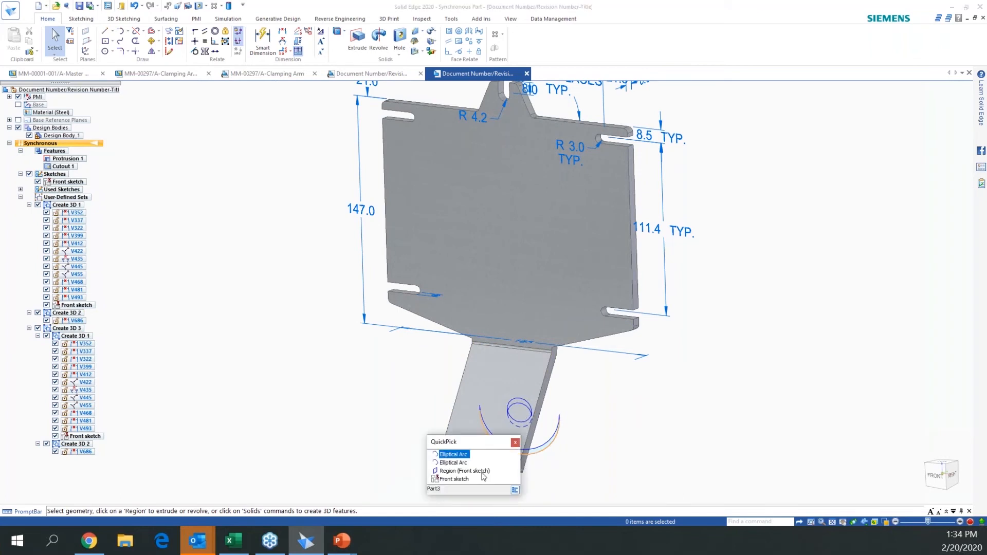
left_click(454, 480)
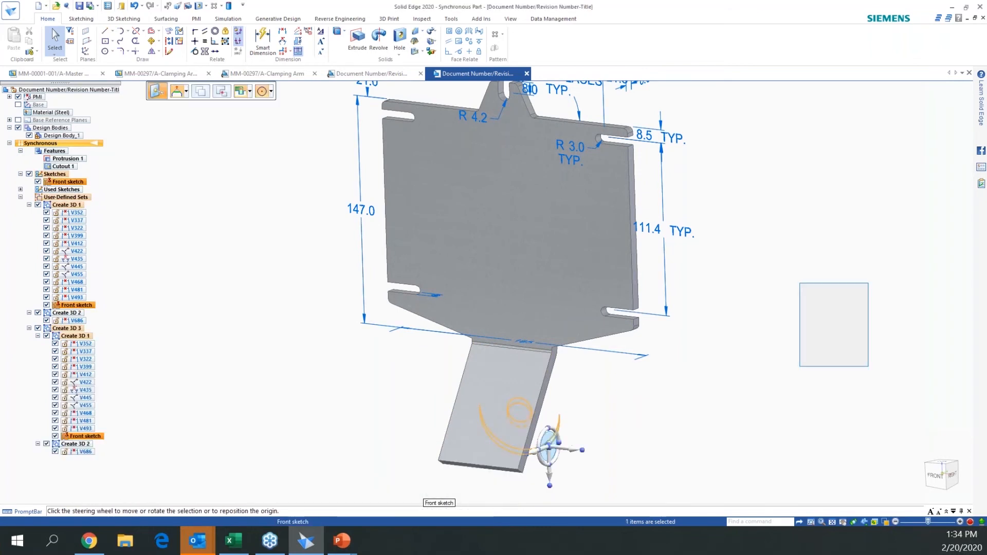
key("Delete")
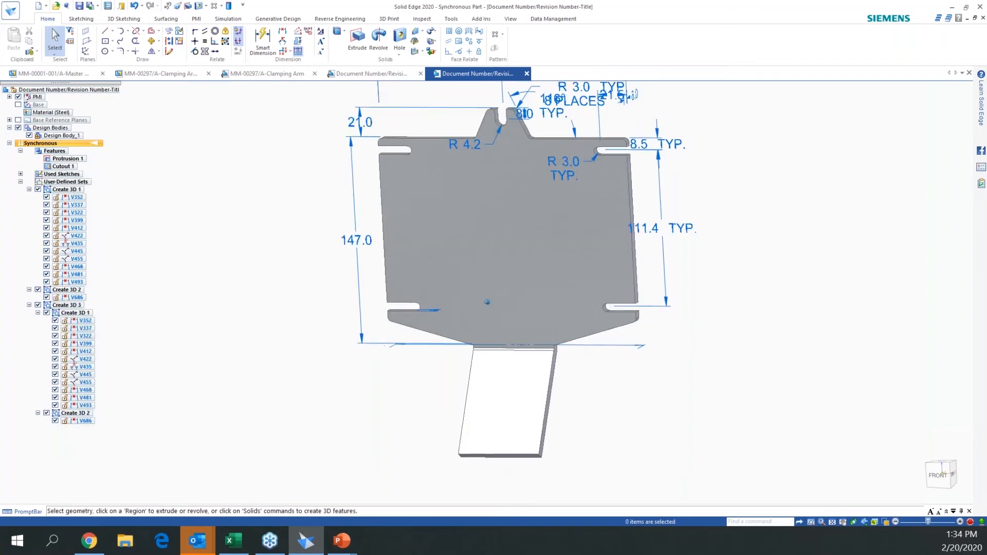
Round both outer end corners of the bent tab with a 30 mm radius, selecting by Edge/Corner
scroll(501, 440, "up", 1)
scroll(513, 427, "up", 1)
scroll(514, 430, "up", 3)
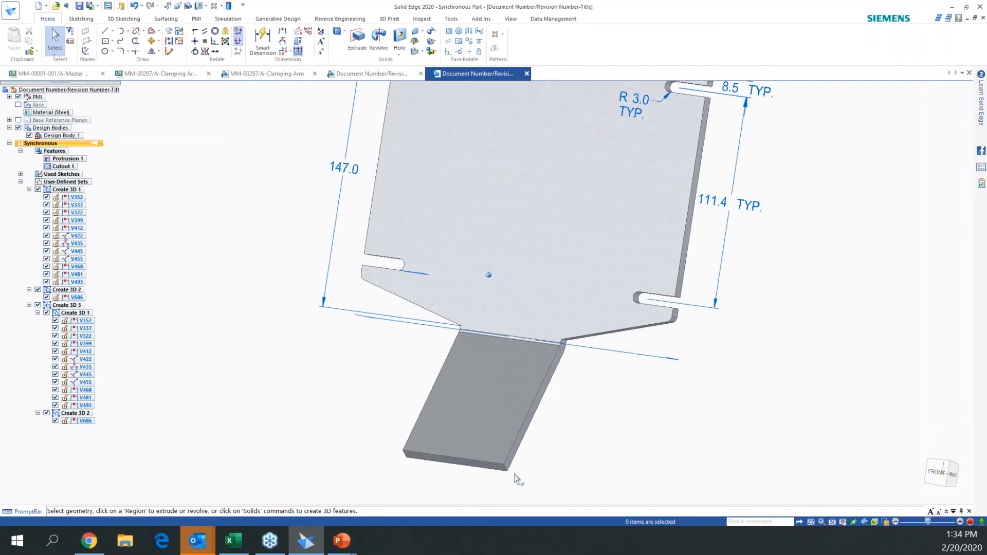
left_click(416, 32)
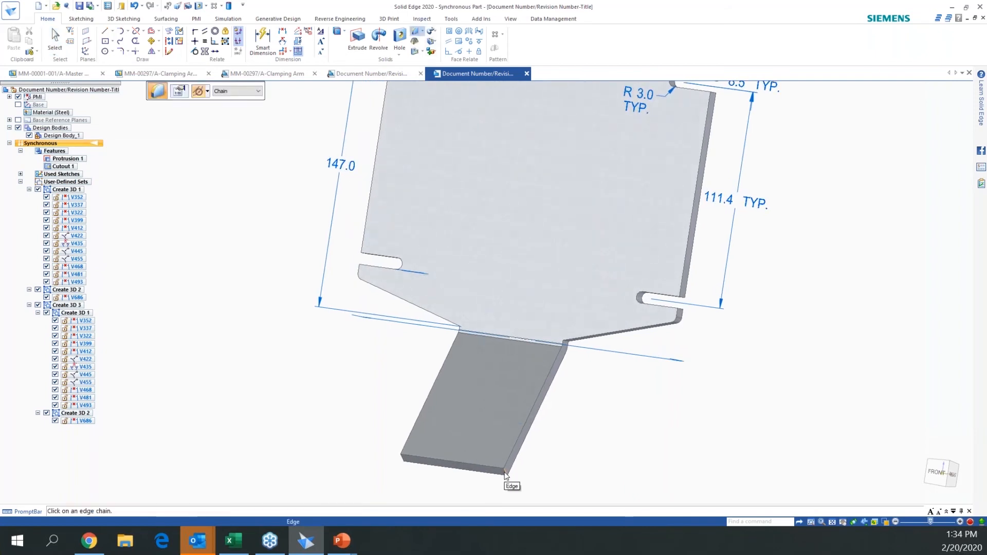
left_click(240, 91)
left_click(229, 100)
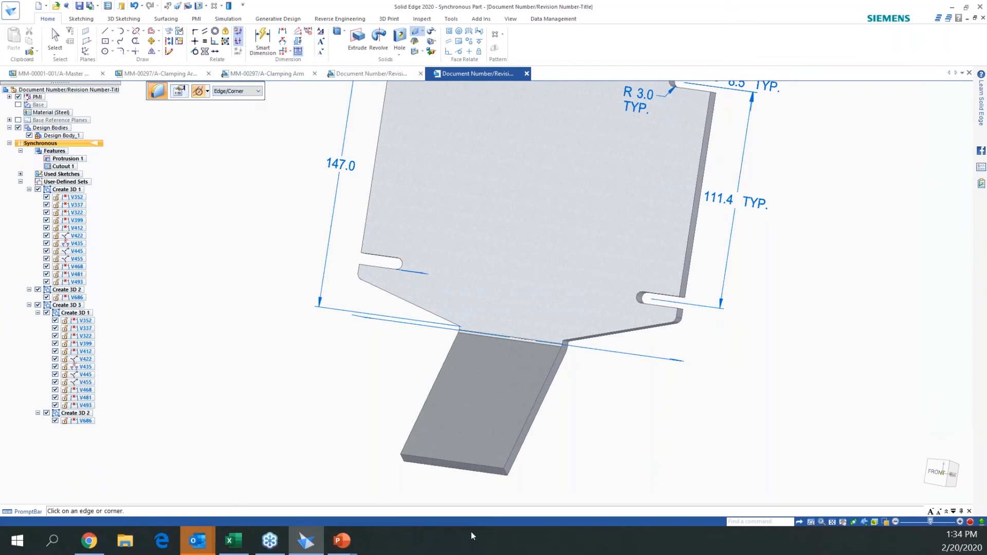
left_click(504, 477)
type("30")
key("Return")
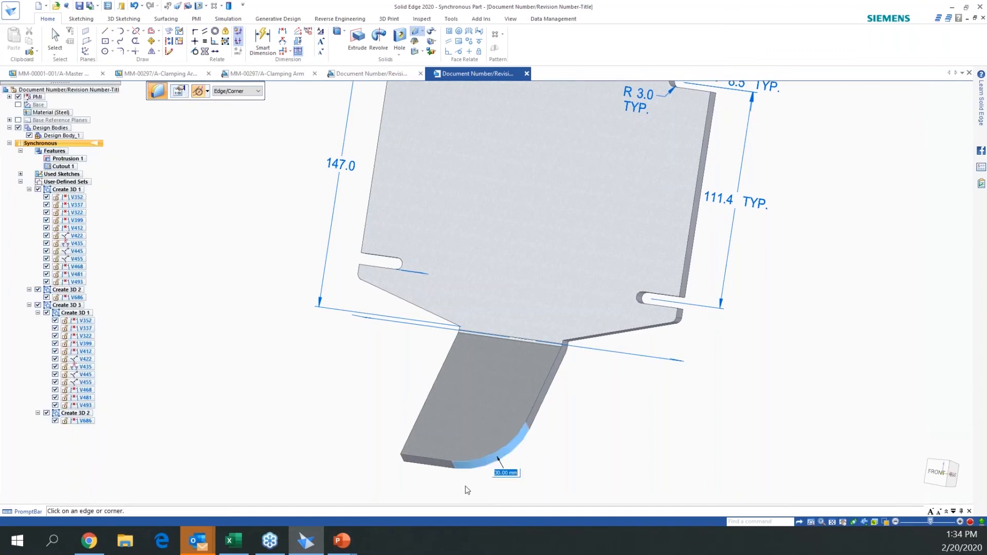
left_click(403, 462)
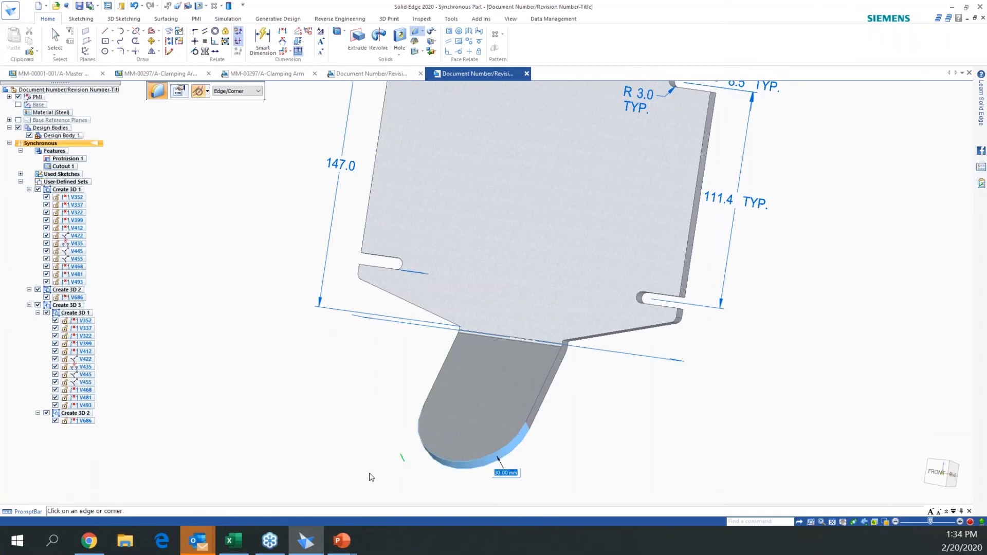
right_click(303, 416)
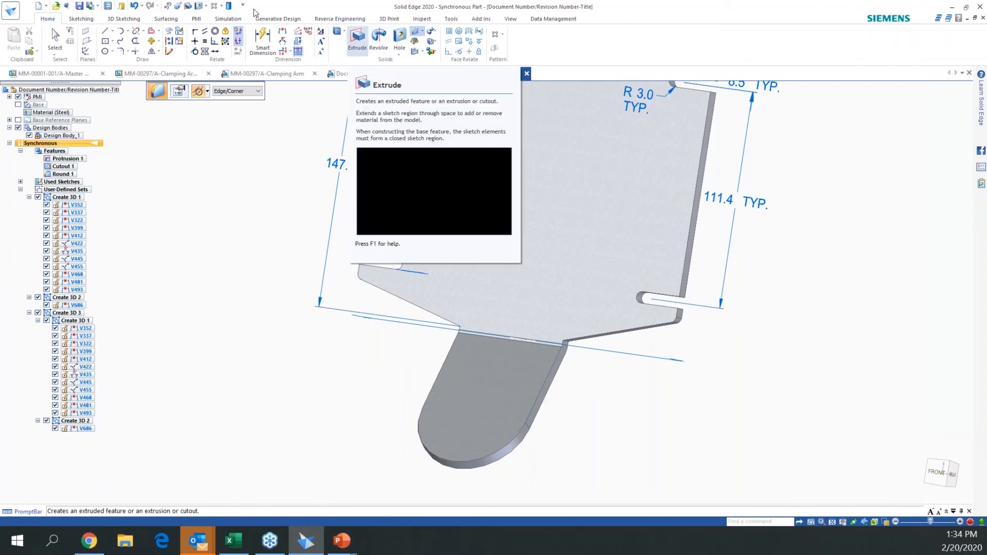
Cut an 18 mm diameter hole through the rounded end of the tab with the Cylinder command, locked to the tab's face
left_click(336, 32)
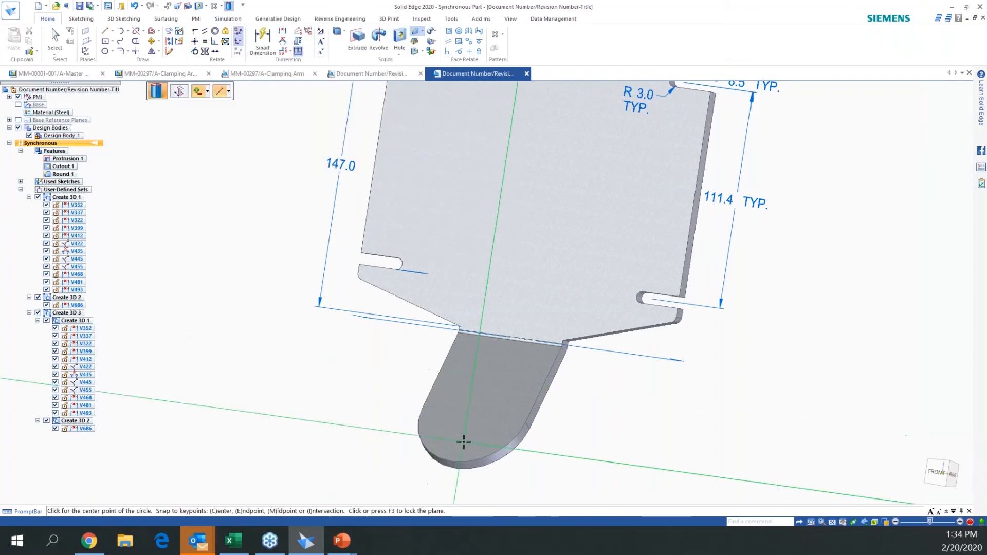
key("F3")
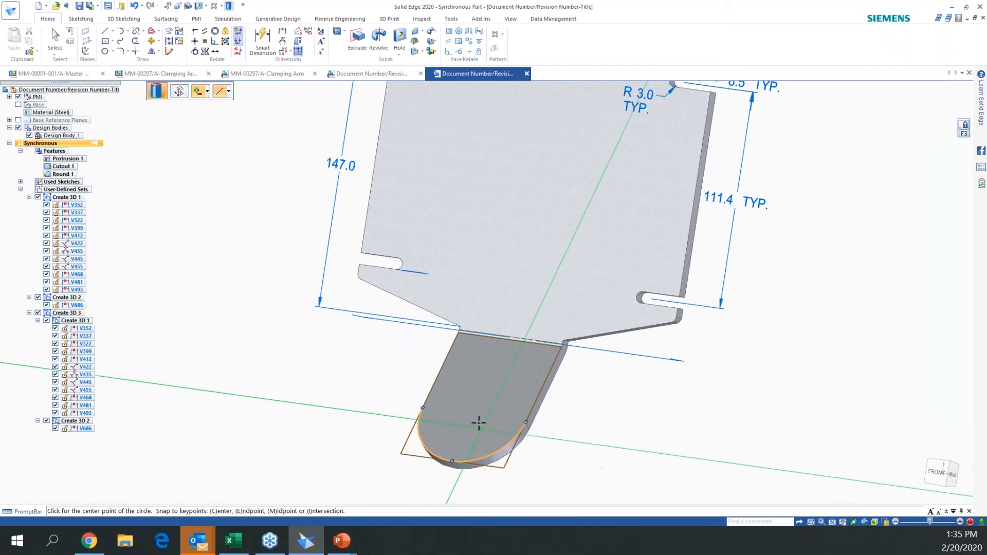
left_click(474, 416)
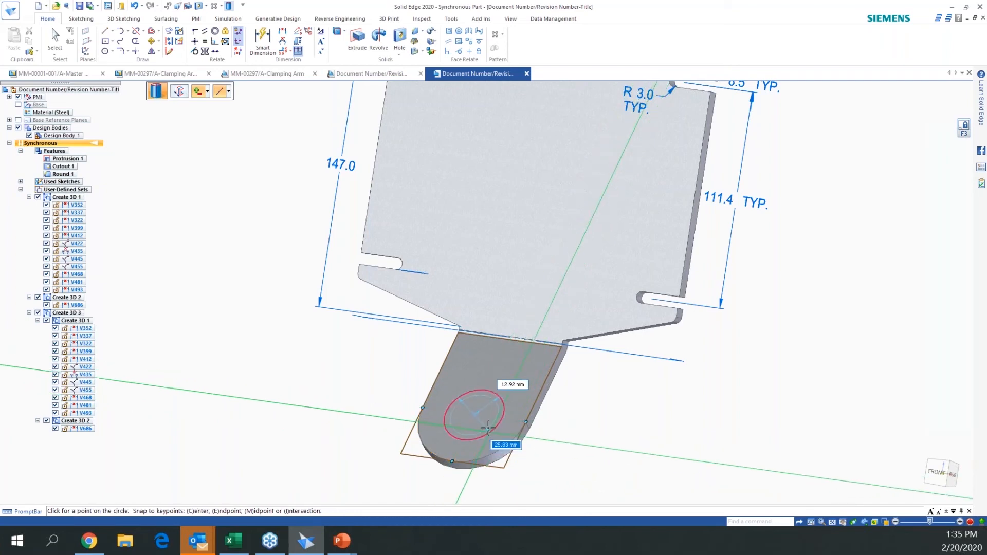
type("18")
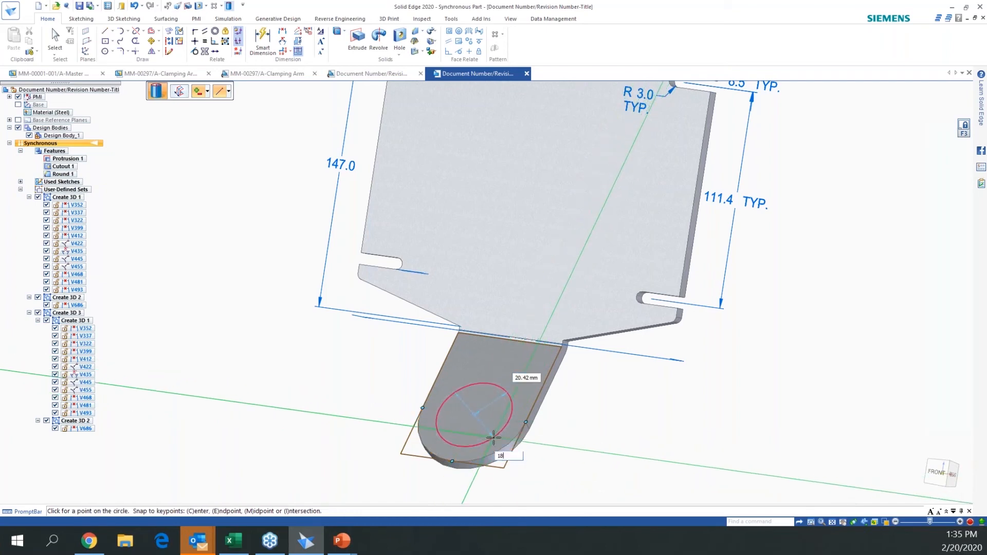
key("Tab")
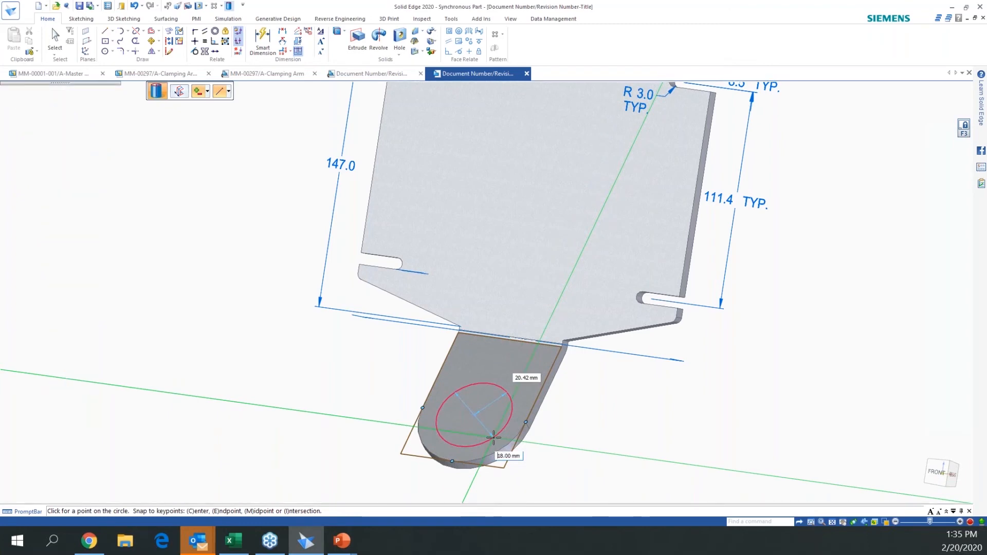
left_click(493, 437)
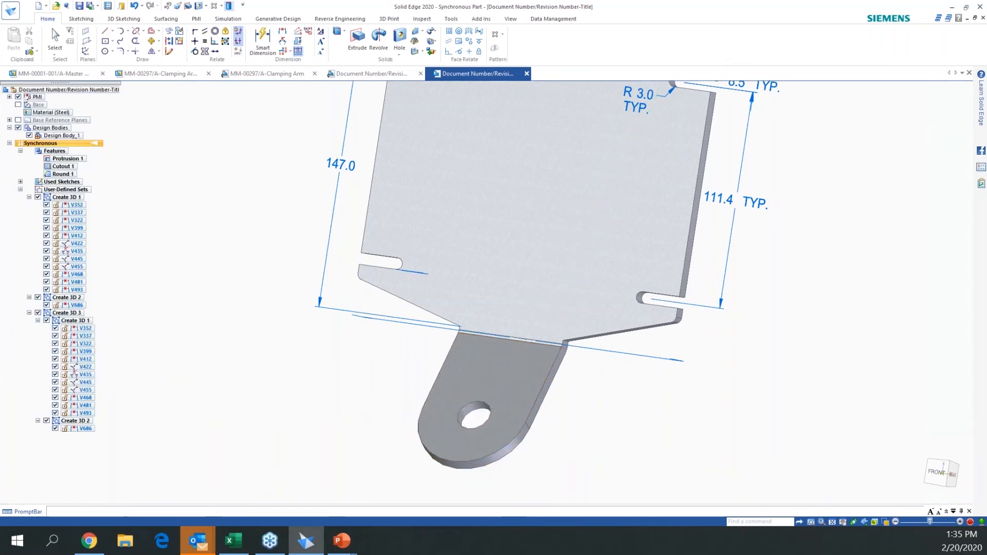
Preview different depths for the notch in the plate's upper tab, and set its depth dimension to 10 mm
middle_click_drag(614, 456, 622, 432)
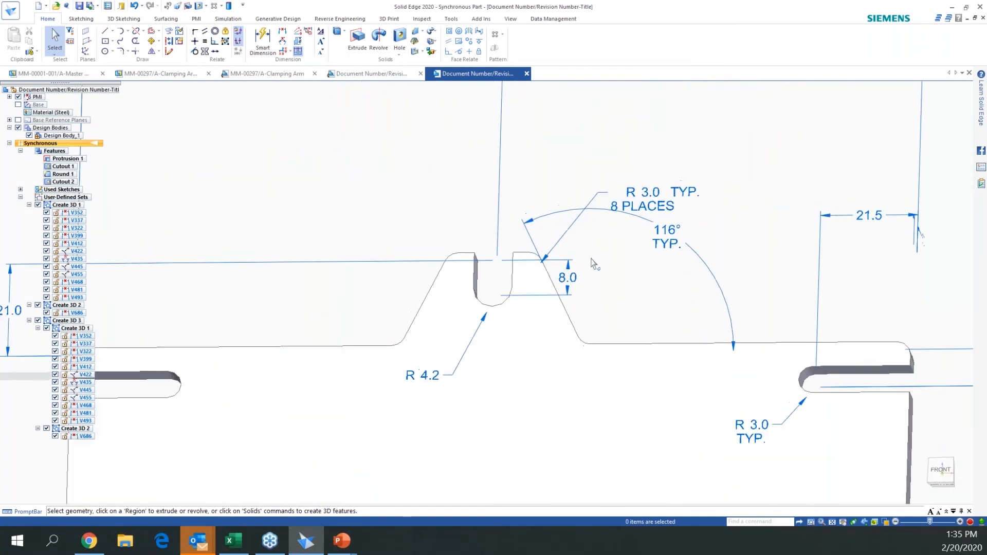
left_click(570, 282)
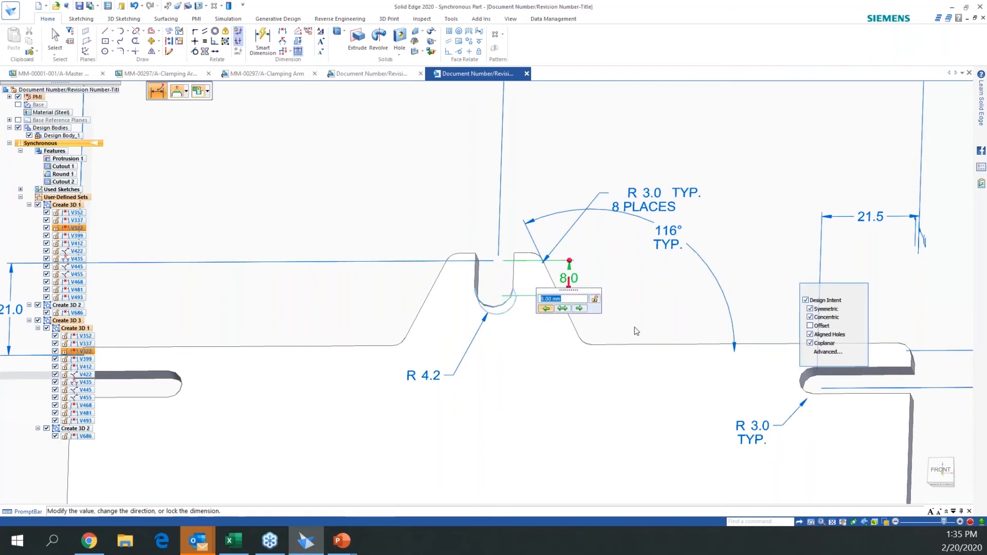
left_click_drag(639, 288, 668, 283)
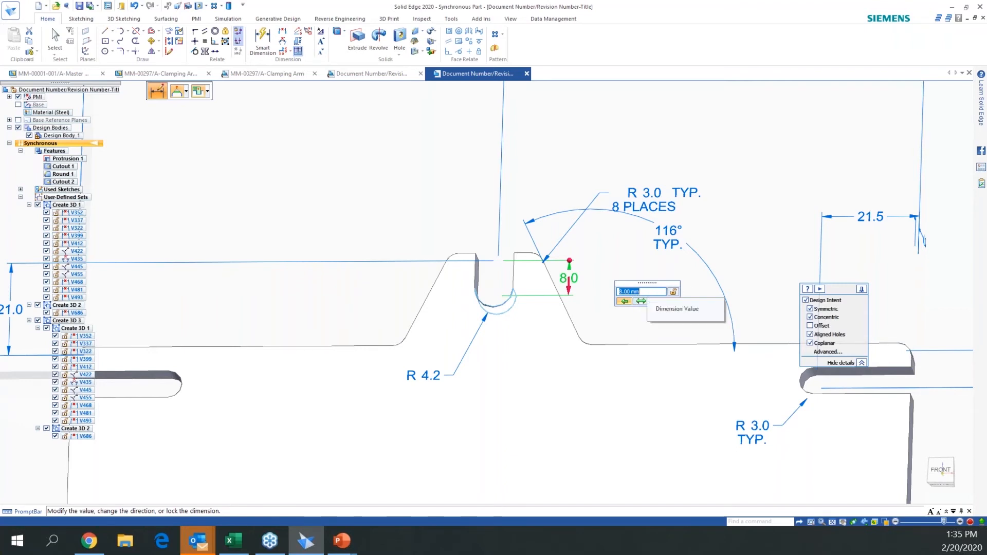
scroll(650, 290, "down", 1)
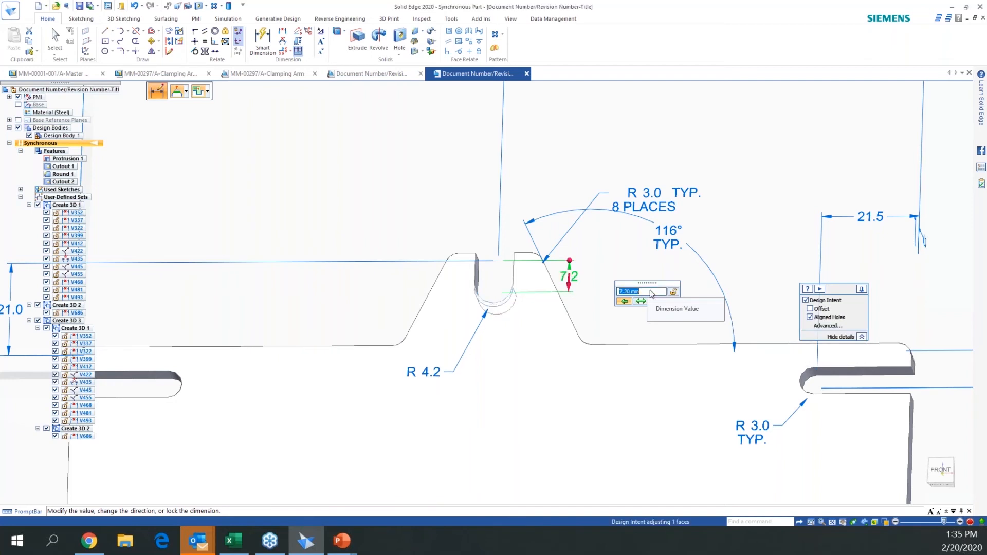
scroll(652, 293, "up", 6)
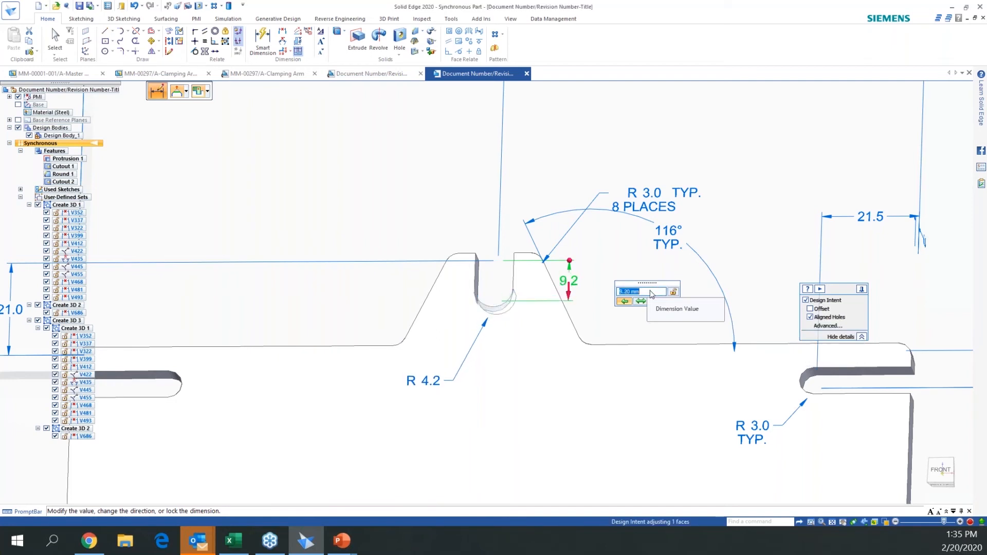
scroll(651, 294, "up", 5)
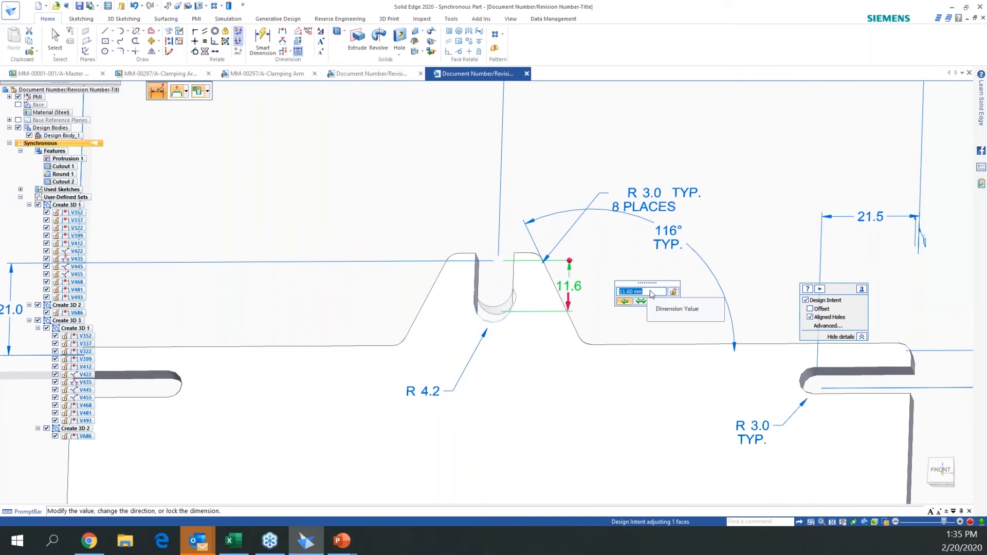
type("10")
key("Return")
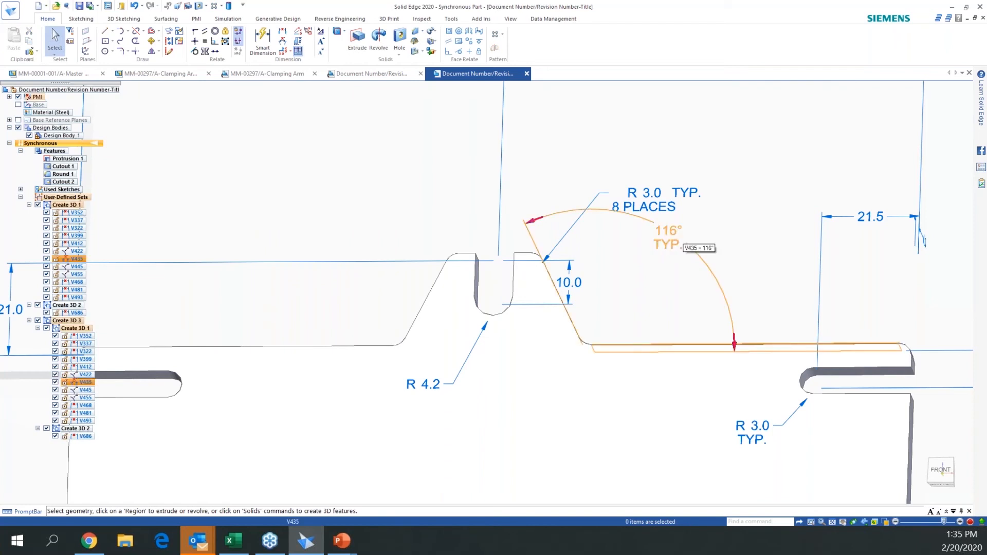
Set the angle of the upper tab's sloped sides to 110°
left_click(669, 239)
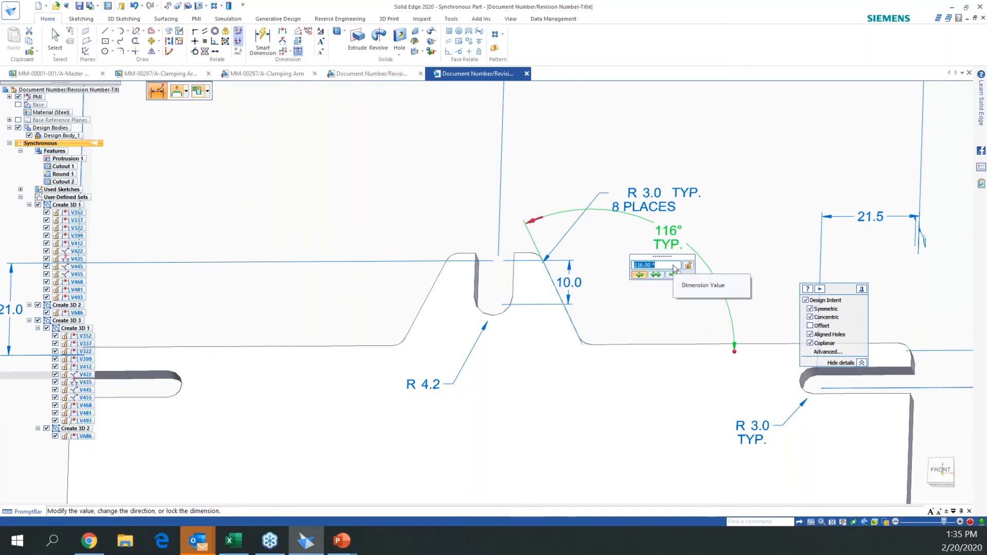
type("110")
key("Return")
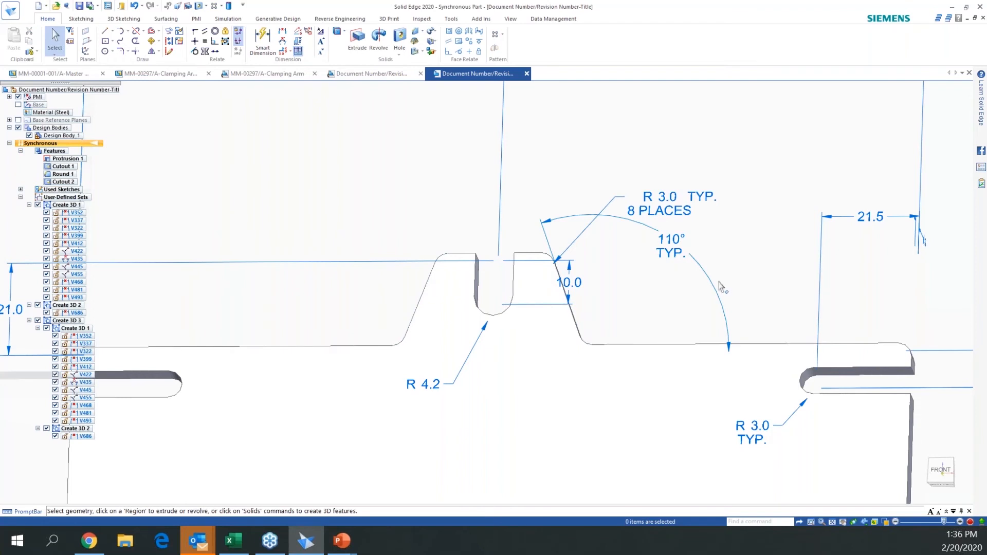
Convert the thin part to a synchronous sheet metal model with the plate's large face as base, and check its Tab and Flange features
key("ctrl+i")
scroll(624, 323, "up", 2)
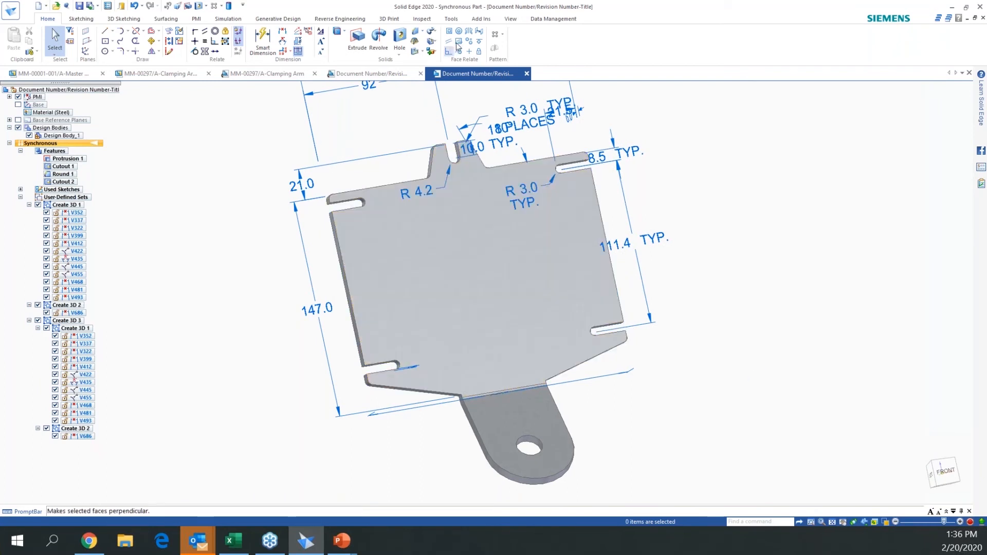
left_click(451, 18)
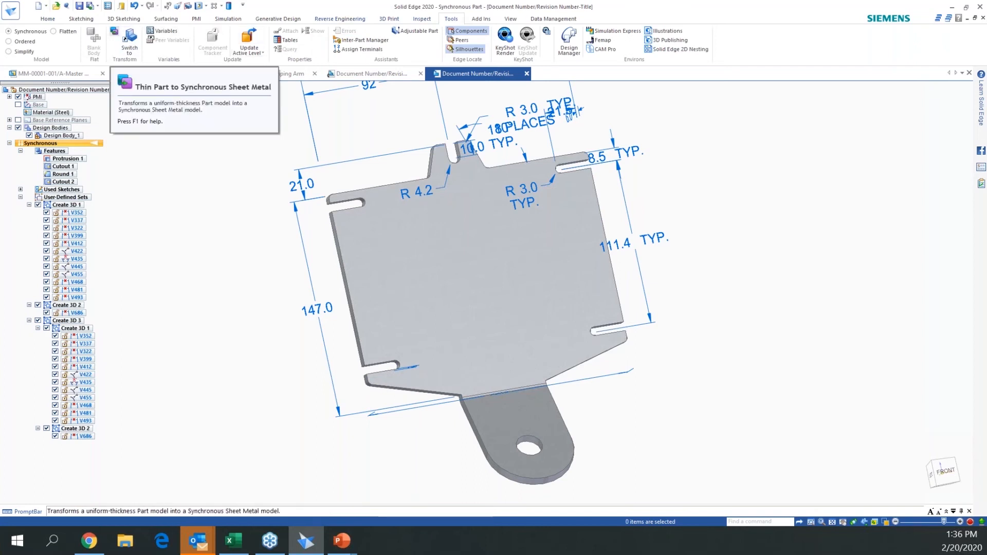
left_click(114, 32)
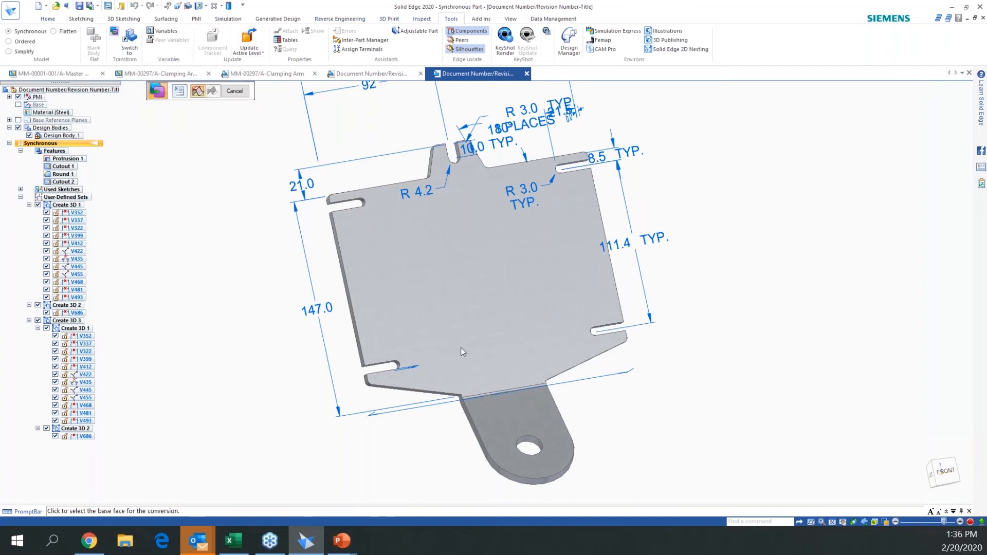
left_click(444, 303)
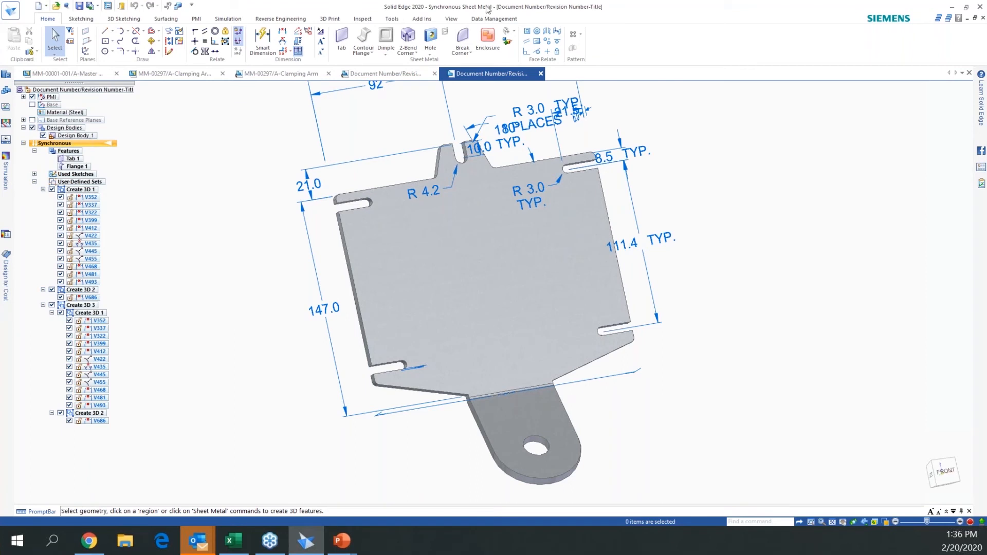
left_click(74, 159)
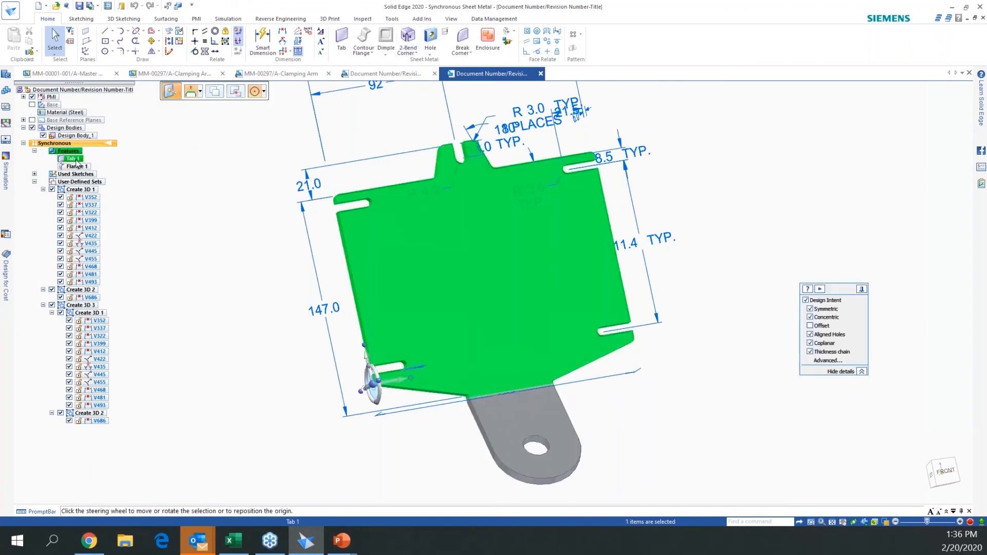
left_click(76, 167)
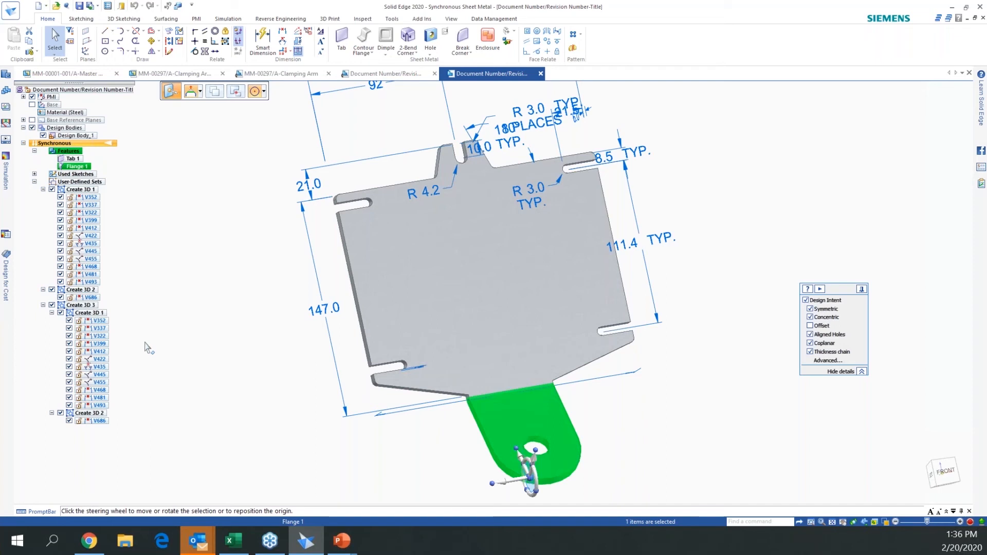
Open Design for Cost and copy the Cost values C3:C10 from the Manufacturing Operations Cost worksheet in Excel
left_click(6, 287)
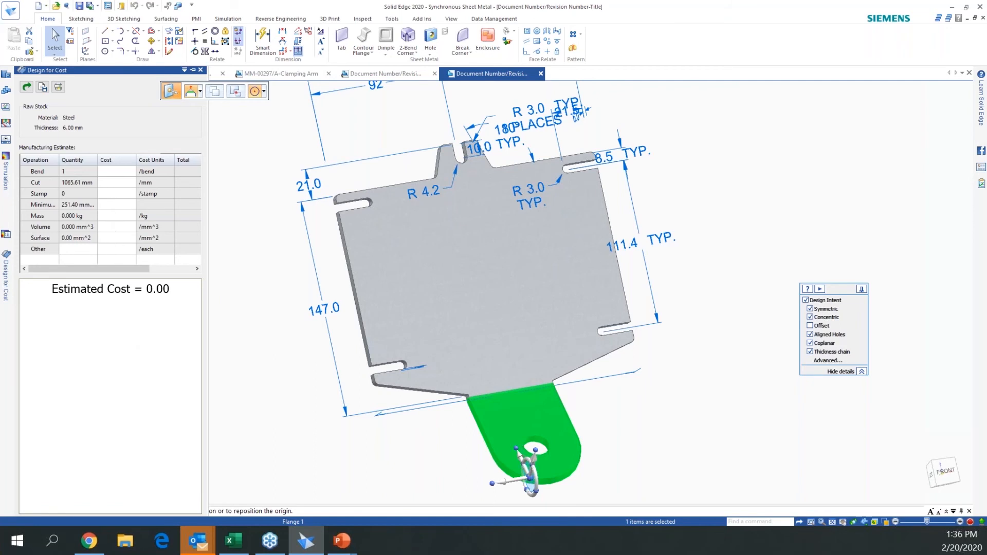
left_click_drag(986, 241, 642, 53)
left_click(707, 257)
left_click_drag(700, 272, 701, 386)
right_click(701, 386)
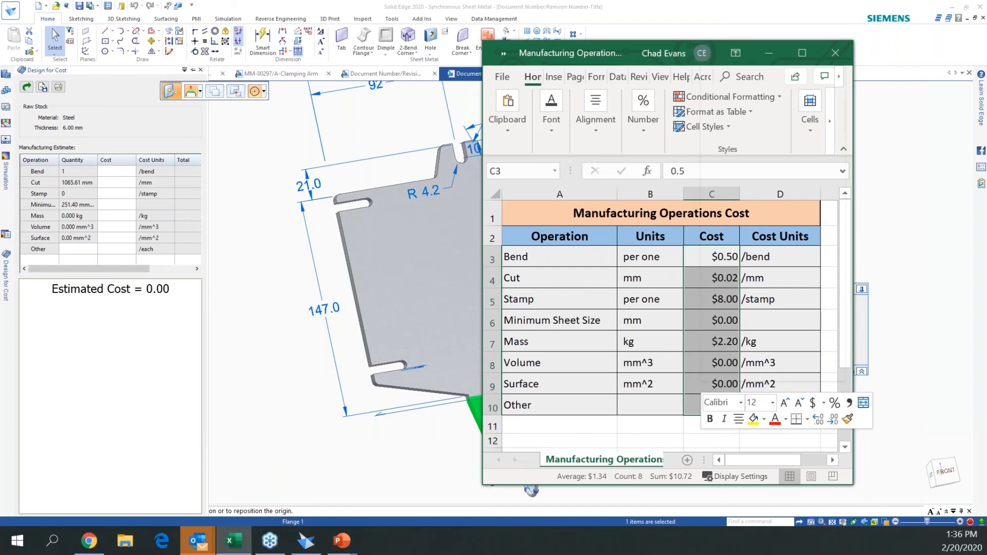
left_click(732, 85)
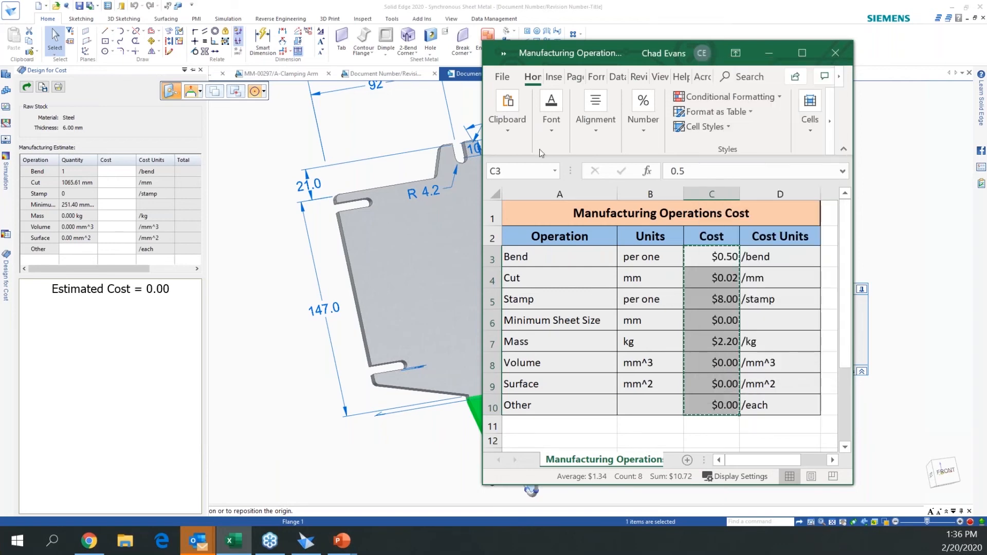
Back in Solid Edge, paste the copied costs into the Cost column of the manufacturing estimate, starting at Bend, and clear the feature selection
left_click(121, 176)
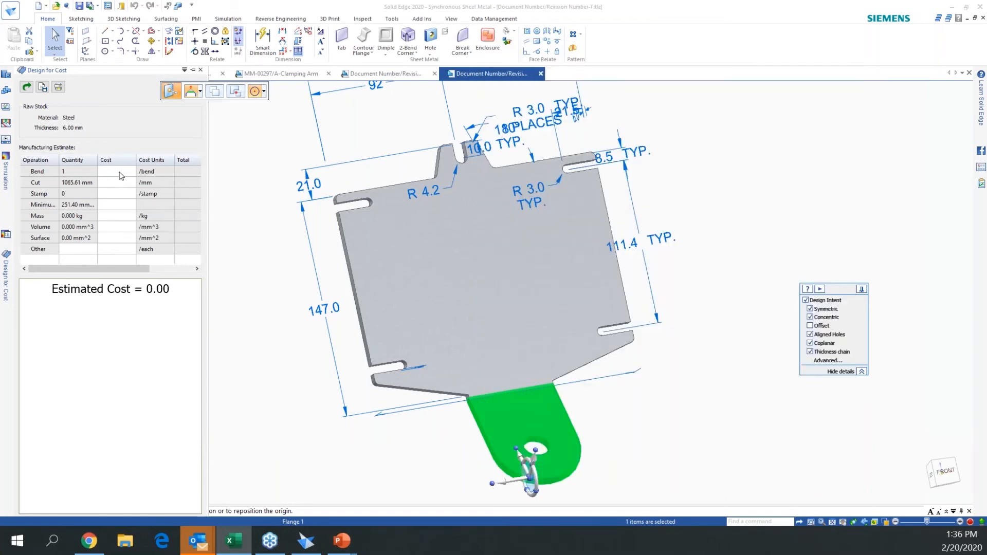
right_click(121, 174)
left_click(138, 199)
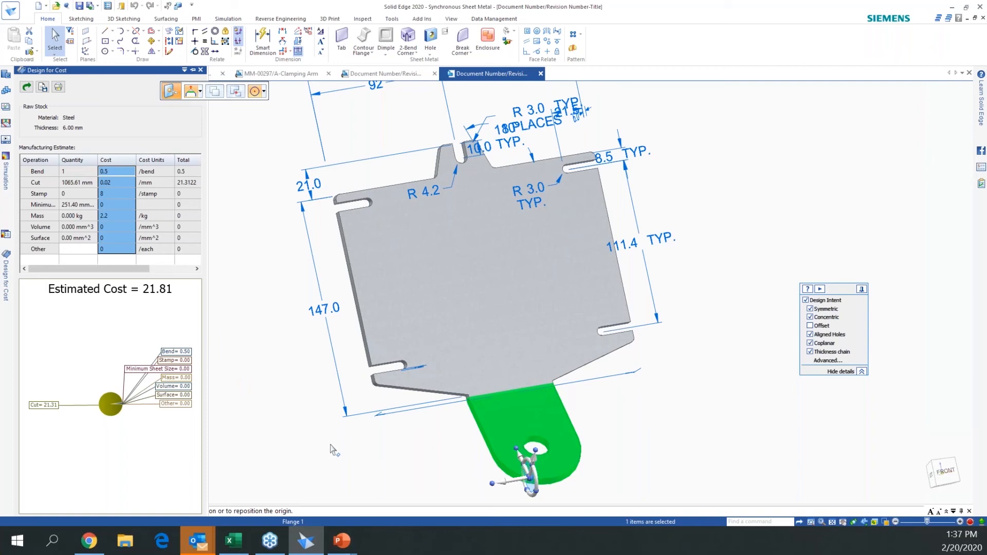
middle_click_drag(332, 446, 330, 443)
key("Escape")
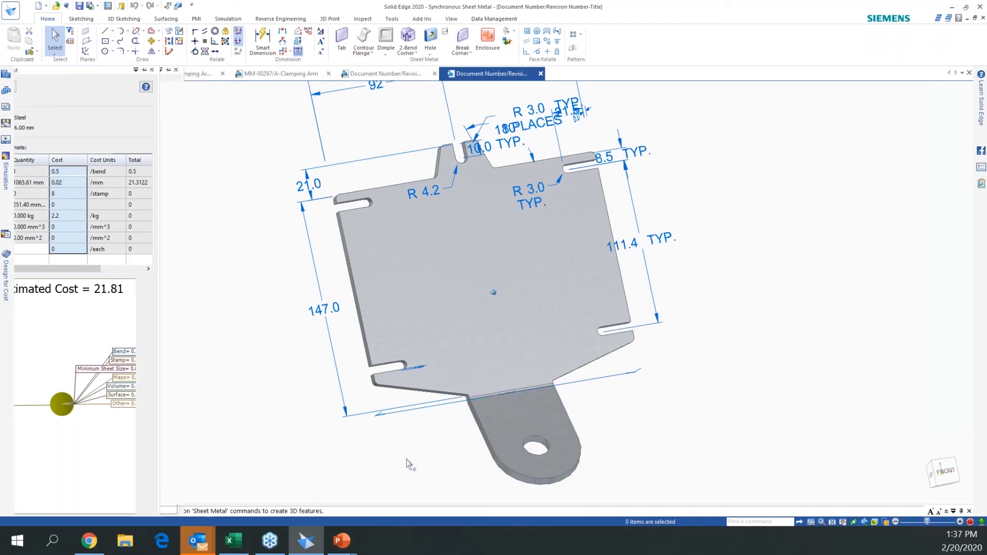
Set the radius of the bend between the plate and the lower holed tab to 6 mm
scroll(410, 464, "up", 4)
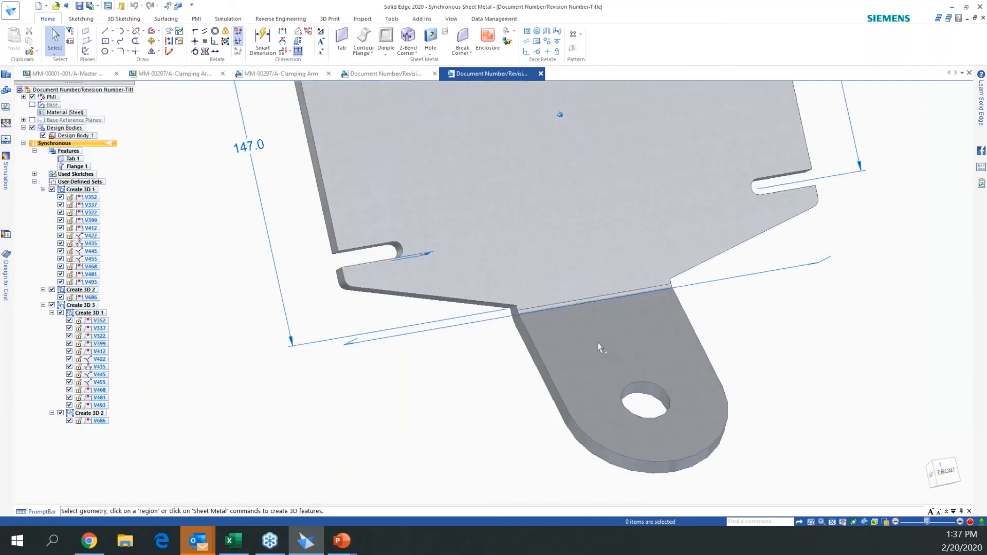
scroll(598, 343, "up", 1)
left_click(605, 316)
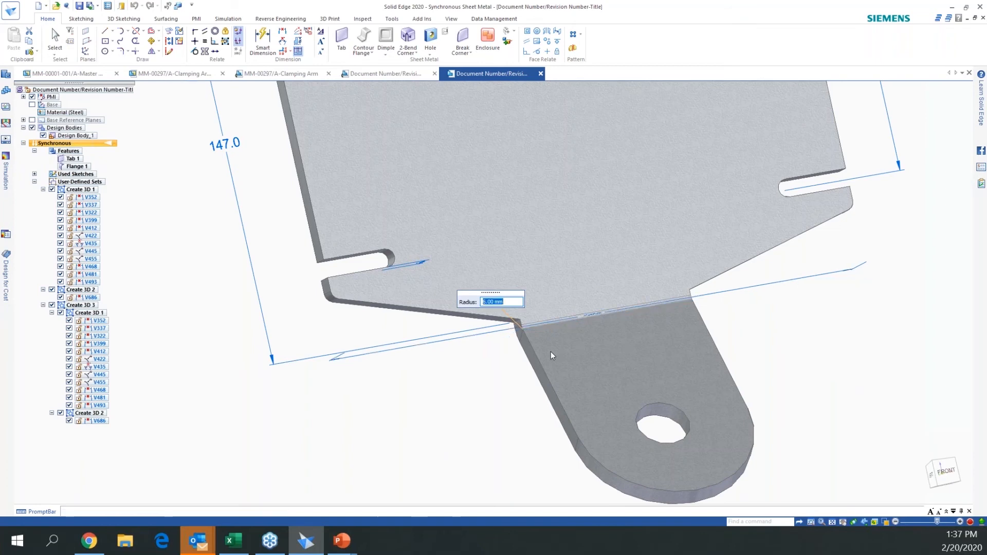
key("Return")
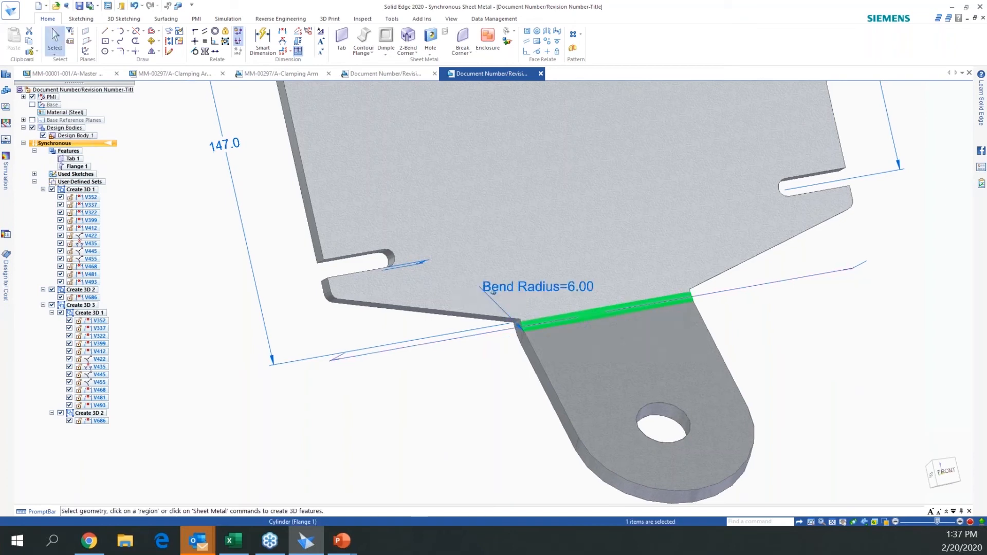
scroll(493, 293, "down", 5)
scroll(546, 365, "down", 3)
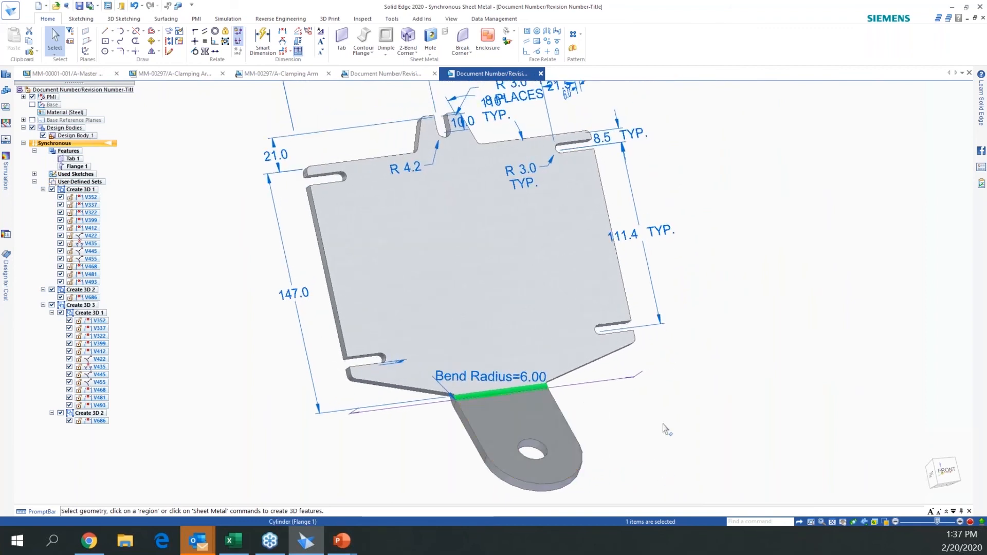
key("Escape")
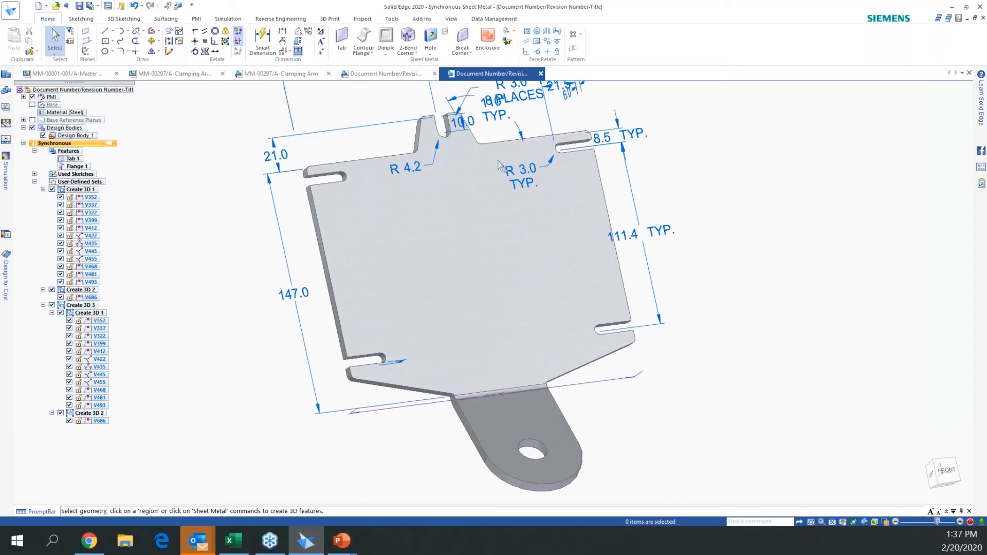
Save the sheet metal part as MM-00298 revision A, assigning its document number automatically and entering the title BRACKET
middle_click_drag(485, 246, 509, 290)
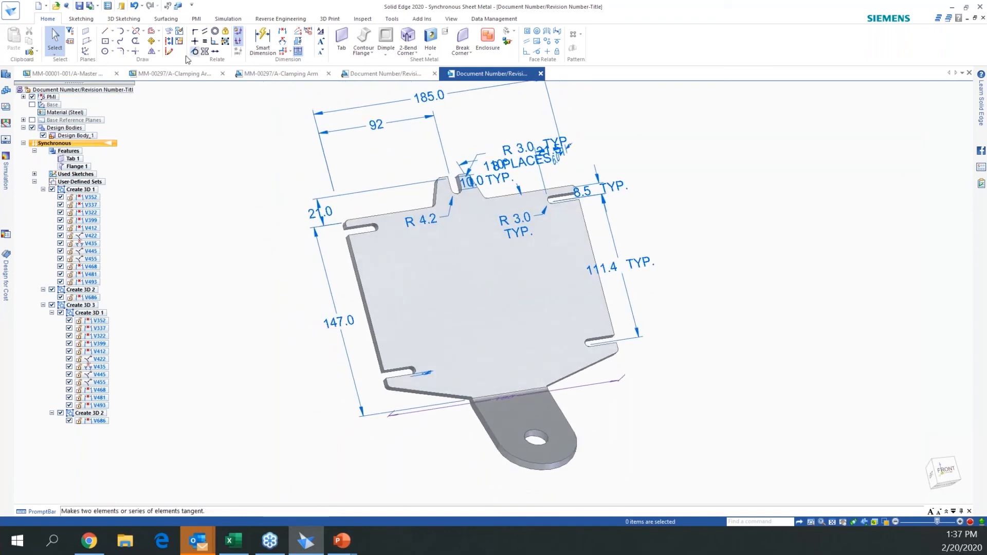
left_click(79, 5)
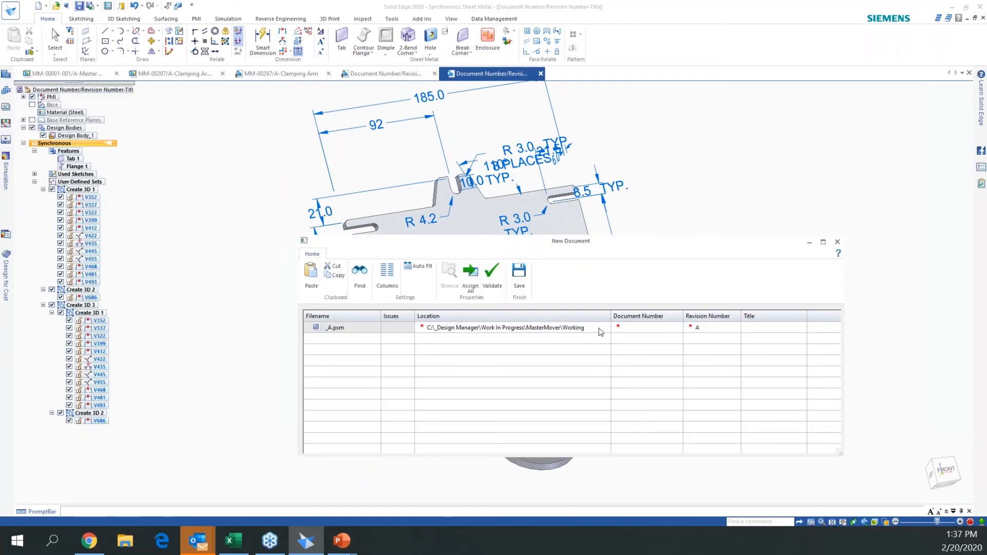
left_click(471, 272)
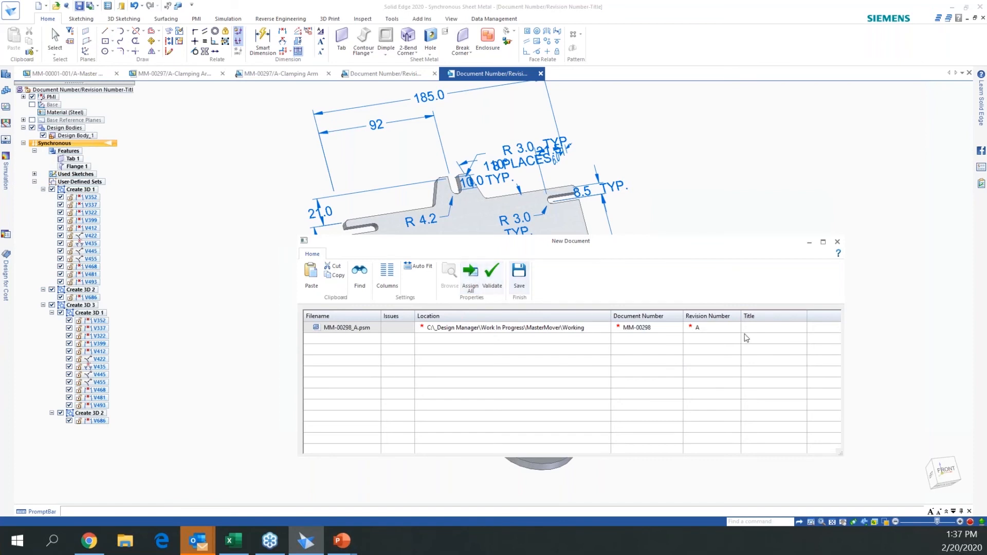
left_click(767, 329)
type("bRA")
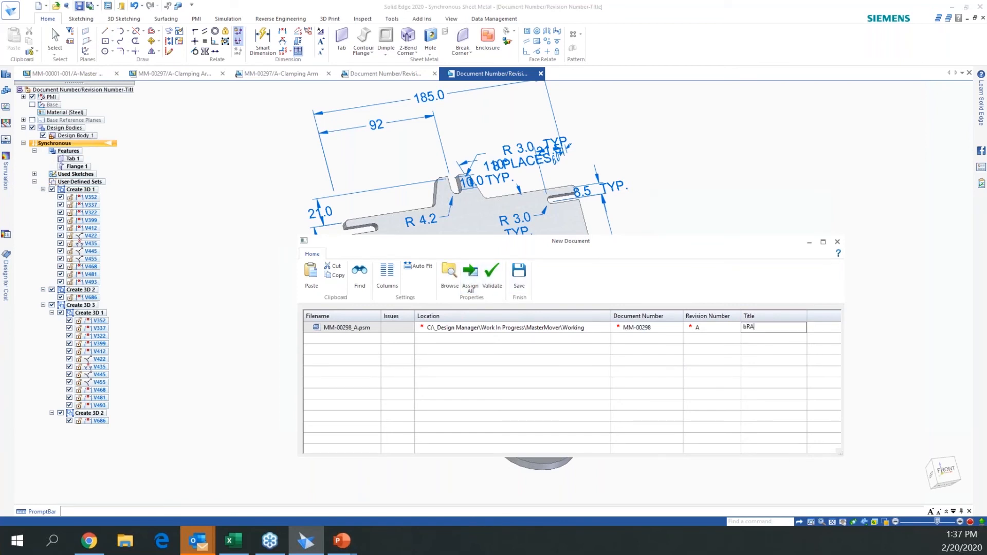
key("BackSpace")
key("BackSpace")
key("BackSpace")
key("BackSpace")
key("BackSpace")
key("BackSpace")
key("Return")
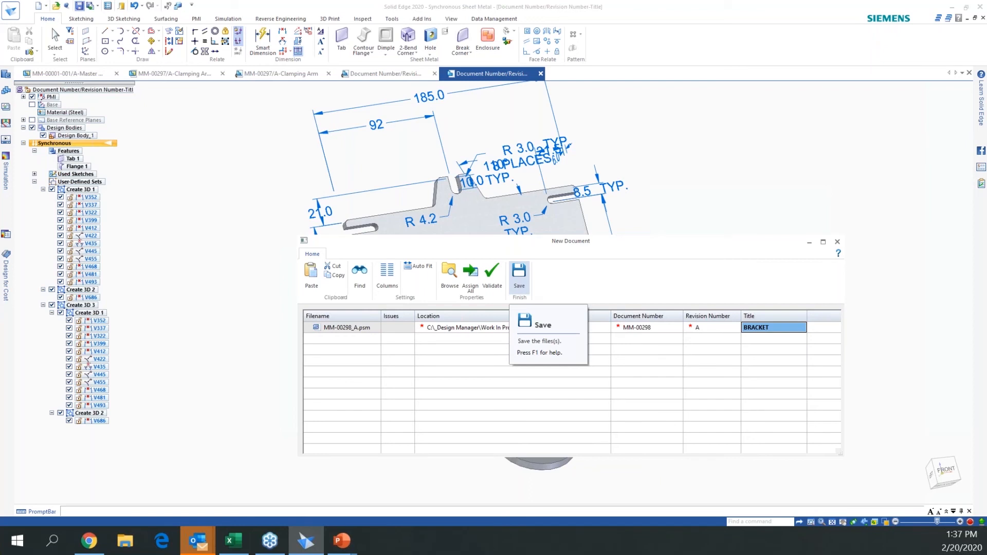
left_click(519, 275)
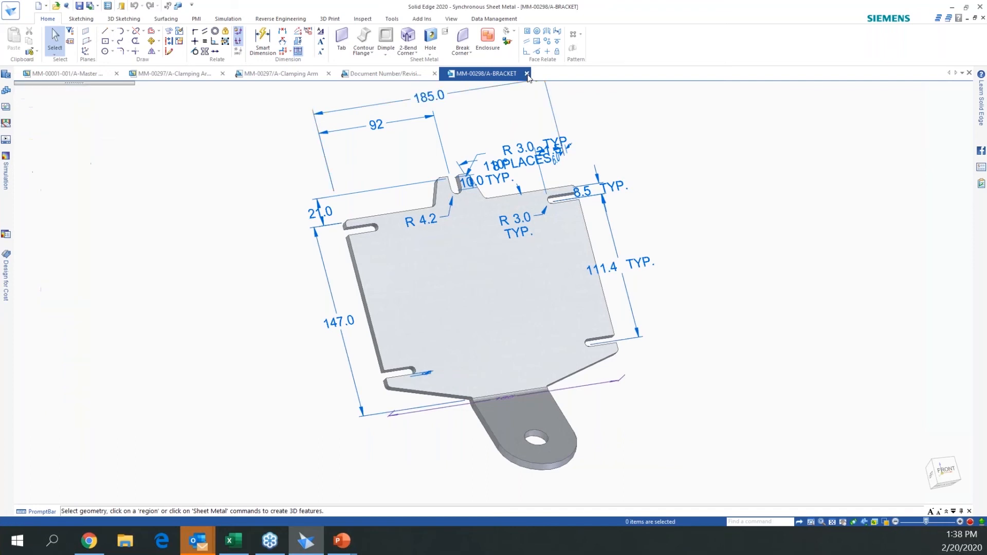
Close the bracket part and its source 2D drawing, and return from the in-place clamping arm edit to assembly MM-00122-001
left_click(528, 73)
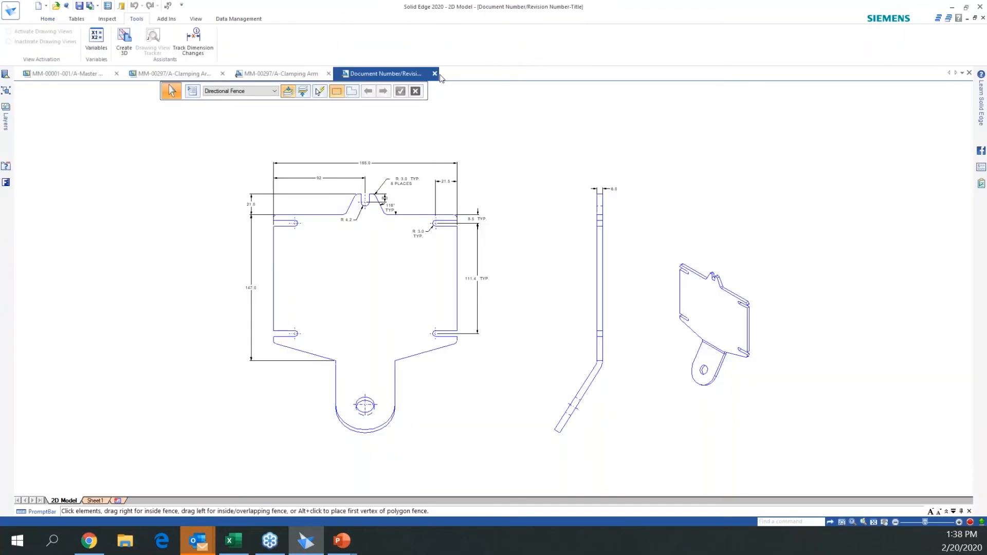
left_click(435, 74)
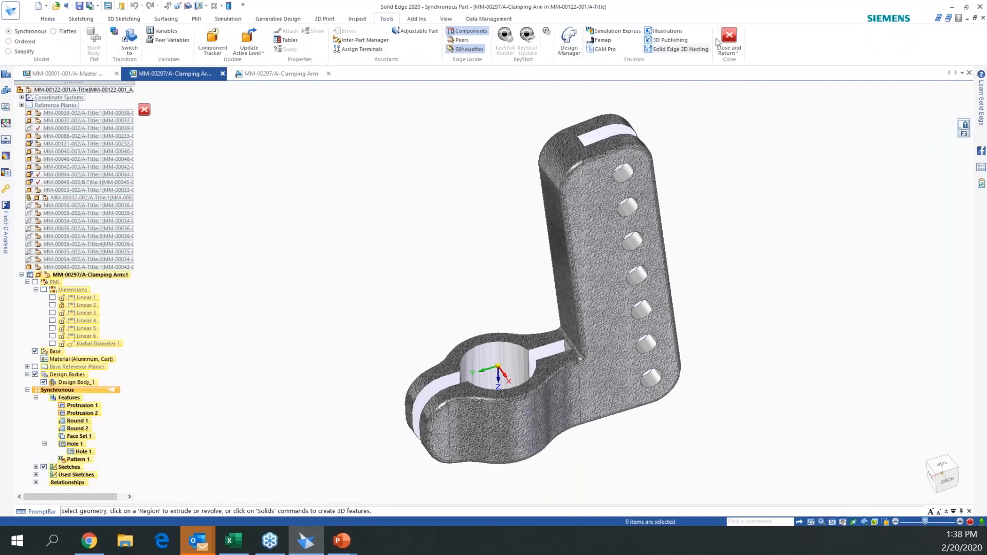
left_click(144, 109)
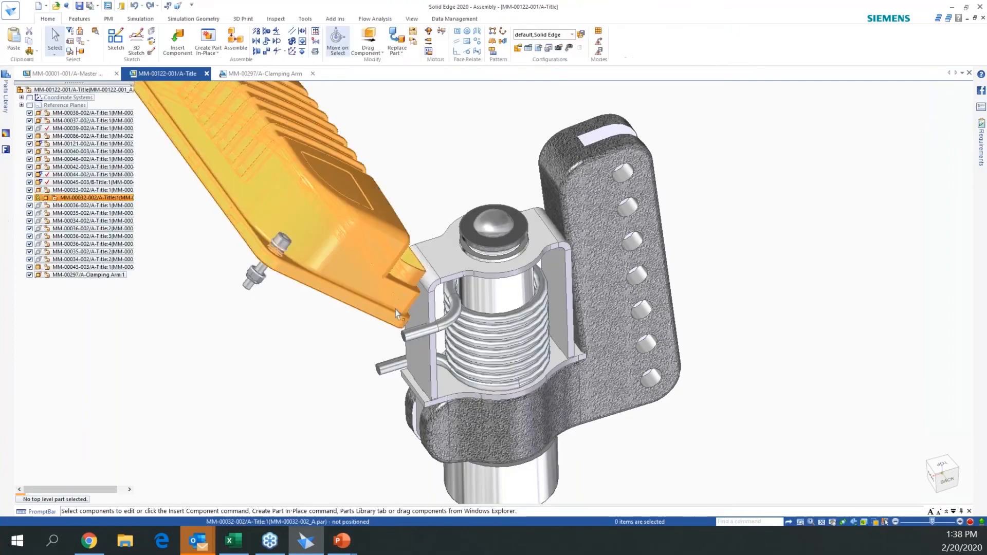
scroll(396, 312, "down", 2)
middle_click_drag(455, 286, 744, 372)
scroll(515, 291, "down", 2)
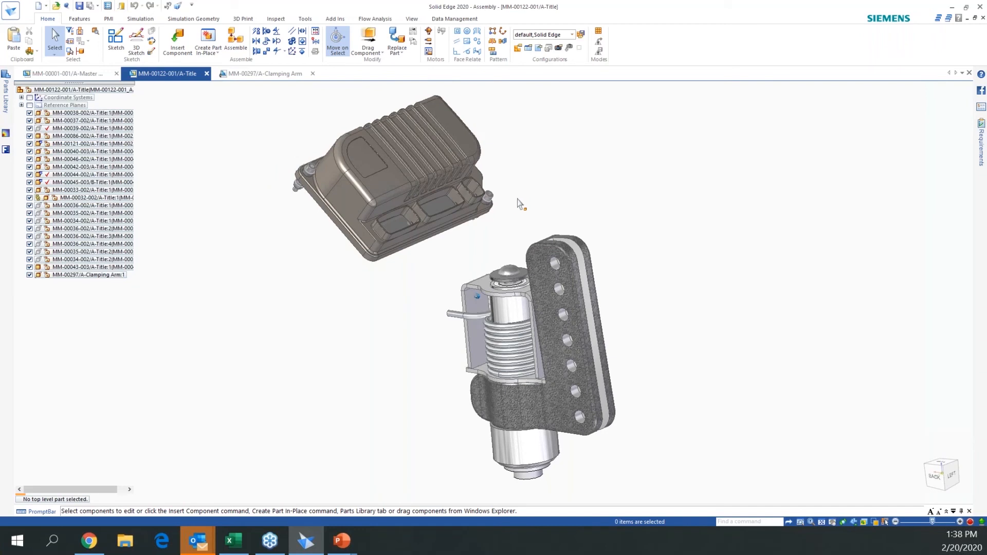
middle_click_drag(354, 157, 394, 223)
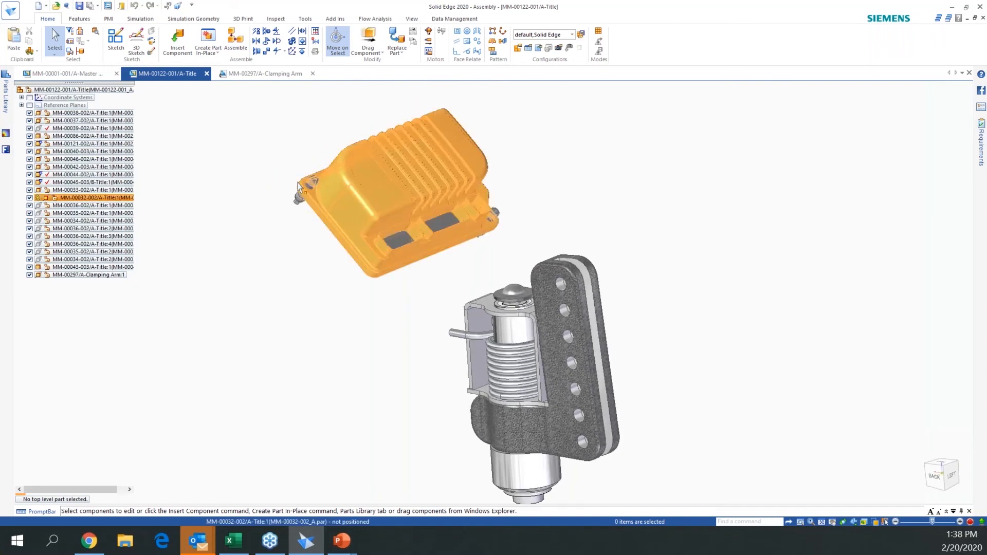
Preview the bracket MM-00298_A.psm in the Working folder of the parts library and place it in the assembly
mouse_move(4, 88)
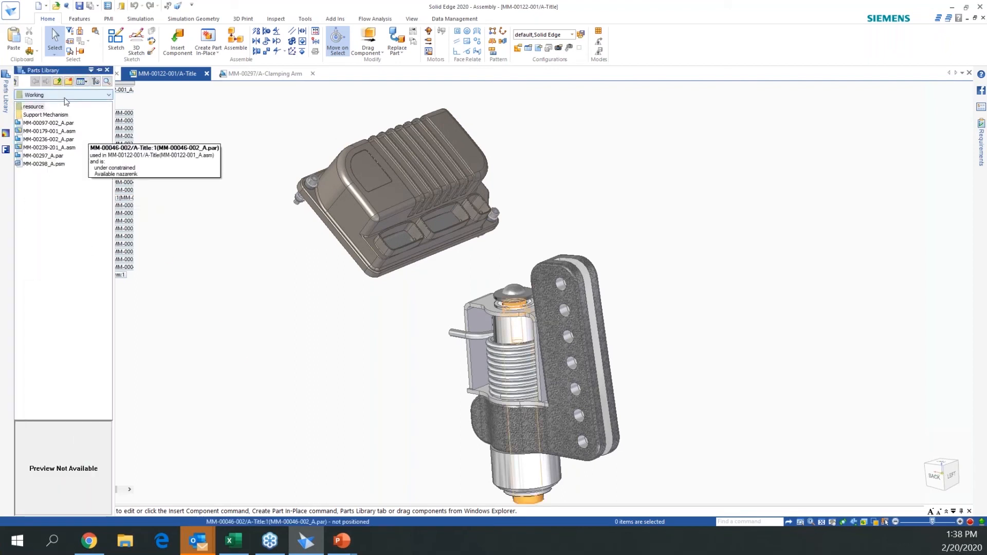
left_click(49, 164)
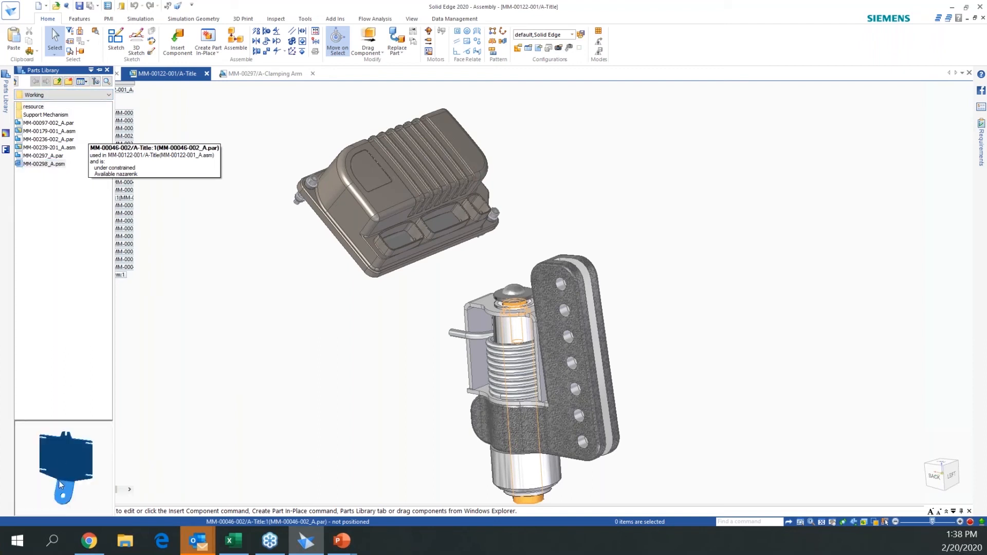
mouse_move(80, 473)
middle_mouse_down()
mouse_move(60, 468)
mouse_move(83, 484)
mouse_move(67, 462)
middle_mouse_up()
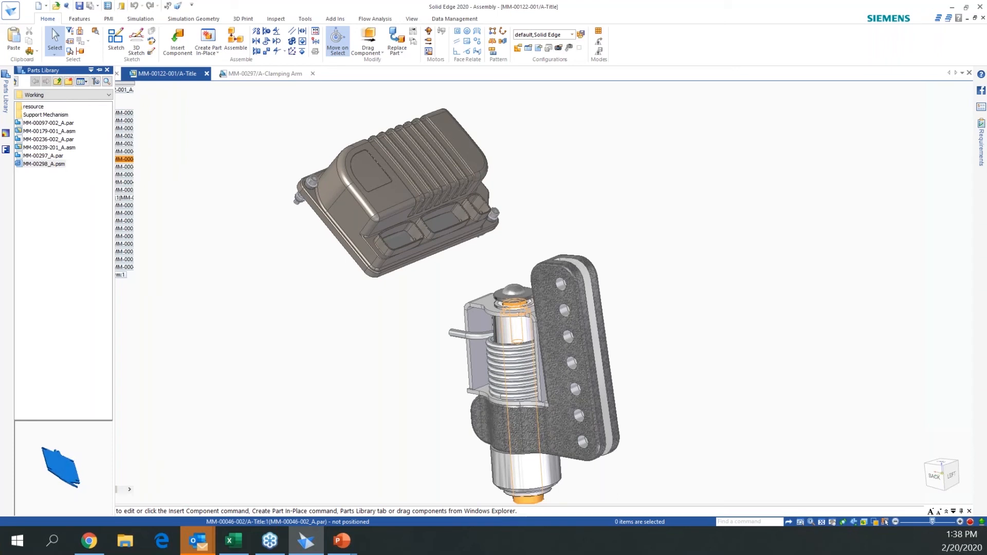
left_click(43, 163)
left_click_drag(50, 167, 138, 176)
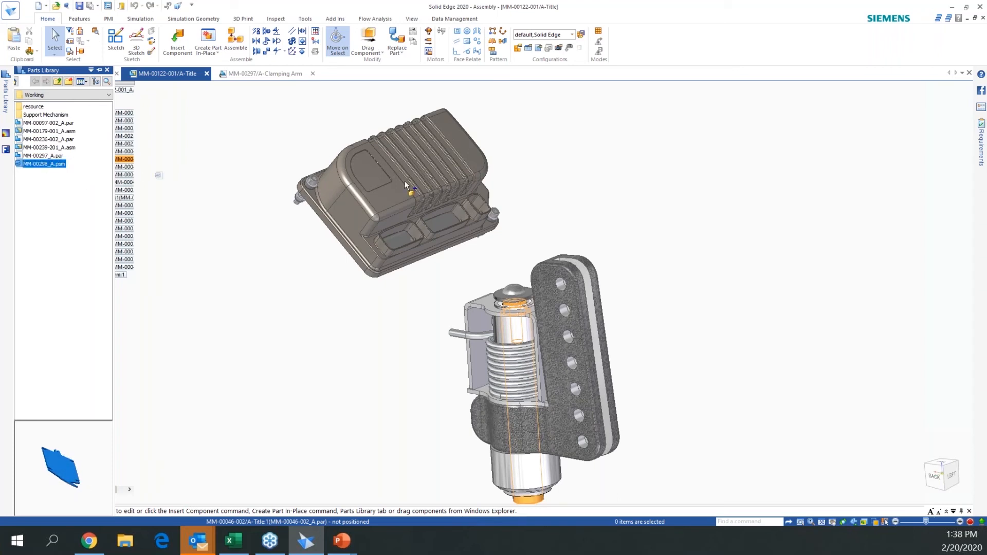
left_click_drag(406, 186, 519, 186)
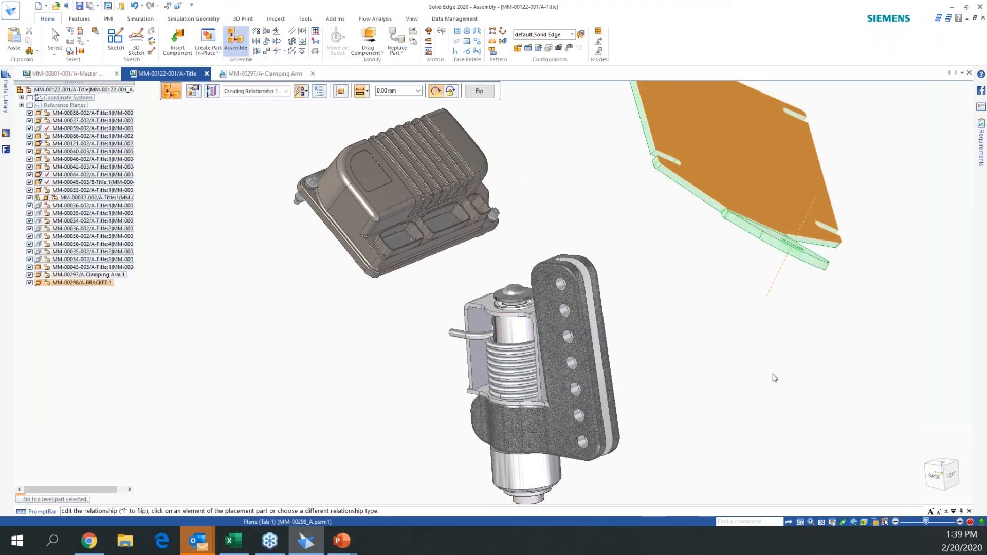
Align the axis of the hole in the bracket's tab with the axis of the round-headed pin on the clamp
mouse_move(775, 378)
middle_mouse_down()
mouse_move(773, 412)
mouse_move(778, 363)
middle_mouse_up()
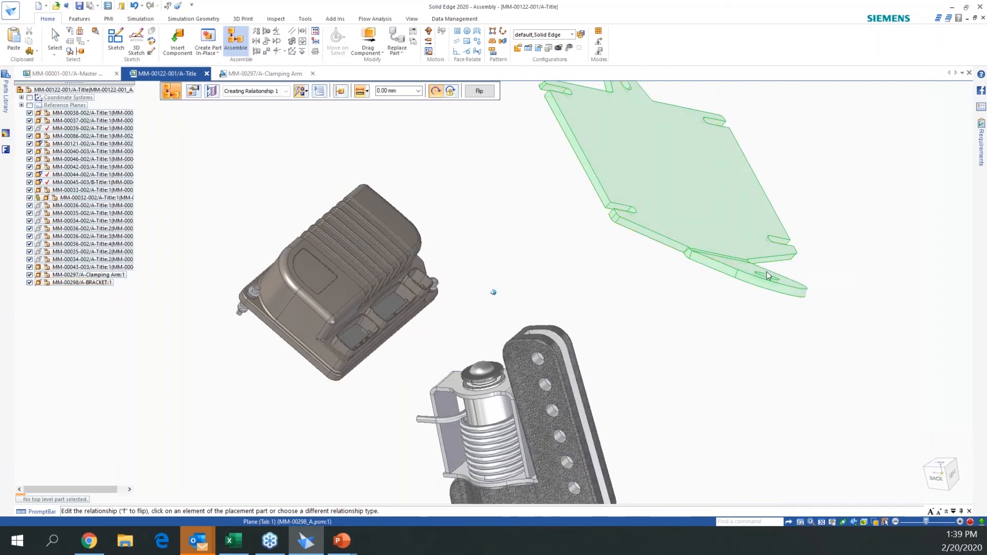
middle_click_drag(767, 272, 756, 304)
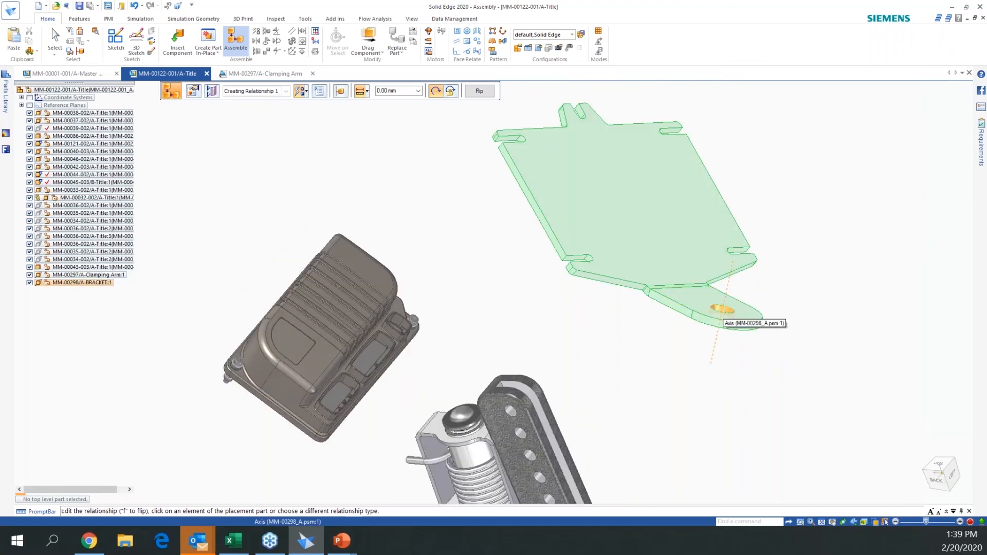
right_click(724, 309)
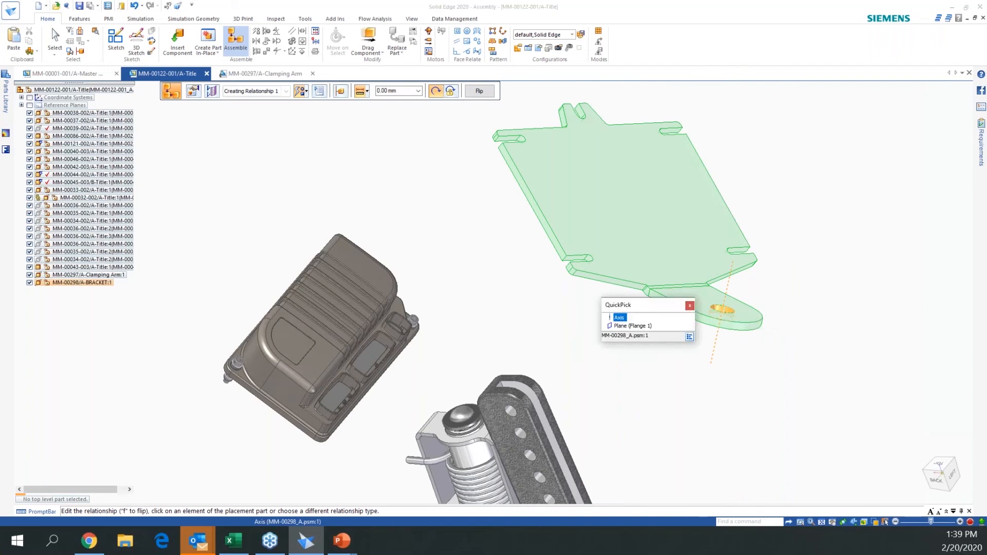
left_click(619, 319)
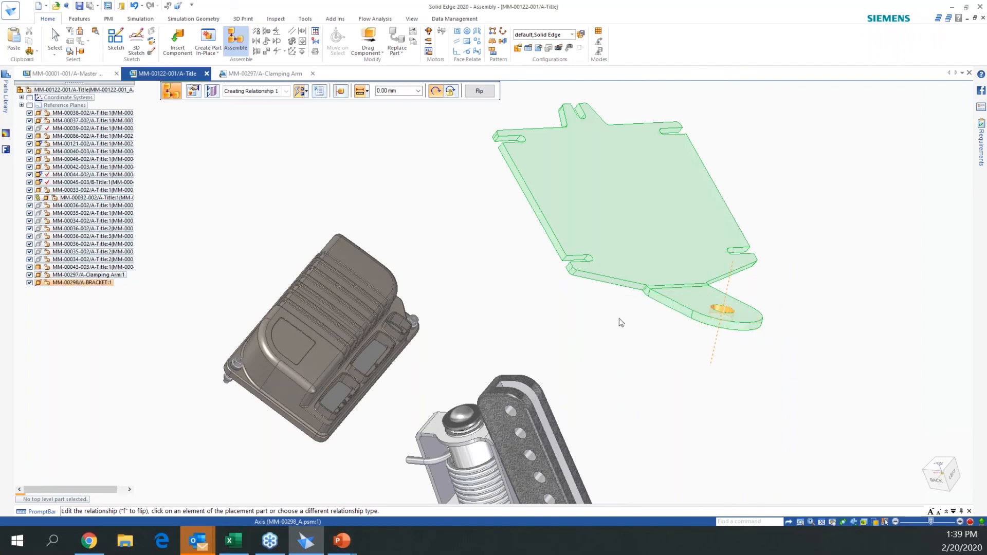
right_click(452, 426)
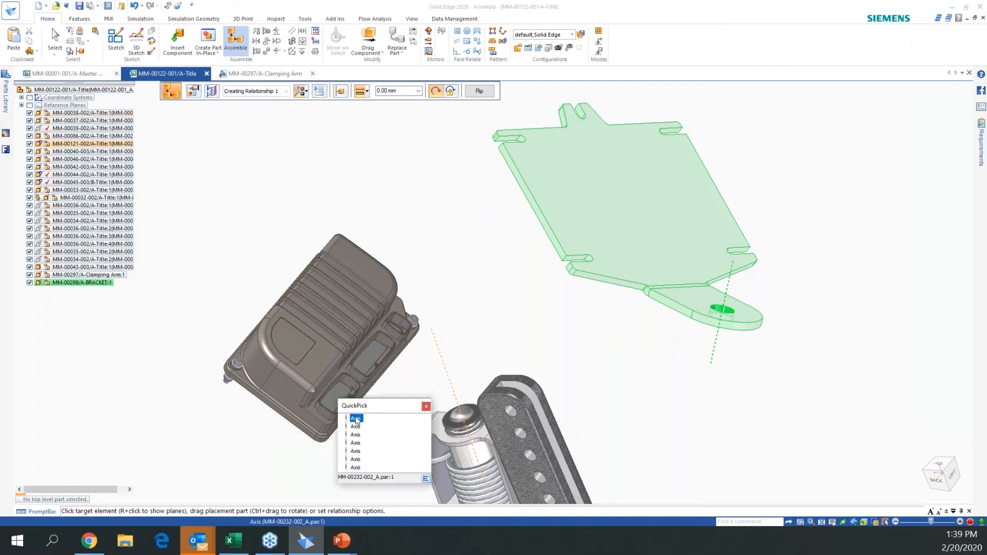
left_click(356, 419)
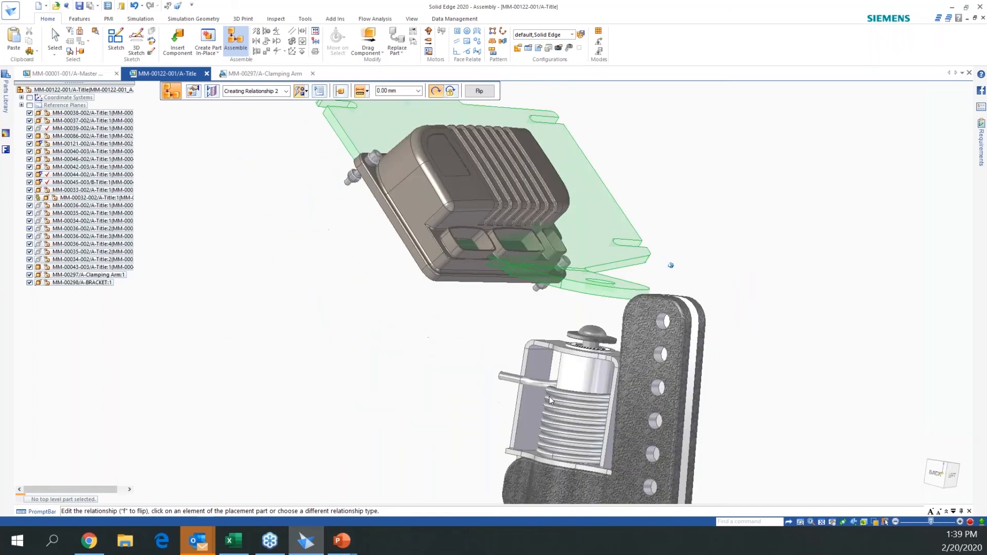
Mate the face of the bracket's holed tab with the upper face of the spring frame and finish positioning the bracket
left_click(612, 180)
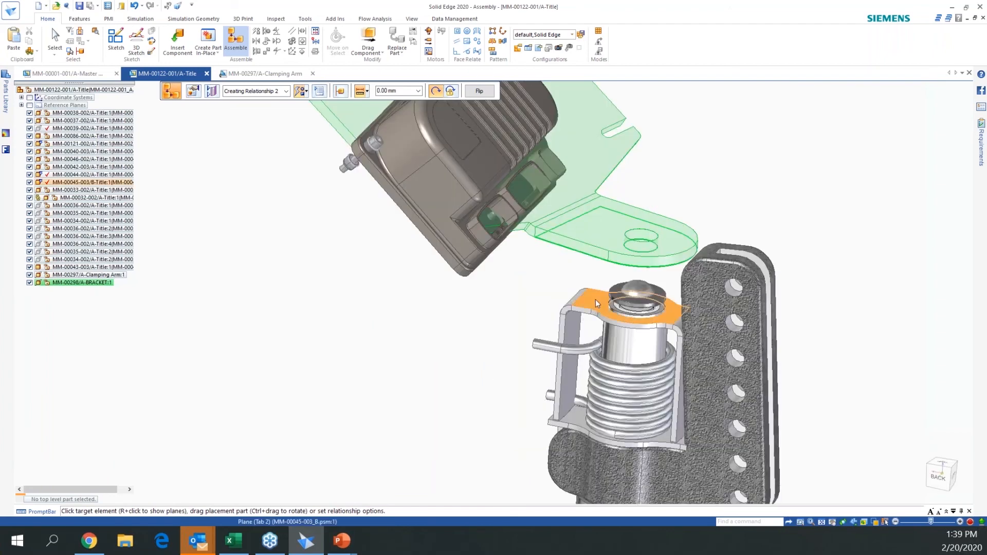
left_click(596, 299)
left_click(555, 307)
left_click(564, 337)
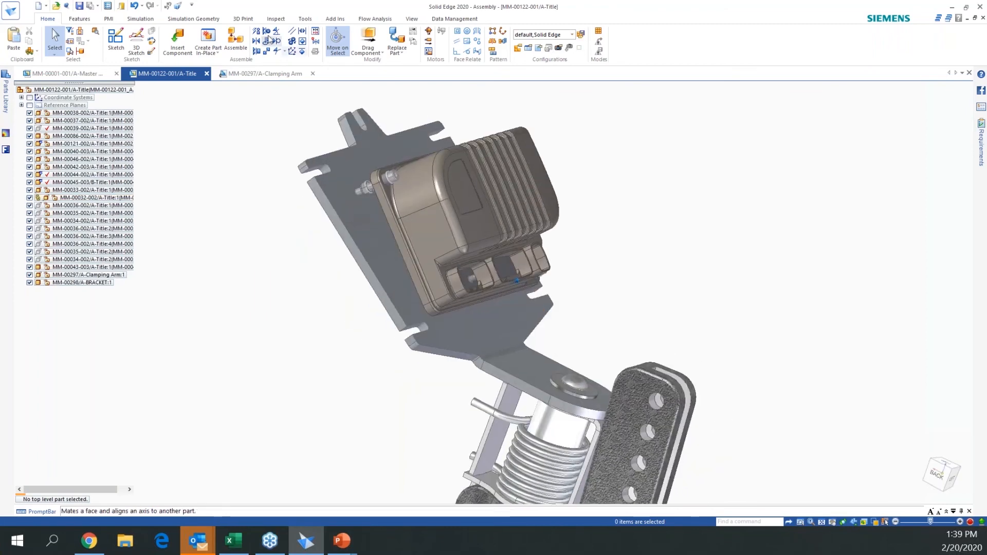
Measure the angle between the back face of the ribbed housing and the bracket's main plate
left_click(276, 19)
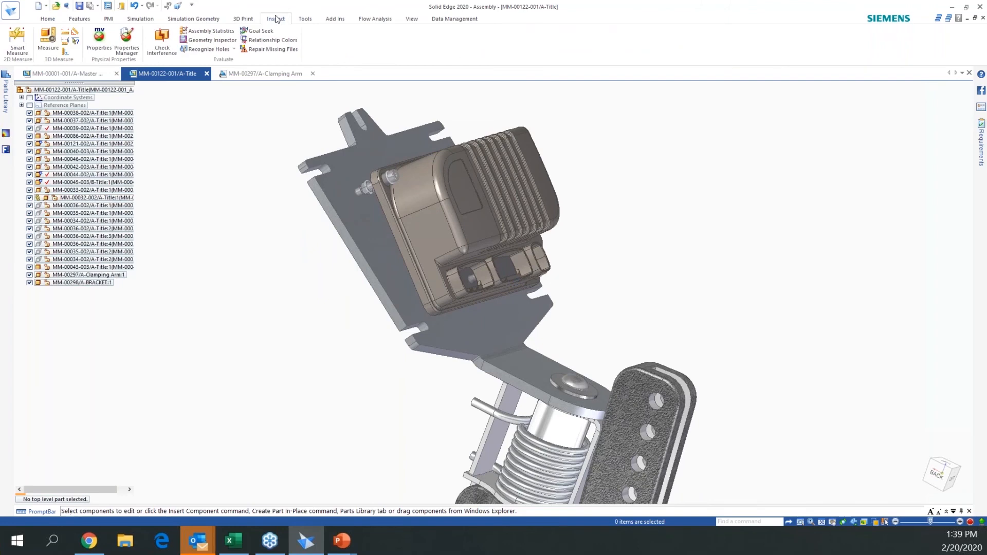
left_click(75, 32)
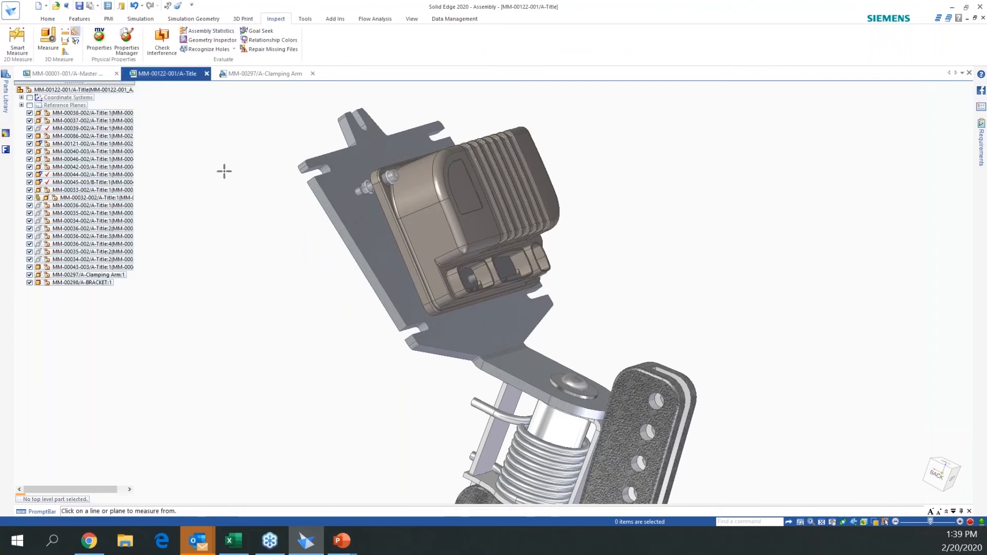
middle_click_drag(302, 229, 412, 235)
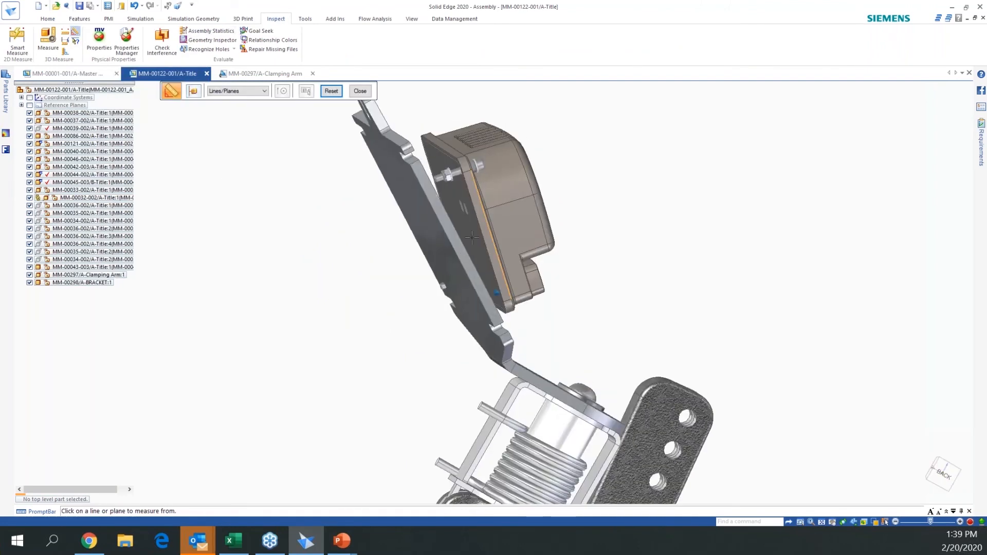
left_click(478, 257)
middle_click_drag(479, 258, 436, 230)
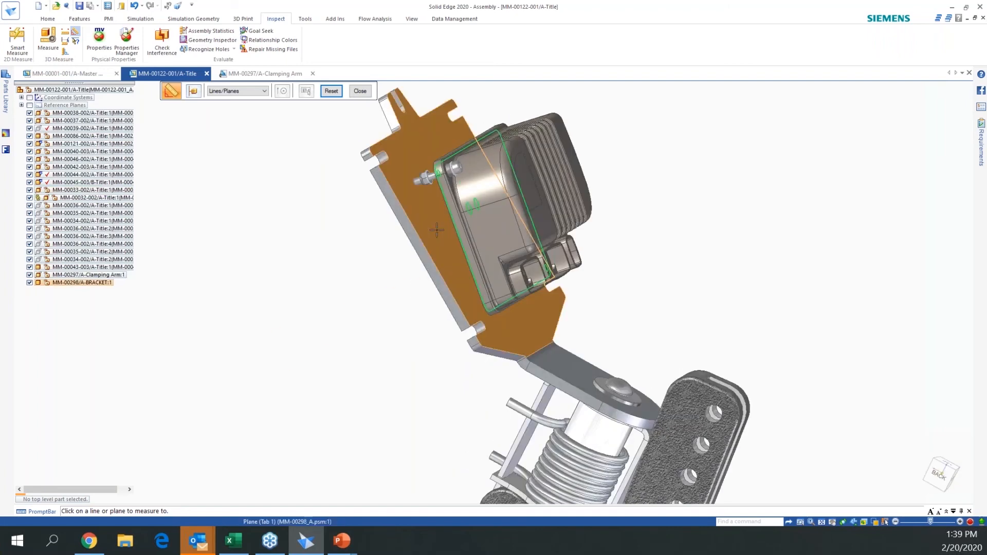
left_click(437, 230)
middle_click_drag(324, 324, 360, 288)
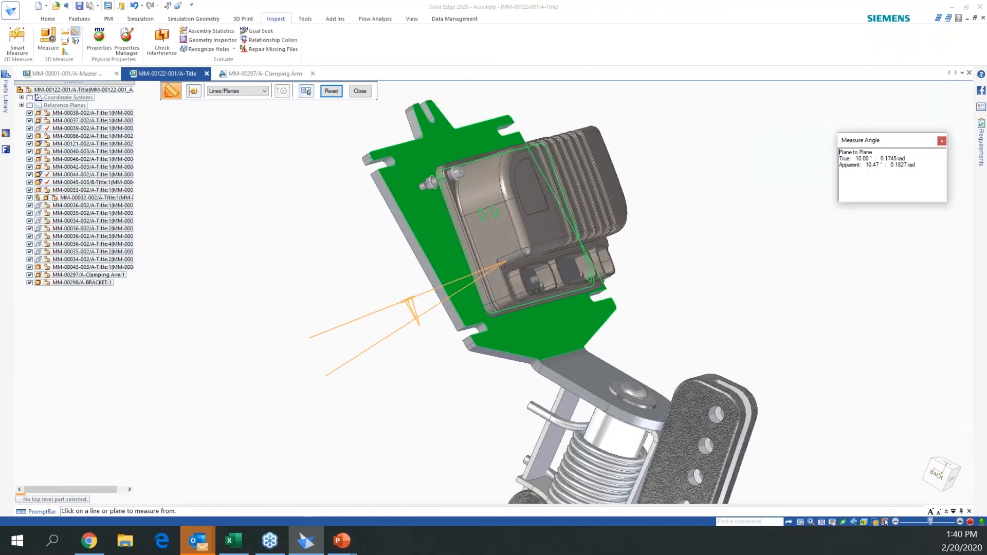
left_click_drag(909, 159, 842, 162)
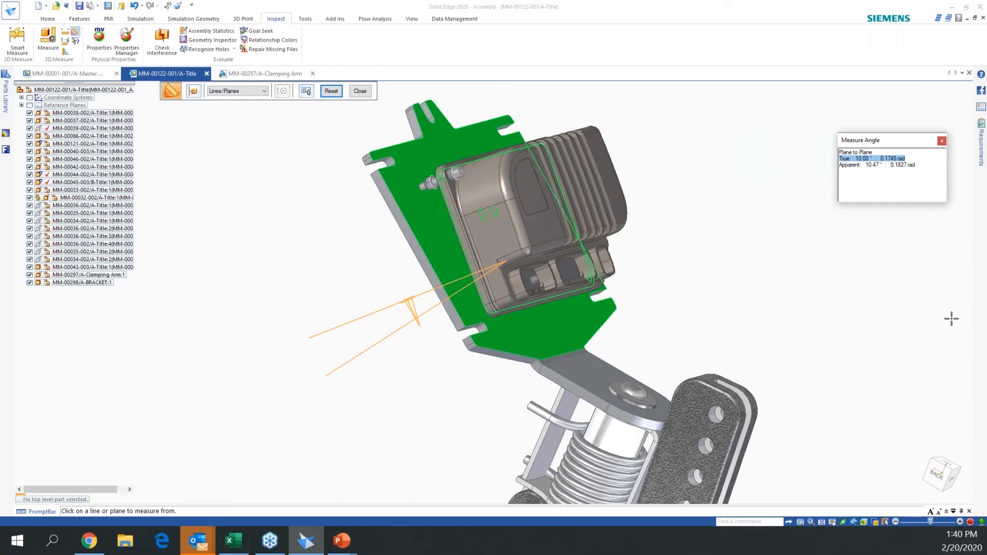
key("Escape")
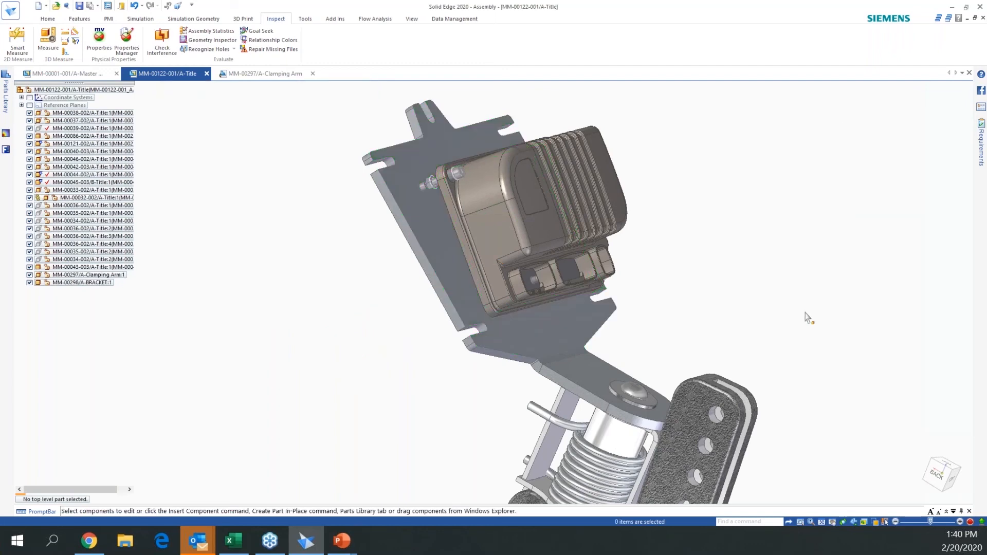
Open the bracket MM-00298 for editing in place within the assembly
mouse_move(809, 317)
middle_mouse_down()
mouse_move(570, 309)
mouse_move(401, 272)
middle_mouse_up()
left_click(389, 276)
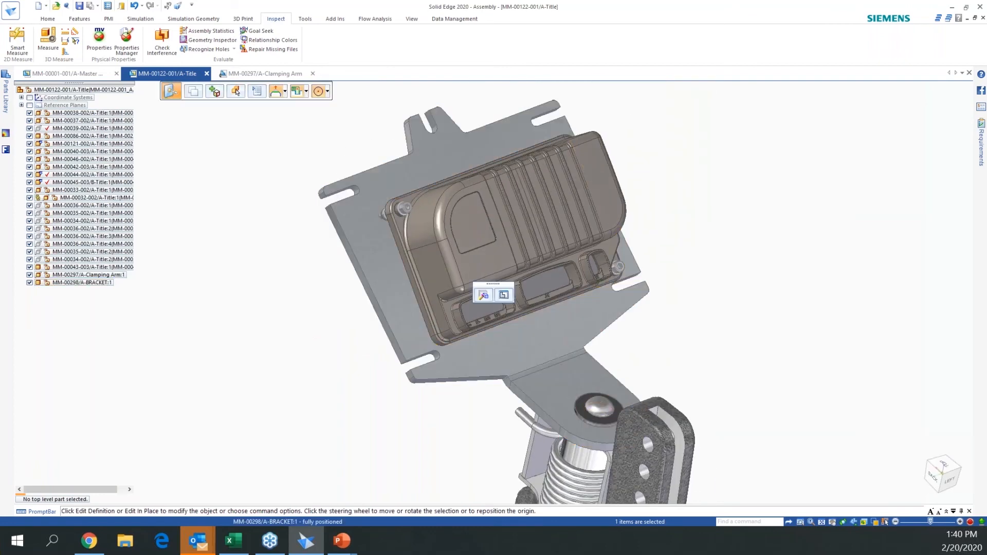
left_click(504, 296)
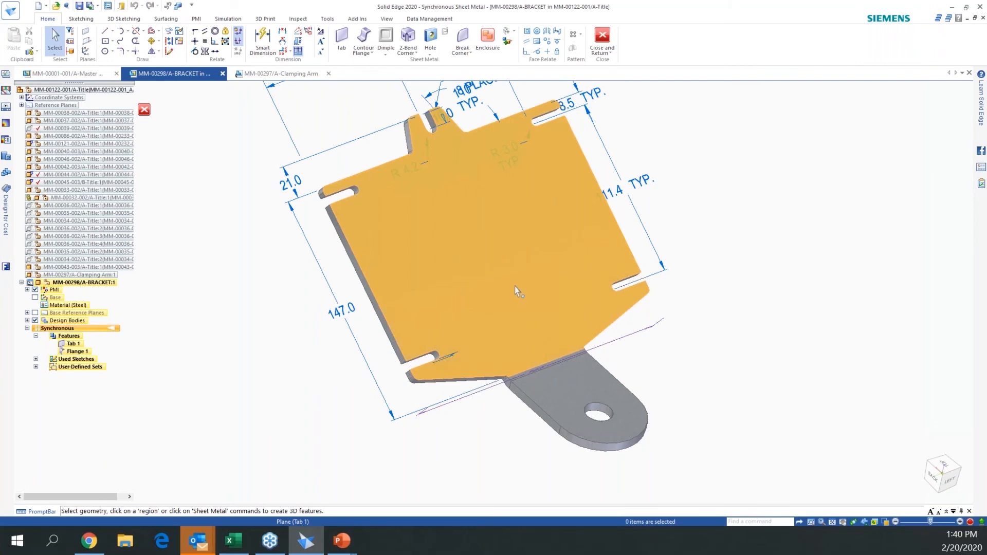
Rotate the bracket's main plate by -10° about the bend at the holed tab, using the steering wheel
left_click(516, 291)
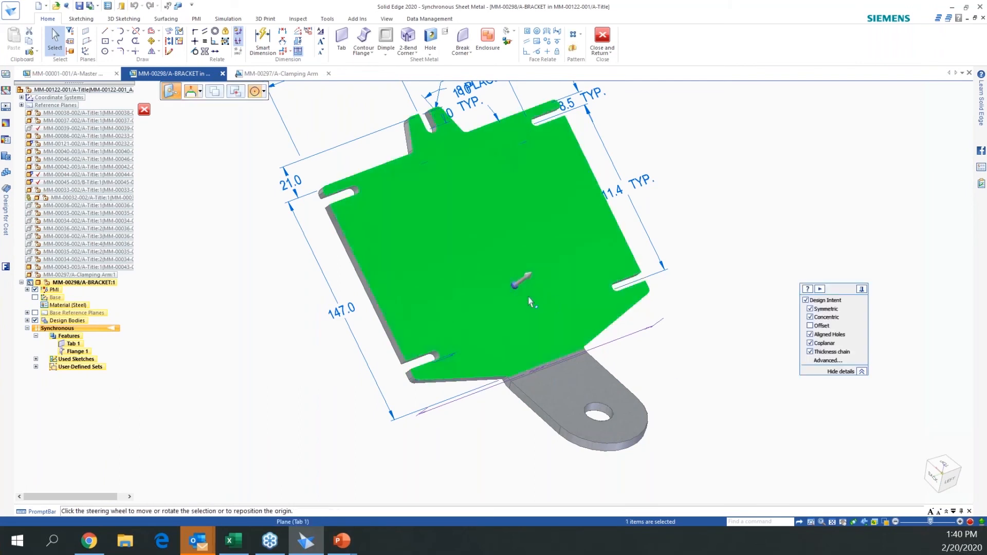
scroll(545, 334, "up", 3)
left_click(524, 285)
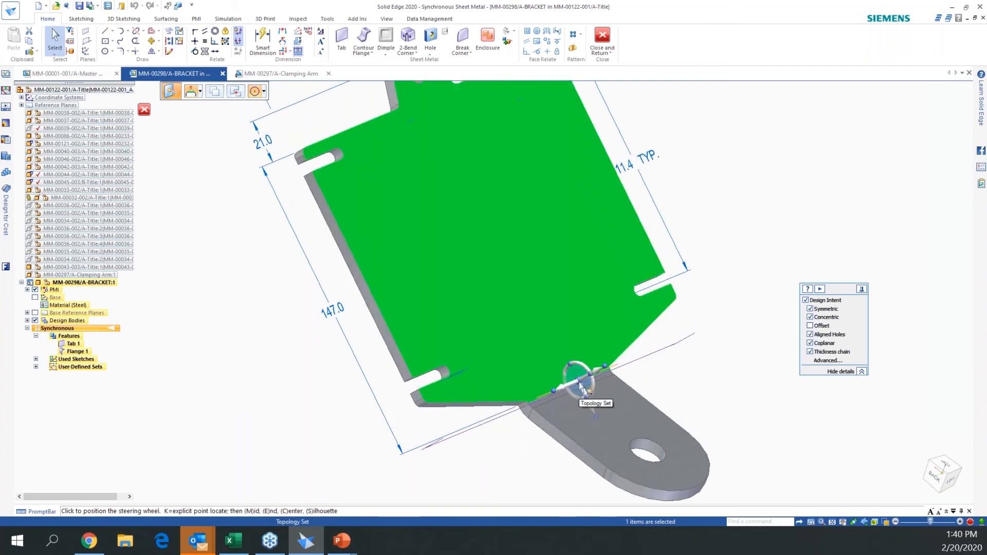
left_click(581, 387)
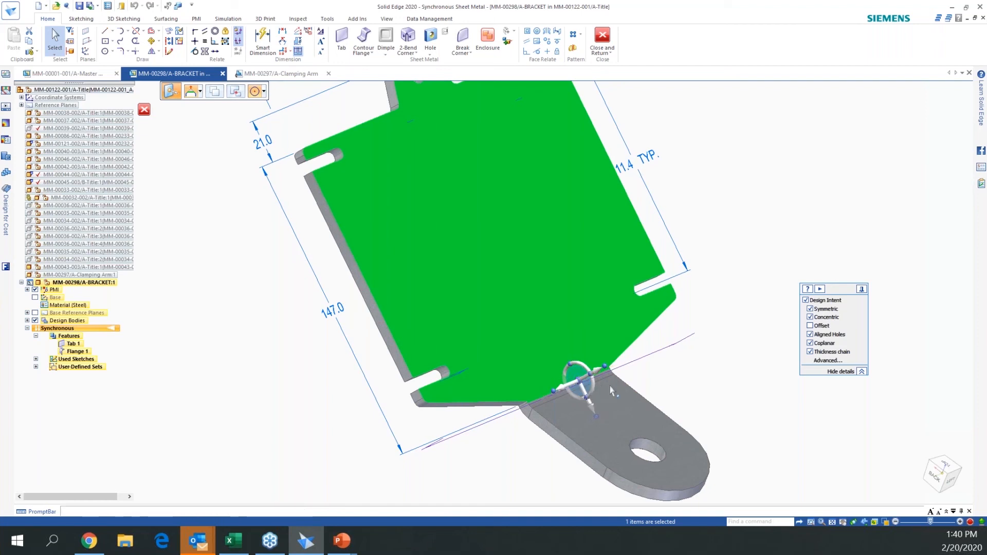
middle_click_drag(632, 385, 576, 386)
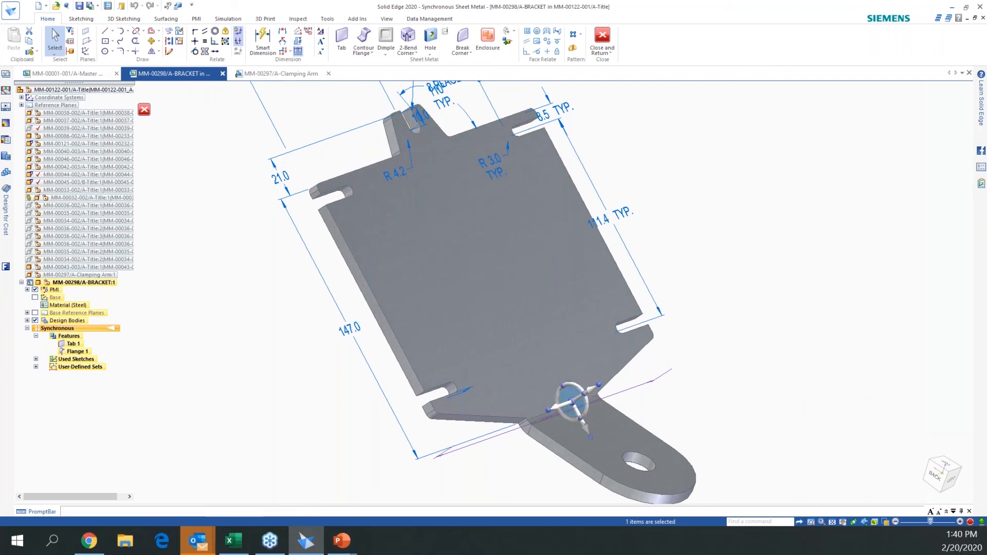
left_click(575, 387)
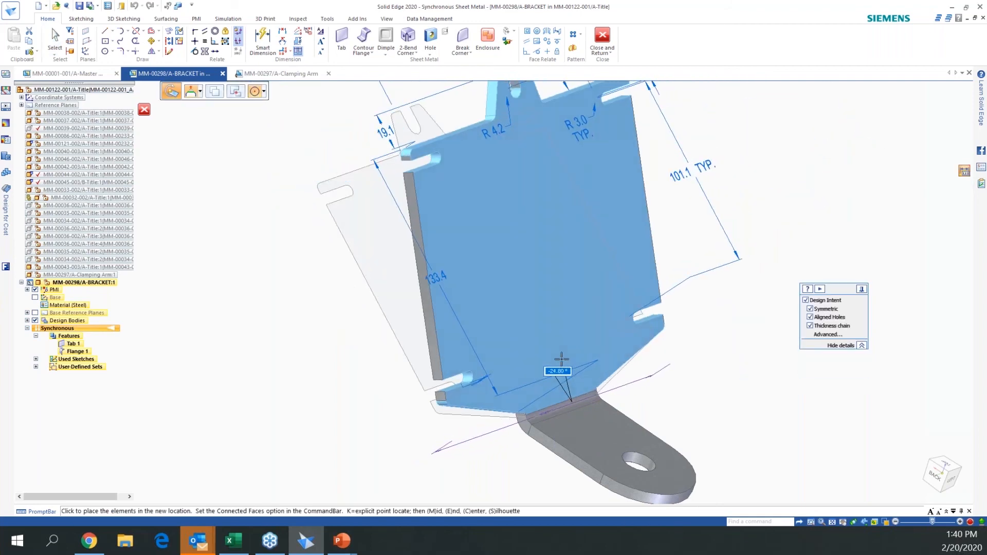
type("-10")
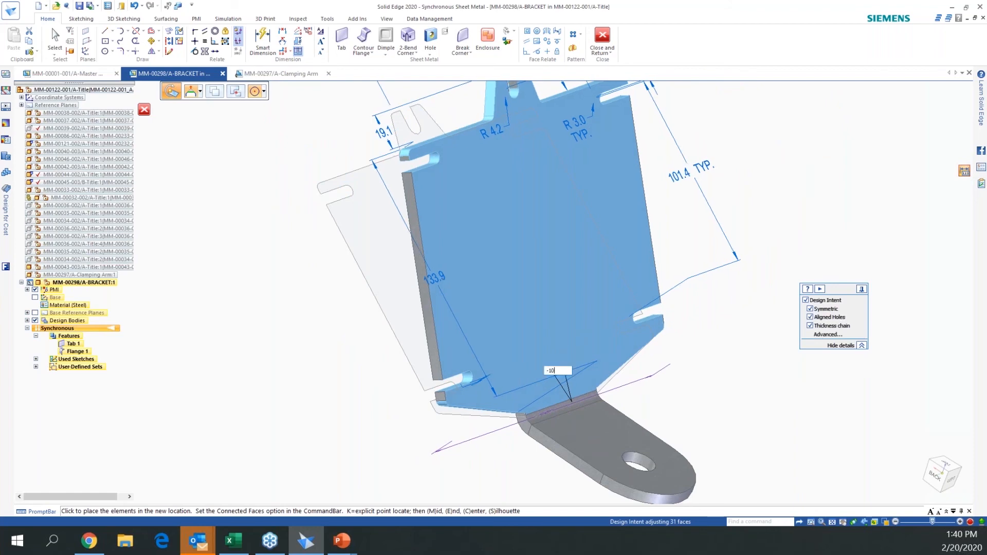
key("Return")
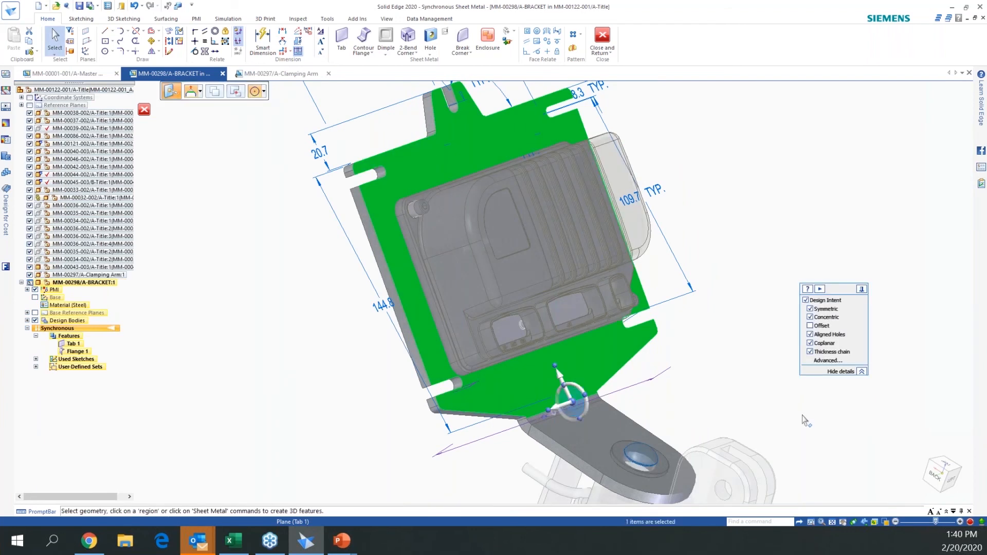
middle_click_drag(803, 415, 786, 405)
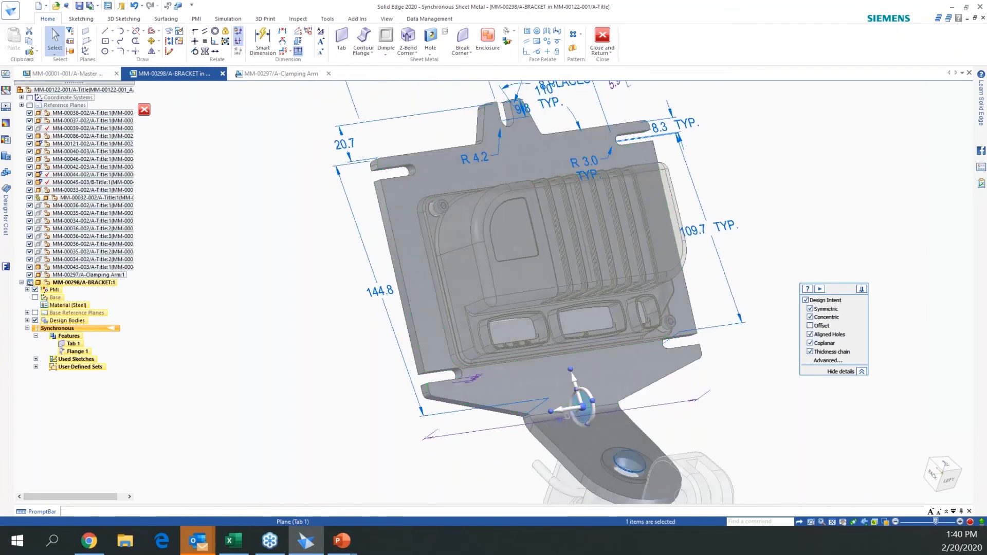
key("Escape")
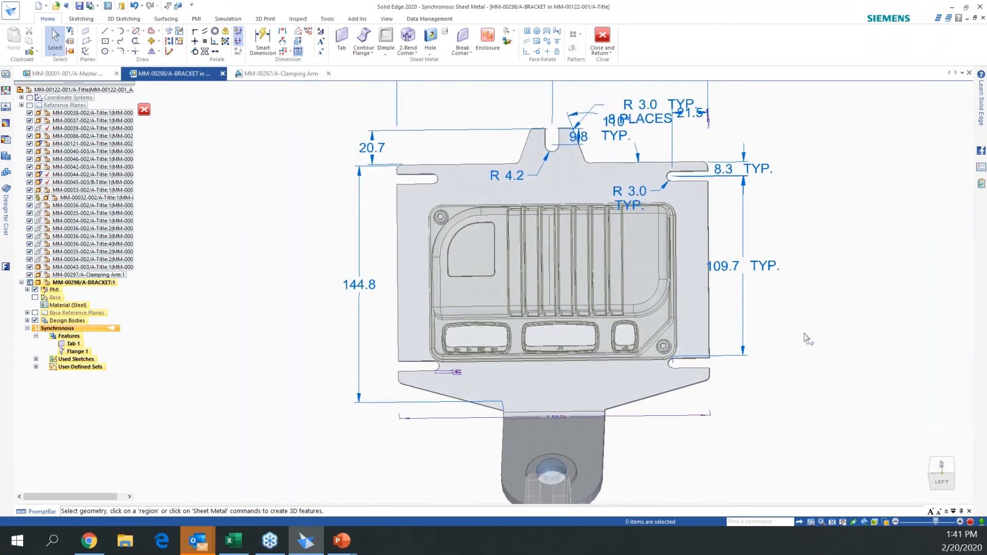
Move the lower-right slot's edges from the centre of its rounded end onto the centre of the housing's lower-right mounting hole
left_click_drag(792, 317, 659, 419)
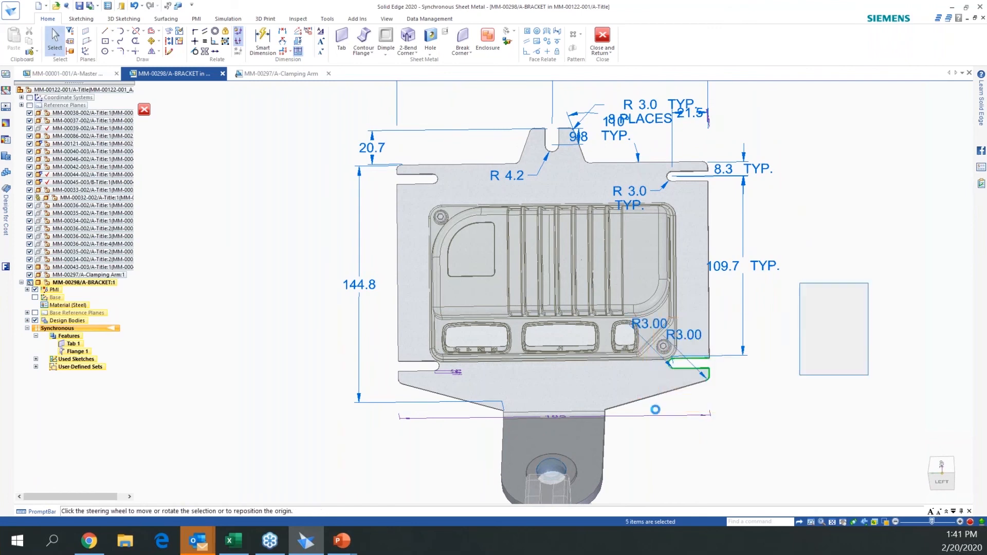
left_click(708, 373)
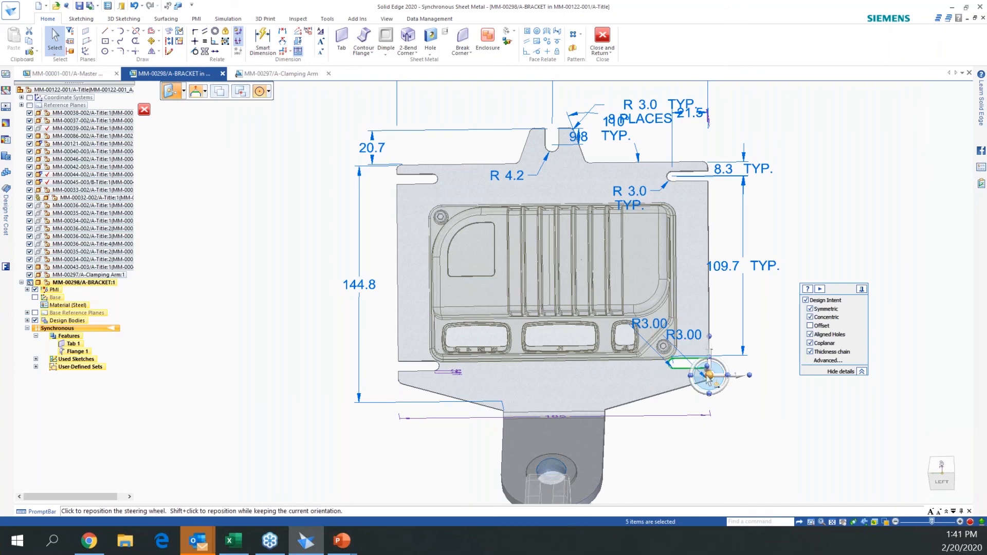
left_click(673, 365)
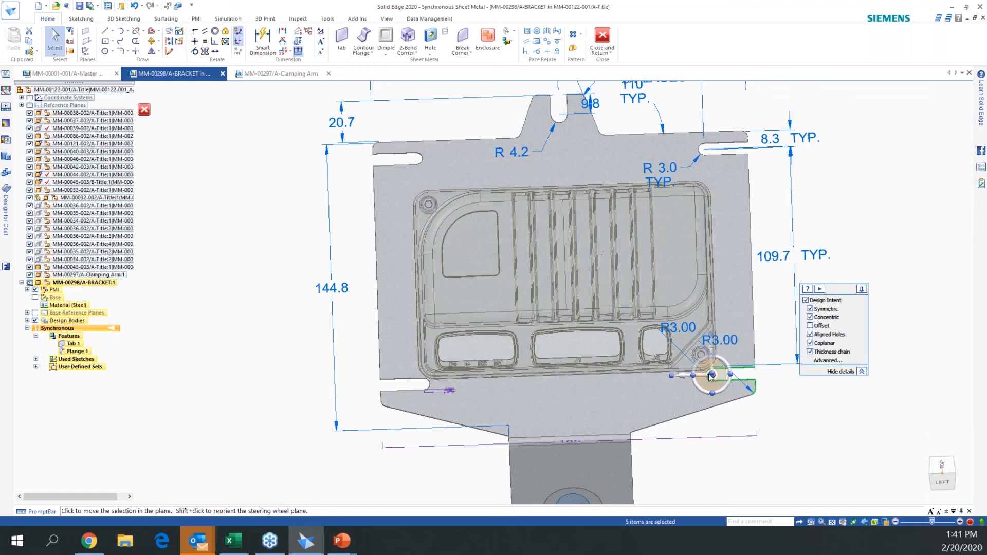
left_click(723, 382)
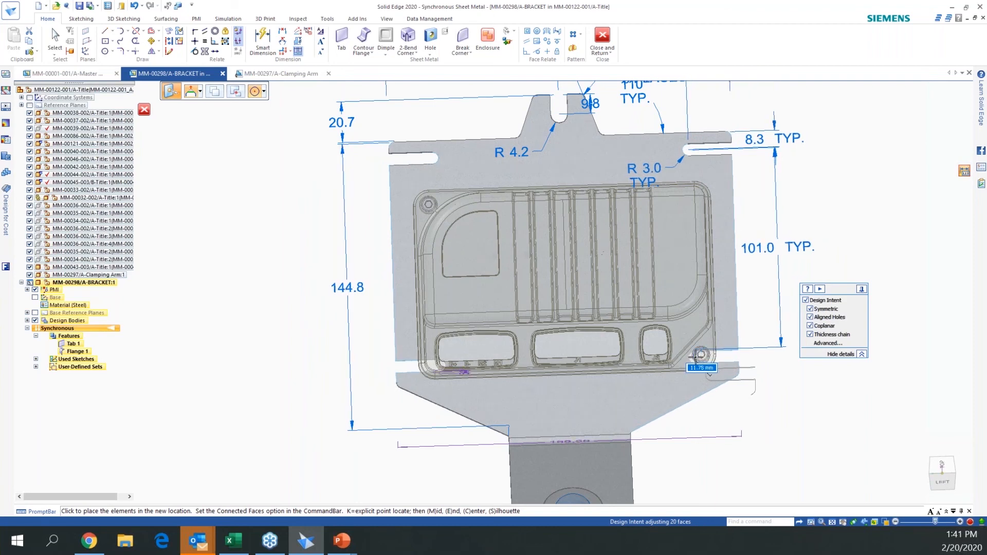
left_click(702, 354)
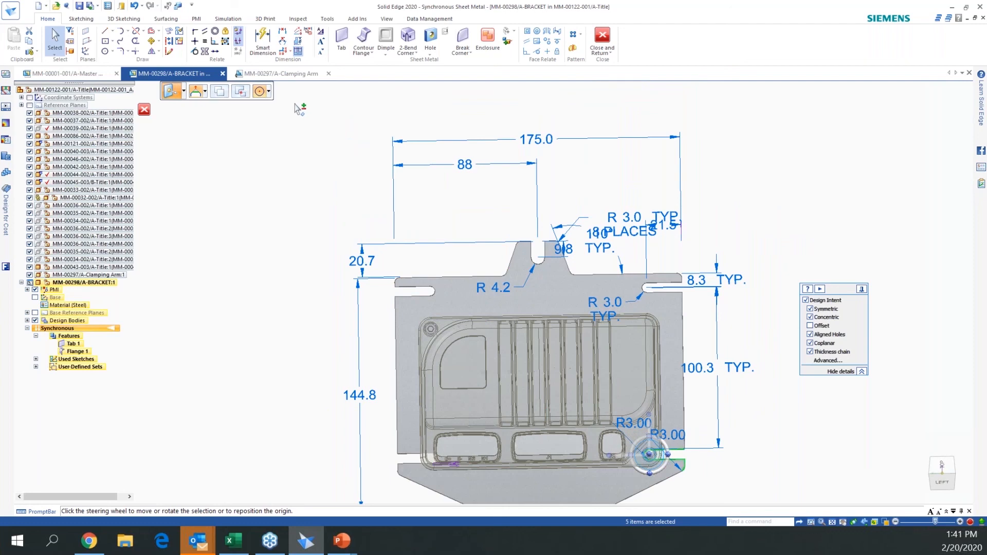
key("Escape")
Move the bracket's top edges, notch tab and both upper slots from the upper-left slot's rounded-end centre onto the centre of the housing's upper-left mounting hole
left_click_drag(271, 98, 813, 330)
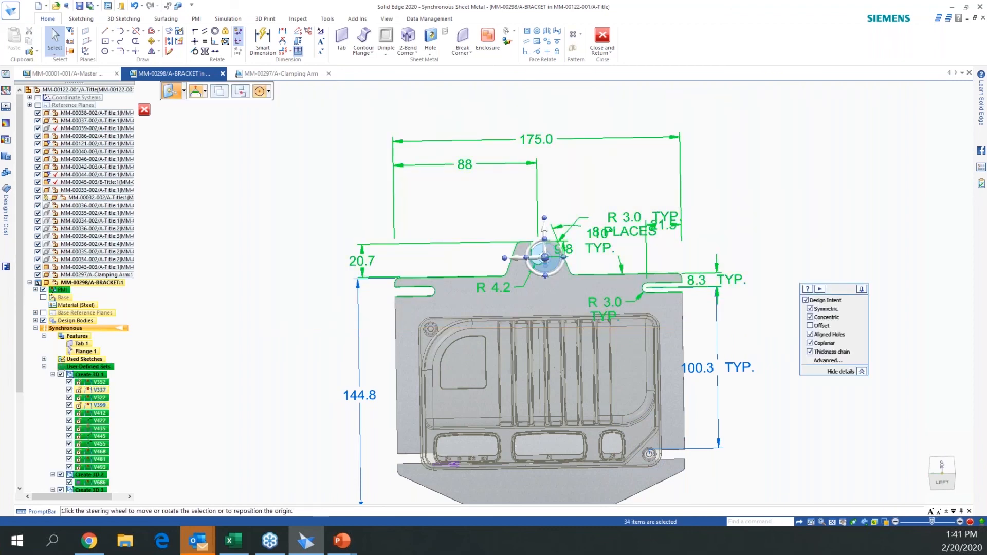
scroll(360, 304, "up", 1)
scroll(630, 312, "up", 1)
left_click(616, 236)
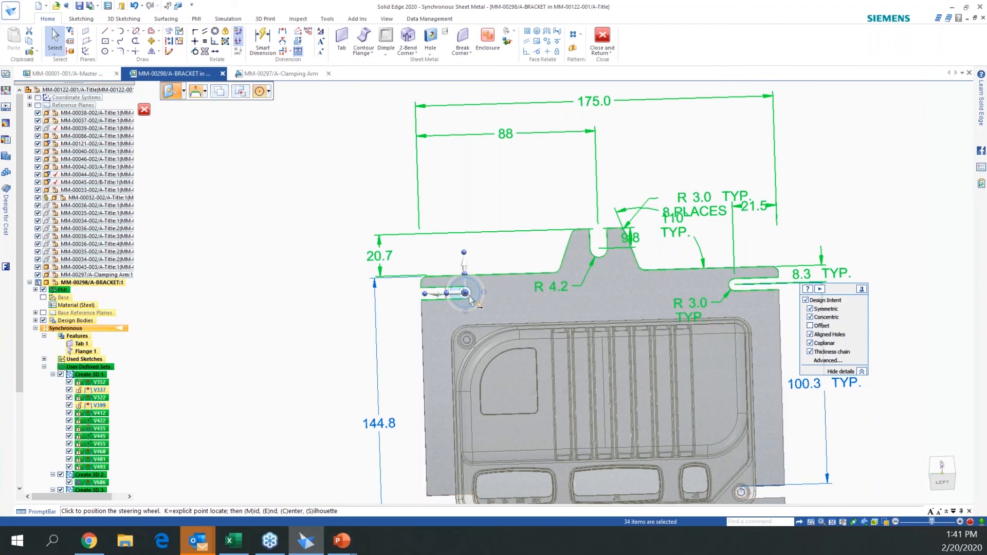
left_click(464, 293)
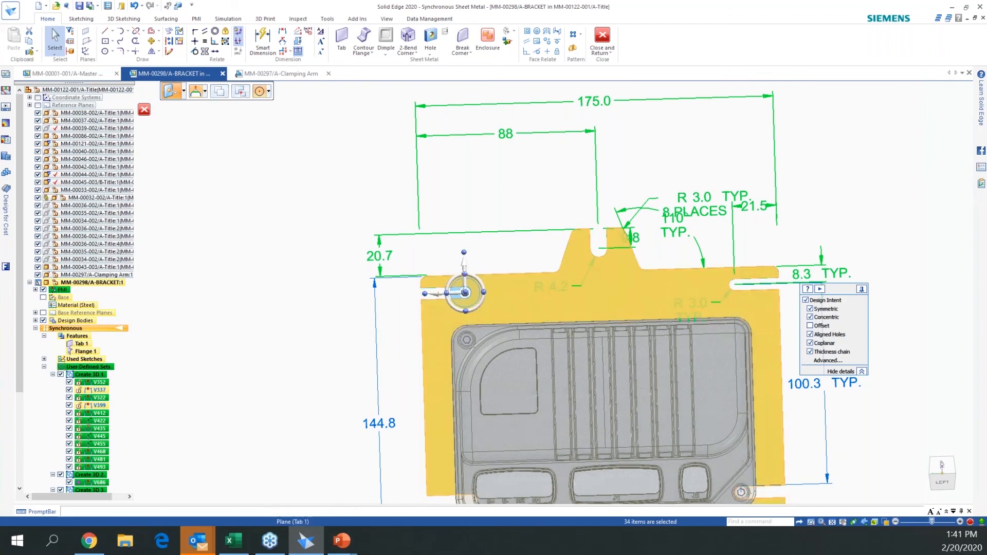
scroll(484, 292, "up", 1)
scroll(478, 293, "up", 2)
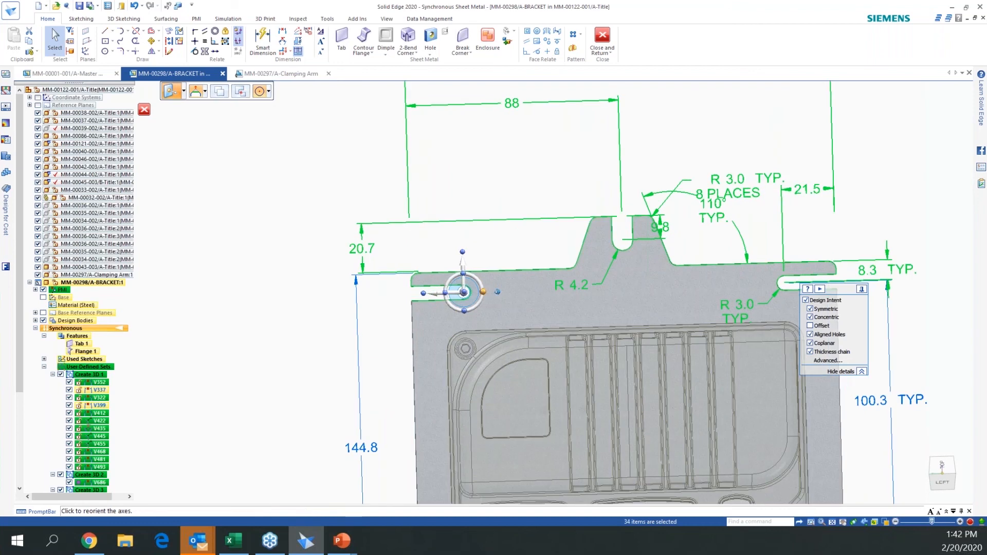
left_click(464, 298)
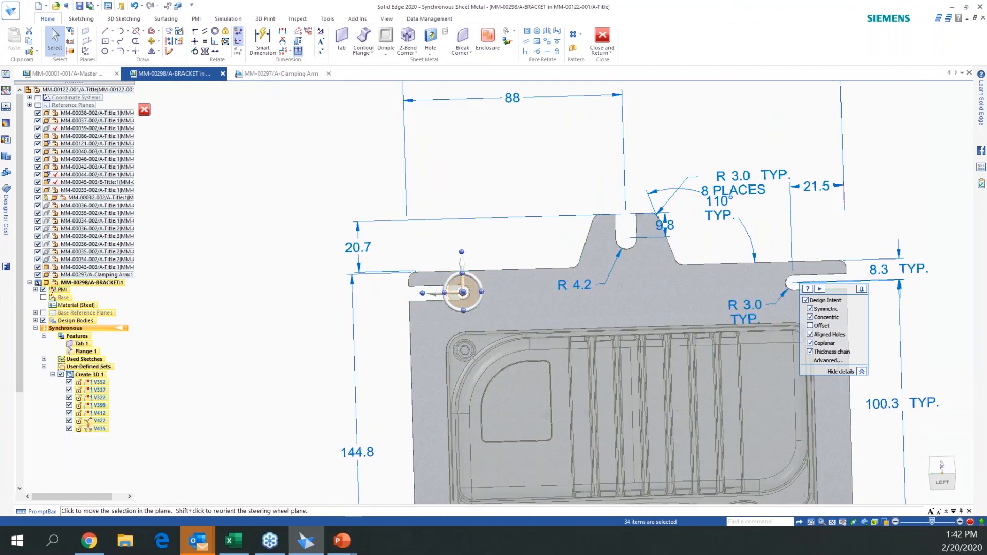
left_click(463, 295)
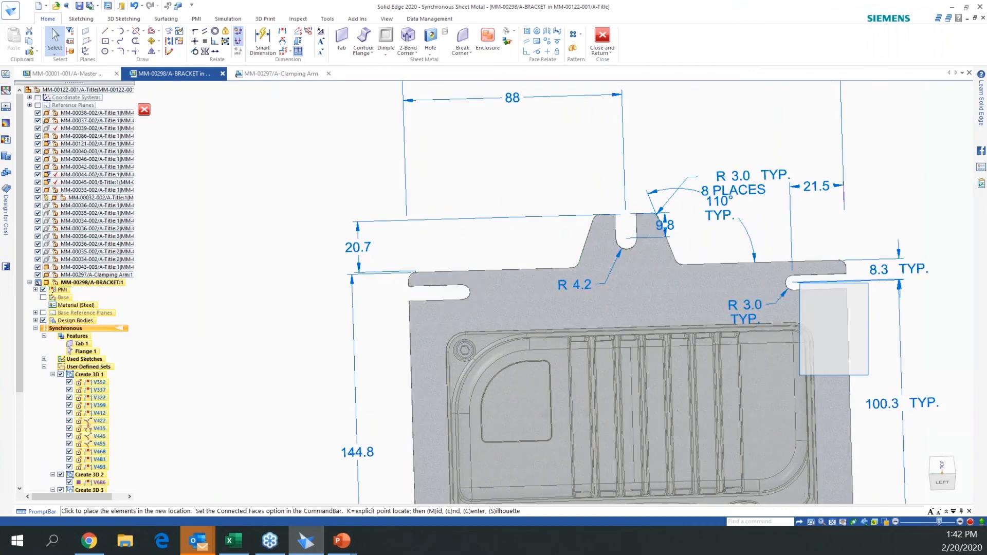
left_click(479, 354)
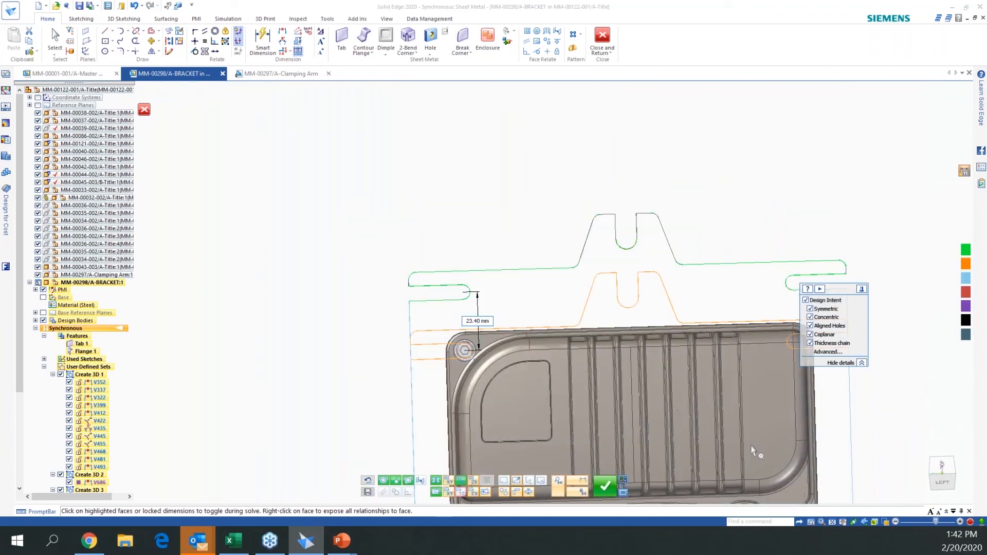
Turn off the Aligned Holes design intent rule for the move, accept the solution and clear the selection
left_click(810, 326)
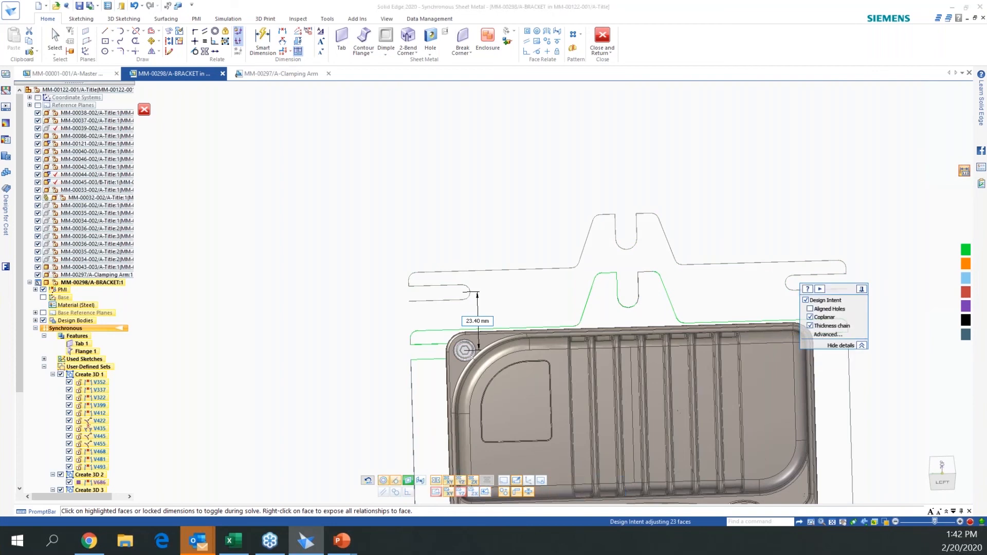
left_click(605, 486)
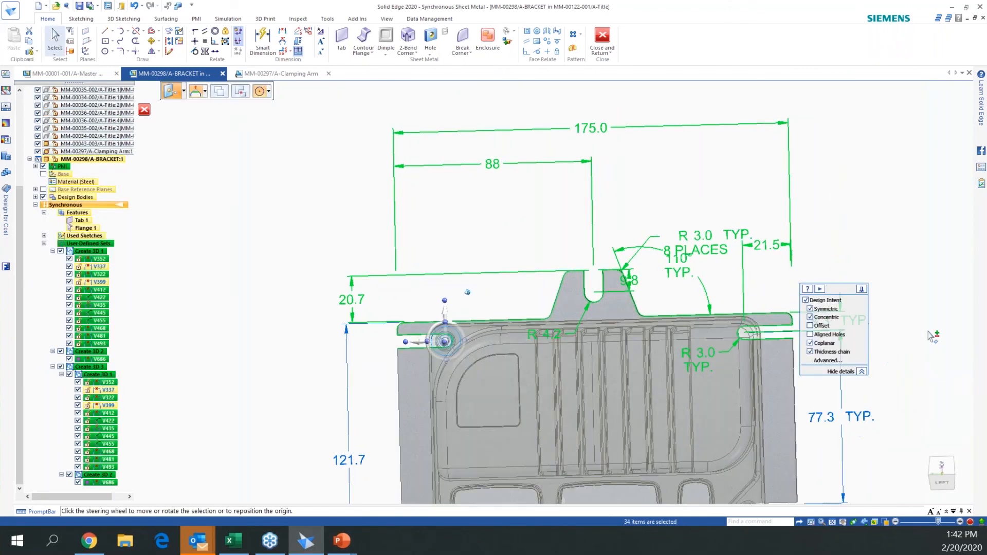
key("Escape")
scroll(833, 280, "down", 2)
middle_click_drag(891, 304, 829, 301)
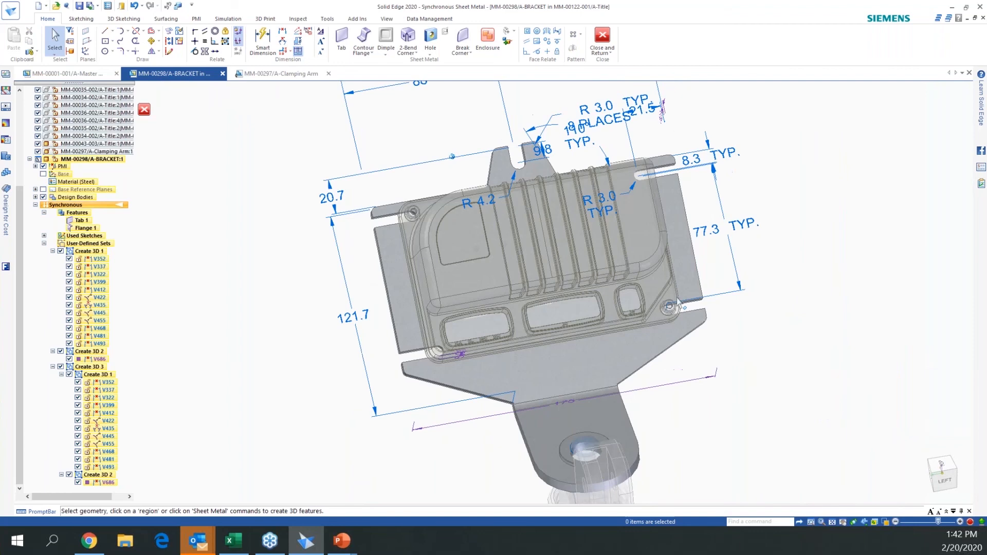
Examine the bracket's manufacturing cost estimate in Design for Cost
left_click(6, 222)
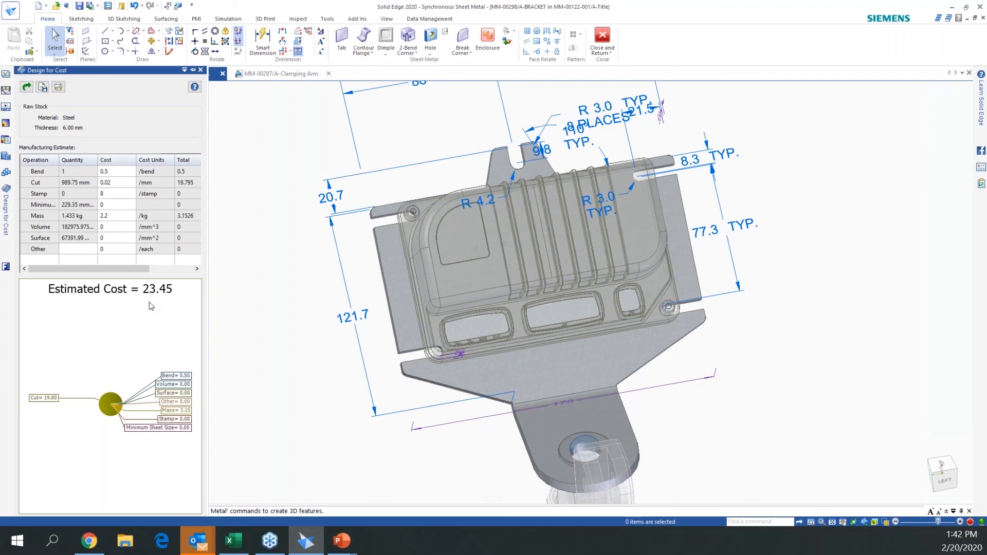
middle_click_drag(347, 329, 345, 348)
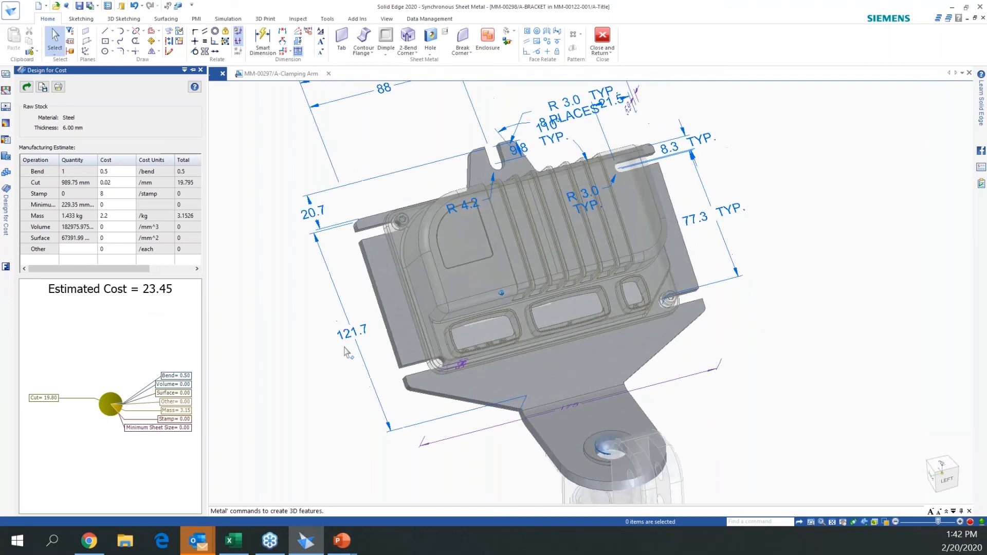
scroll(345, 352, "up", 1)
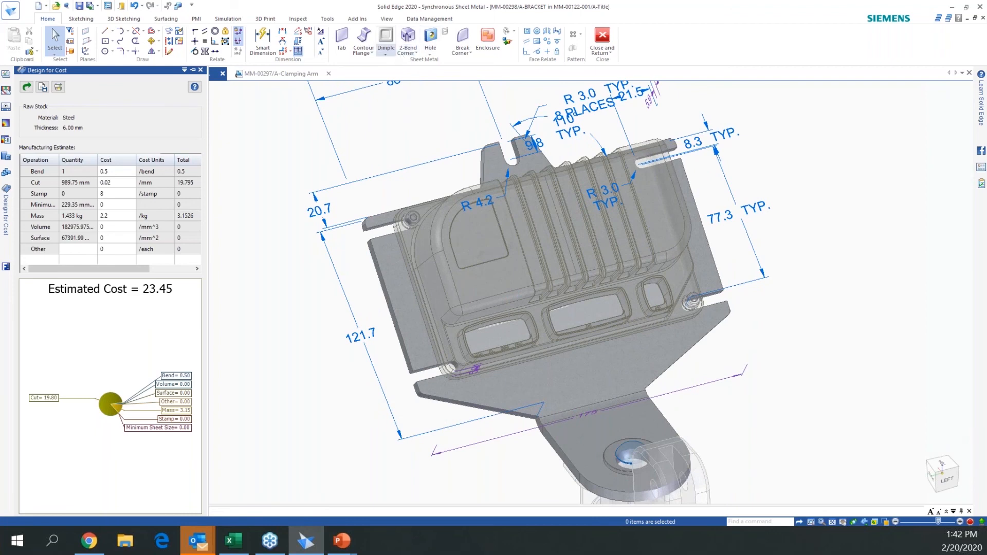
Add a single gusset at the bend's midpoint, about 27 mm from its end, using the Midpoint keypoint option, and refresh the cost estimate
left_click(385, 53)
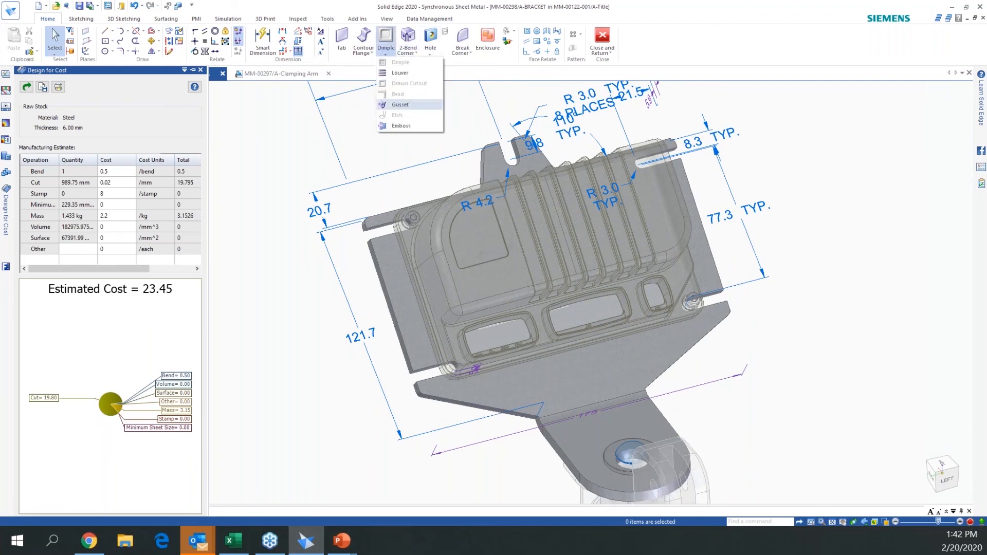
left_click(400, 105)
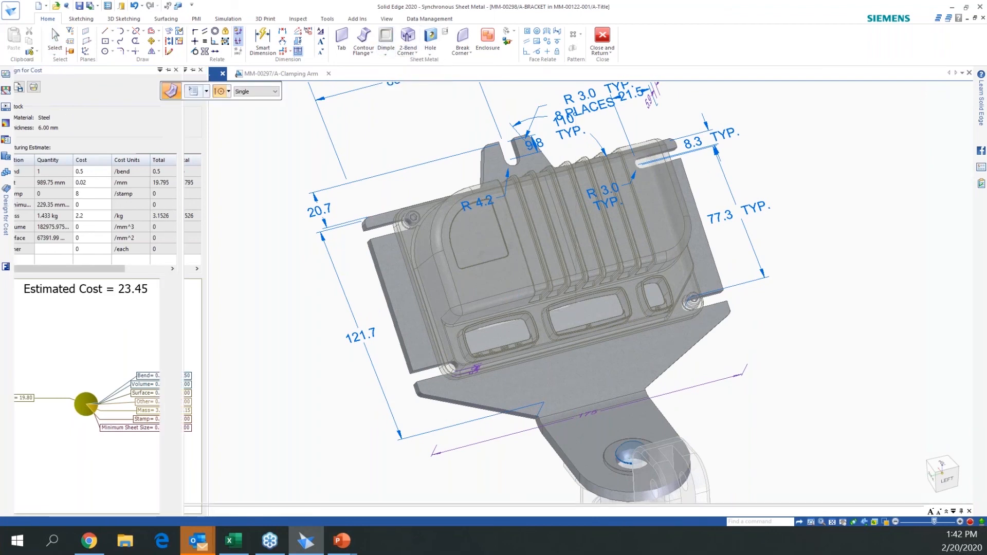
left_click(228, 92)
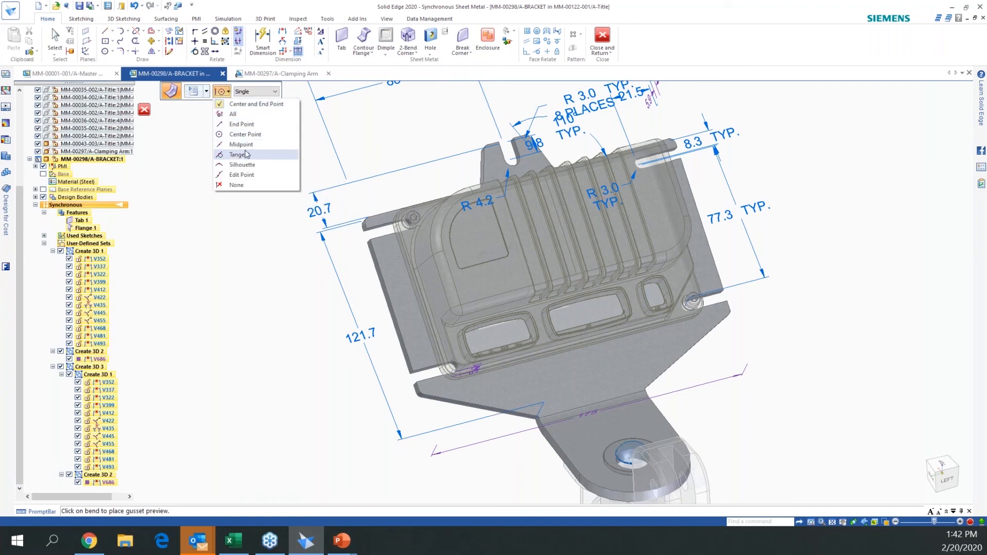
left_click(241, 145)
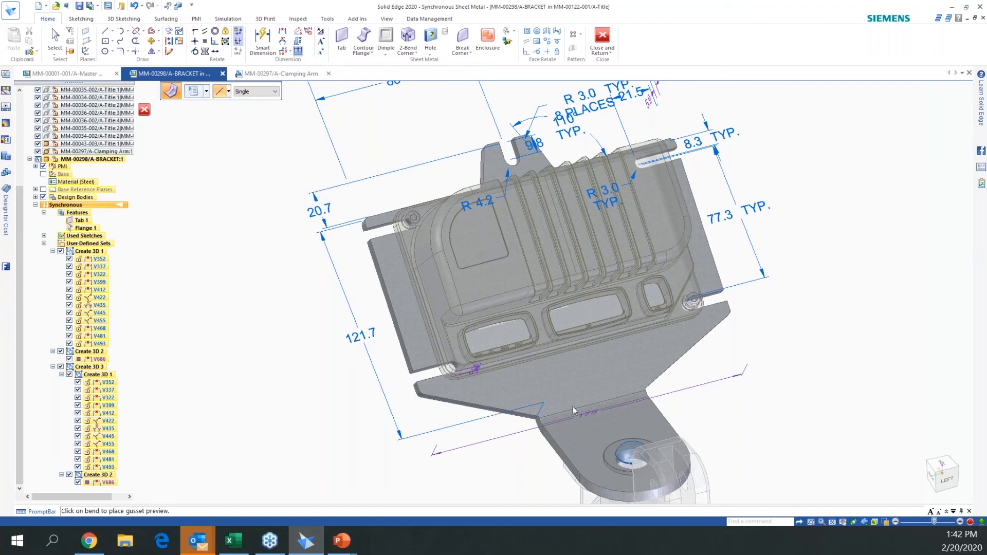
left_click(605, 405)
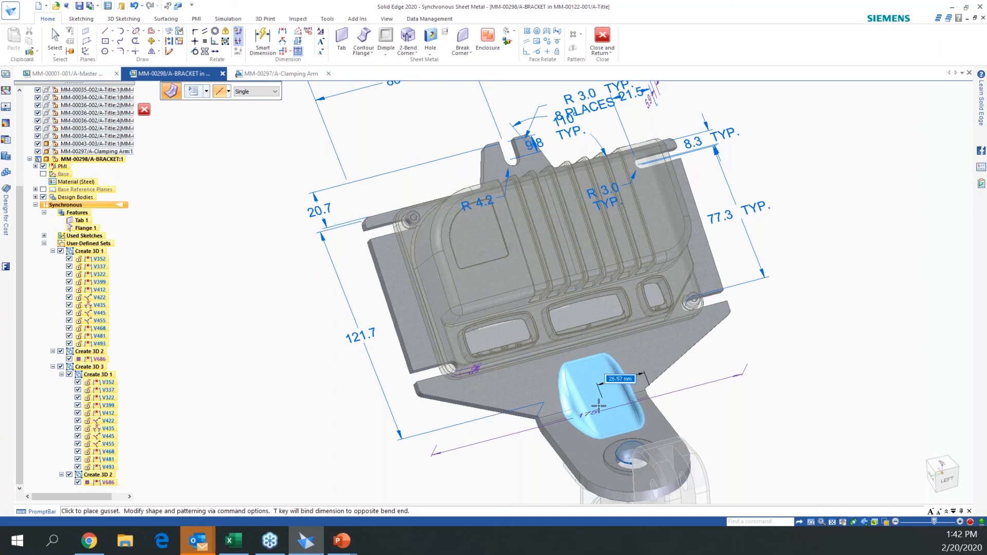
left_click(600, 406)
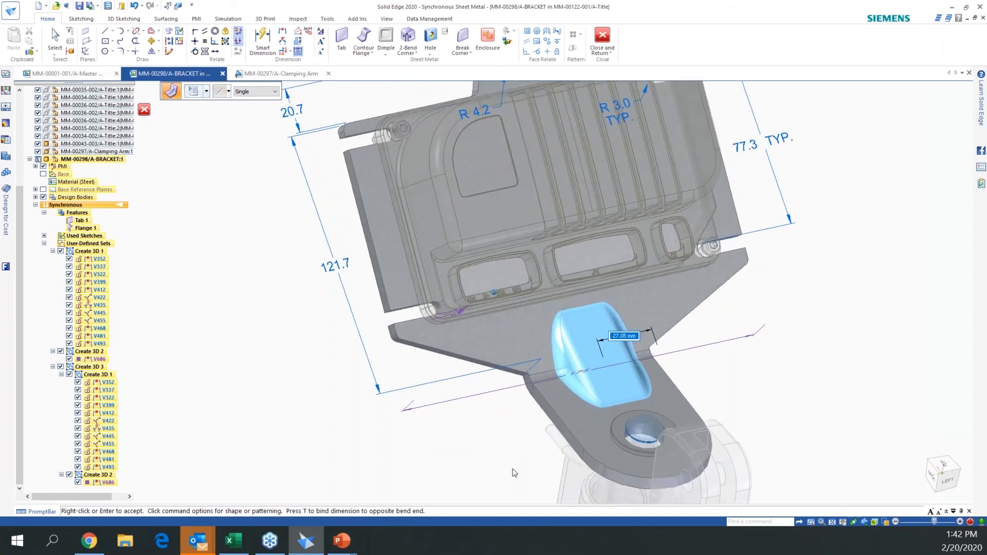
mouse_move(6, 217)
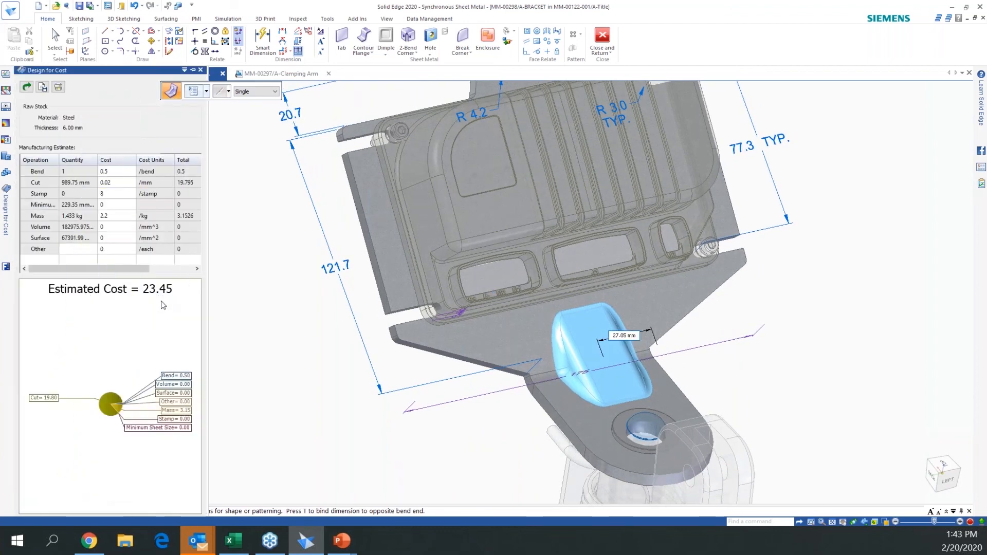
left_click(26, 87)
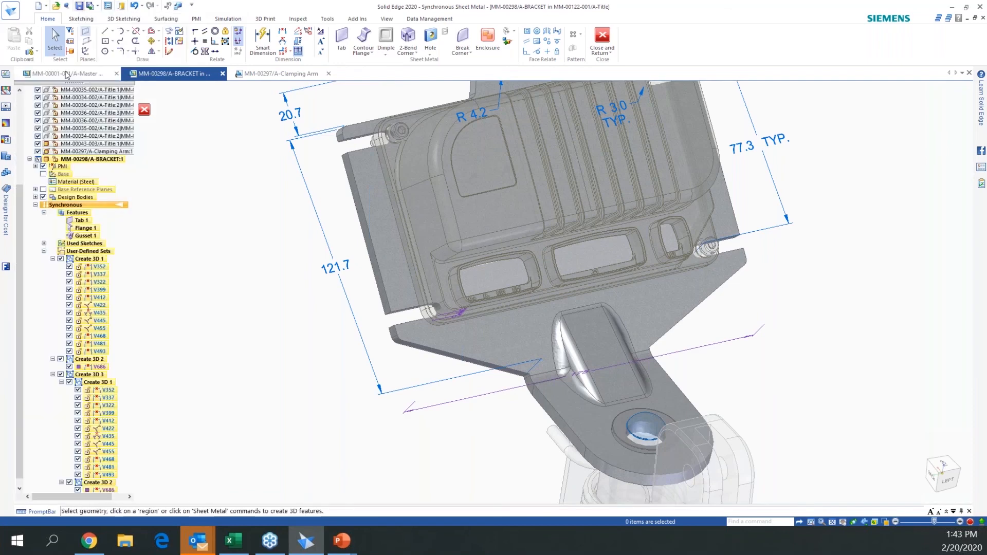
Hide the bracket's PMI dimensions and save the part
left_click(43, 166)
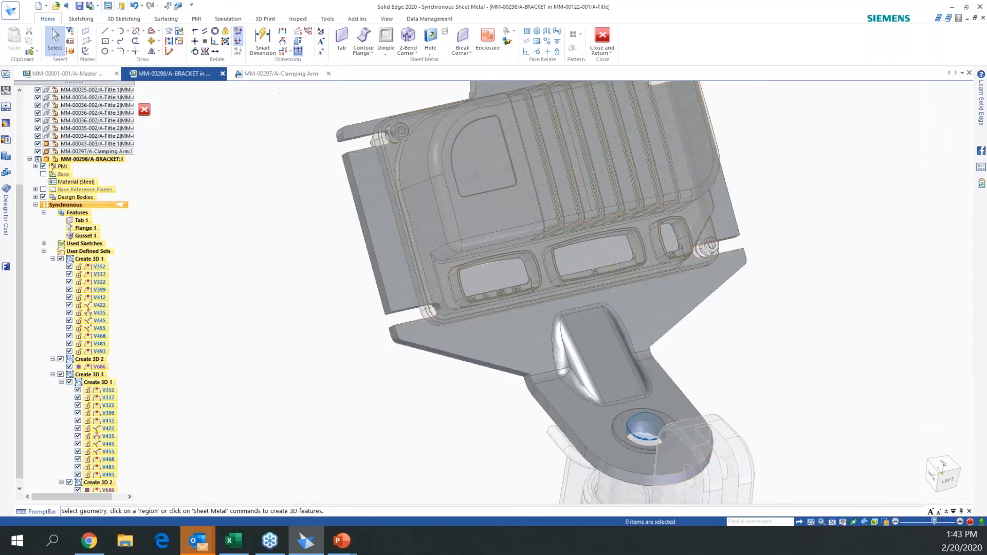
left_click(79, 6)
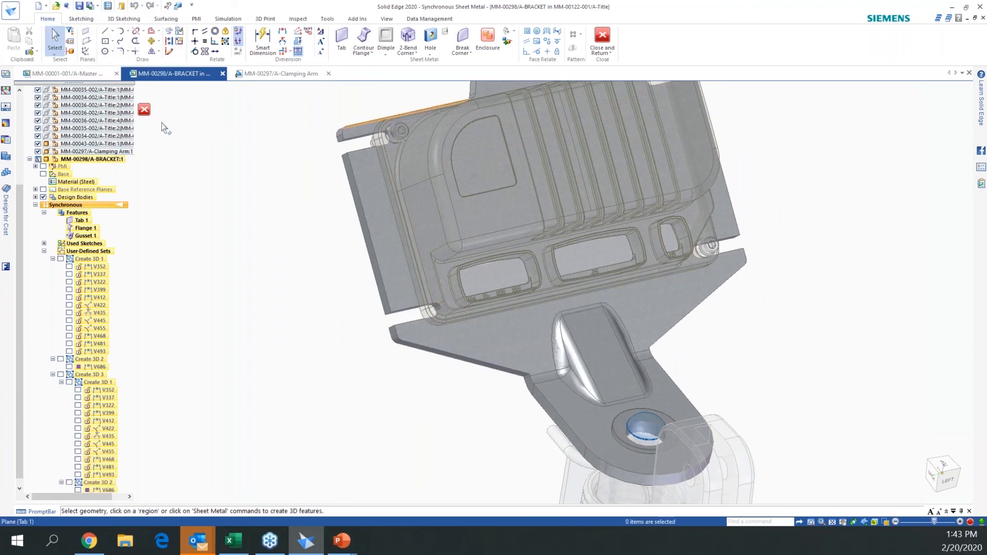
Finish the bracket's in-place edit, returning to the assembly, and switch to the MM-00001-001 Master document
left_click(602, 46)
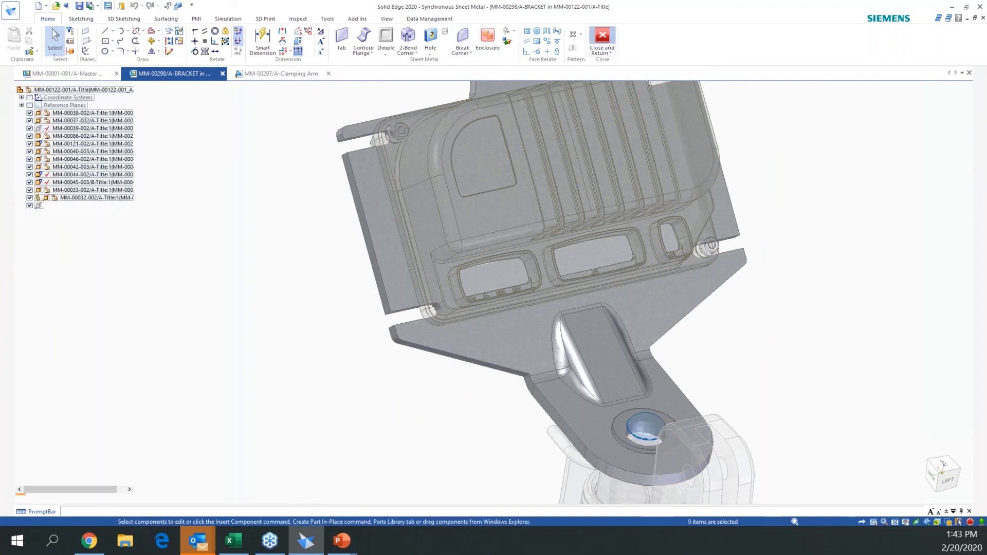
left_click(91, 77)
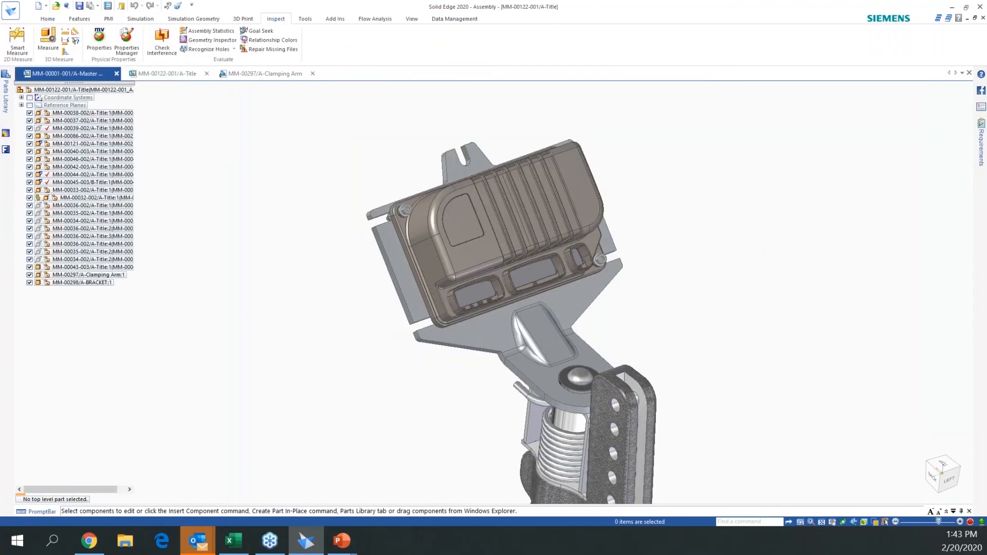